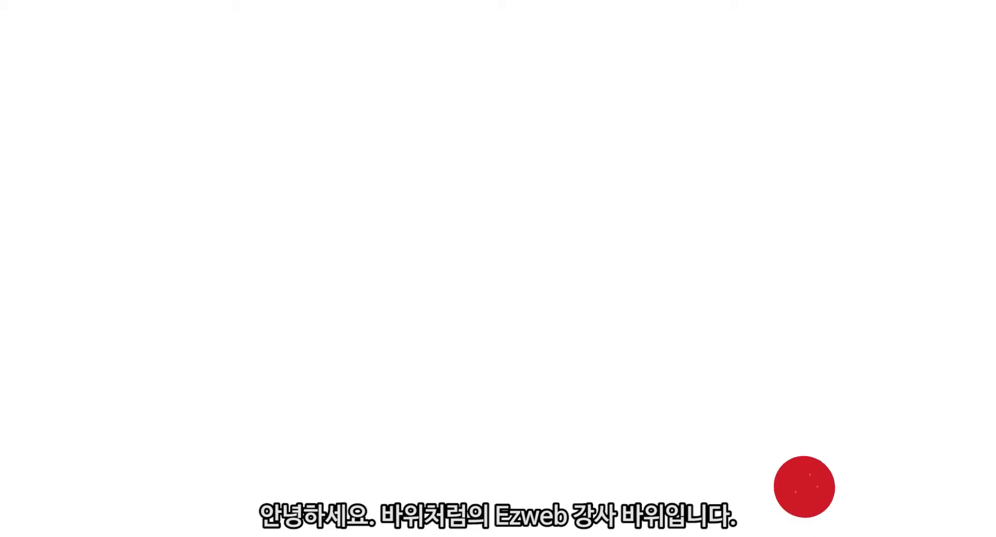
{"action": "left_click", "coordinate": [804, 455]}
{"action": "left_click", "coordinate": [737, 397]}
{"action": "left_click", "coordinate": [323, 311]}
{"action": "left_click", "coordinate": [644, 310]}
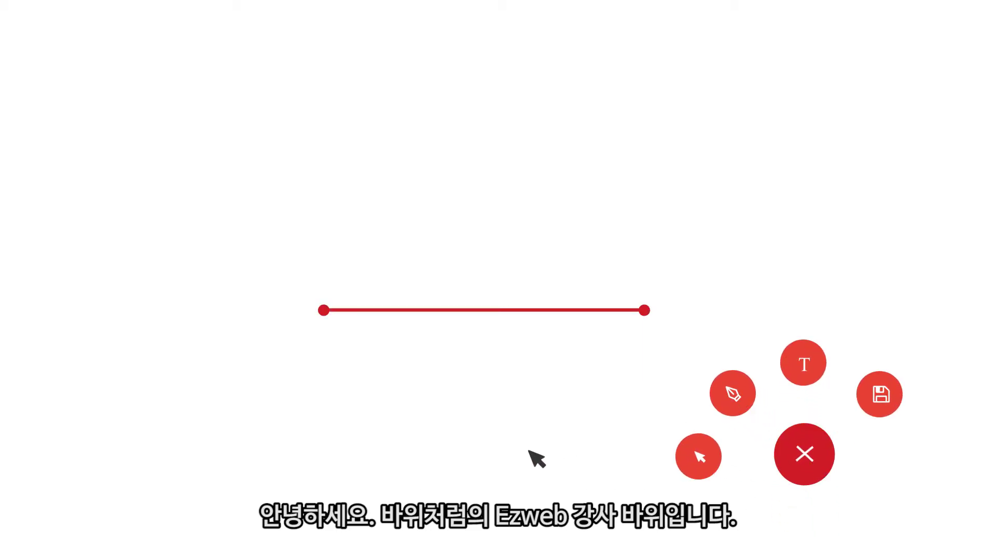
{"action": "left_click", "coordinate": [802, 366]}
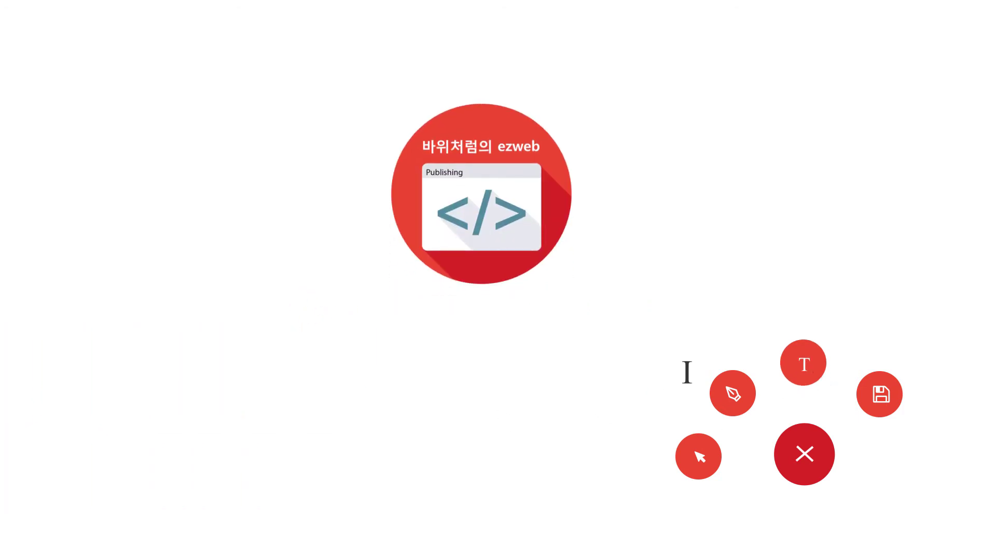
{"action": "left_click", "coordinate": [313, 344]}
{"action": "type", "text": "http://www.youtube.com/c/EasywebPublishing"}
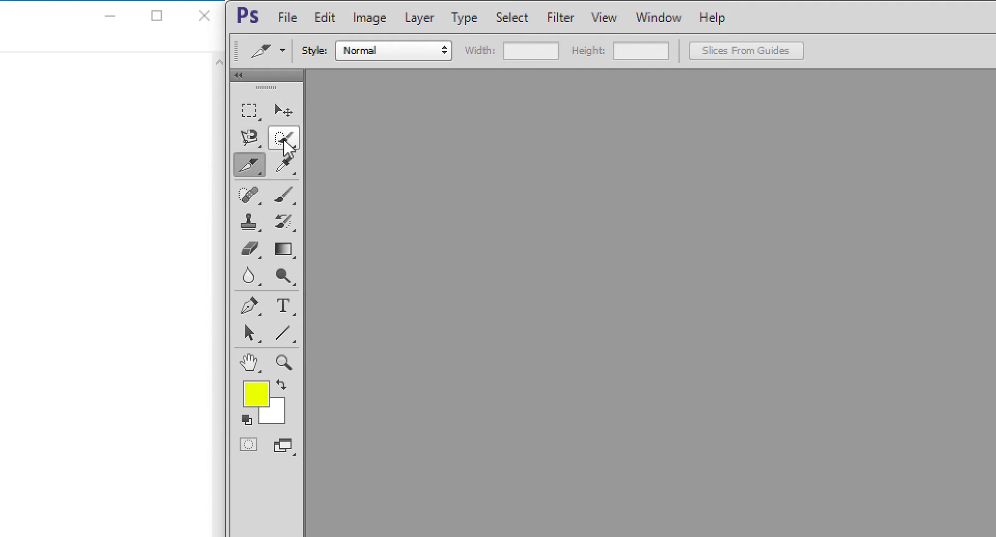
{"action": "left_click", "coordinate": [249, 167]}
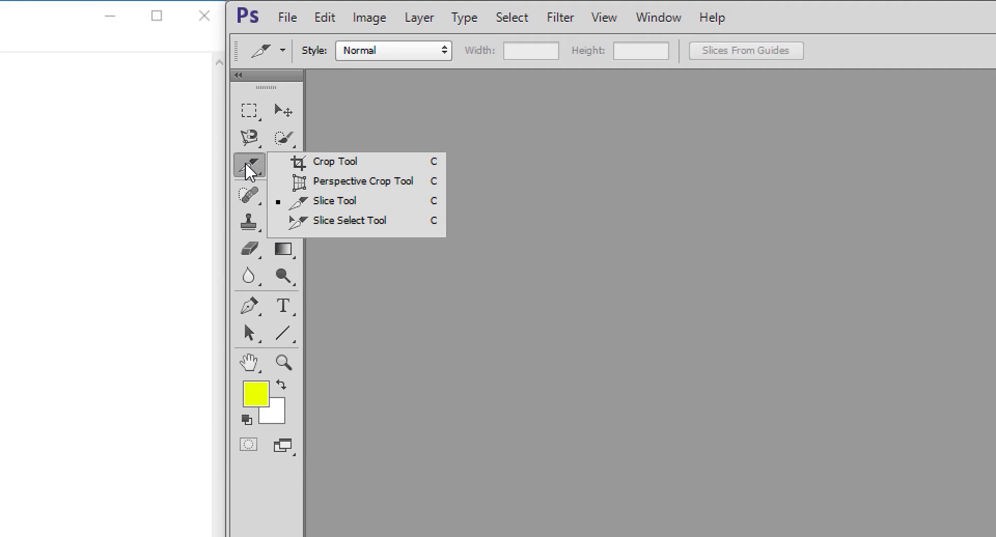
{"action": "left_click", "coordinate": [250, 170]}
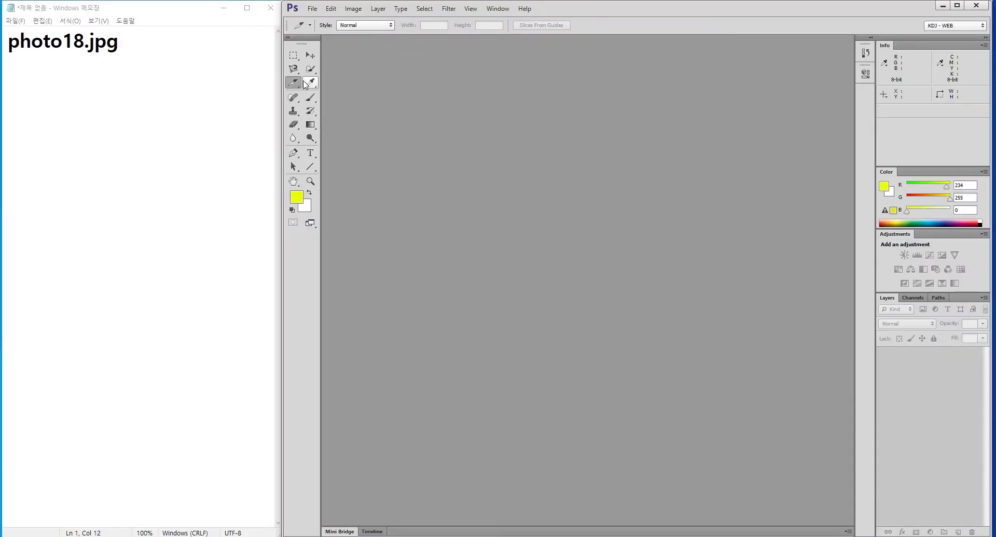
Replace the whole Notepad note with a first line reading 'slice tool'
{"action": "left_click", "coordinate": [151, 87]}
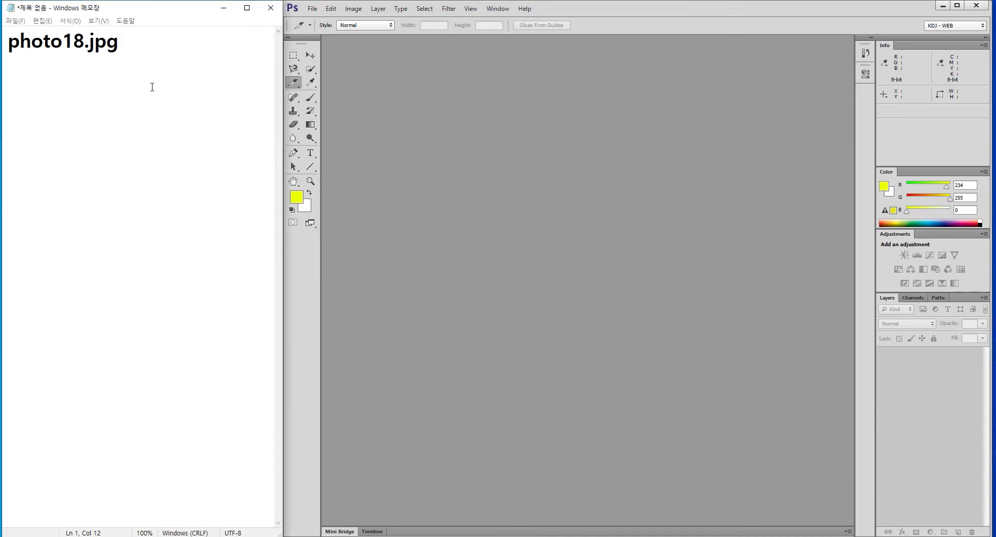
{"action": "key", "text": "Return"}
{"action": "key", "text": "Return"}
{"action": "type", "text": "]"}
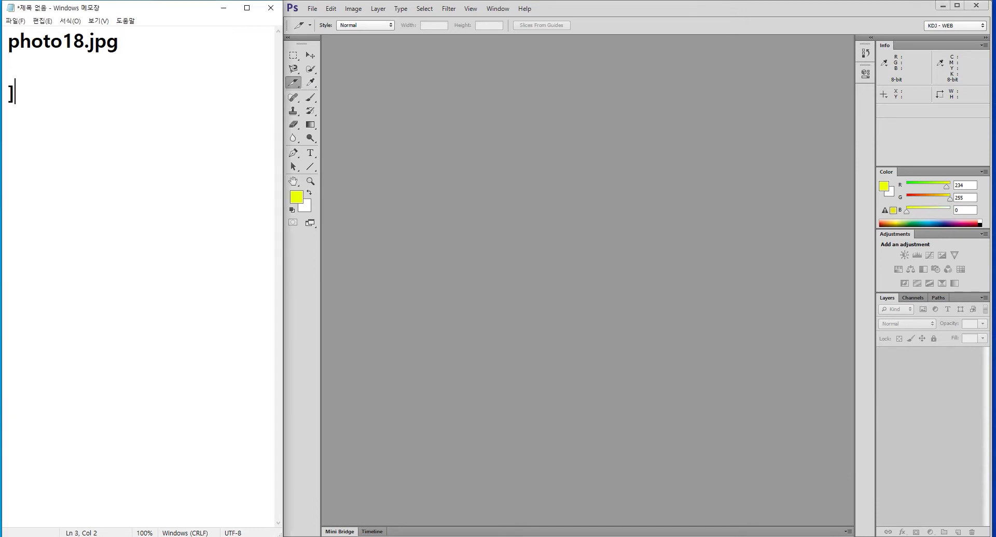
{"action": "key", "text": "ctrl+a"}
{"action": "type", "text": "slid"}
{"action": "key", "text": "BackSpace"}
{"action": "type", "text": "ce tool"}
{"action": "key", "text": "Return"}
Add the lines '(옛날)' and 'table' below it, fixing typos
{"action": "type", "text": "(wlrma"}
{"action": "key", "text": "BackSpace"}
{"action": "key", "text": "BackSpace"}
{"action": "key", "text": "BackSpace"}
{"action": "key", "text": "BackSpace"}
{"action": "key", "text": "BackSpace"}
{"action": "type", "text": "dPtskf)"}
{"action": "key", "text": "Return"}
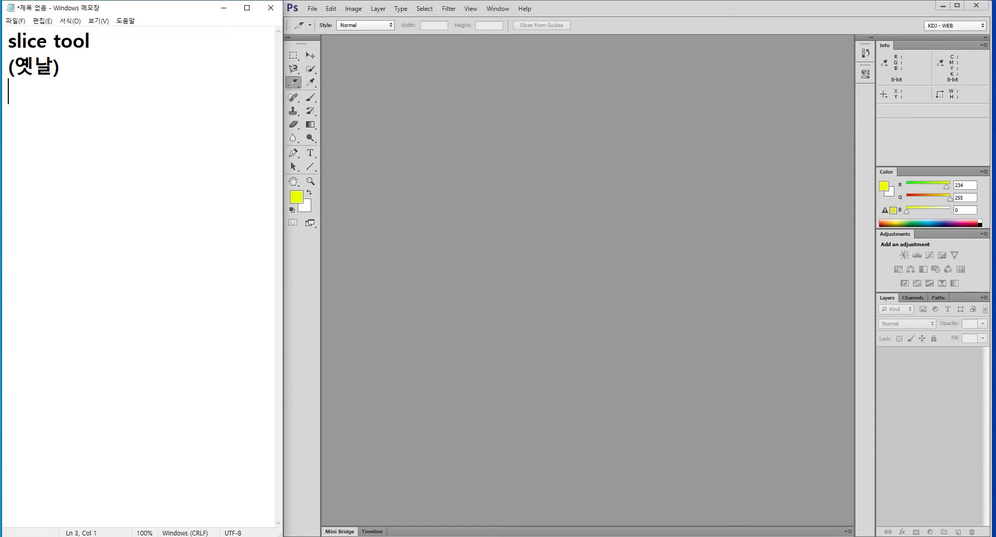
{"action": "type", "text": "ㅅ"}
{"action": "key", "text": "BackSpace"}
{"action": "type", "text": "table"}
Select the 'slice tool' text on the note's first line
{"action": "key", "text": "Up"}
{"action": "key", "text": "Up"}
{"action": "key", "text": "shift+End"}
{"action": "key", "text": "Home"}
{"action": "key", "text": "shift+End"}
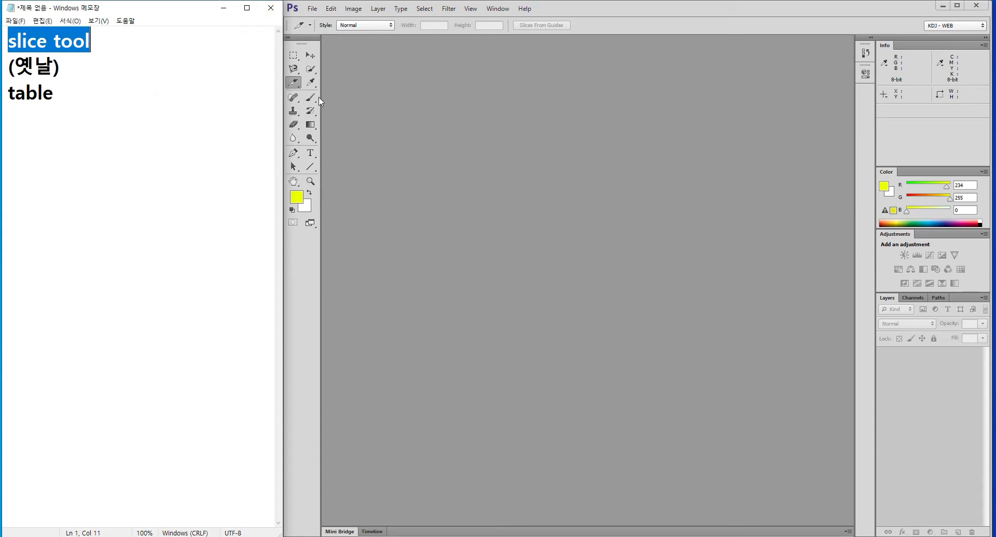
{"action": "left_click", "coordinate": [312, 9]}
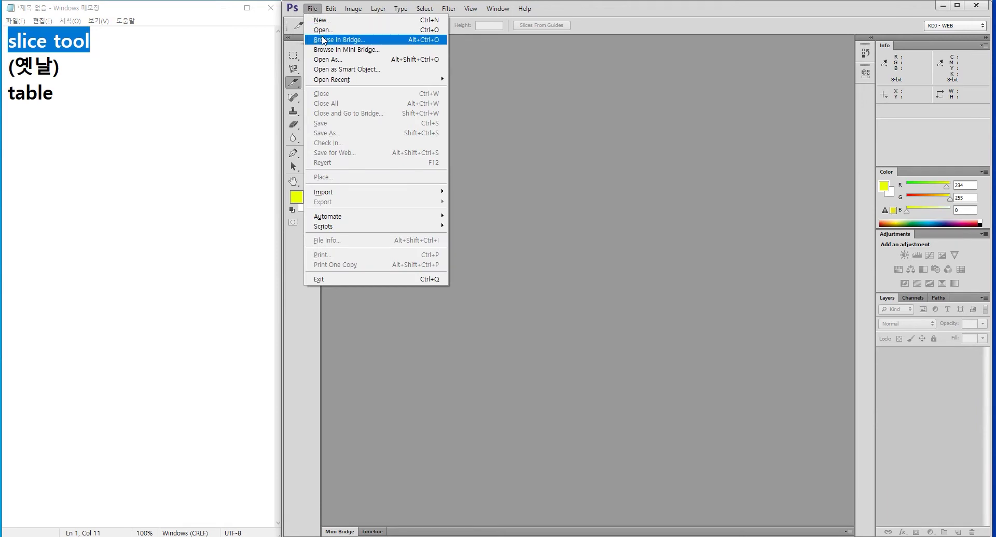
Open apple-1834639_1920.jpg in Photoshop
{"action": "left_click", "coordinate": [322, 31]}
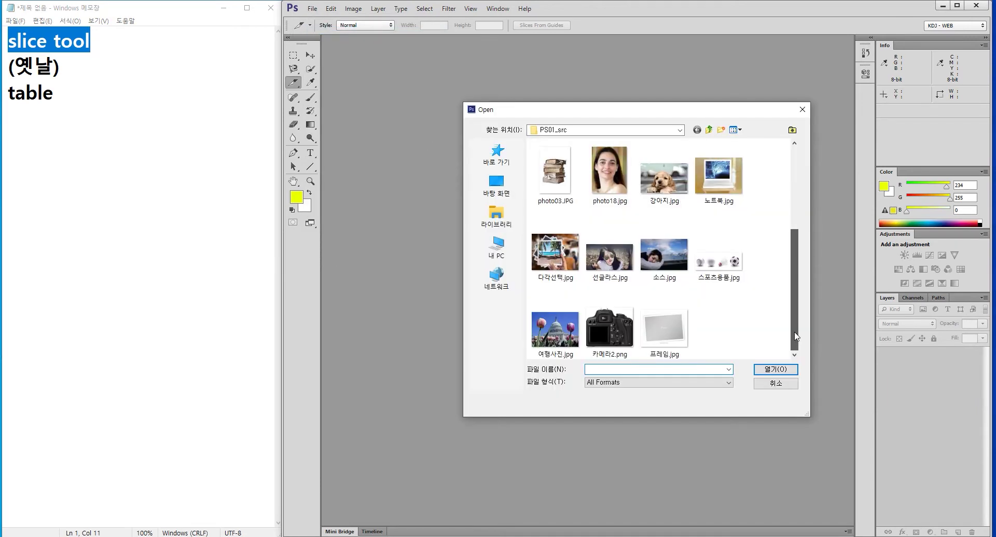
{"action": "left_click_drag", "start_coordinate": [797, 336], "coordinate": [796, 244]}
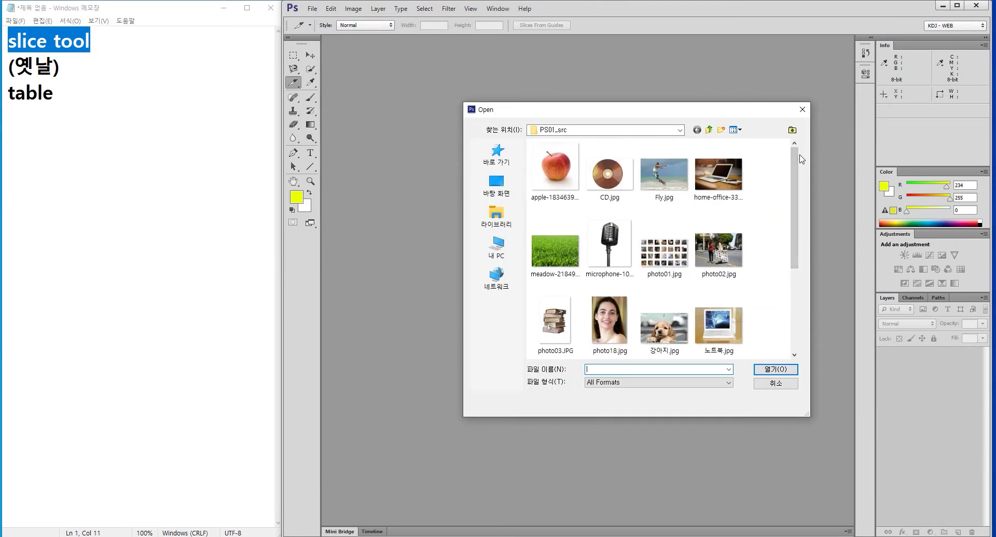
{"action": "left_click", "coordinate": [558, 173]}
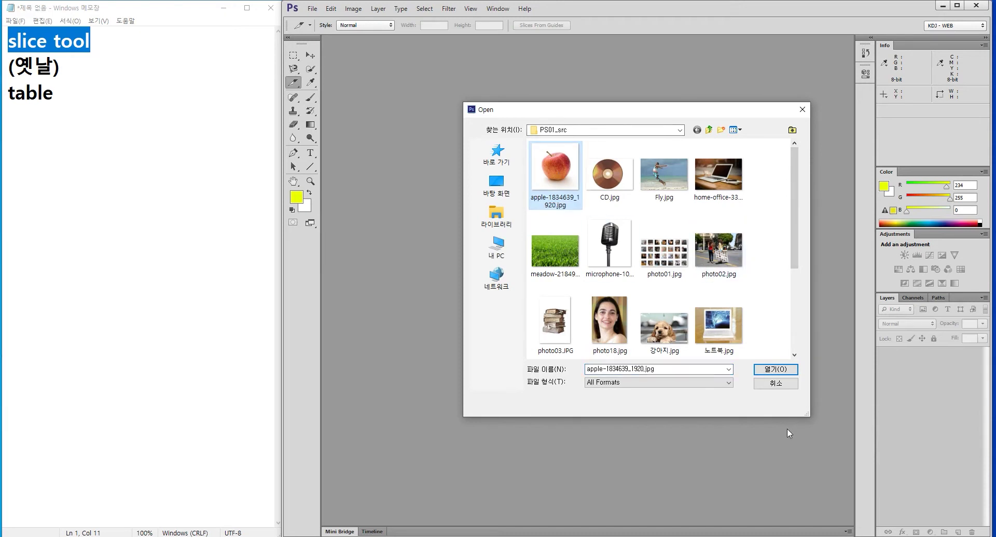
{"action": "left_click", "coordinate": [756, 370]}
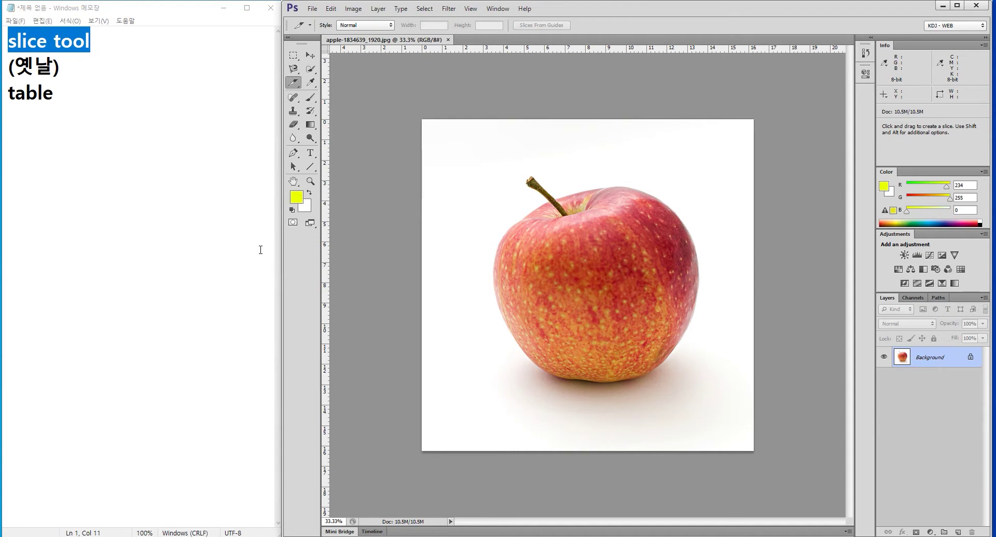
In the note, append ' - 레이아웃' to the table line and add a '속도..' line
{"action": "left_click", "coordinate": [118, 62]}
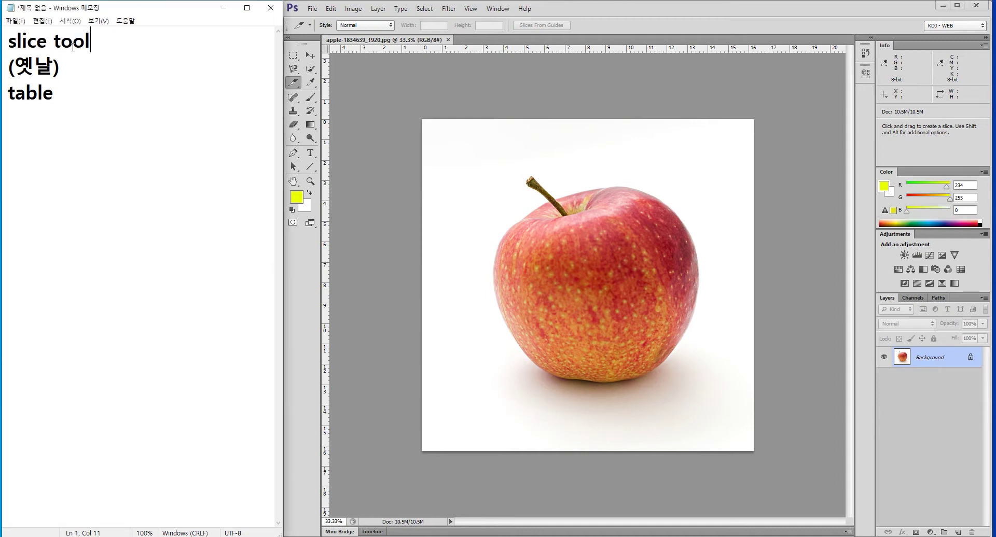
{"action": "key", "text": "ctrl+End"}
{"action": "type", "text": "- wp"}
{"action": "key", "text": "BackSpace"}
{"action": "key", "text": "BackSpace"}
{"action": "key", "text": "Hangul"}
{"action": "type", "text": "레이아"}
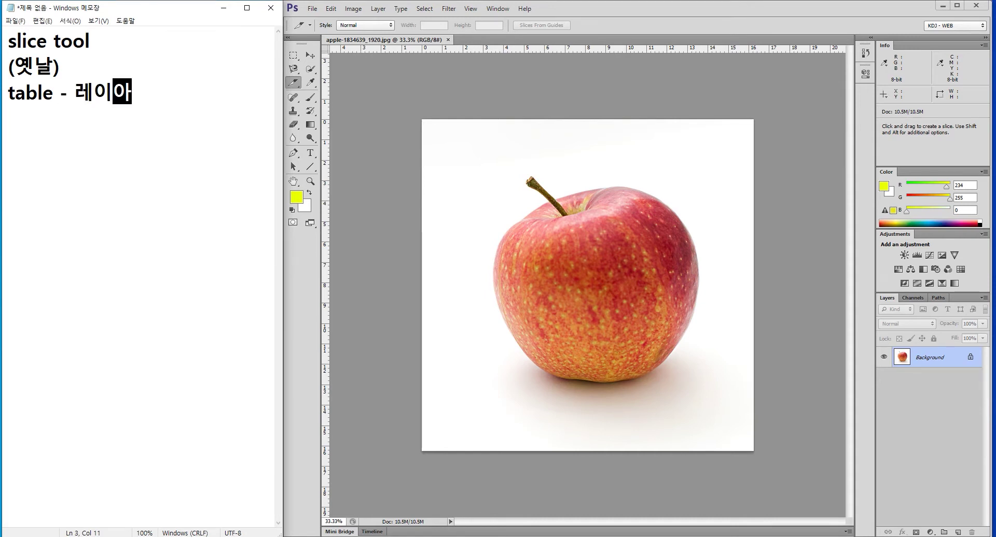
{"action": "type", "text": "웃"}
{"action": "key", "text": "Return"}
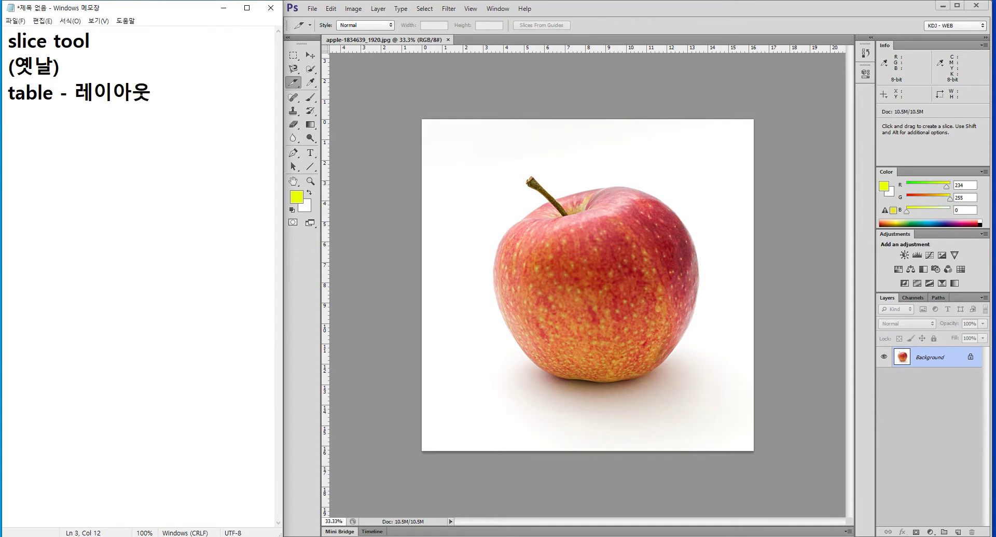
{"action": "type", "text": "속도.."}
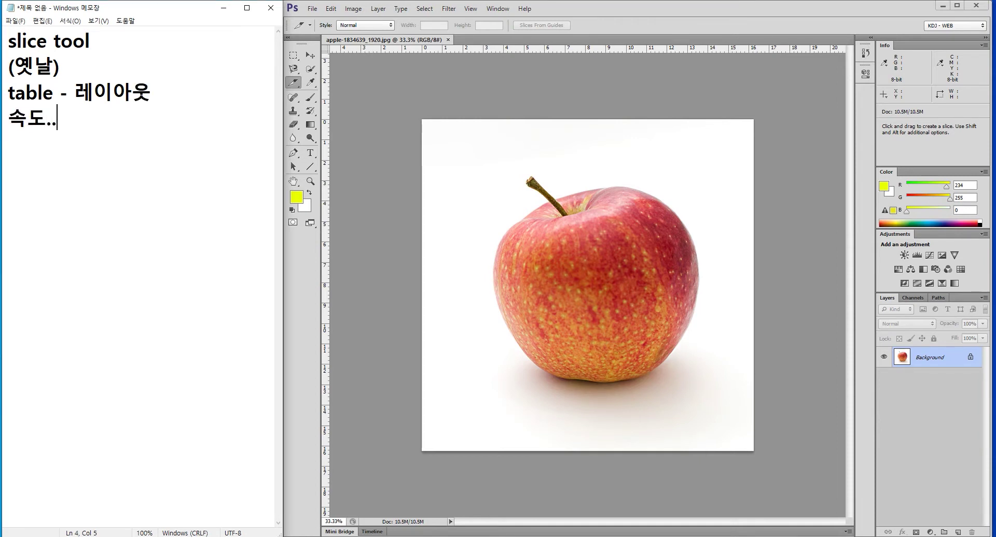
{"action": "key", "text": "Down"}
{"action": "key", "text": "Return"}
{"action": "key", "text": "F12"}
{"action": "left_click_drag", "start_coordinate": [491, 121], "coordinate": [493, 446]}
{"action": "left_click_drag", "start_coordinate": [583, 120], "coordinate": [587, 464]}
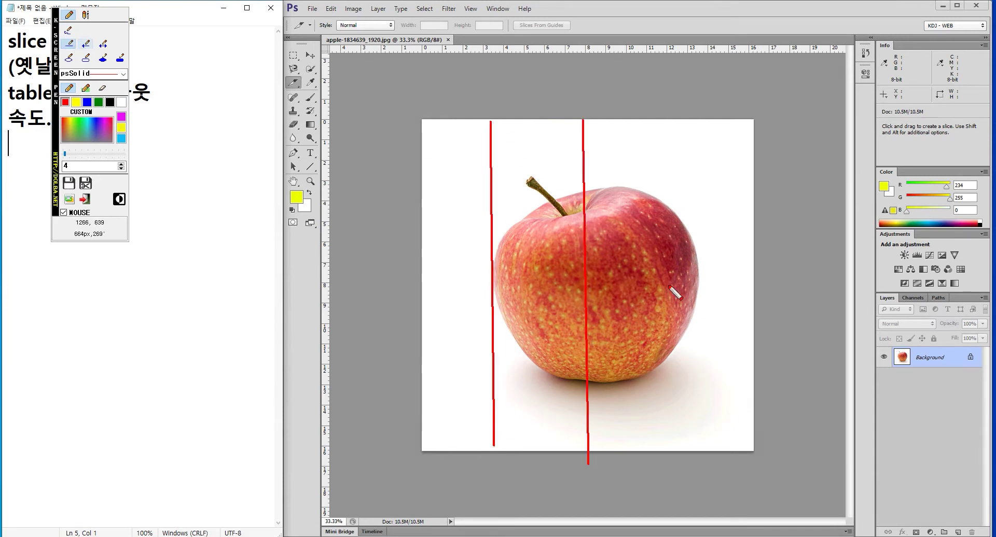
{"action": "left_click_drag", "start_coordinate": [688, 123], "coordinate": [681, 425]}
{"action": "left_click_drag", "start_coordinate": [421, 209], "coordinate": [730, 208]}
{"action": "left_click_drag", "start_coordinate": [409, 280], "coordinate": [714, 302]}
{"action": "left_click_drag", "start_coordinate": [461, 331], "coordinate": [776, 335]}
{"action": "left_click_drag", "start_coordinate": [539, 388], "coordinate": [725, 396]}
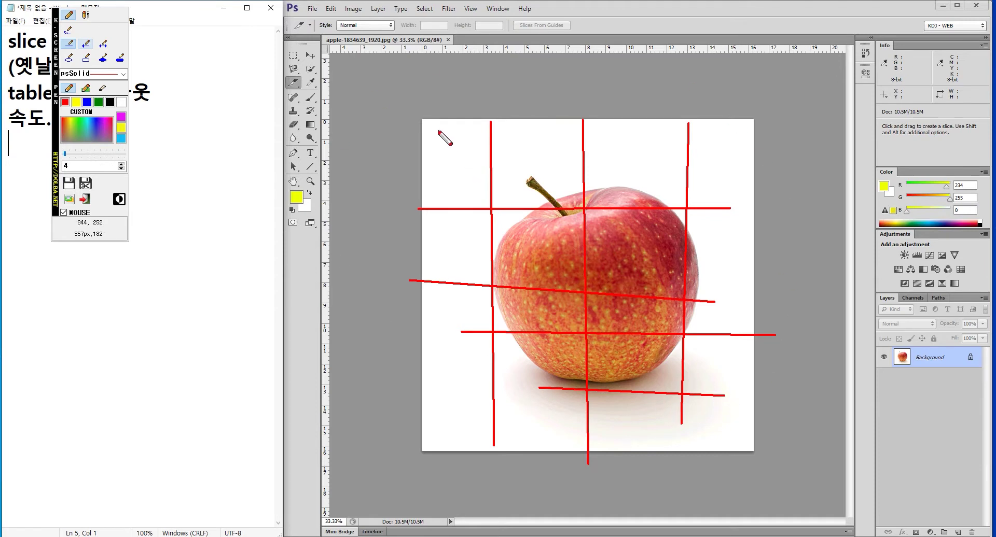
{"action": "left_click_drag", "start_coordinate": [484, 215], "coordinate": [415, 115]}
{"action": "left_click_drag", "start_coordinate": [511, 126], "coordinate": [536, 165]}
{"action": "left_click_drag", "start_coordinate": [616, 147], "coordinate": [637, 172]}
{"action": "left_click_drag", "start_coordinate": [715, 157], "coordinate": [732, 178]}
{"action": "mouse_move", "coordinate": [466, 245]}
{"action": "left_mouse_down"}
{"action": "mouse_move", "coordinate": [480, 258]}
{"action": "mouse_move", "coordinate": [543, 253]}
{"action": "left_mouse_up"}
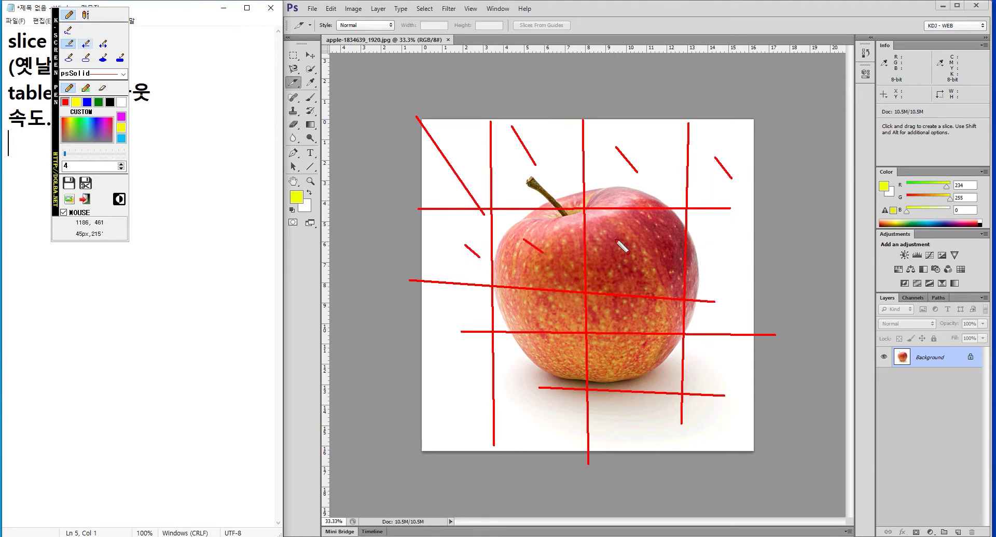
{"action": "left_click_drag", "start_coordinate": [615, 240], "coordinate": [634, 256]}
{"action": "left_click_drag", "start_coordinate": [710, 245], "coordinate": [720, 253]}
{"action": "left_click_drag", "start_coordinate": [472, 160], "coordinate": [548, 164]}
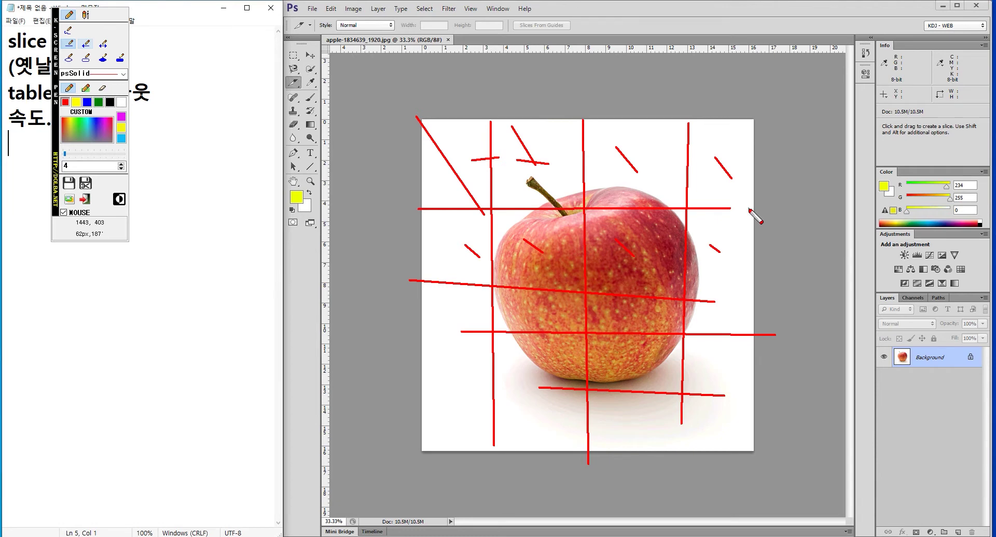
{"action": "key", "text": "Escape"}
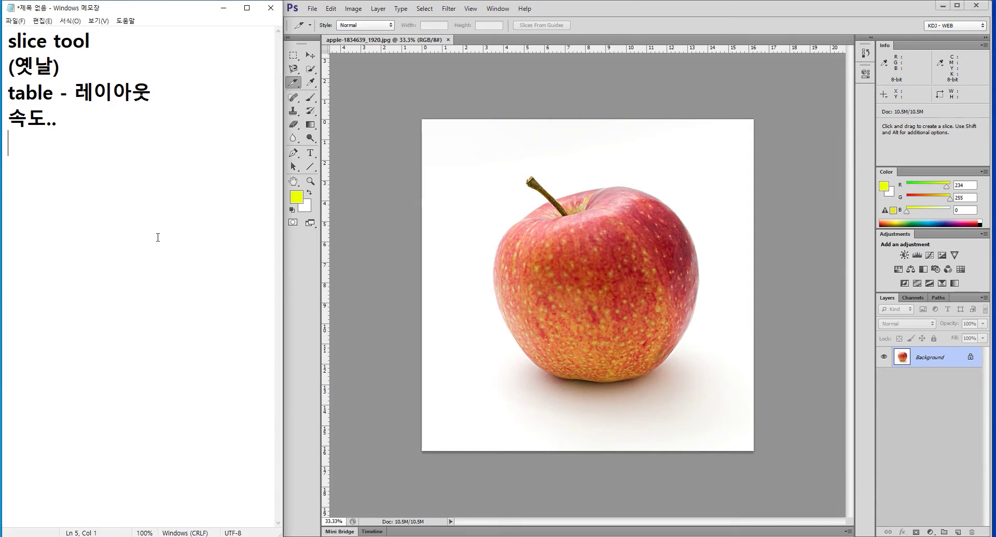
Below '속도..', add a blank line, then '모뎀시절..' and '56k. 126k', fixing stray Korean characters
{"action": "type", "text": "몸"}
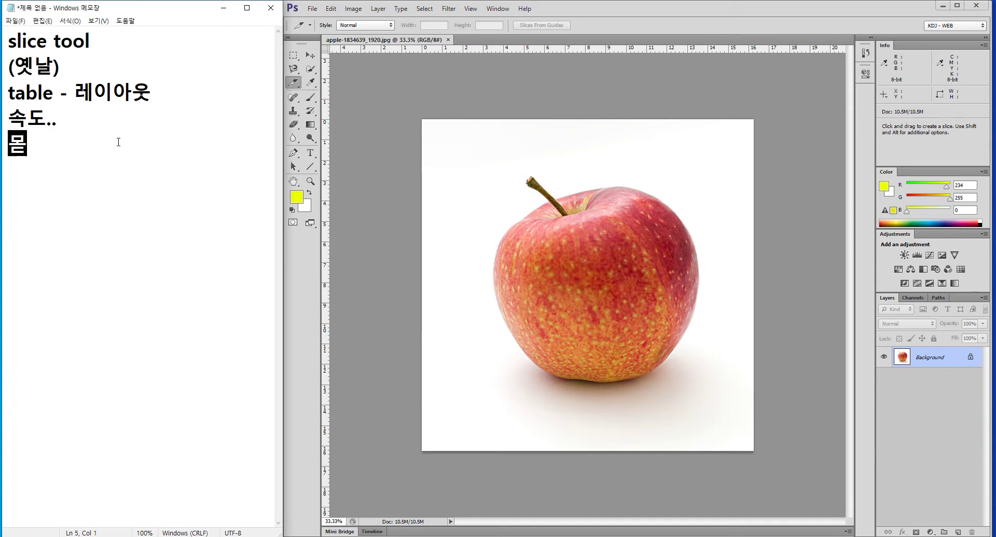
{"action": "type", "text": "뎀시절.."}
{"action": "key", "text": "Up"}
{"action": "key", "text": "Return"}
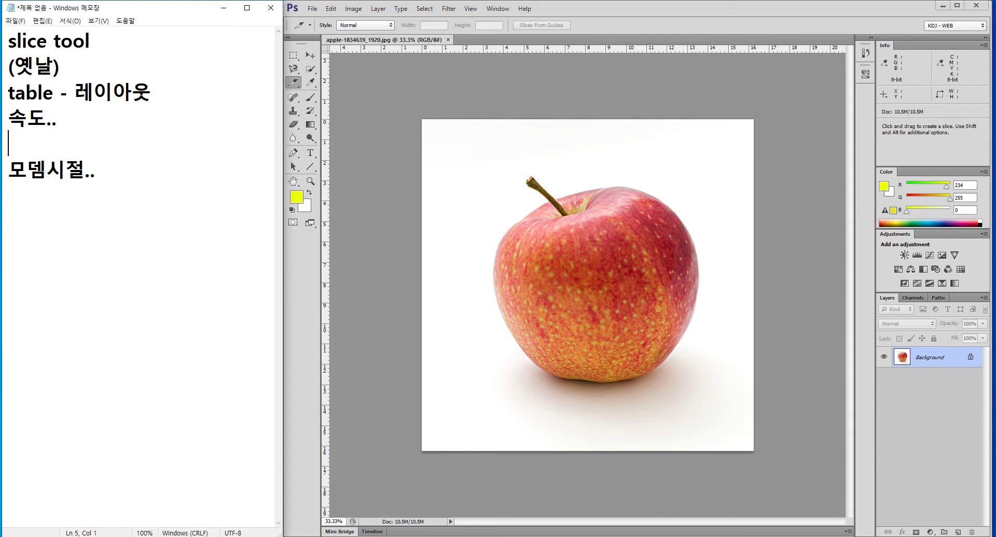
{"action": "key", "text": "Down"}
{"action": "key", "text": "End"}
{"action": "key", "text": "Return"}
{"action": "type", "text": "ㄹ"}
{"action": "key", "text": "BackSpace"}
{"action": "type", "text": "56ㅏ"}
{"action": "key", "text": "BackSpace"}
{"action": "type", "text": "k. 126k"}
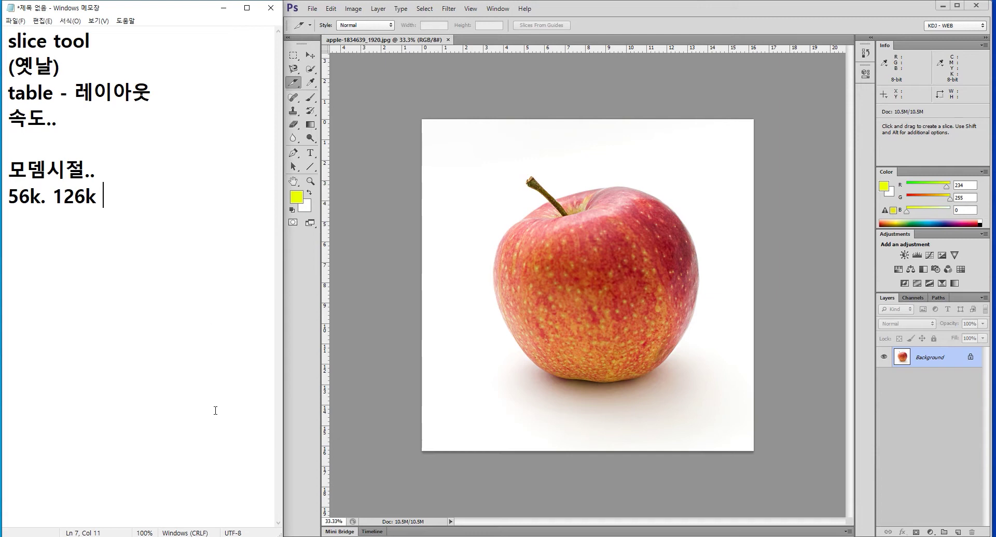
{"action": "middle_click", "coordinate": [428, 164]}
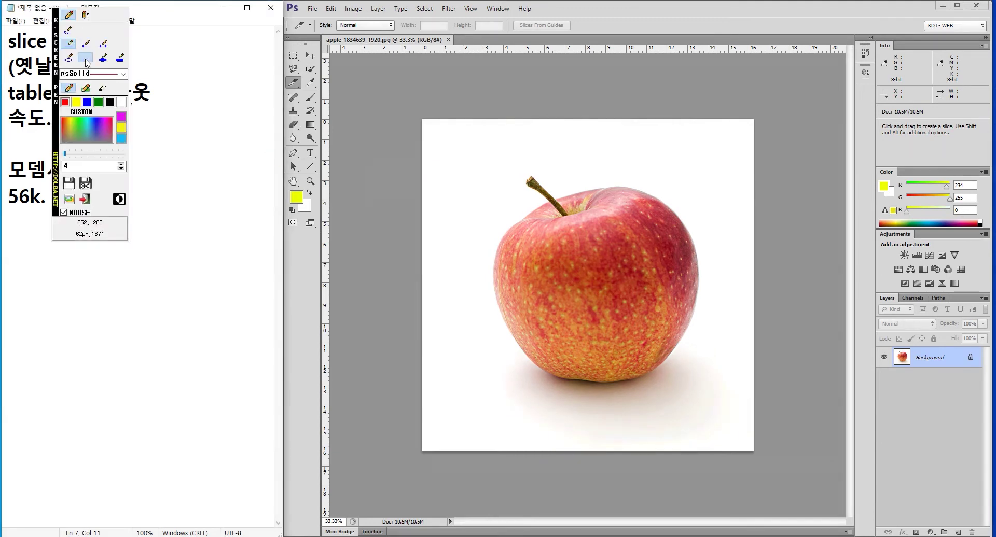
{"action": "left_click_drag", "start_coordinate": [422, 126], "coordinate": [753, 450]}
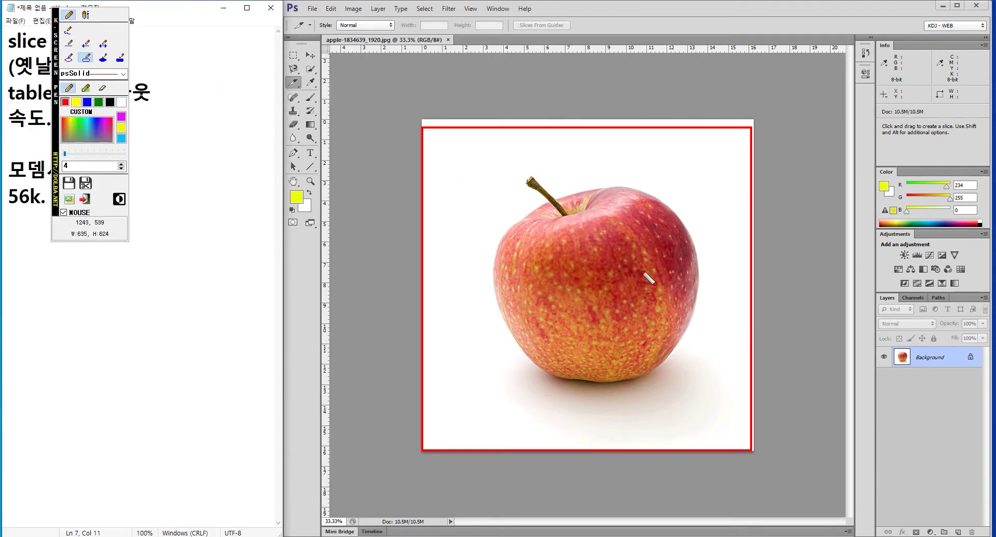
{"action": "left_click_drag", "start_coordinate": [414, 111], "coordinate": [763, 132]}
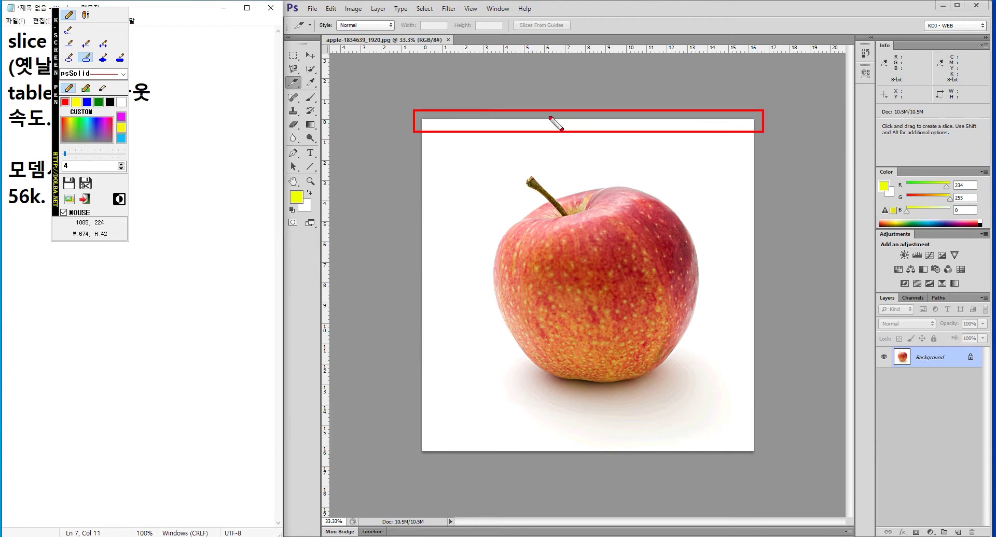
{"action": "mouse_move", "coordinate": [414, 113]}
{"action": "left_mouse_down"}
{"action": "mouse_move", "coordinate": [775, 152]}
{"action": "mouse_move", "coordinate": [403, 242]}
{"action": "left_mouse_up"}
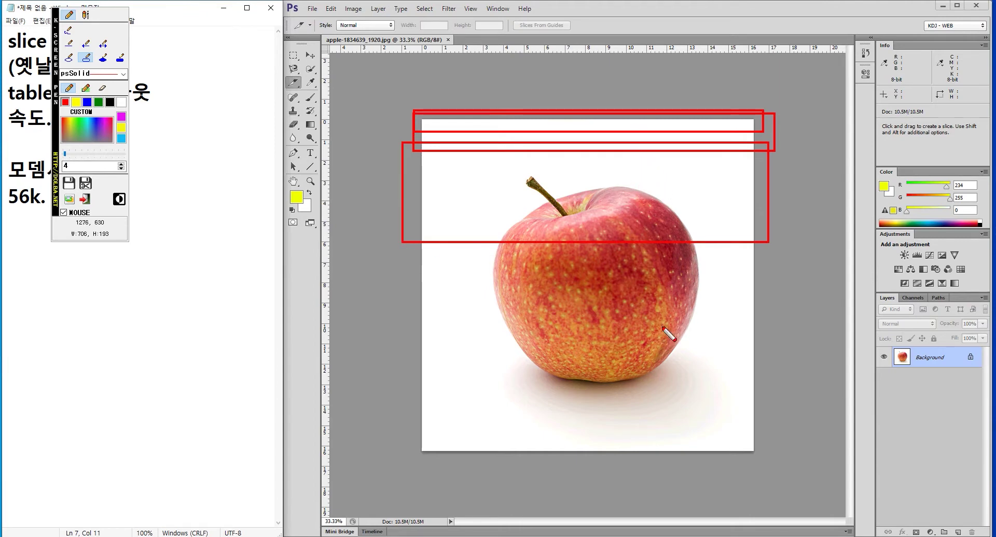
{"action": "key", "text": "Escape"}
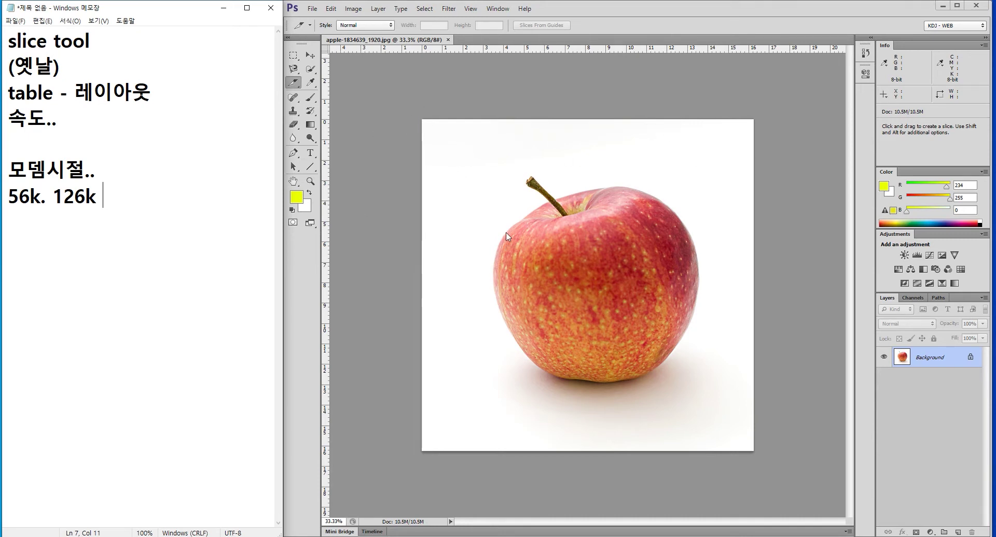
Extend the first note line to read 'slice tool + guide + ruler'
{"action": "left_click", "coordinate": [297, 85]}
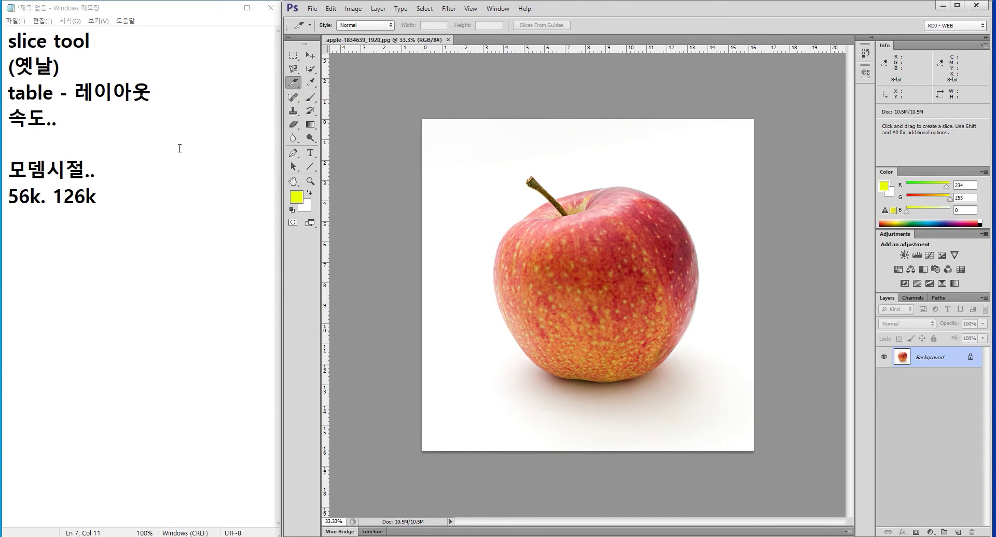
{"action": "left_click", "coordinate": [129, 214]}
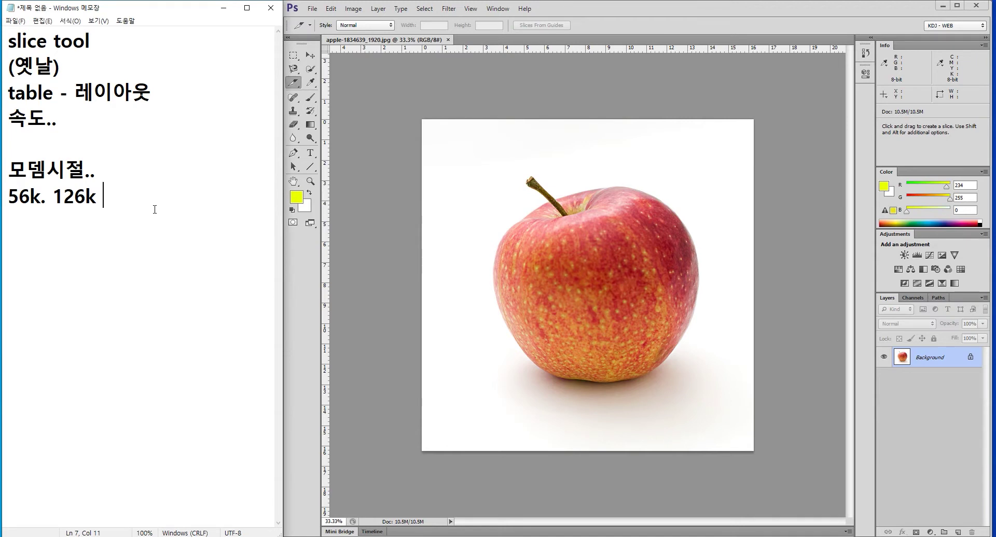
{"action": "key", "text": "Up"}
{"action": "key", "text": "Up"}
{"action": "key", "text": "Up"}
{"action": "key", "text": "Up"}
{"action": "key", "text": "Up"}
{"action": "key", "text": "Up"}
{"action": "key", "text": "End"}
{"action": "type", "text": "+ guide"}
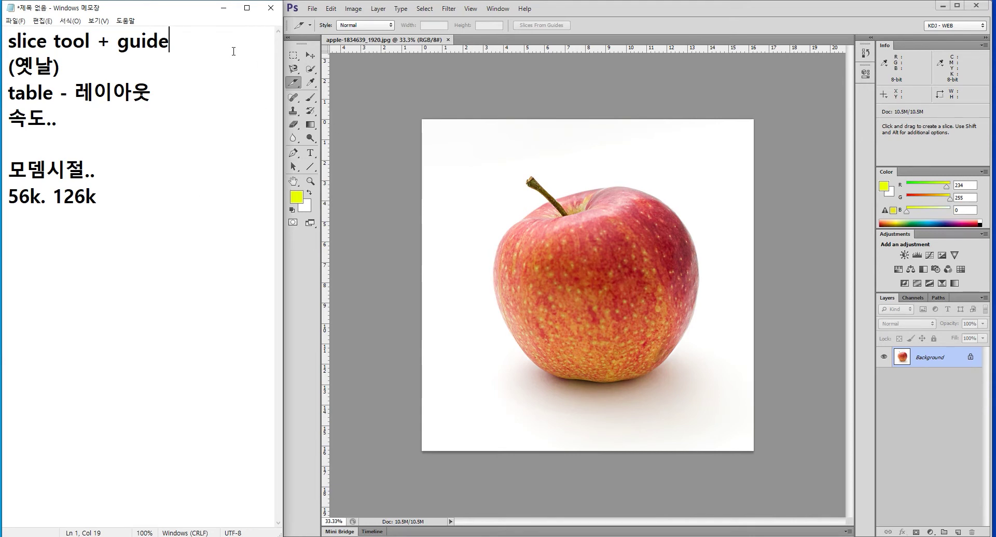
{"action": "type", "text": "+ rul"}
{"action": "key", "text": "BackSpace"}
{"action": "key", "text": "BackSpace"}
{"action": "type", "text": "uler"}
Insert a blank line after it and add 'ctrl + r' as the last line
{"action": "key", "text": "Return"}
{"action": "key", "text": "Down"}
{"action": "key", "text": "Down"}
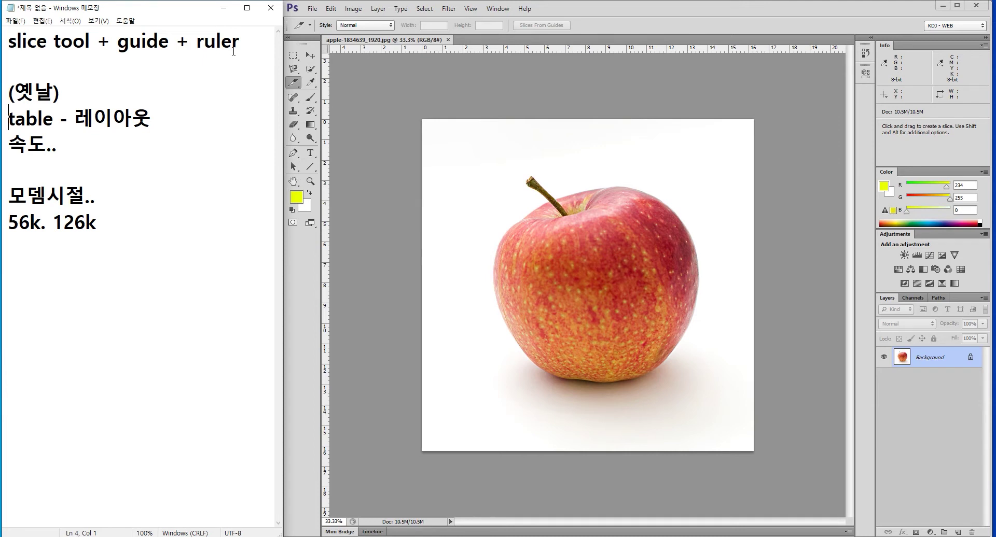
{"action": "key", "text": "ctrl+End"}
{"action": "key", "text": "Return"}
{"action": "type", "text": "ctrl + r"}
{"action": "left_click", "coordinate": [338, 57]}
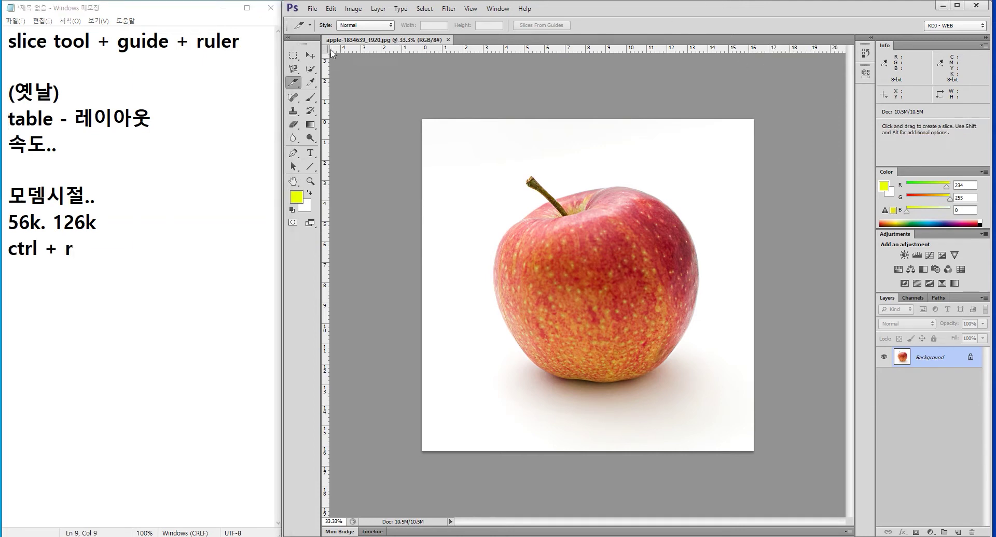
Clear the screen annotations and show the document rulers with Ctrl+R
{"action": "left_click_drag", "start_coordinate": [322, 40], "coordinate": [823, 60]}
{"action": "left_click_drag", "start_coordinate": [318, 64], "coordinate": [336, 413]}
{"action": "right_click", "coordinate": [336, 409]}
{"action": "key", "text": "ctrl+r"}
{"action": "key", "text": "ctrl+r"}
{"action": "key", "text": "ctrl+r"}
{"action": "key", "text": "ctrl+r"}
Drag three vertical and three horizontal guides at roughly quarter, half and three-quarter positions
{"action": "left_click_drag", "start_coordinate": [327, 231], "coordinate": [500, 244]}
{"action": "left_click_drag", "start_coordinate": [326, 276], "coordinate": [582, 254]}
{"action": "left_click_drag", "start_coordinate": [326, 275], "coordinate": [672, 269]}
{"action": "left_click_drag", "start_coordinate": [605, 52], "coordinate": [633, 208]}
{"action": "left_click_drag", "start_coordinate": [623, 49], "coordinate": [616, 275]}
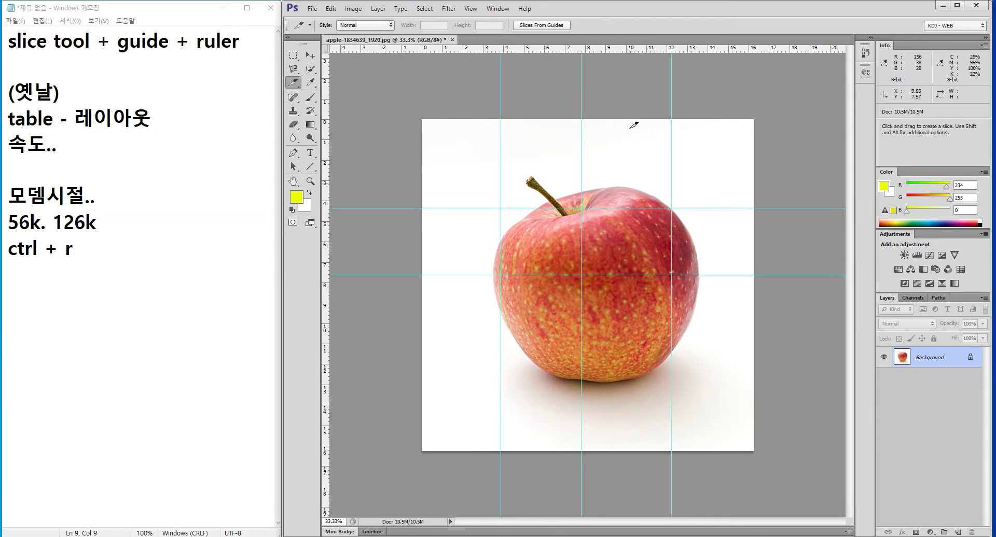
{"action": "left_click_drag", "start_coordinate": [639, 50], "coordinate": [654, 360]}
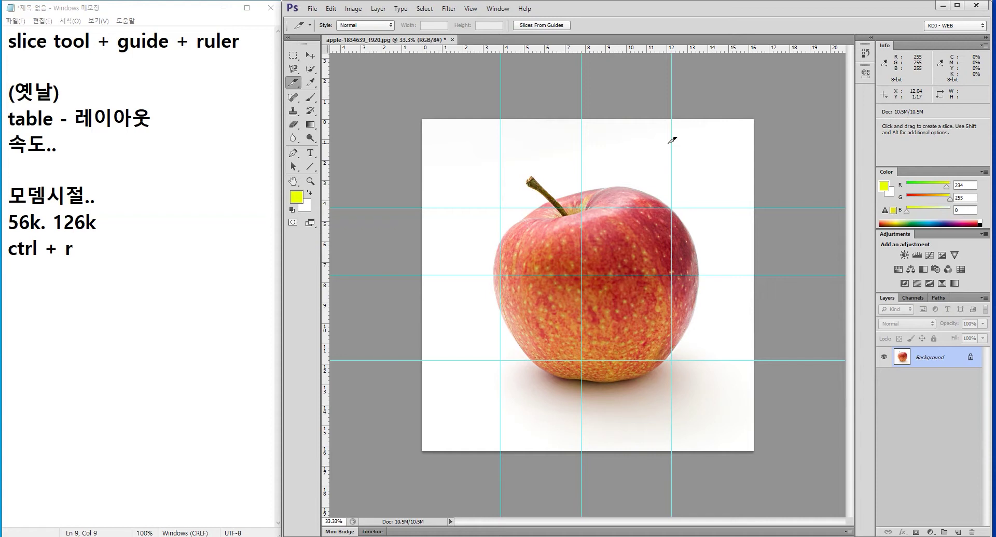
{"action": "left_click_drag", "start_coordinate": [273, 70], "coordinate": [305, 92]}
{"action": "left_click_drag", "start_coordinate": [509, 11], "coordinate": [589, 38]}
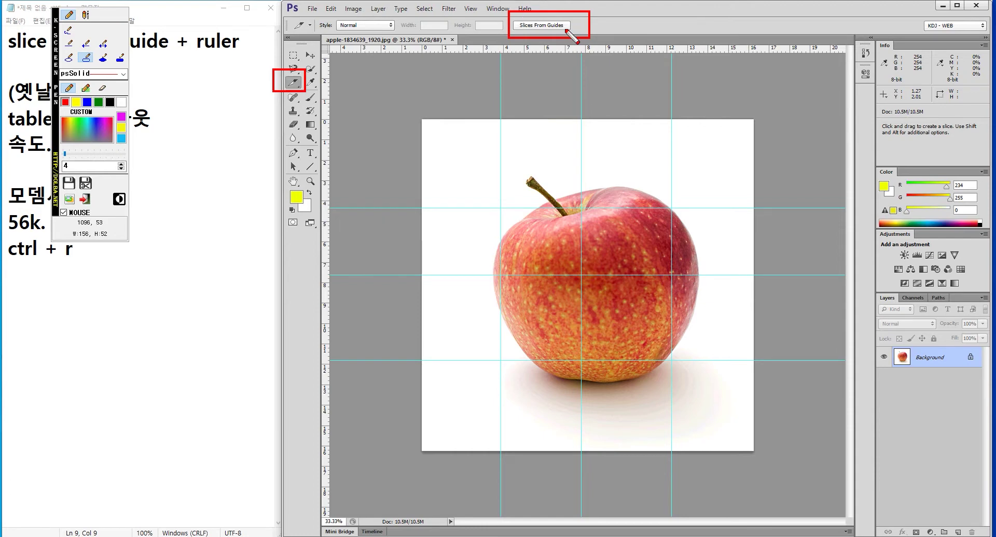
Use Slices From Guides to cut the apple into 16 numbered slices
{"action": "key", "text": "Escape"}
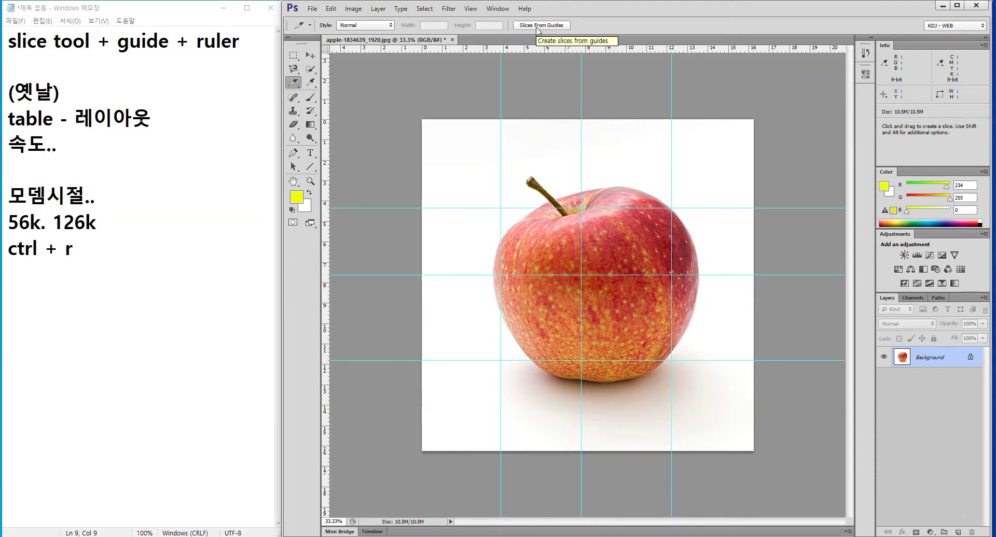
{"action": "left_click", "coordinate": [537, 26]}
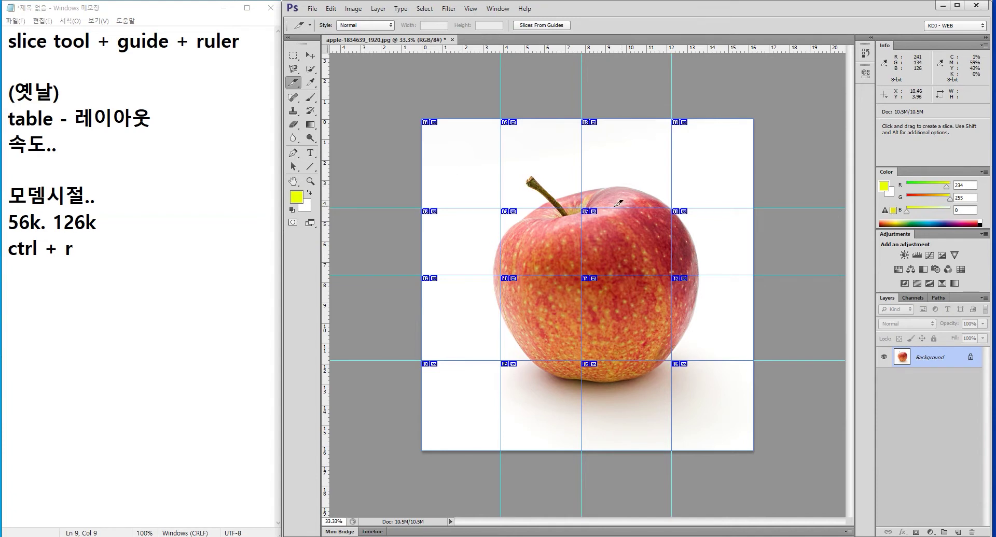
{"action": "right_click", "coordinate": [298, 85]}
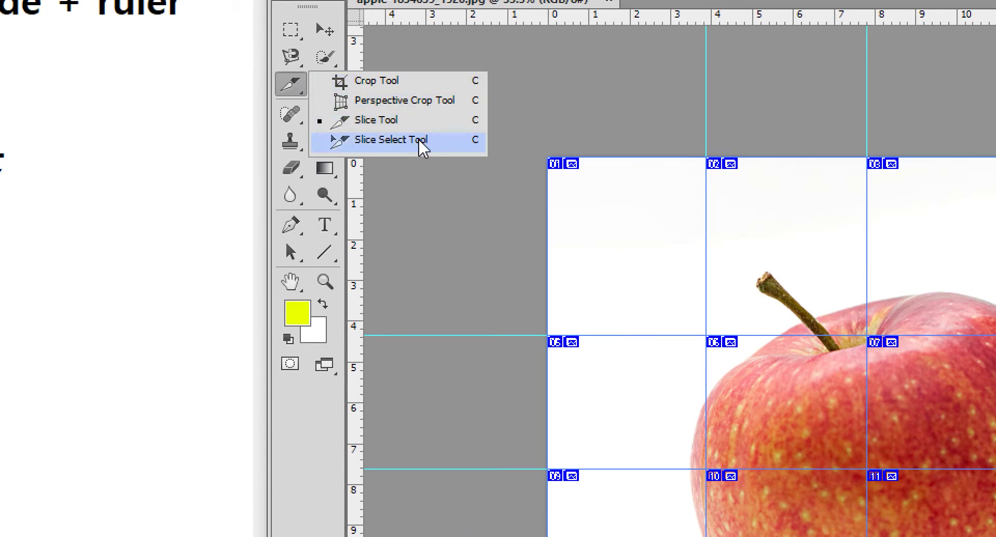
{"action": "left_click", "coordinate": [606, 228]}
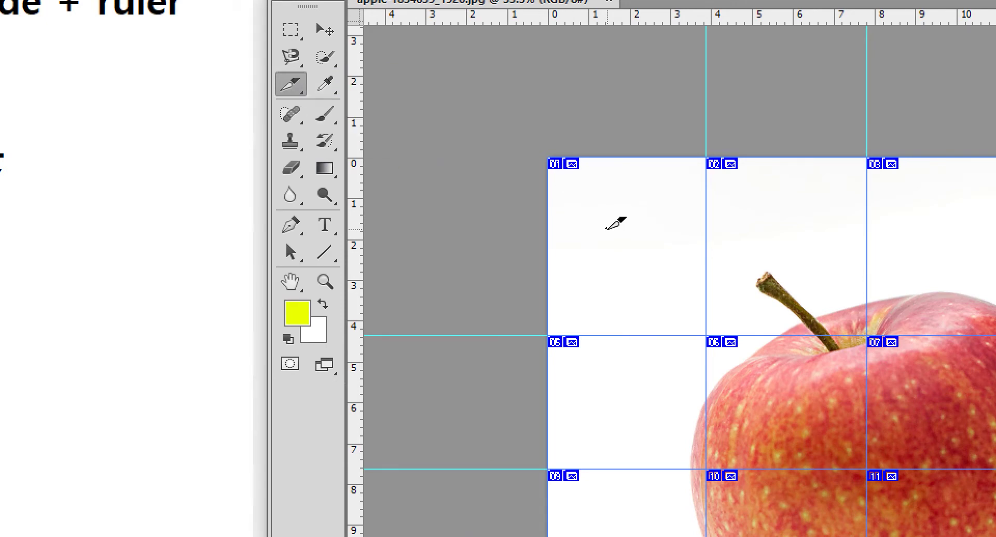
{"action": "left_click", "coordinate": [297, 88]}
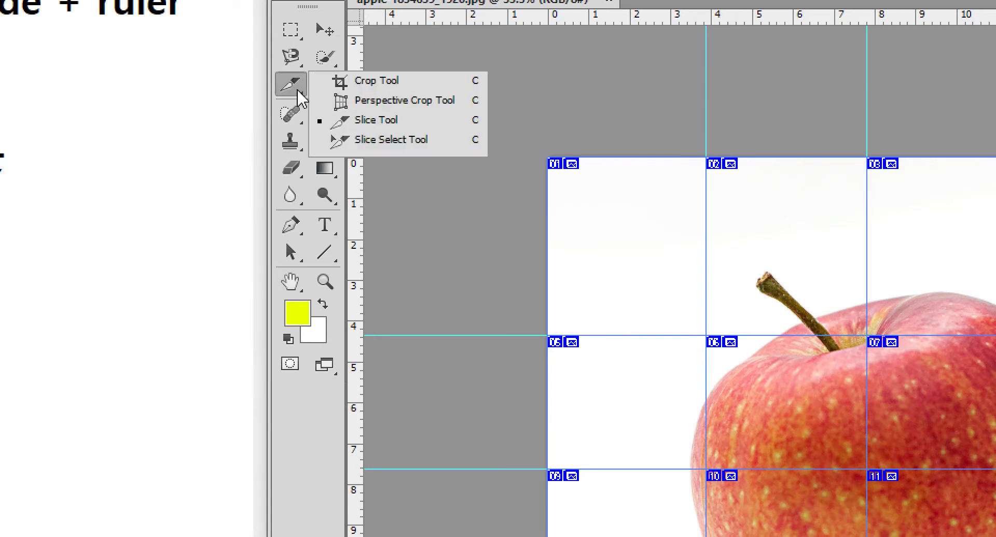
{"action": "left_click", "coordinate": [386, 143]}
{"action": "left_click", "coordinate": [620, 213]}
{"action": "left_click", "coordinate": [780, 222]}
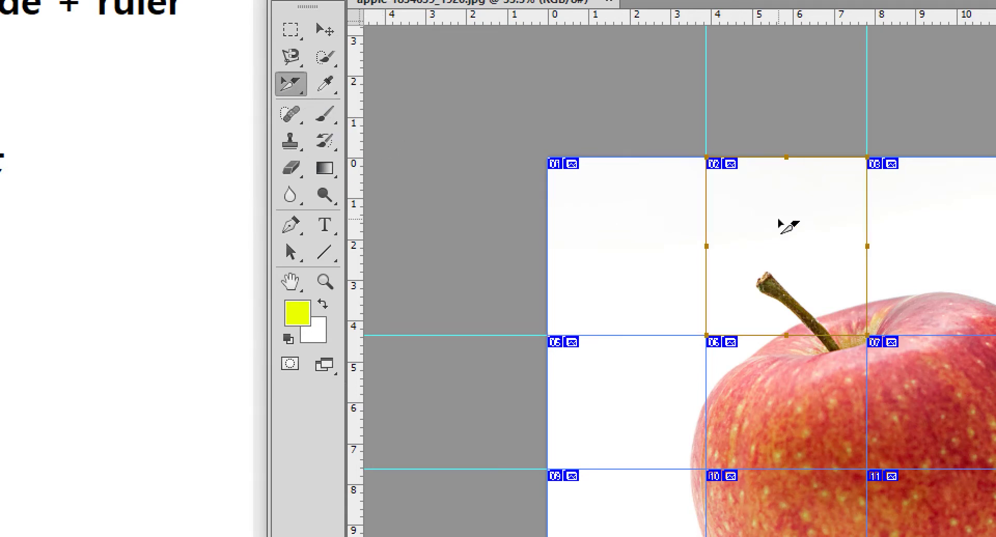
{"action": "left_click", "coordinate": [882, 230]}
{"action": "left_click", "coordinate": [575, 235]}
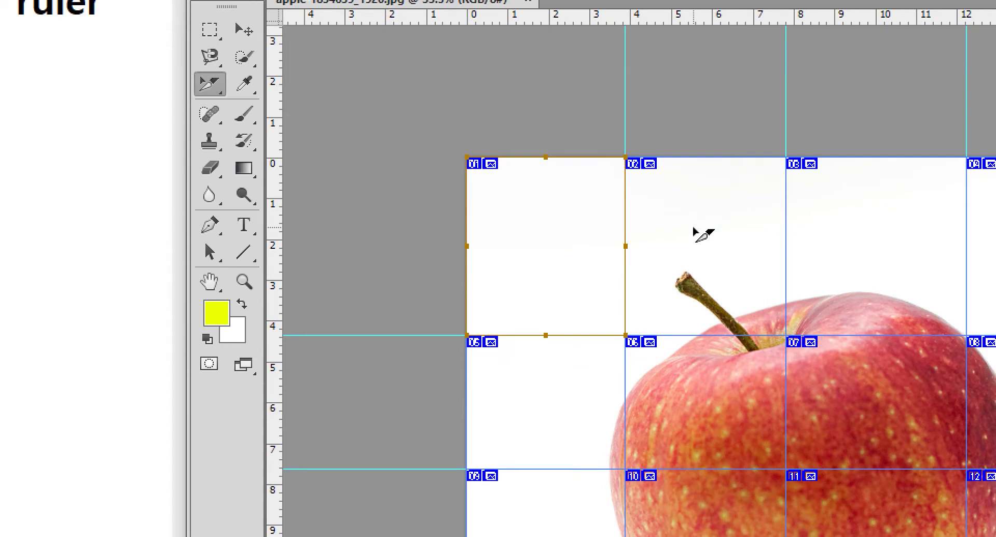
{"action": "left_click", "coordinate": [694, 230]}
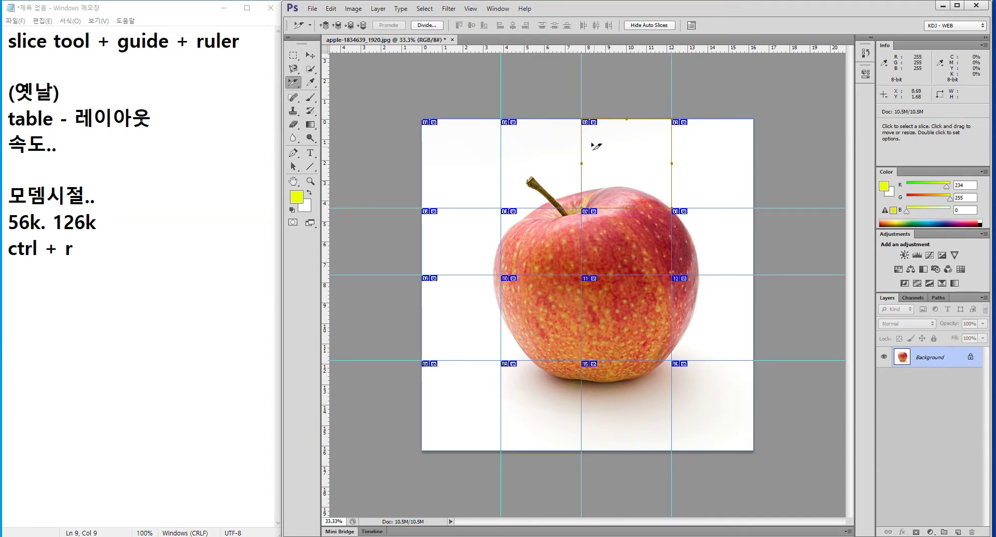
{"action": "right_click", "coordinate": [293, 83]}
{"action": "left_click", "coordinate": [353, 103]}
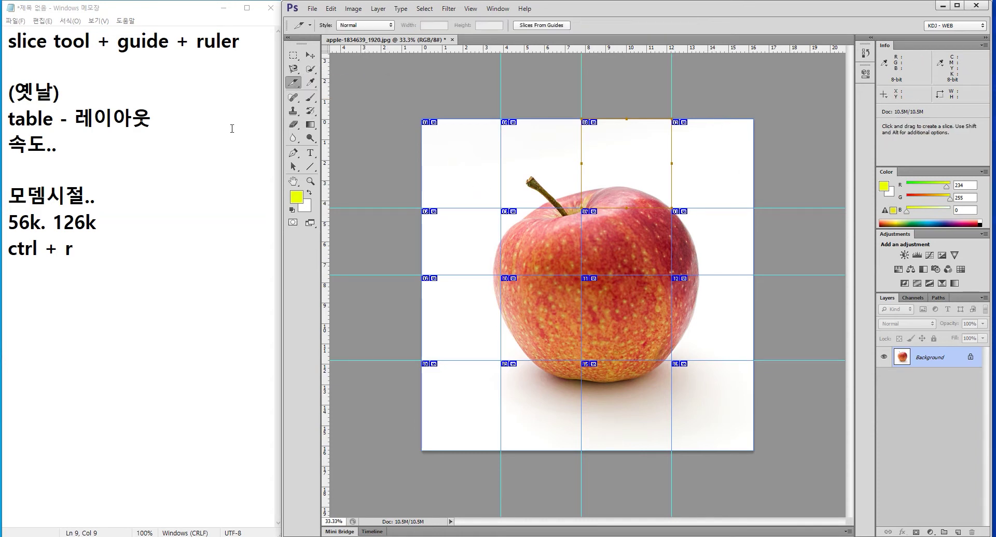
{"action": "left_click_drag", "start_coordinate": [122, 248], "coordinate": [2, 196]}
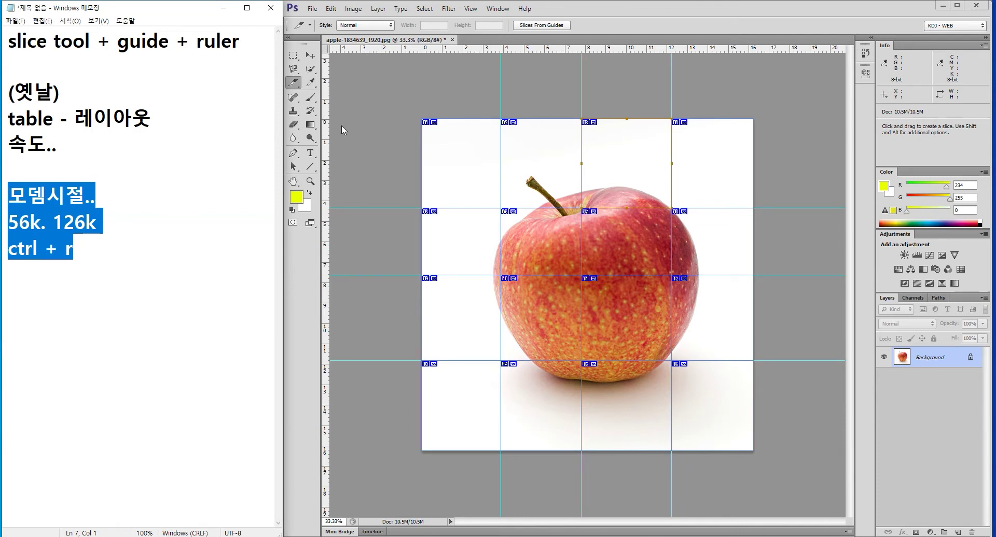
Open Save for Web, zoom the preview out and select all slices
{"action": "left_click", "coordinate": [311, 10]}
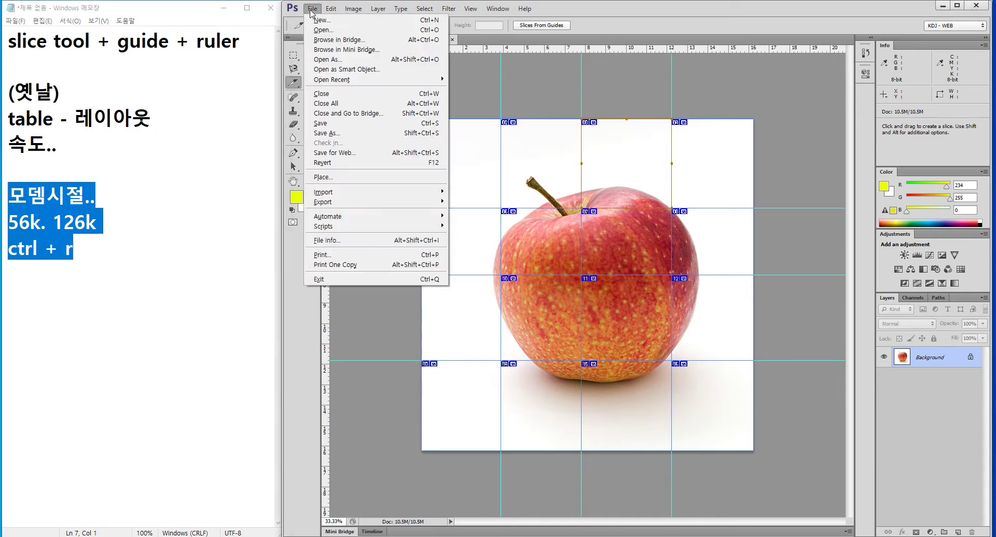
{"action": "left_click", "coordinate": [350, 152]}
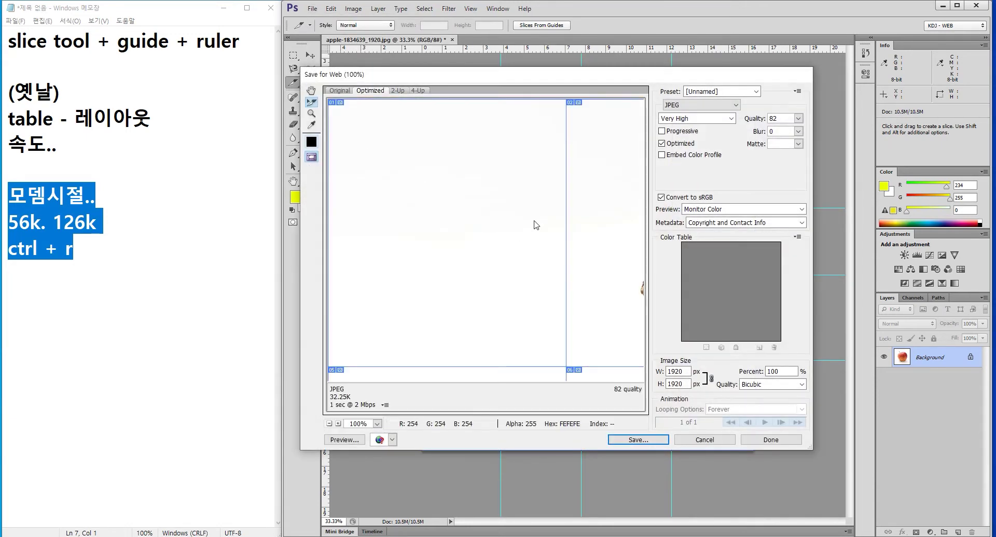
{"action": "key", "text": "ctrl+minus"}
{"action": "key", "text": "ctrl+minus"}
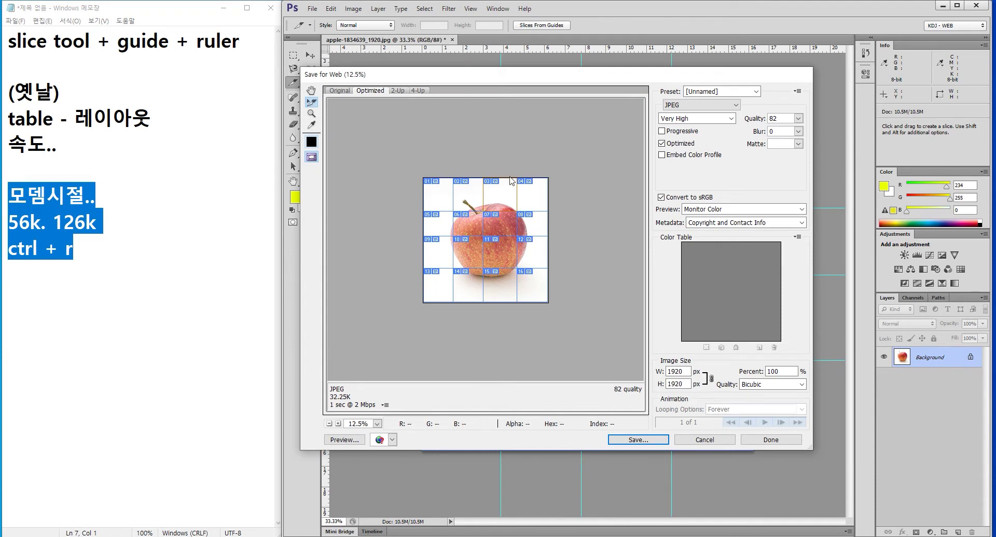
{"action": "left_click_drag", "start_coordinate": [485, 170], "coordinate": [514, 209]}
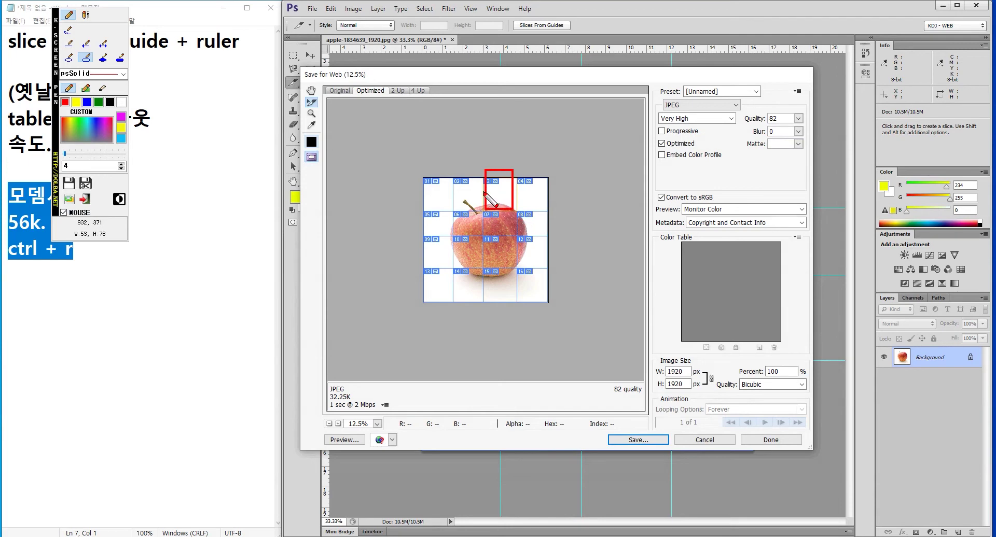
{"action": "key", "text": "Escape"}
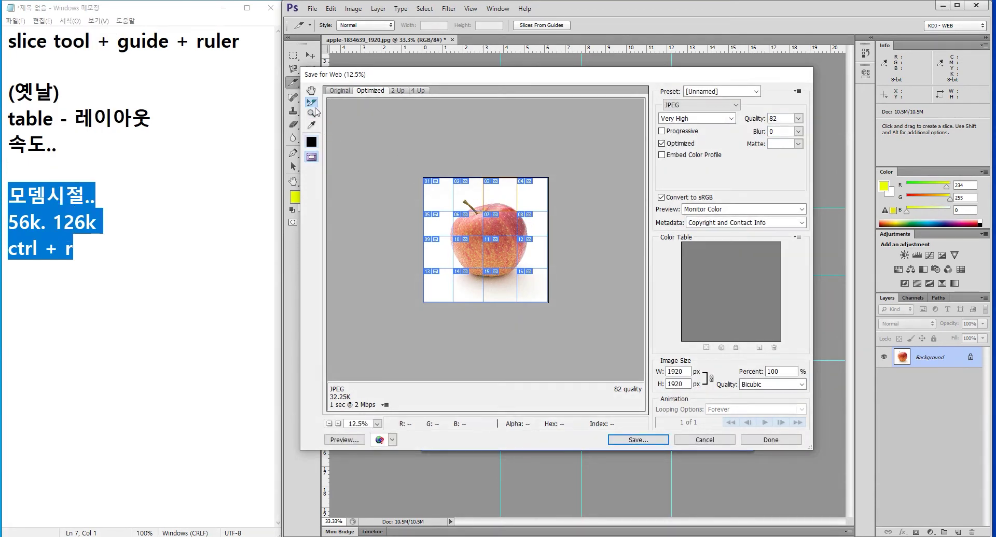
{"action": "key", "text": "ctrl+a"}
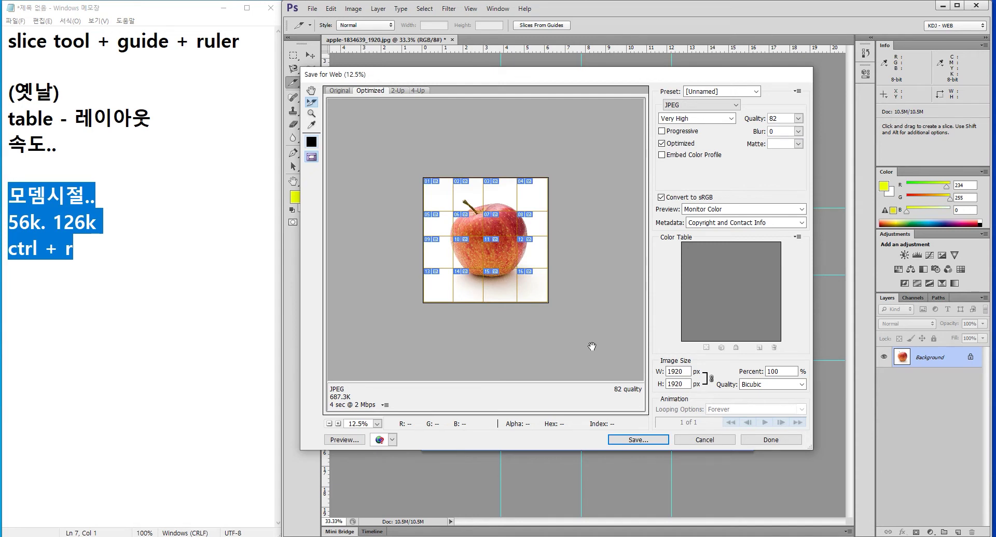
Annotate the Very High JPEG, quality 82 settings on the preview and proceed to saving
{"action": "key", "text": "ctrl+shift+p"}
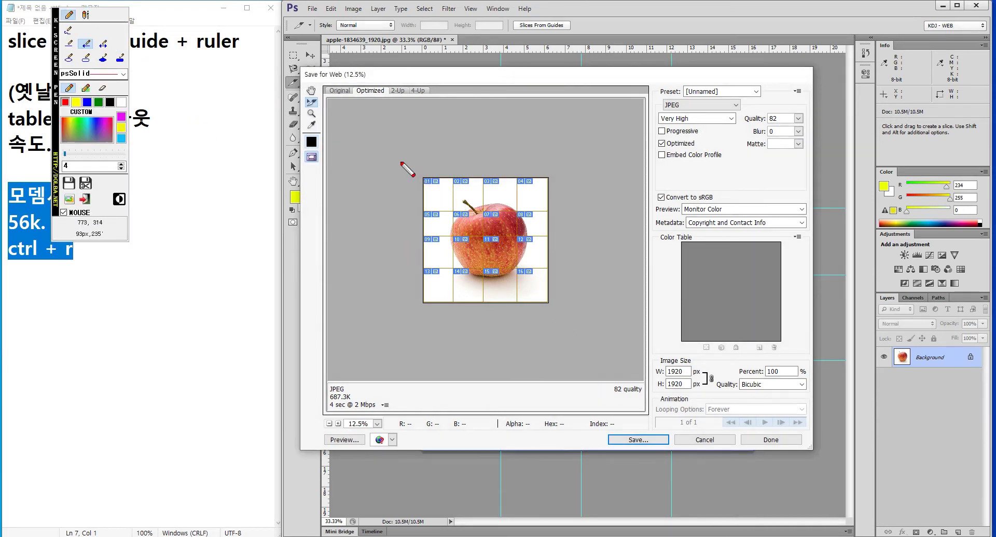
{"action": "left_click_drag", "start_coordinate": [401, 161], "coordinate": [590, 327]}
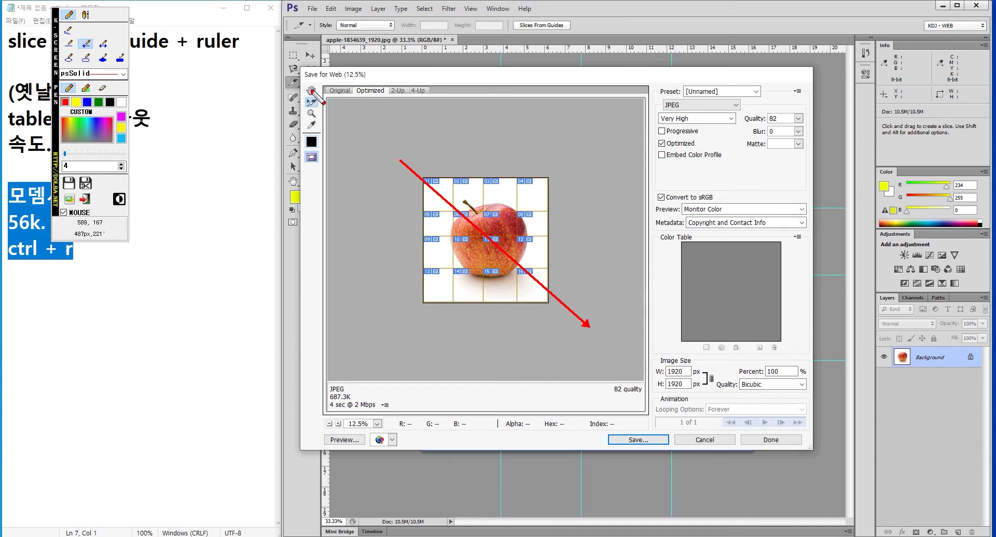
{"action": "left_click", "coordinate": [69, 57]}
{"action": "left_click_drag", "start_coordinate": [299, 96], "coordinate": [322, 110]}
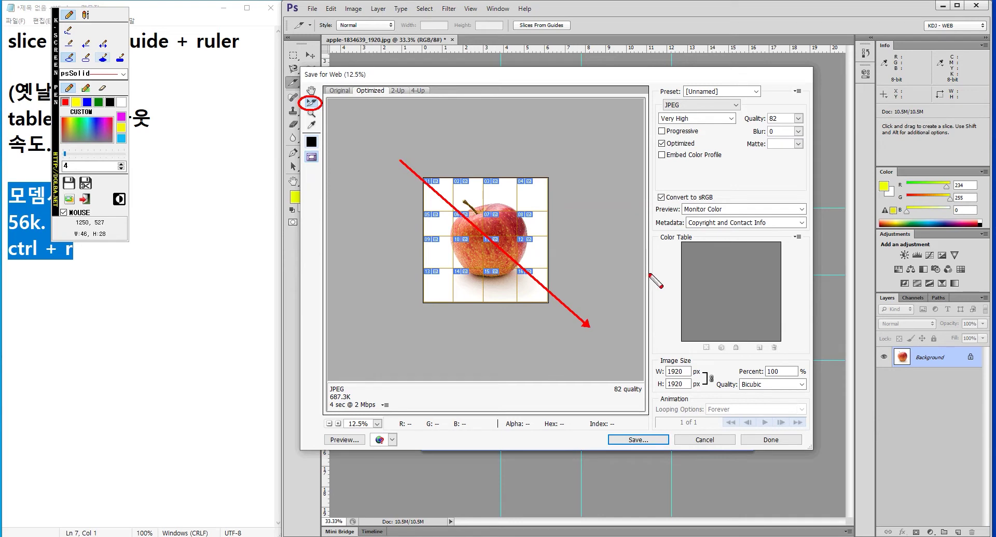
{"action": "left_click_drag", "start_coordinate": [655, 74], "coordinate": [686, 112]}
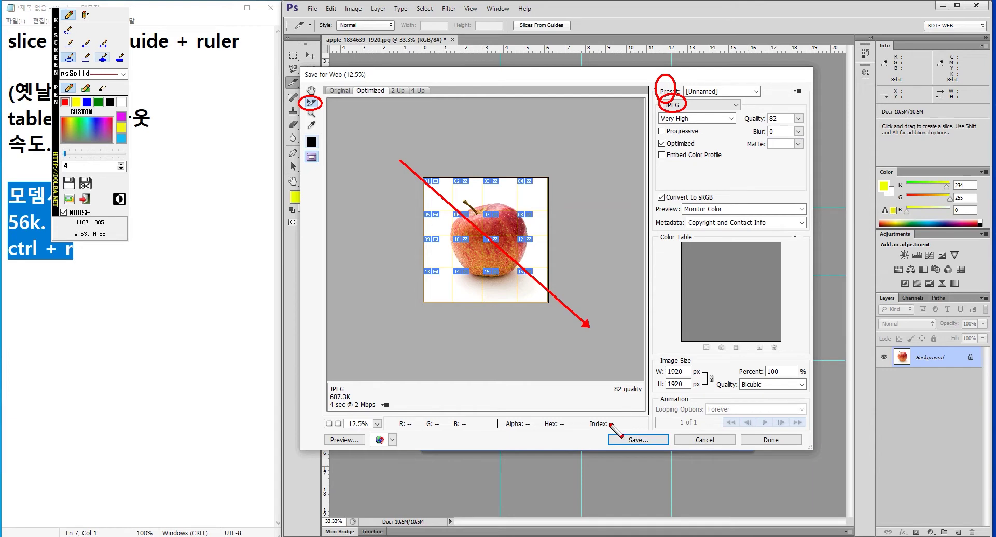
{"action": "left_click_drag", "start_coordinate": [642, 449], "coordinate": [672, 447]}
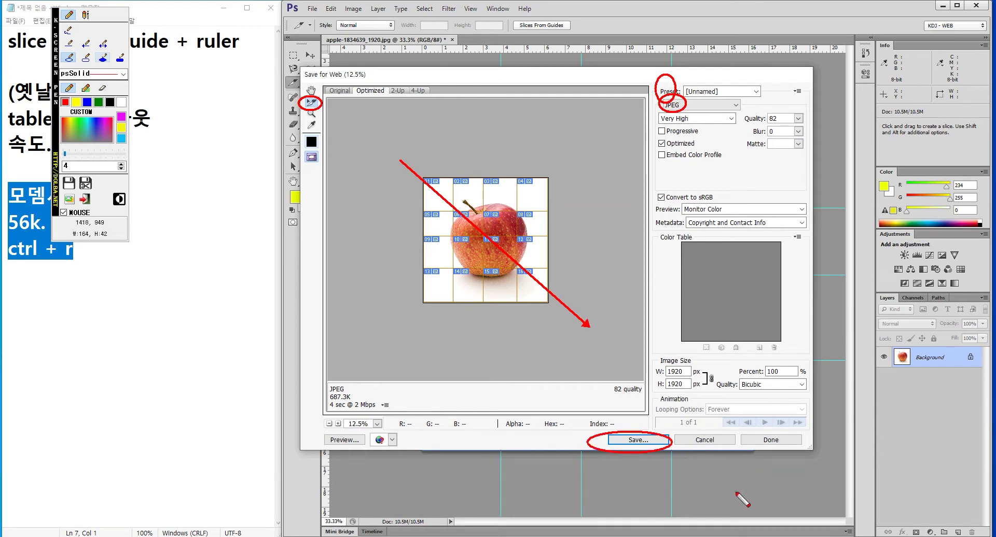
{"action": "left_click", "coordinate": [638, 440]}
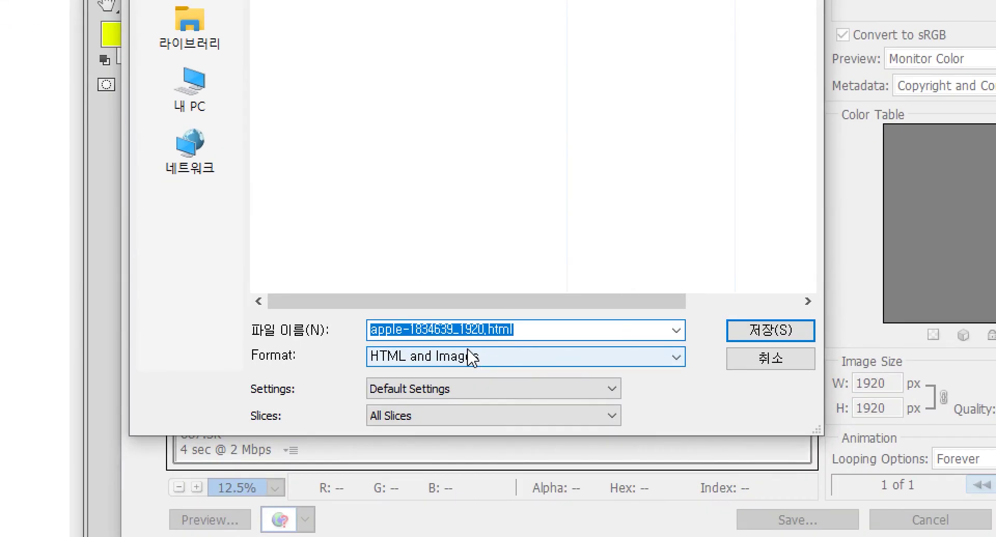
Save apple-1834639_1920.html as HTML and Images with all slices
{"action": "left_click", "coordinate": [452, 359]}
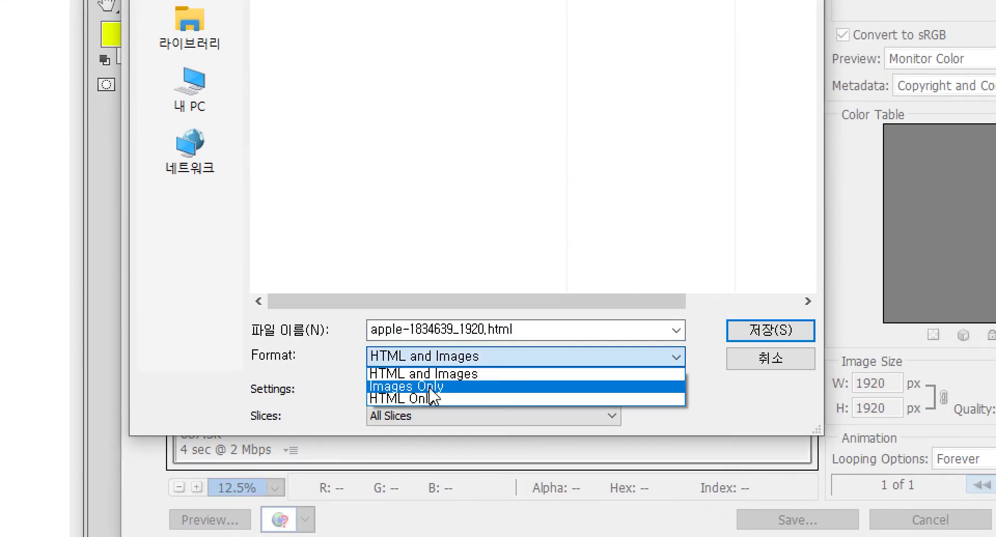
{"action": "left_click", "coordinate": [445, 374]}
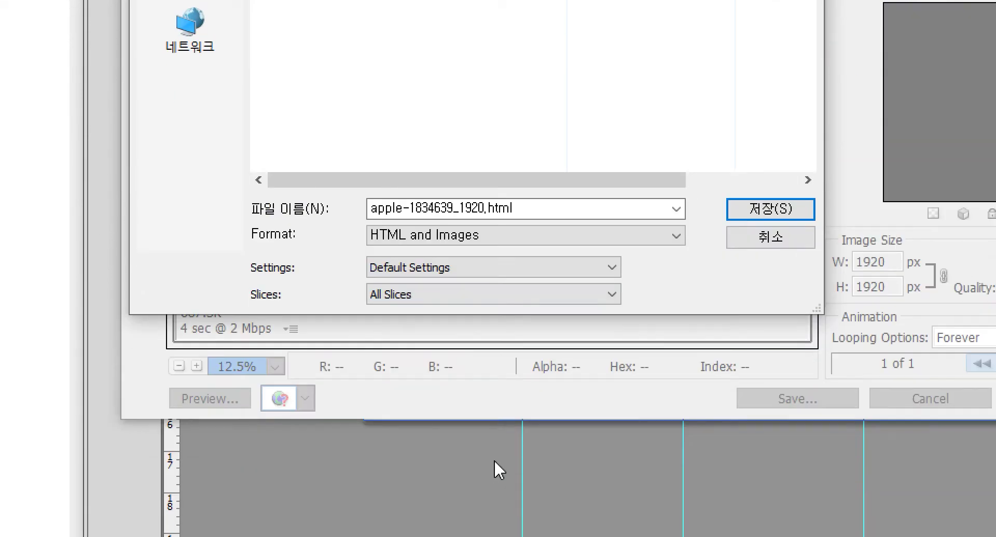
{"action": "left_click", "coordinate": [784, 210]}
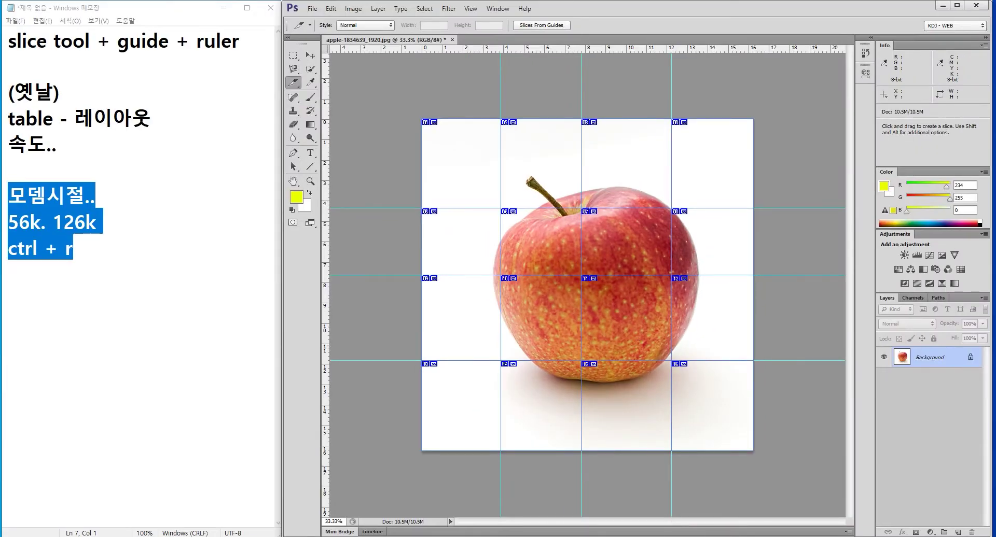
Open the exported apple-1834639_1920.html from Documents in Chrome
{"action": "key", "text": "alt+Tab"}
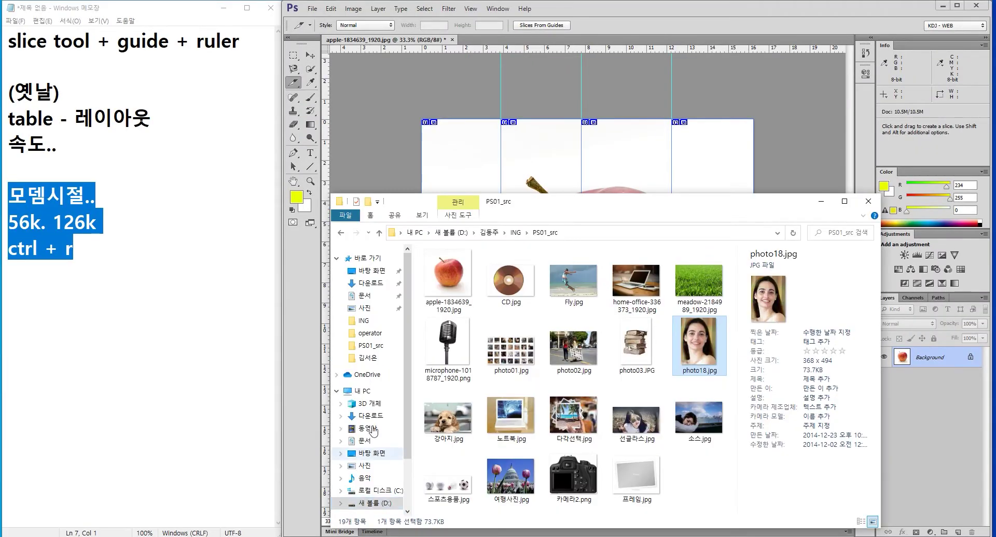
{"action": "left_click", "coordinate": [364, 296]}
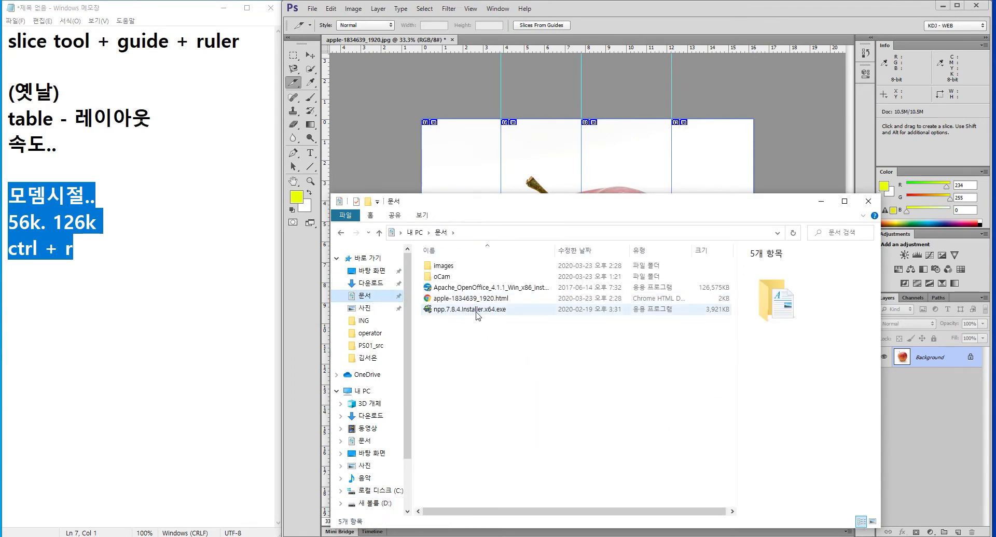
{"action": "left_click", "coordinate": [498, 299]}
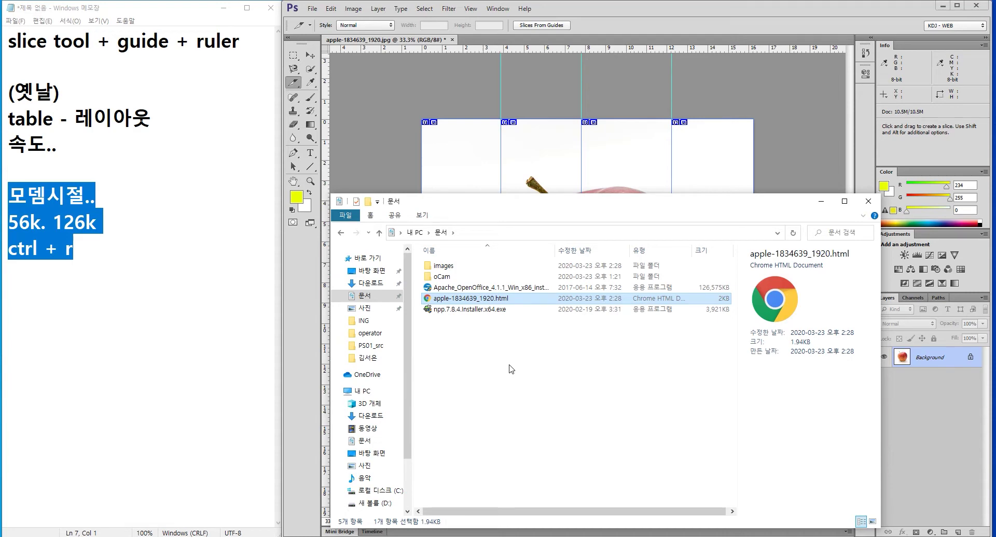
{"action": "double_click", "coordinate": [429, 300]}
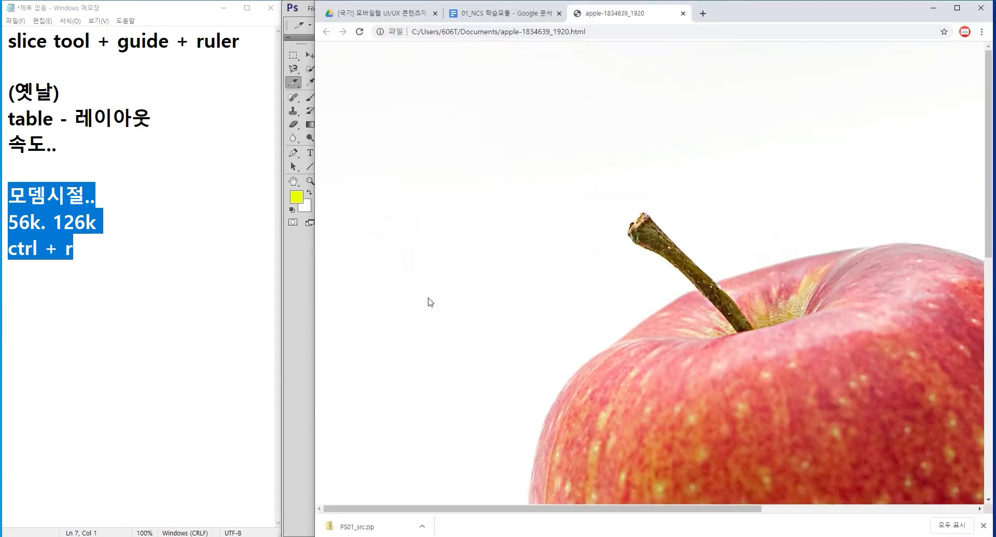
Zoom out the apple page, highlight its slice images, then minimize Chrome
{"action": "scroll", "coordinate": [561, 300], "scroll_direction": "down", "scroll_amount": 5}
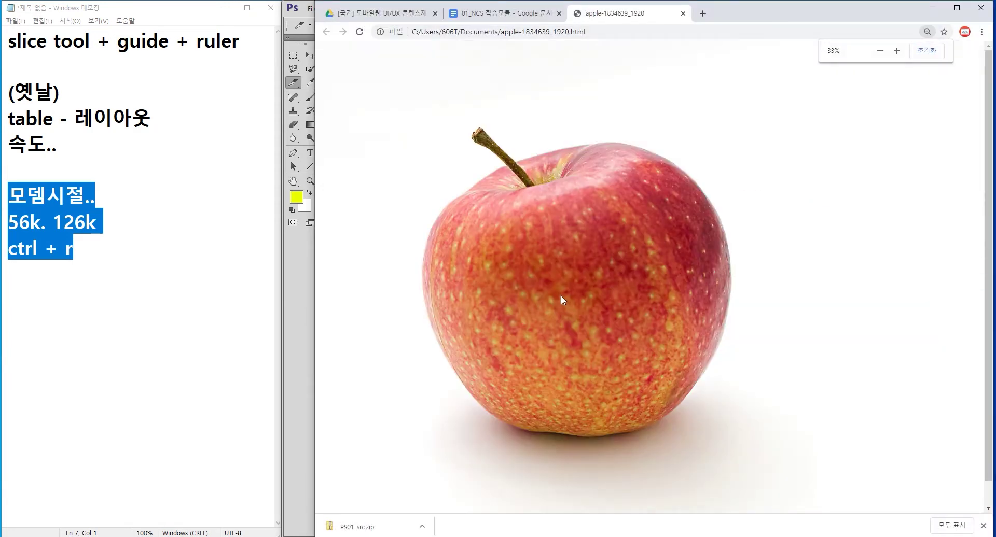
{"action": "scroll", "coordinate": [561, 295], "scroll_direction": "up", "scroll_amount": 1}
{"action": "scroll", "coordinate": [562, 295], "scroll_direction": "down", "scroll_amount": 1}
{"action": "mouse_move", "coordinate": [859, 412]}
{"action": "left_mouse_down"}
{"action": "mouse_move", "coordinate": [458, 154]}
{"action": "mouse_move", "coordinate": [658, 420]}
{"action": "mouse_move", "coordinate": [515, 275]}
{"action": "left_mouse_up"}
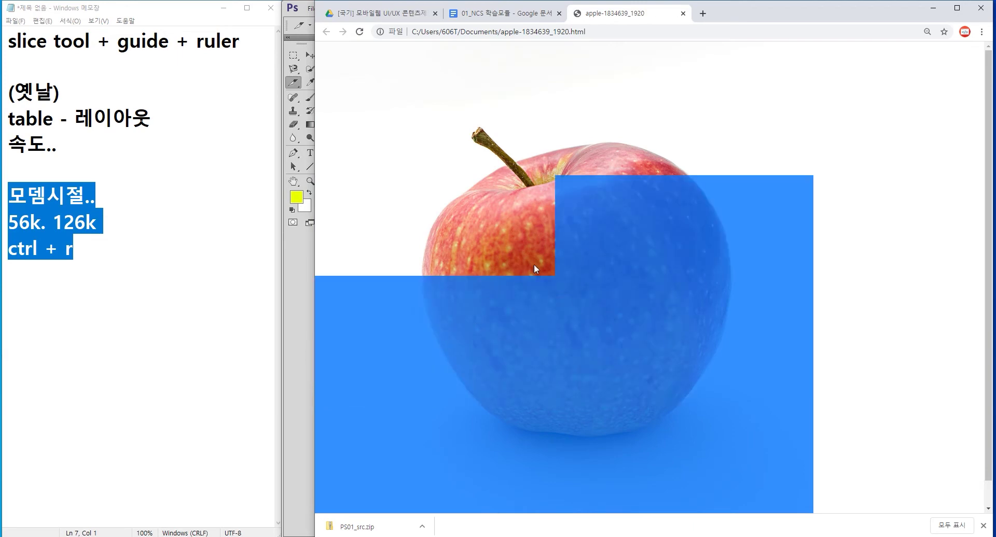
{"action": "left_click_drag", "start_coordinate": [531, 211], "coordinate": [638, 149]}
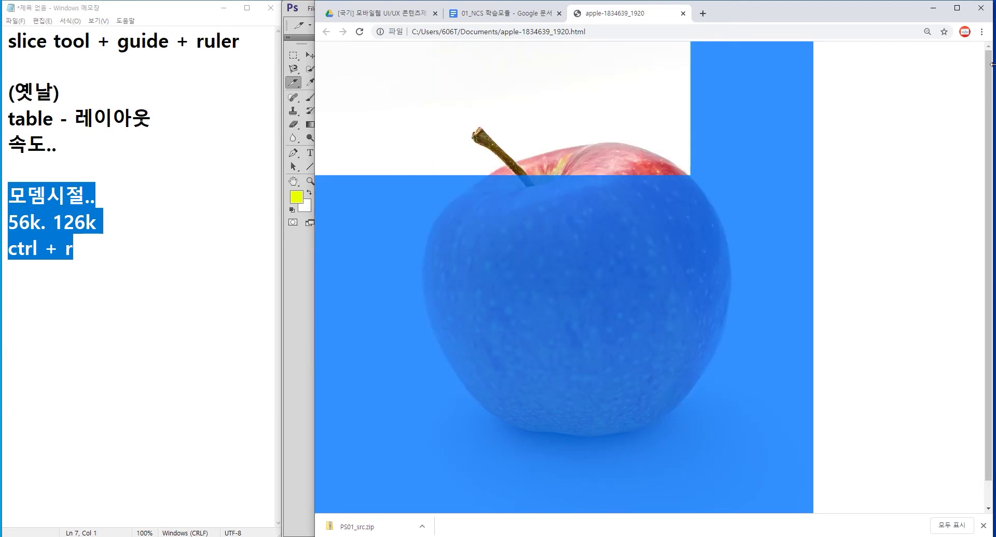
{"action": "left_click", "coordinate": [933, 8]}
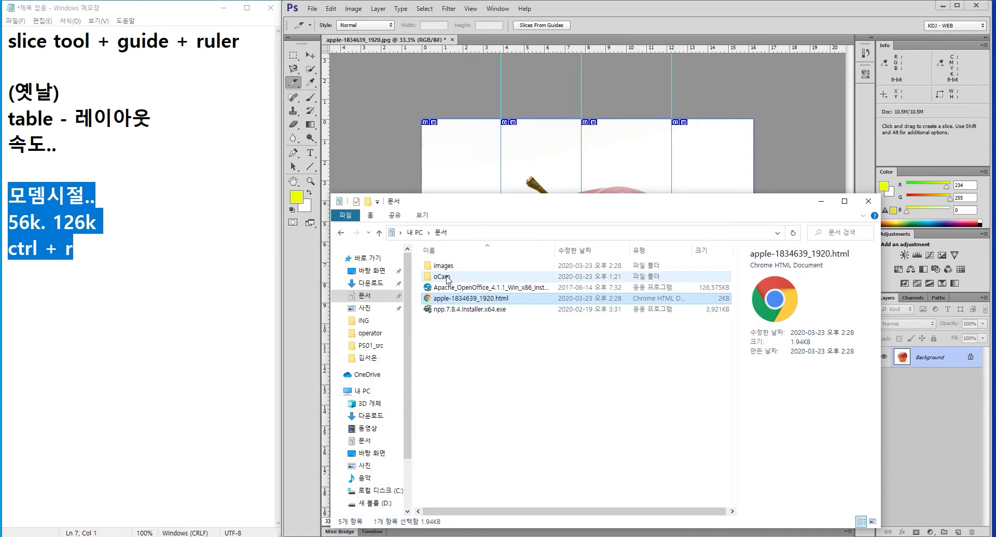
After a detour into oCam, open Documents' images folder with the 16 apple slice JPGs
{"action": "left_click", "coordinate": [446, 276]}
{"action": "double_click", "coordinate": [445, 276]}
{"action": "left_click", "coordinate": [441, 233]}
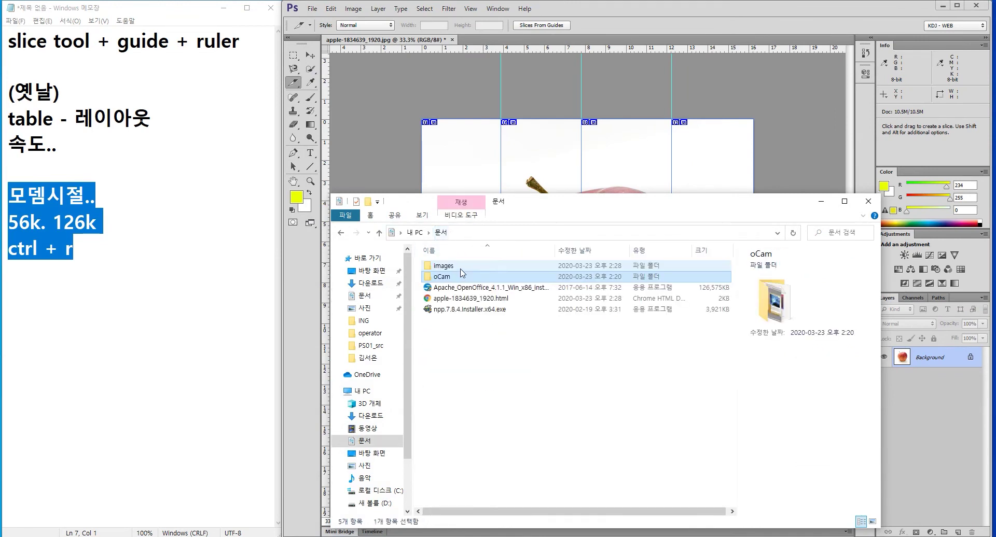
{"action": "left_click", "coordinate": [457, 268]}
{"action": "double_click", "coordinate": [458, 269]}
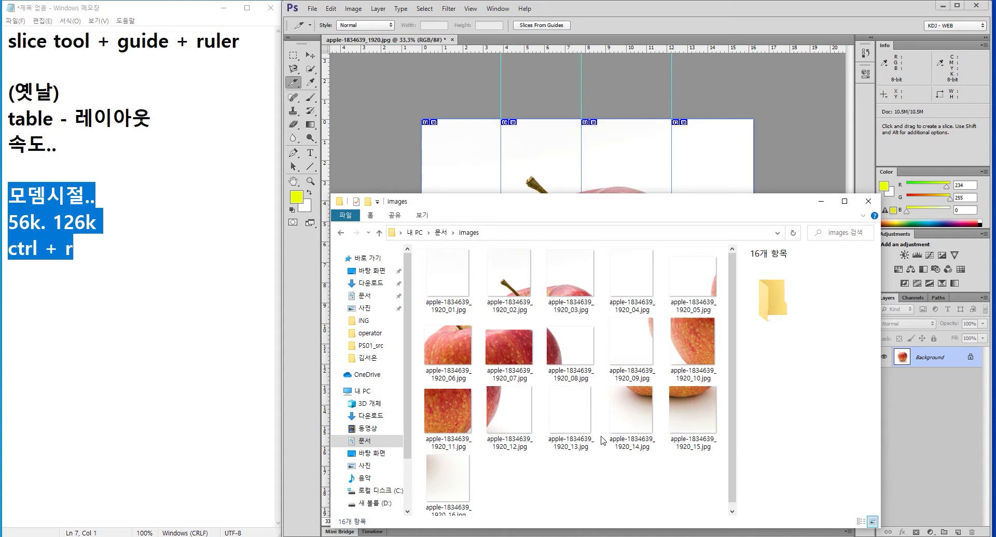
Add a dashed separator line below the last note in Notepad
{"action": "left_click", "coordinate": [171, 263]}
{"action": "key", "text": "Return"}
{"action": "type", "text": "-----------------------"}
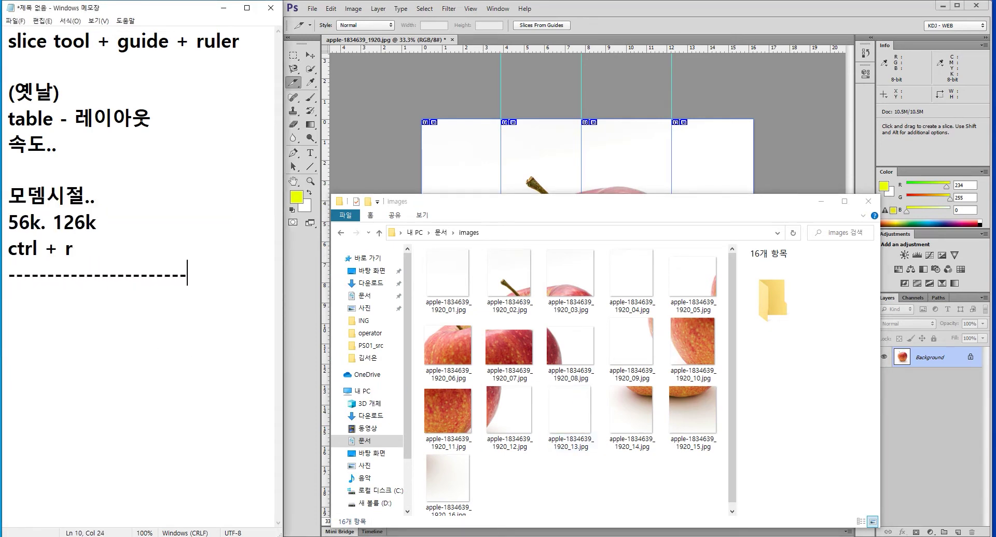
{"action": "key", "text": "Return"}
Type the notes '쇼핑몰 상품상세', '- 하나의 이미지' and '700px 4000~5000px'
{"action": "type", "text": "설"}
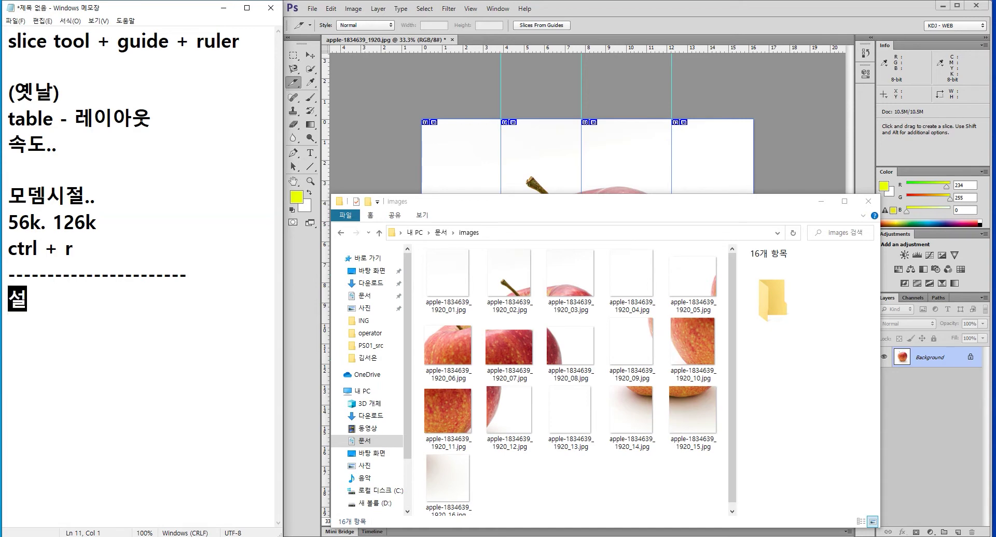
{"action": "key", "text": "BackSpace"}
{"action": "key", "text": "BackSpace"}
{"action": "type", "text": "ㅏ"}
{"action": "key", "text": "BackSpace"}
{"action": "key", "text": "BackSpace"}
{"action": "type", "text": "ㅍ"}
{"action": "key", "text": "BackSpace"}
{"action": "type", "text": "쇼"}
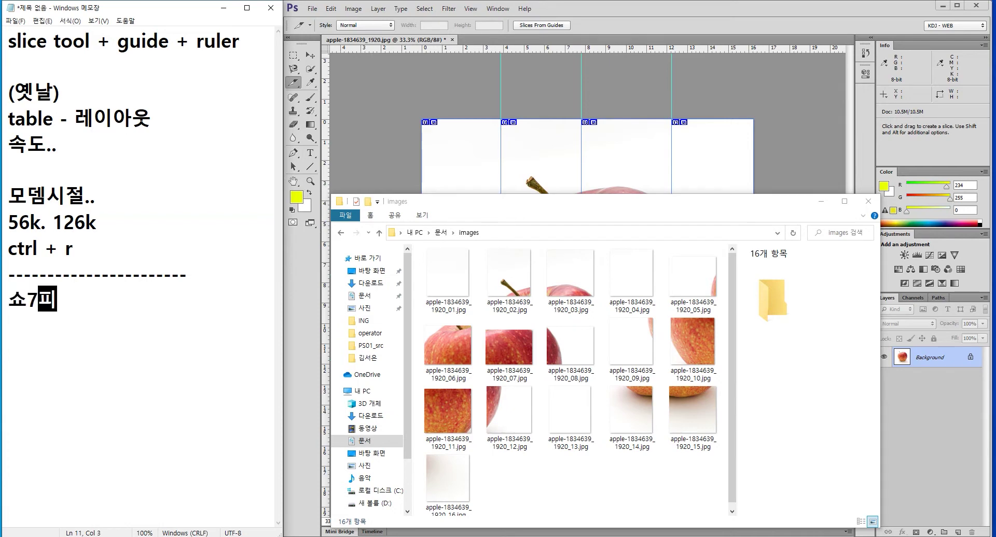
{"action": "type", "text": "핑몰 상품사상세"}
{"action": "key", "text": "Return"}
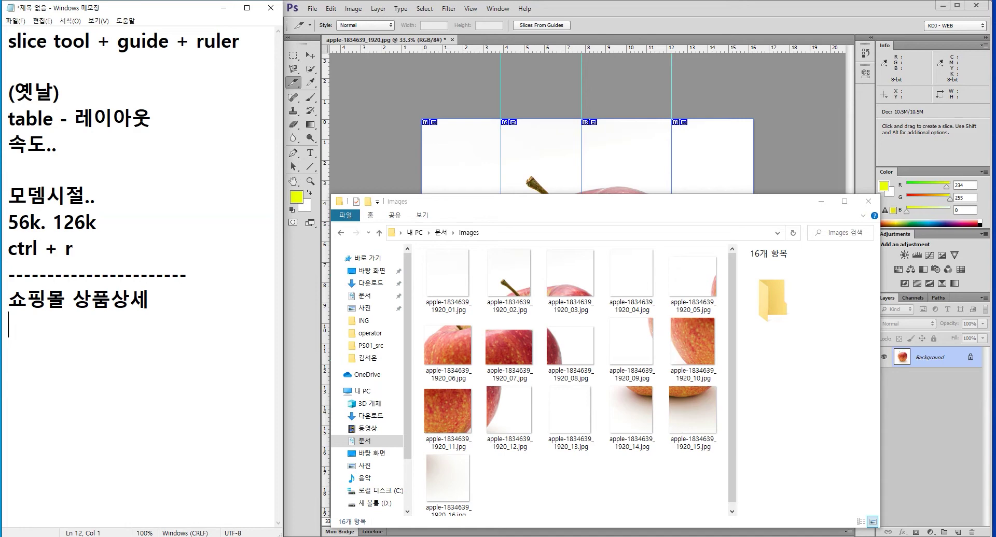
{"action": "type", "text": "("}
{"action": "key", "text": "BackSpace"}
{"action": "type", "text": "- 하나의 ㅇ이미지"}
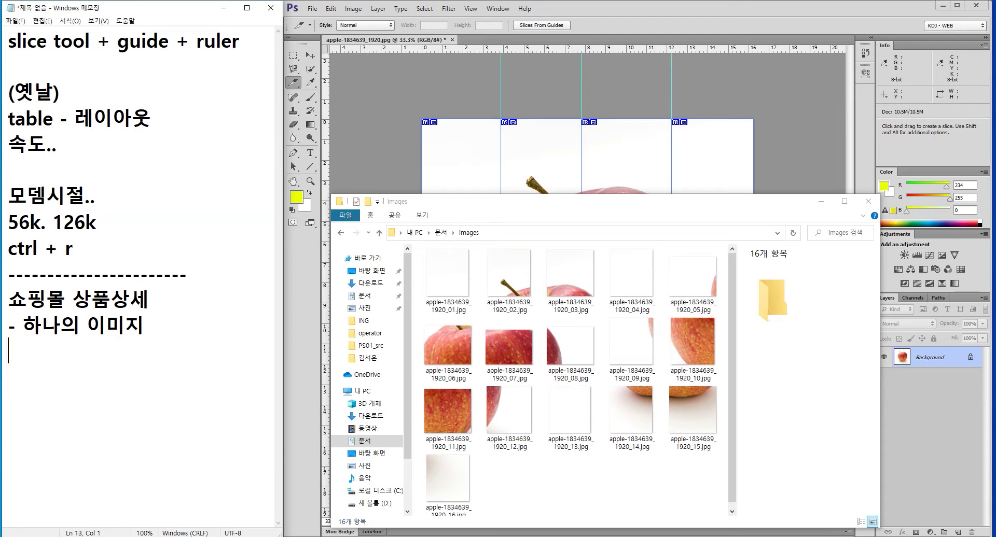
{"action": "type", "text": "700px 4000~5000px"}
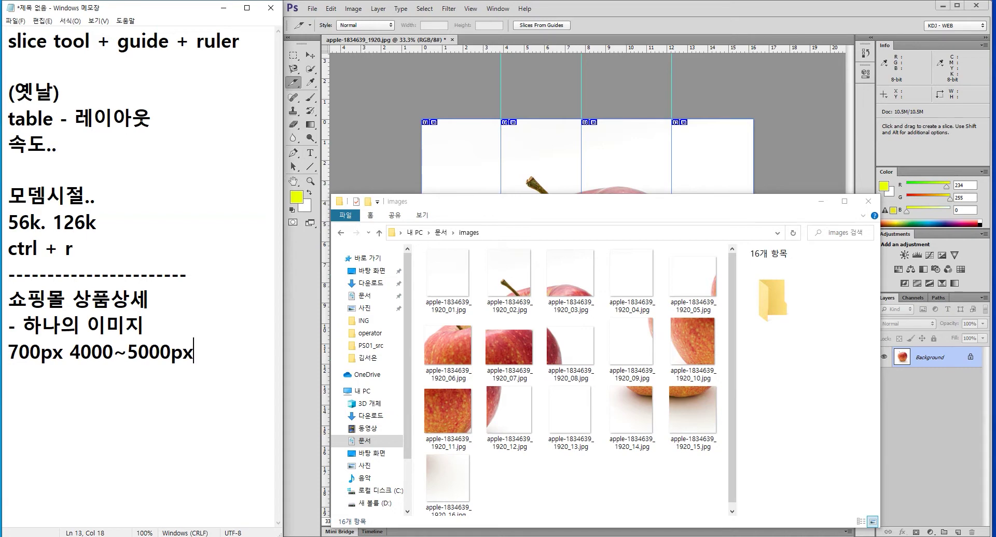
{"action": "key", "text": "Return"}
{"action": "key", "text": "Return"}
Start a '제목,' line, then erase it and move back up
{"action": "type", "text": "제목, ㅁ서ㄹ"}
{"action": "key", "text": "BackSpace"}
{"action": "key", "text": "BackSpace"}
{"action": "key", "text": "BackSpace"}
{"action": "key", "text": "BackSpace"}
{"action": "type", "text": "서며"}
{"action": "key", "text": "BackSpace"}
{"action": "key", "text": "BackSpace"}
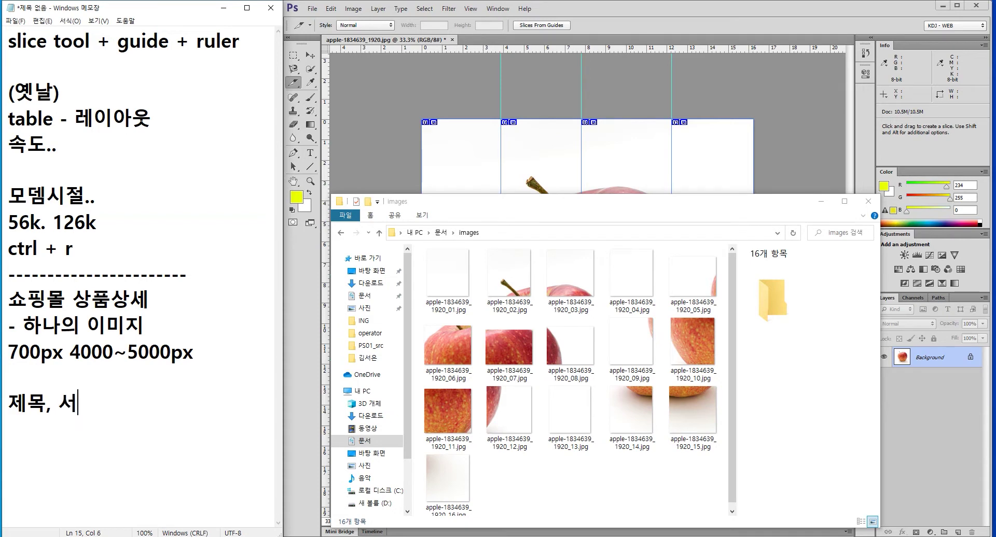
{"action": "key", "text": "BackSpace"}
{"action": "key", "text": "BackSpace"}
{"action": "key", "text": "shift+Home"}
{"action": "key", "text": "BackSpace"}
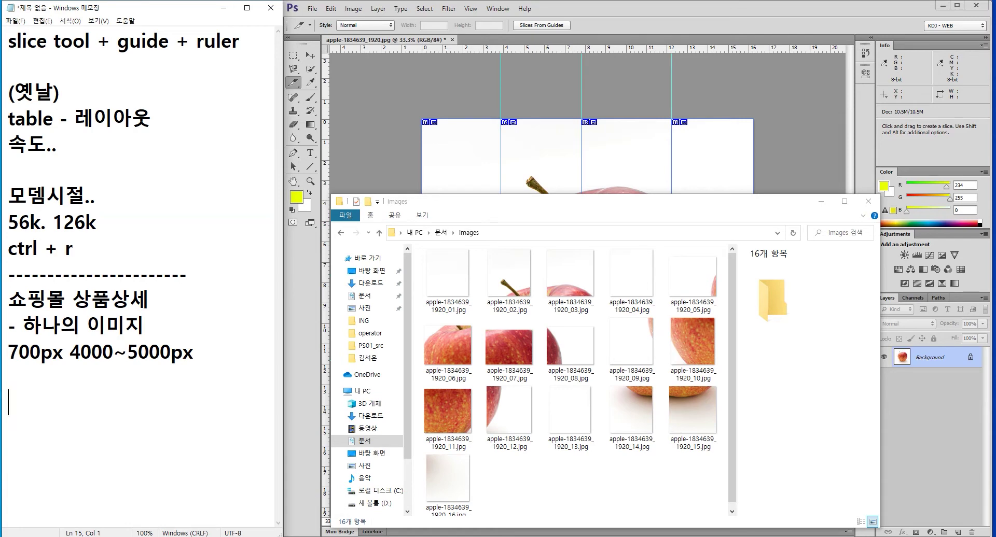
{"action": "key", "text": "Up"}
Add the mall notes '오픈몰..' and '11번가, naver..', dropping cafe24
{"action": "type", "text": "오픈몰.."}
{"action": "type", "text": "ㅊㅁ"}
{"action": "key", "text": "BackSpace"}
{"action": "key", "text": "BackSpace"}
{"action": "key", "text": "Hangul"}
{"action": "type", "text": "cafe24, t"}
{"action": "key", "text": "BackSpace"}
{"action": "type", "text": "sp"}
{"action": "key", "text": "BackSpace"}
{"action": "key", "text": "BackSpace"}
{"action": "type", "text": "naver.."}
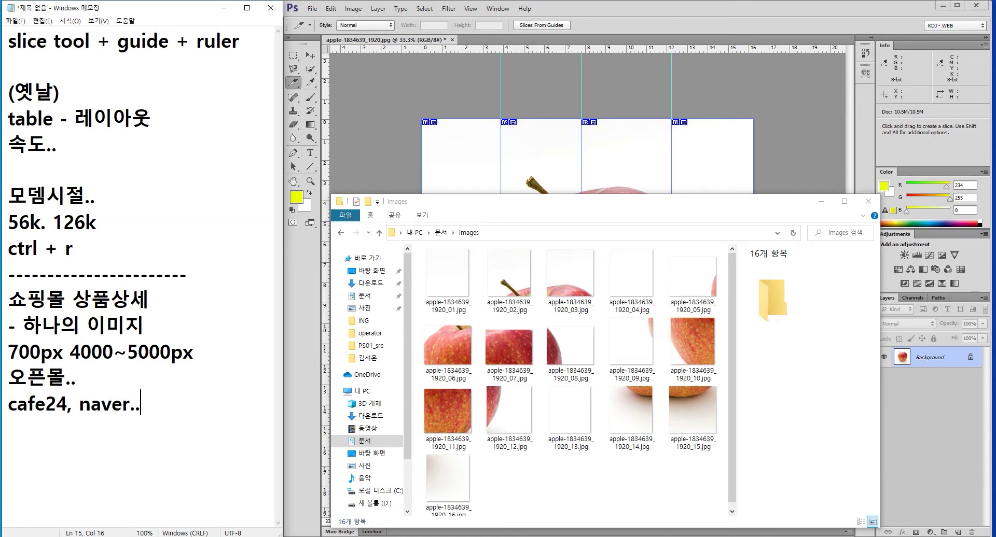
{"action": "key", "text": "Delete"}
{"action": "key", "text": "Delete"}
{"action": "key", "text": "Delete"}
{"action": "key", "text": "Delete"}
{"action": "key", "text": "Delete"}
{"action": "key", "text": "Delete"}
{"action": "type", "text": "11, n"}
{"action": "key", "text": "BackSpace"}
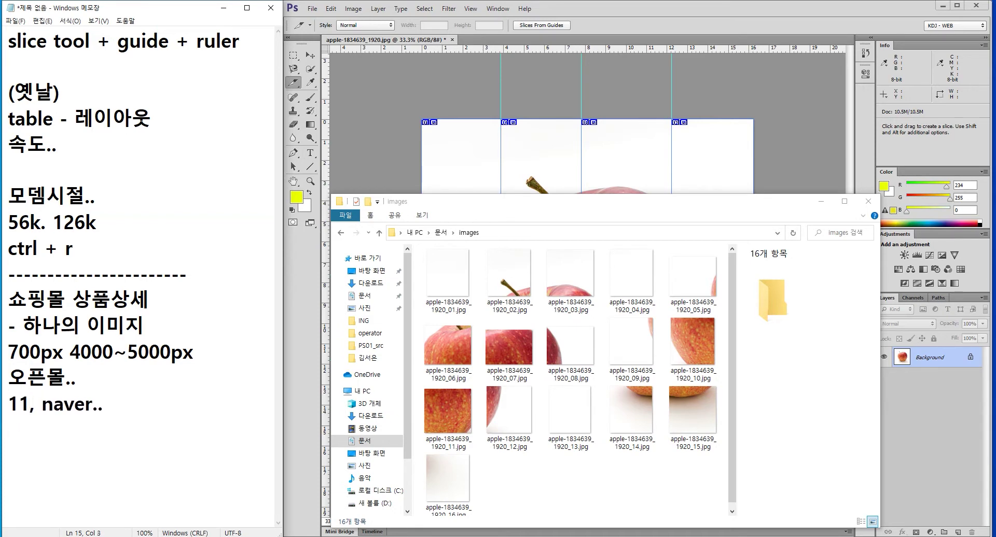
{"action": "type", "text": "번가,"}
{"action": "key", "text": "Delete"}
{"action": "key", "text": "End"}
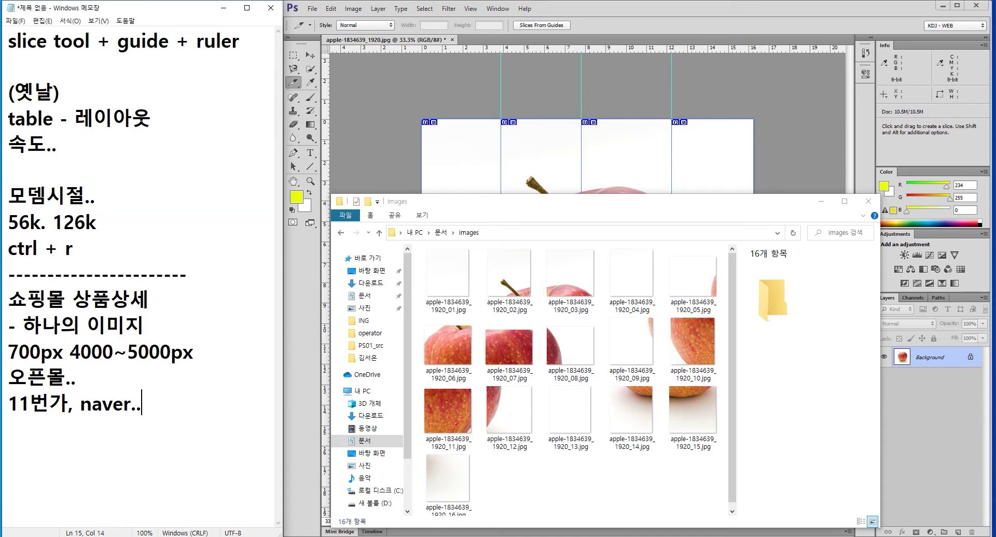
{"action": "key", "text": "Up"}
{"action": "key", "text": "Up"}
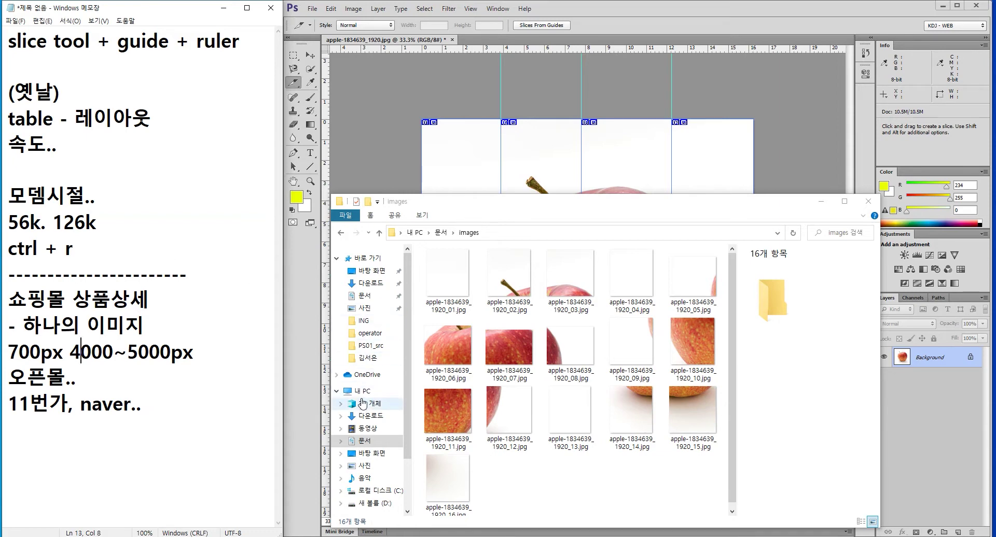
Highlight the '700px 4000~5000px' line and bring Photoshop back to the front
{"action": "left_click_drag", "start_coordinate": [240, 352], "coordinate": [6, 315]}
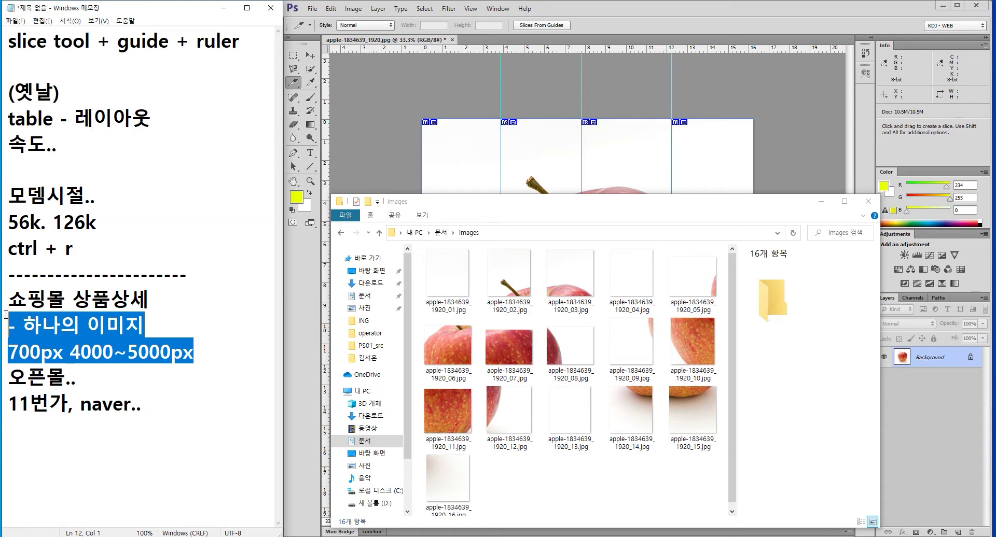
{"action": "left_click", "coordinate": [223, 344]}
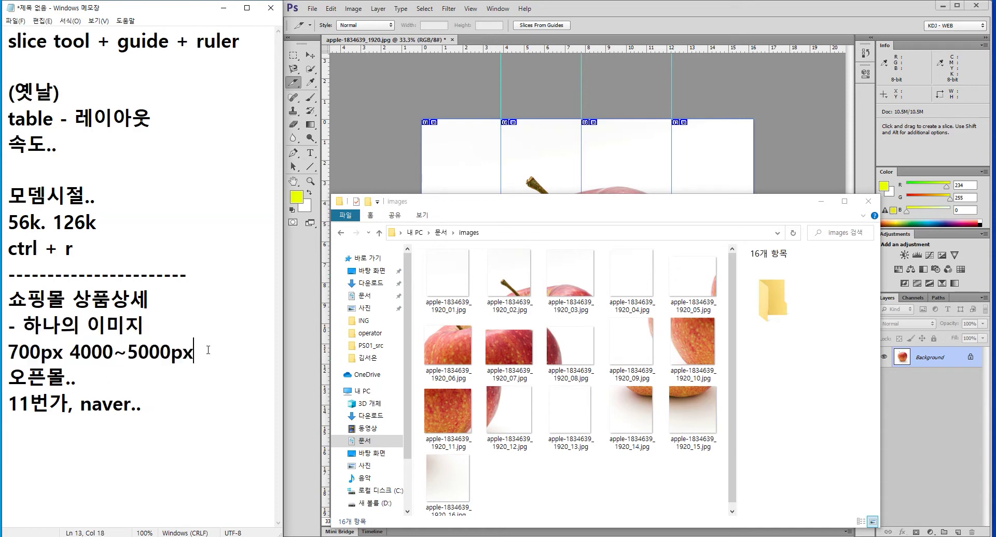
{"action": "left_click_drag", "start_coordinate": [214, 351], "coordinate": [7, 351]}
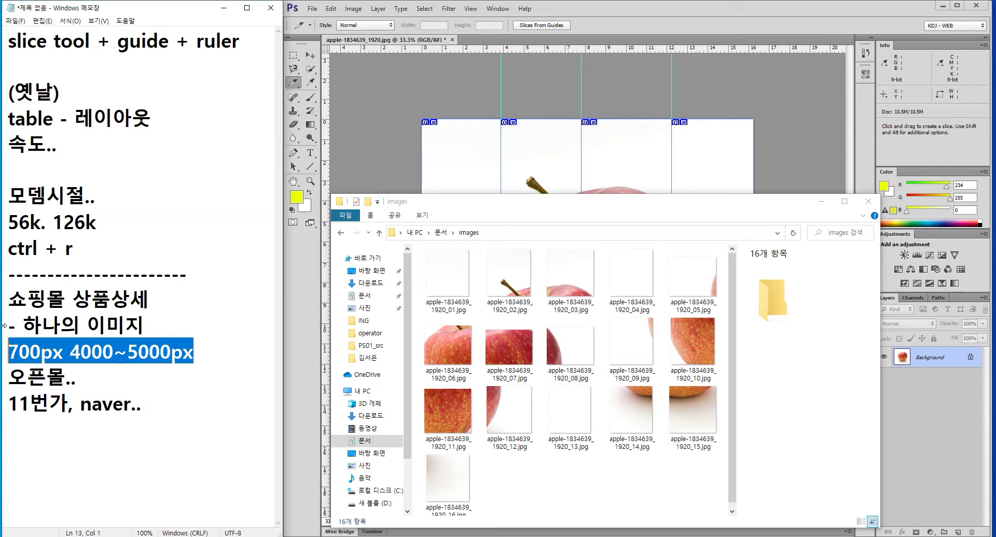
{"action": "left_click", "coordinate": [467, 104]}
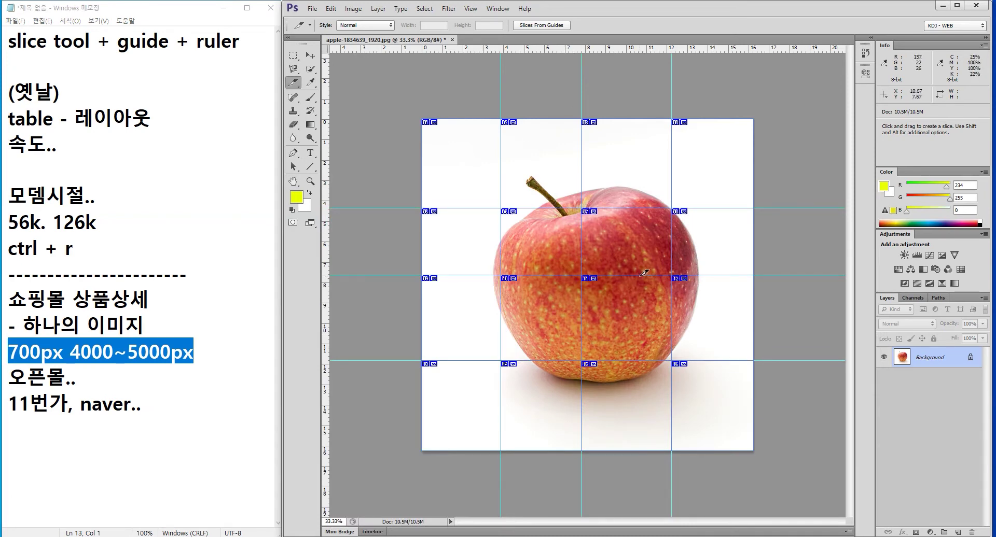
Undo the slices and old guides, then add three horizontal guides across the apple
{"action": "key", "text": "ctrl+alt+z"}
{"action": "key", "text": "ctrl+alt+z"}
{"action": "key", "text": "ctrl+alt+z"}
{"action": "key", "text": "ctrl+alt+z"}
{"action": "key", "text": "ctrl+alt+z"}
{"action": "key", "text": "ctrl+alt+z"}
{"action": "key", "text": "ctrl+alt+z"}
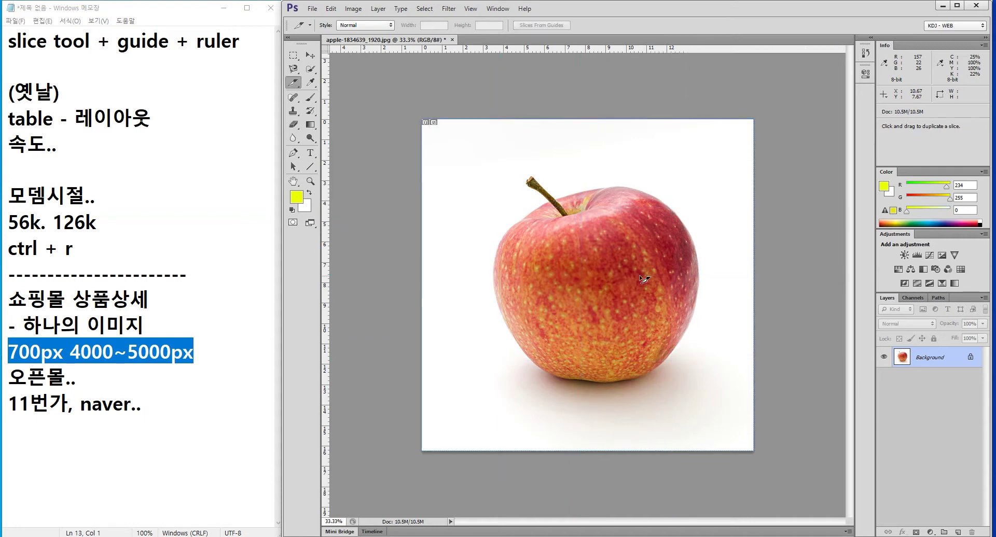
{"action": "left_click_drag", "start_coordinate": [379, 50], "coordinate": [409, 296]}
{"action": "left_click_drag", "start_coordinate": [507, 50], "coordinate": [515, 374]}
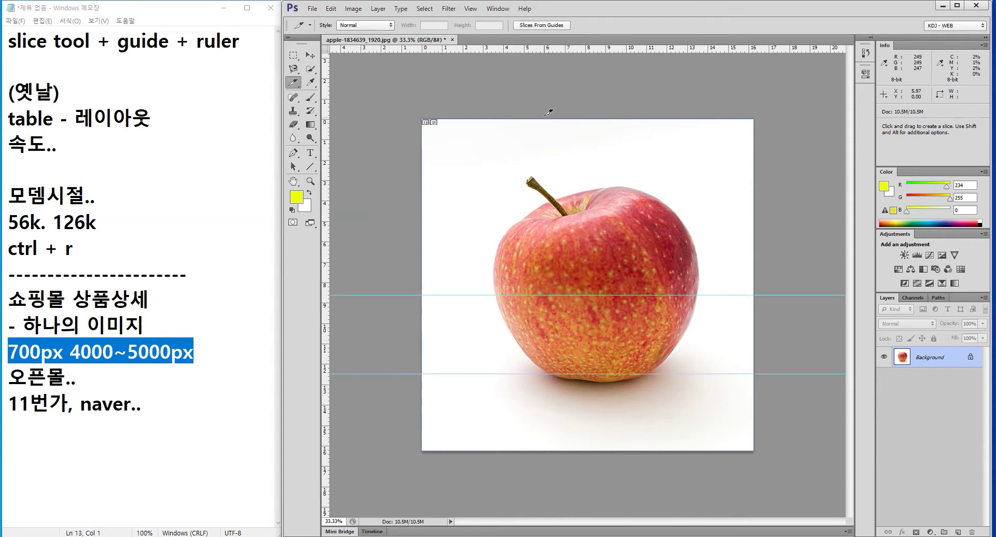
{"action": "left_click_drag", "start_coordinate": [549, 50], "coordinate": [568, 228]}
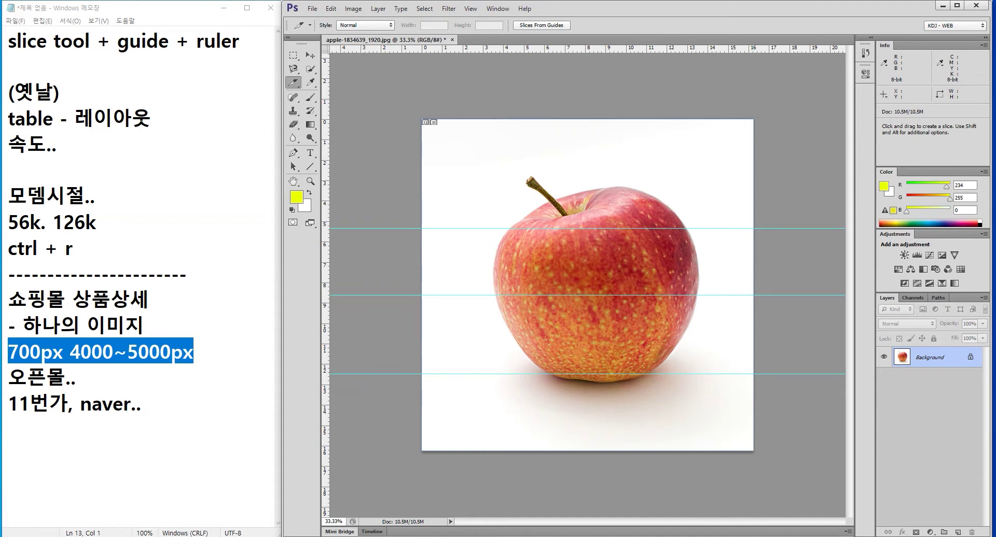
Close the apple slices folder and deselect the 700px line in the notes
{"action": "key", "text": "alt+Tab"}
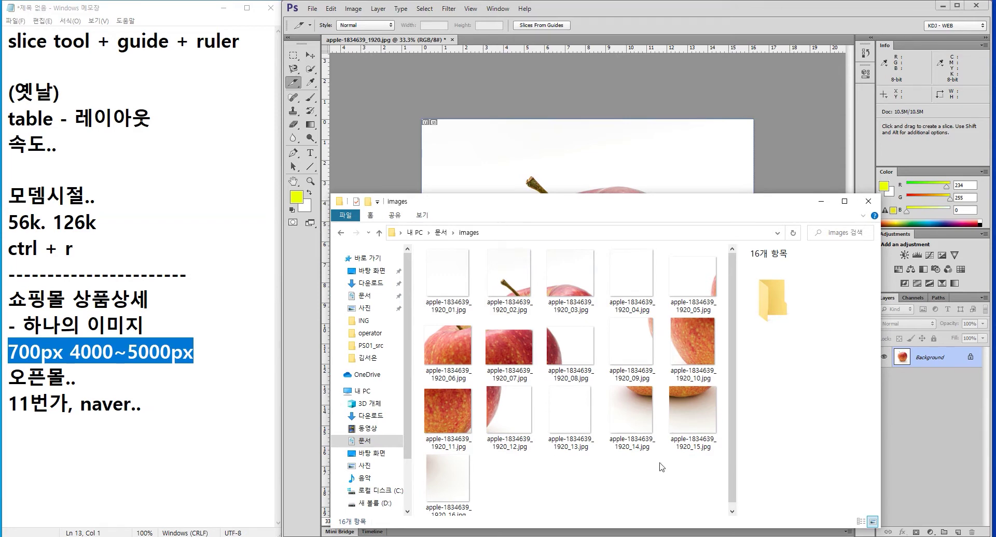
{"action": "left_click", "coordinate": [824, 202]}
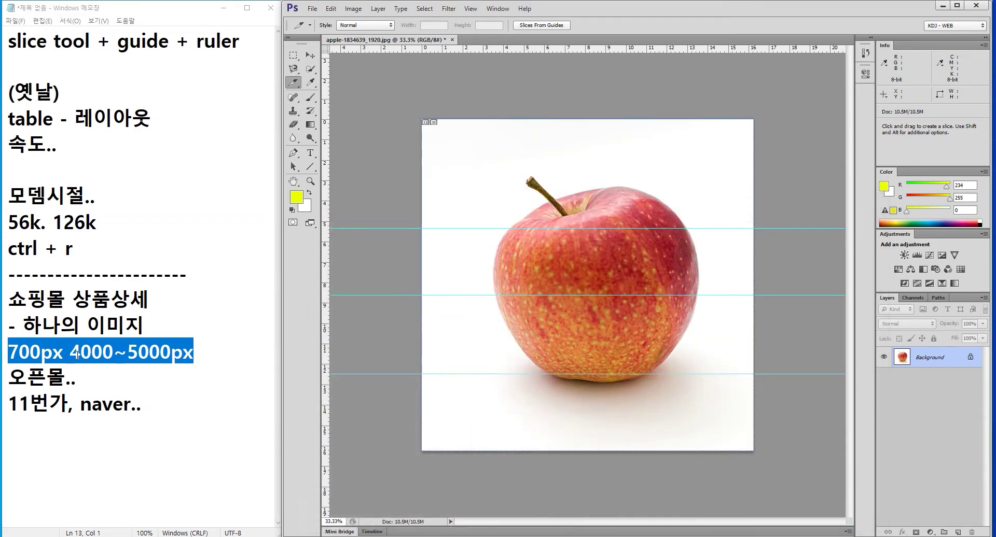
{"action": "left_click", "coordinate": [215, 356]}
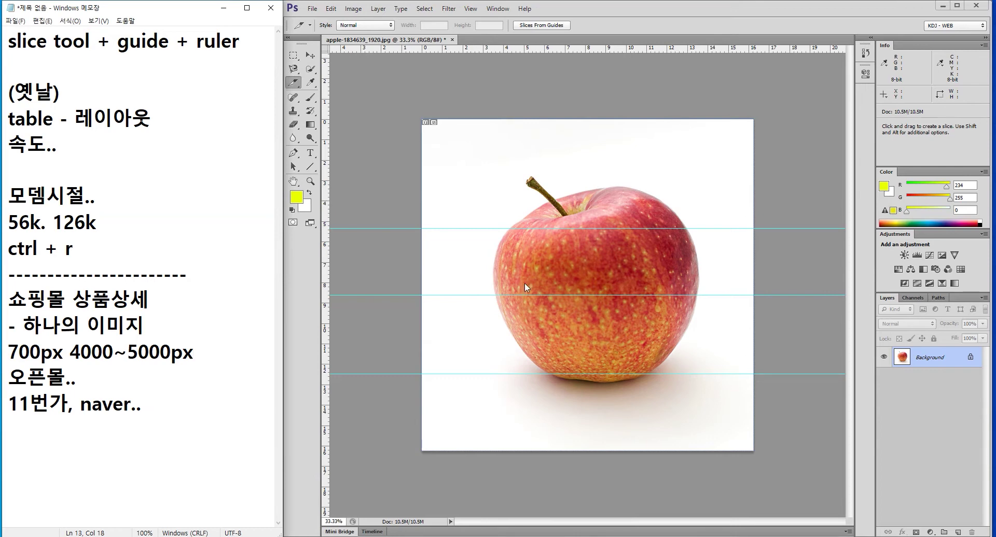
Press F12 around a drag on the apple image, then select the Move tool
{"action": "key", "text": "F12"}
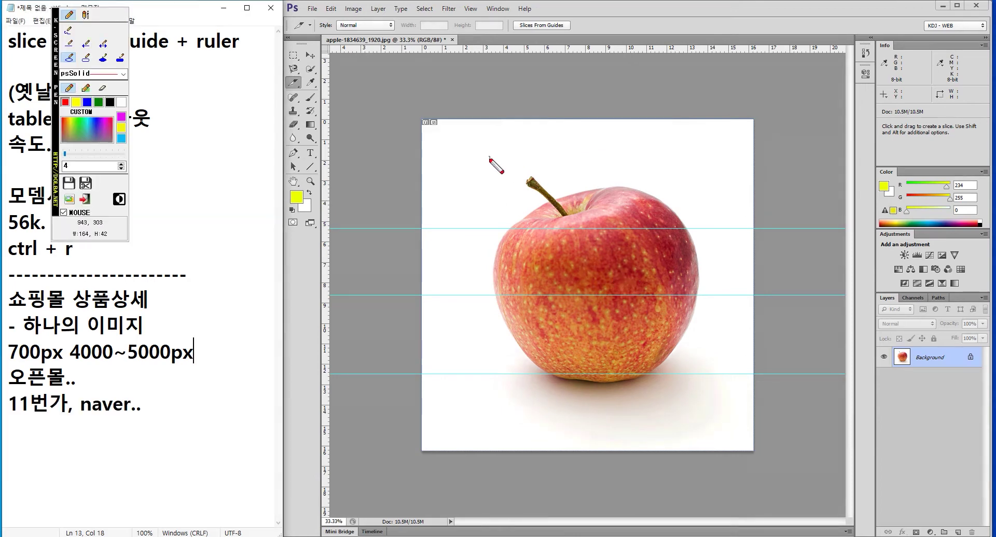
{"action": "left_click_drag", "start_coordinate": [489, 158], "coordinate": [707, 416]}
{"action": "key", "text": "F12"}
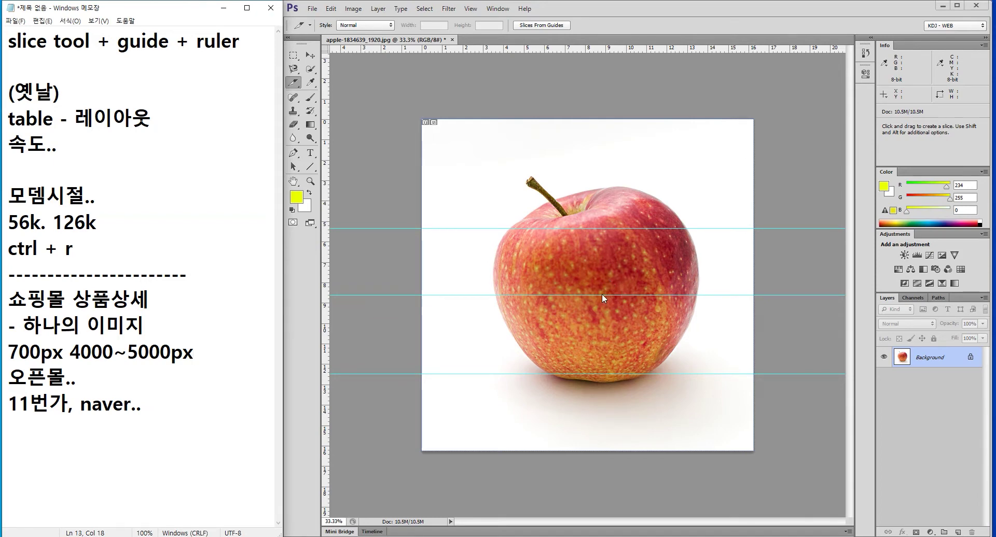
{"action": "left_click", "coordinate": [343, 82]}
{"action": "left_click", "coordinate": [311, 55]}
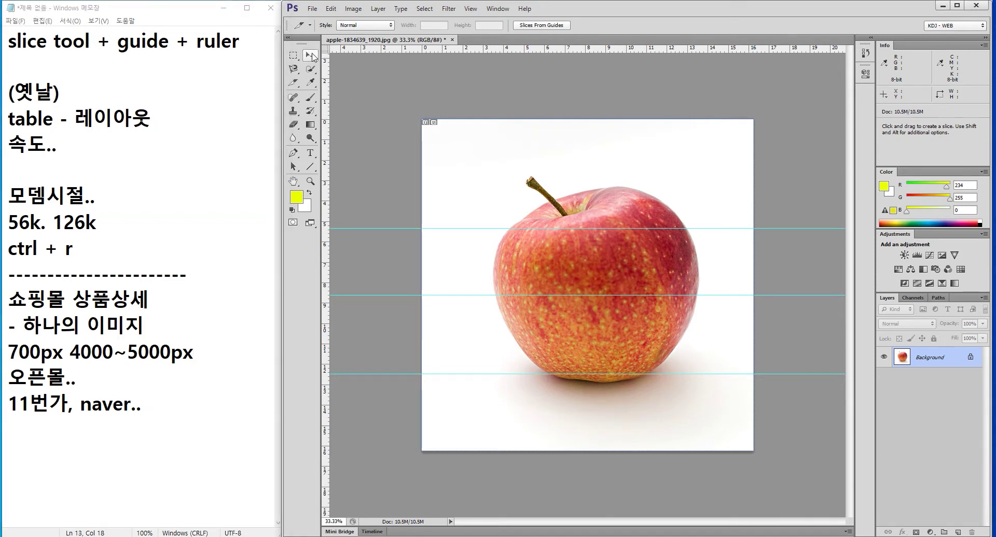
Remove the top and middle guides and move the last guide below the apple's shadow
{"action": "left_click_drag", "start_coordinate": [515, 228], "coordinate": [519, 47]}
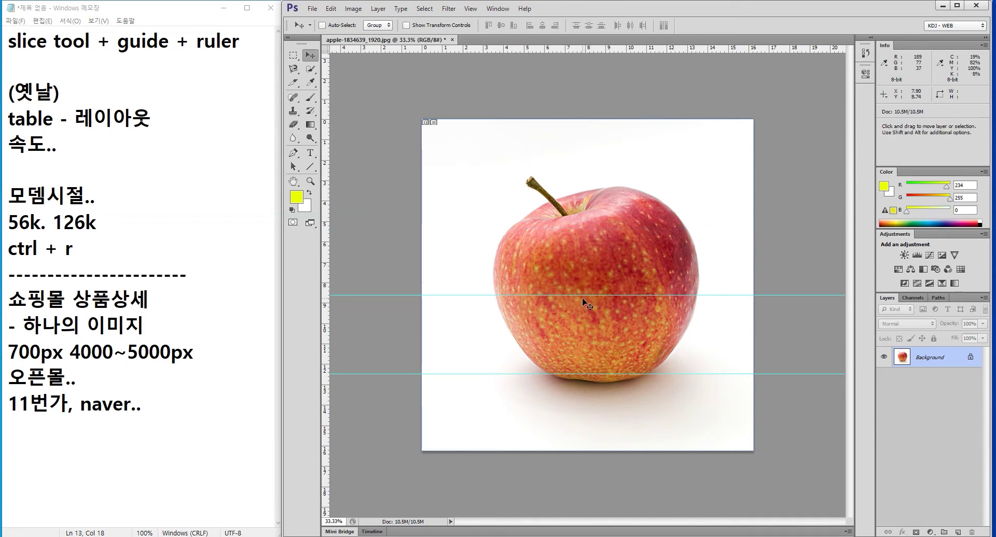
{"action": "left_click_drag", "start_coordinate": [584, 295], "coordinate": [641, 12]}
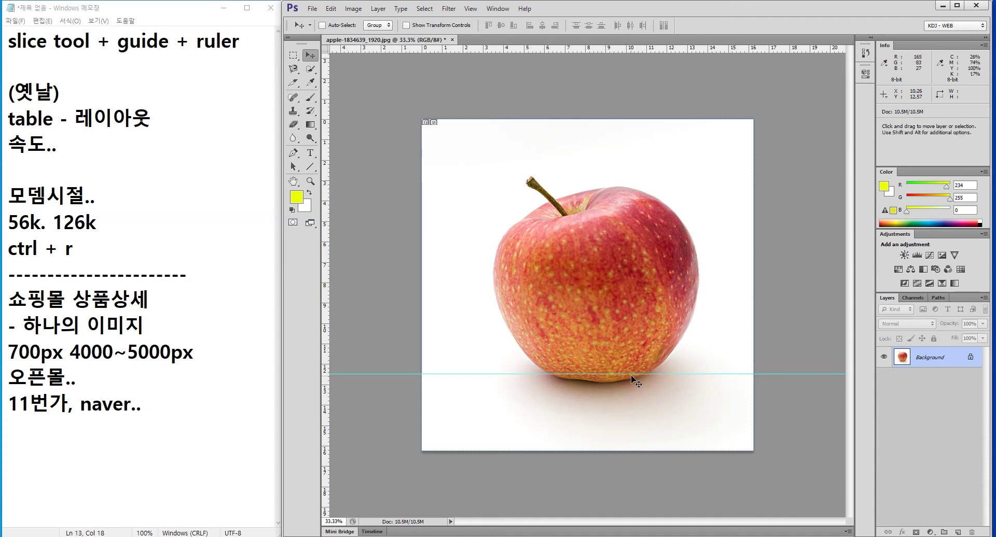
{"action": "left_click_drag", "start_coordinate": [632, 374], "coordinate": [636, 405]}
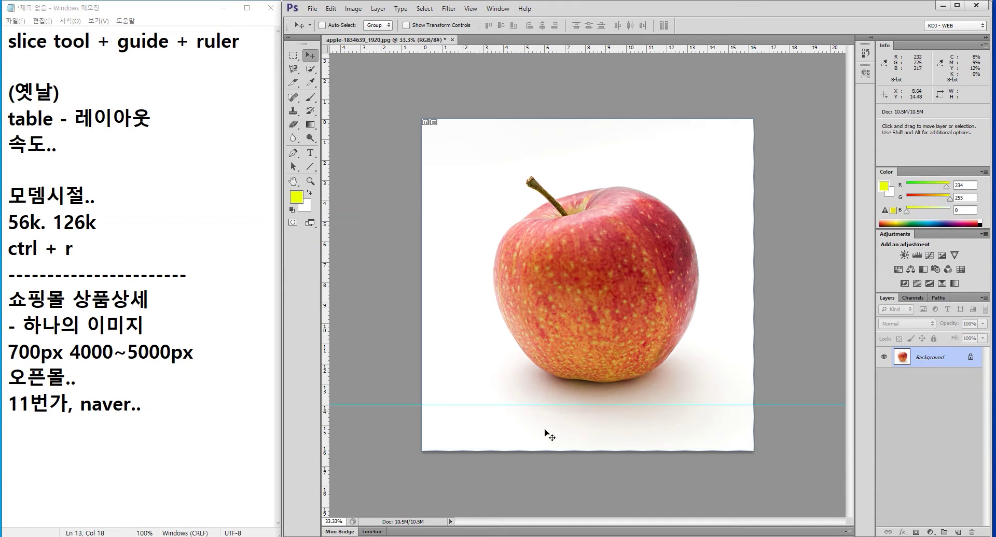
{"action": "left_click", "coordinate": [269, 352]}
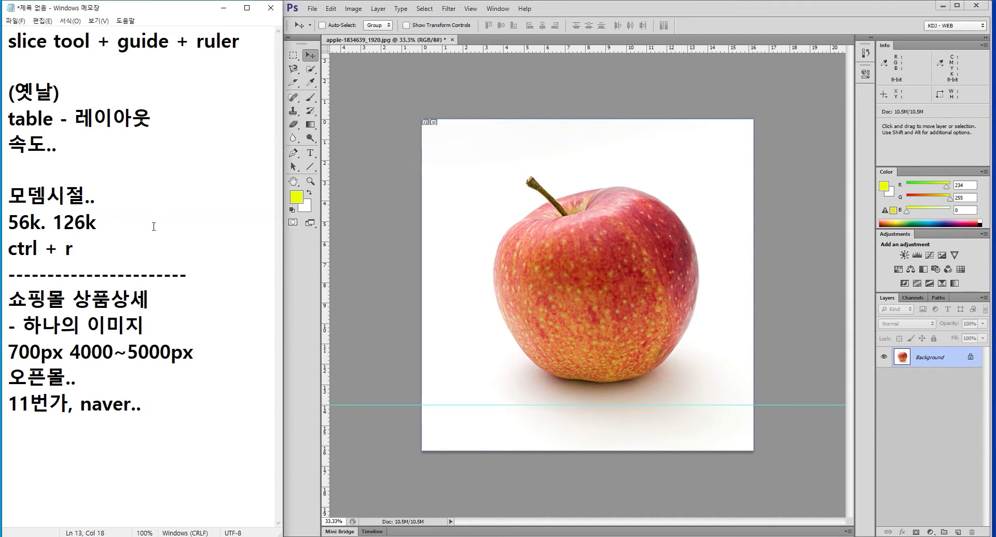
{"action": "left_click", "coordinate": [98, 136]}
Add an '이메일' line directly below '속도..' in the notes
{"action": "key", "text": "Up"}
{"action": "key", "text": "End"}
{"action": "key", "text": "Down"}
{"action": "key", "text": "Return"}
{"action": "key", "text": "Return"}
{"action": "key", "text": "Up"}
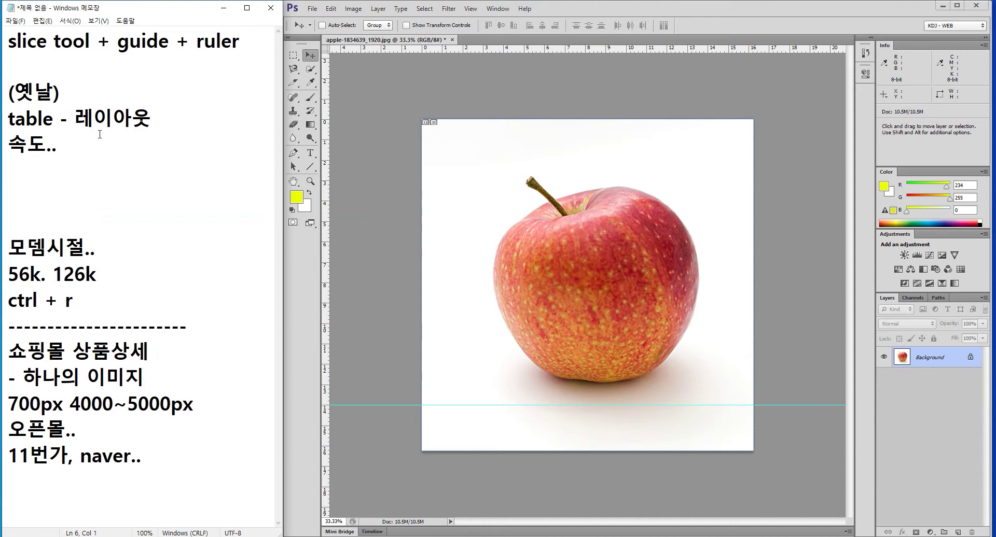
{"action": "type", "text": "이메일"}
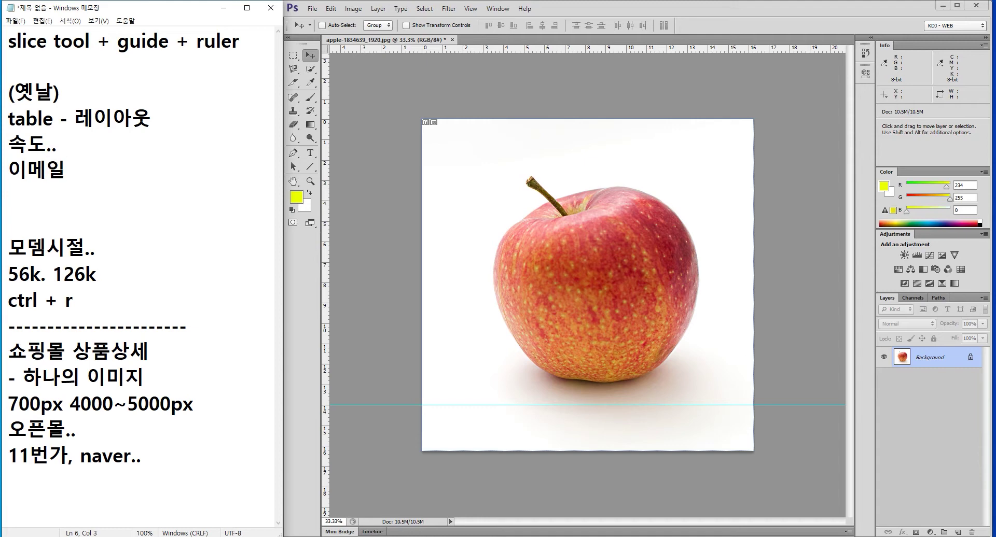
{"action": "key", "text": "Return"}
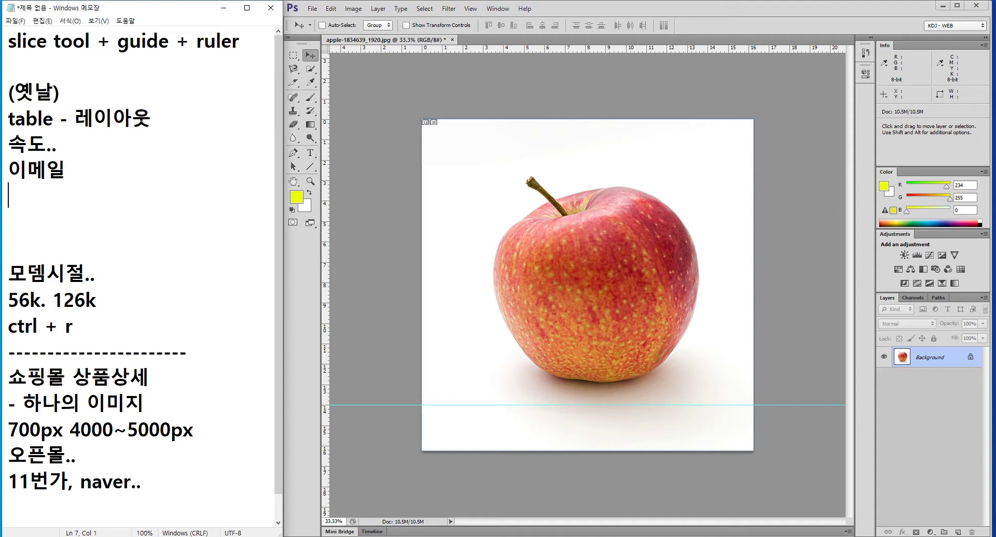
Add an 'html css' line and append 'table' after '이메일'
{"action": "type", "text": "html css"}
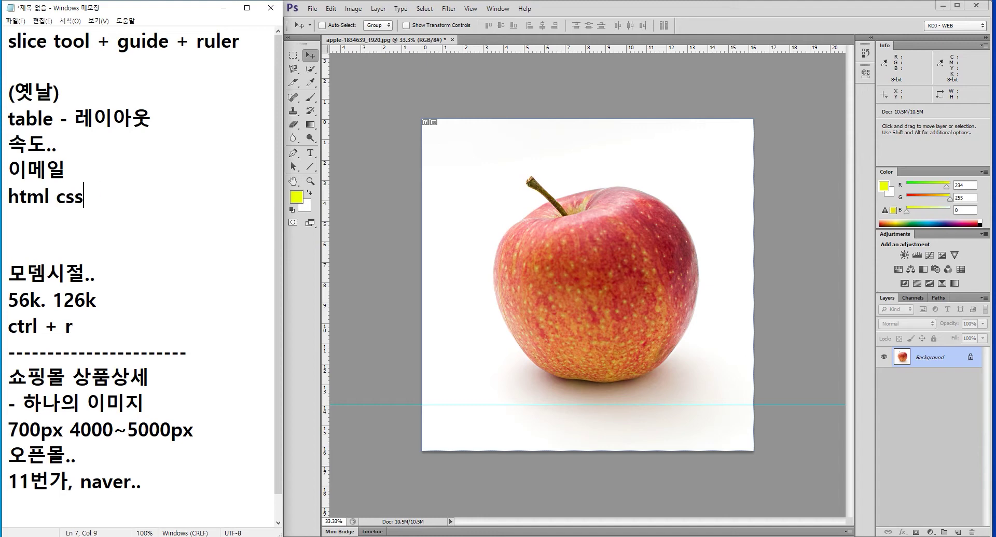
{"action": "key", "text": "shift+Home"}
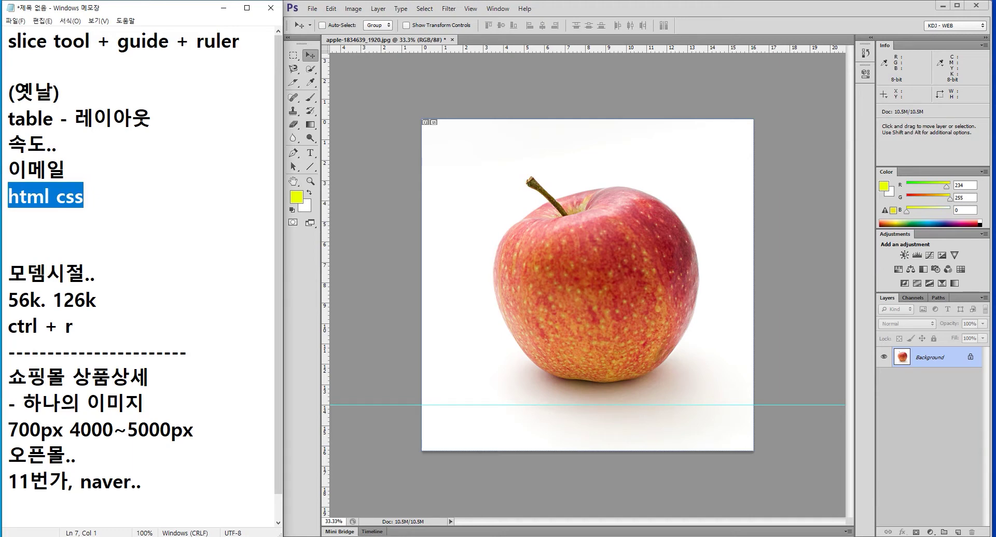
{"action": "key", "text": "Left"}
{"action": "type", "text": "table"}
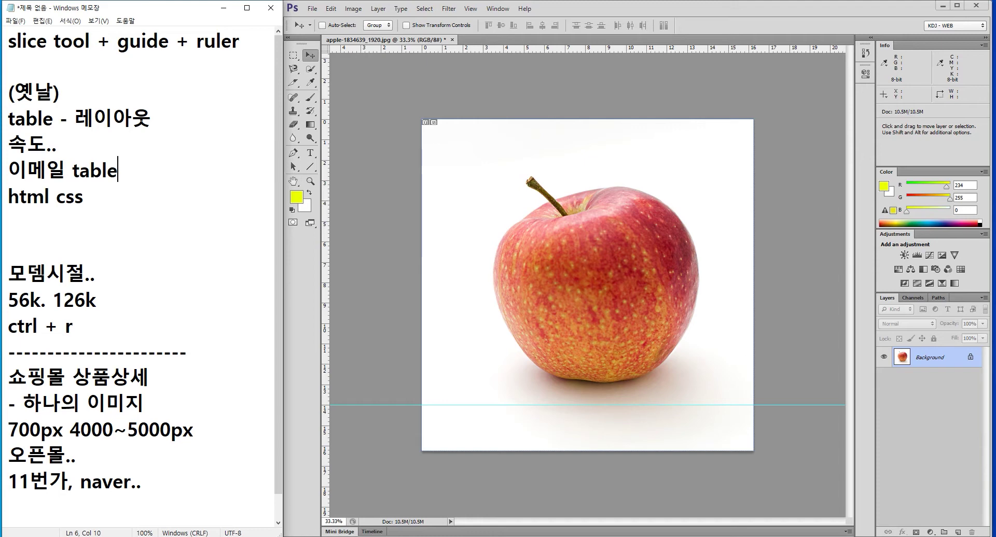
Extend the 'html css' line to read 'html css tag(inline style)'
{"action": "left_click", "coordinate": [119, 197]}
{"action": "type", "text": "tag(ind"}
{"action": "key", "text": "BackSpace"}
{"action": "type", "text": "sty"}
{"action": "key", "text": "BackSpace"}
{"action": "key", "text": "BackSpace"}
{"action": "type", "text": "l"}
{"action": "key", "text": "BackSpace"}
{"action": "key", "text": "BackSpace"}
{"action": "type", "text": "line style)"}
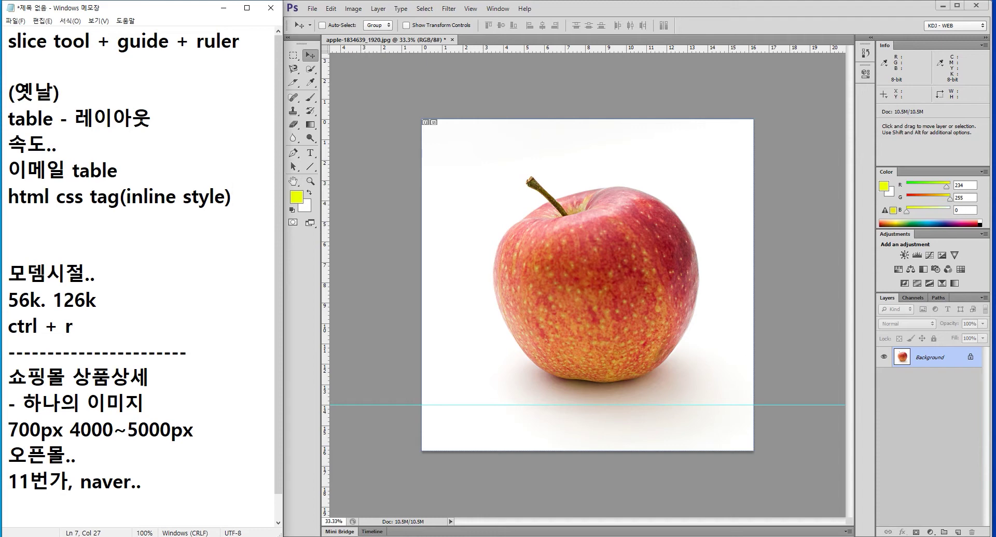
{"action": "key", "text": "shift+Left"}
{"action": "key", "text": "shift+Left"}
{"action": "key", "text": "shift+Left"}
{"action": "key", "text": "shift+Left"}
{"action": "key", "text": "shift+Left"}
{"action": "key", "text": "shift+Left"}
{"action": "key", "text": "shift+Left"}
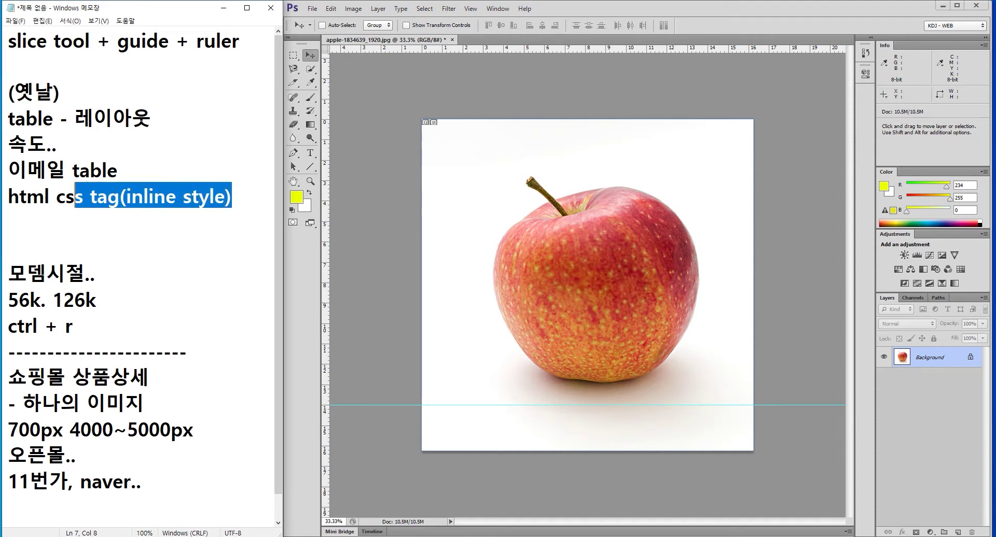
{"action": "key", "text": "shift+Right"}
{"action": "key", "text": "shift+Right"}
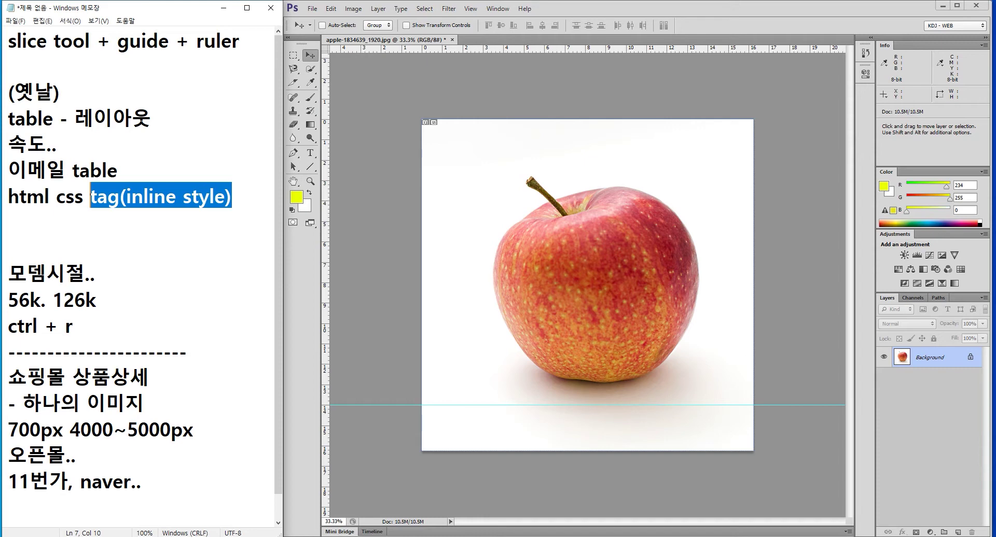
Add an empty line below it and select the table through html css lines
{"action": "key", "text": "End"}
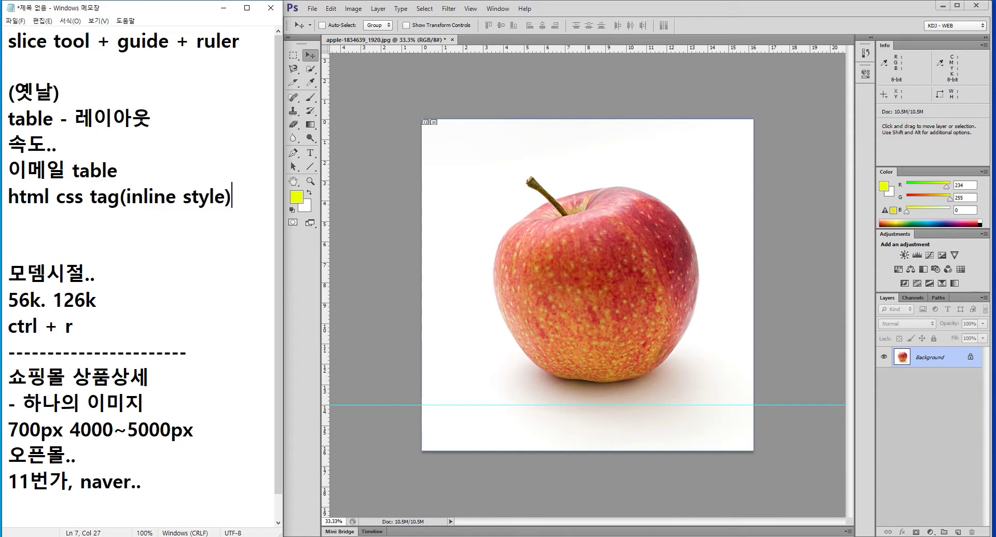
{"action": "key", "text": "Return"}
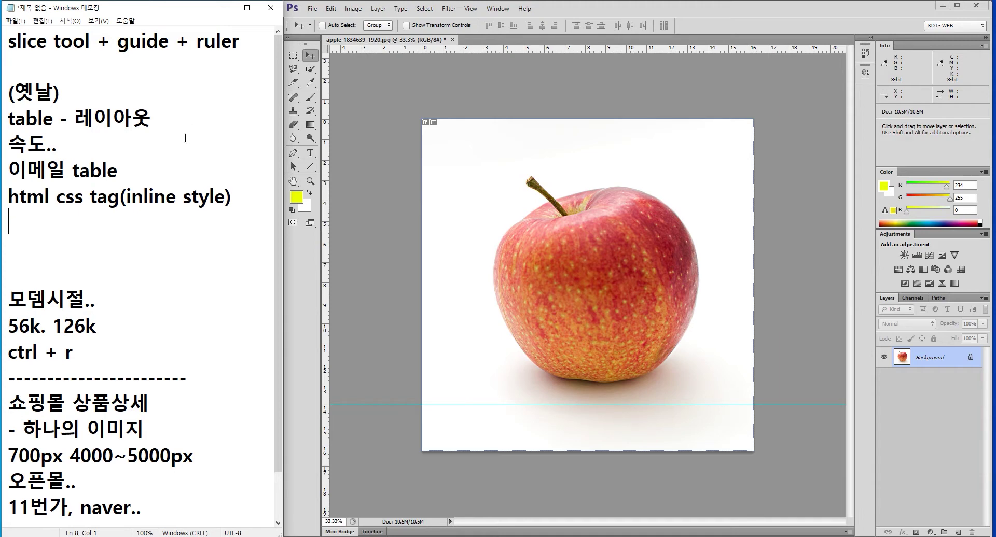
{"action": "key", "text": "shift+Up"}
{"action": "key", "text": "shift+Up"}
{"action": "key", "text": "shift+Up"}
{"action": "left_click", "coordinate": [293, 84]}
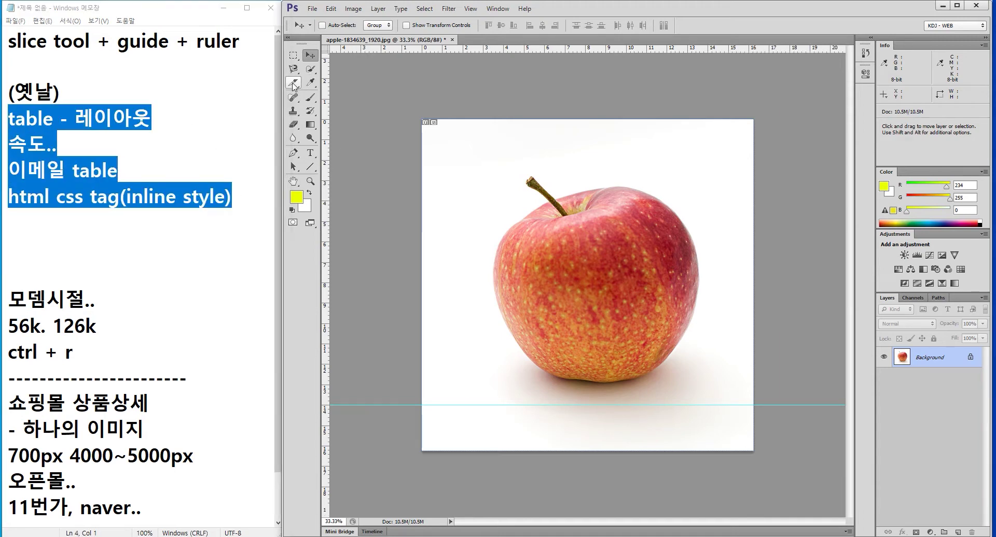
Perspective-crop the apple to a skewed upper-left piece with the stem, then undo once
{"action": "right_click", "coordinate": [292, 84]}
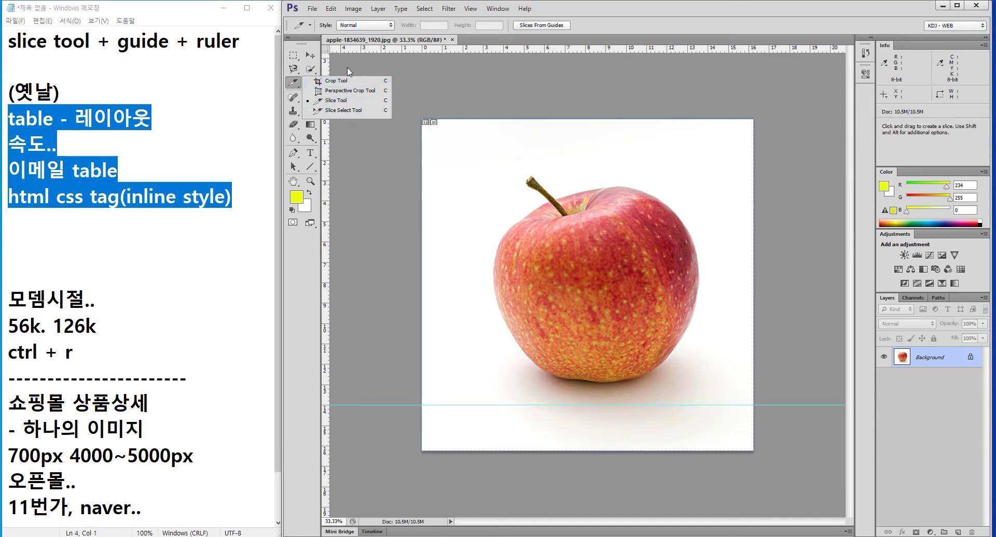
{"action": "left_click", "coordinate": [367, 91]}
{"action": "left_click_drag", "start_coordinate": [465, 154], "coordinate": [572, 280]}
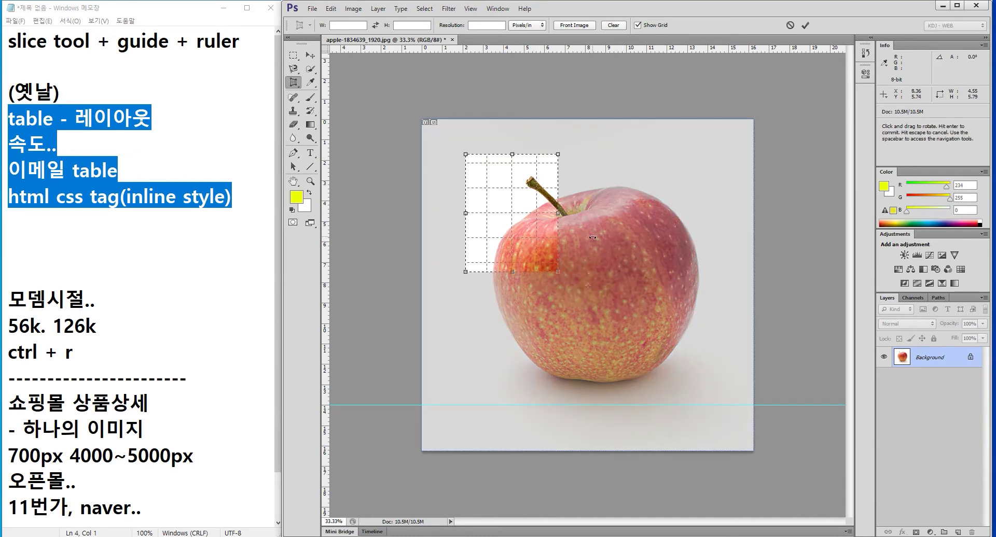
{"action": "mouse_move", "coordinate": [558, 272]}
{"action": "left_mouse_down"}
{"action": "mouse_move", "coordinate": [524, 239]}
{"action": "mouse_move", "coordinate": [611, 315]}
{"action": "left_mouse_up"}
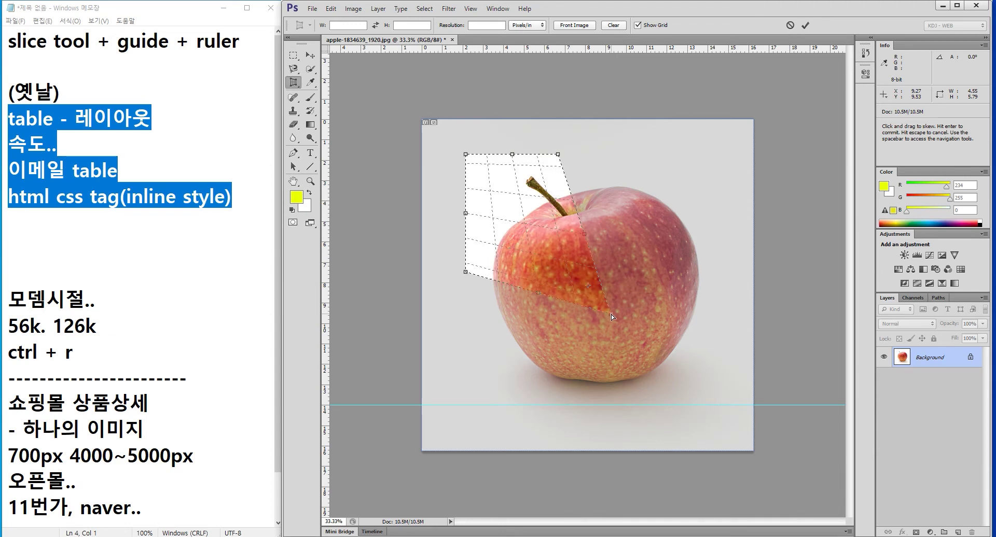
{"action": "key", "text": "Return"}
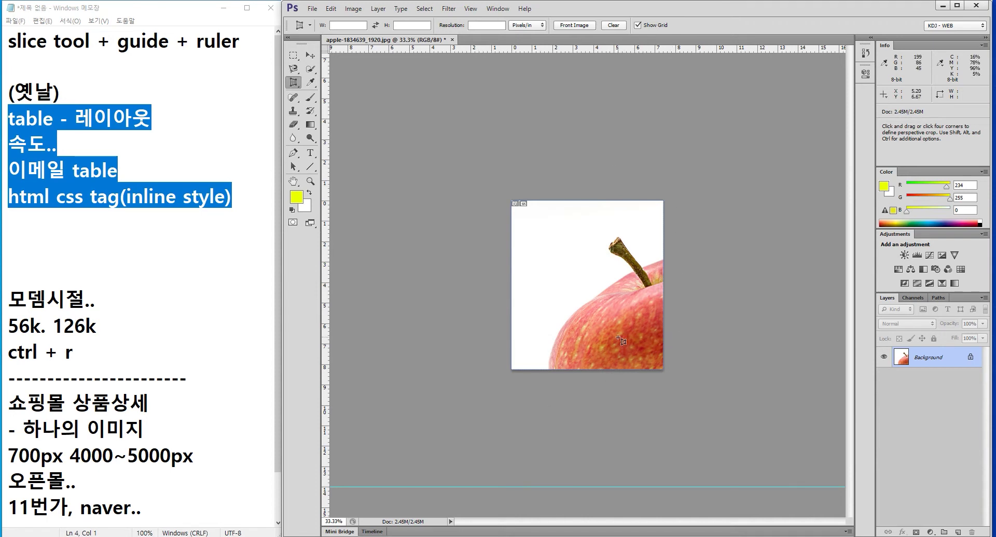
{"action": "key", "text": "ctrl+z"}
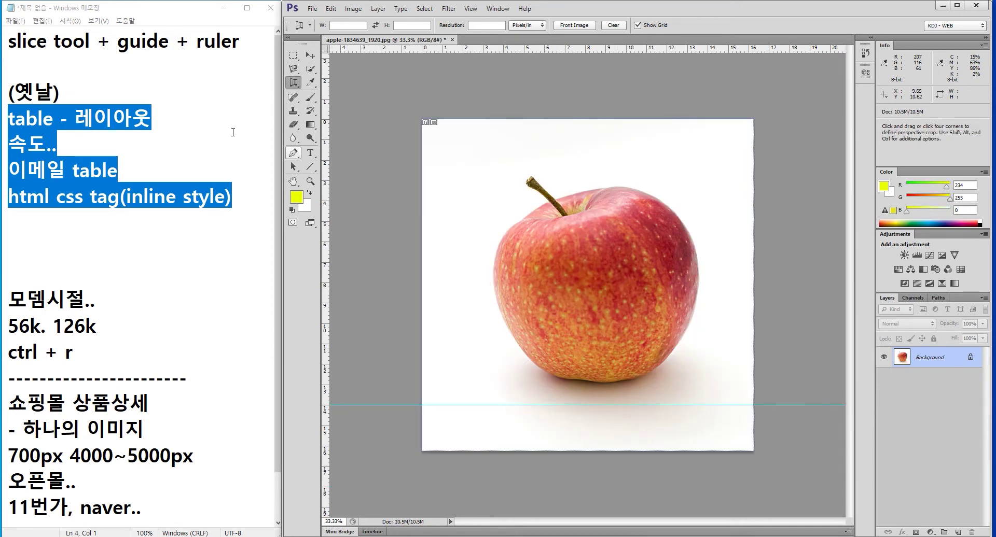
{"action": "left_click_drag", "start_coordinate": [478, 148], "coordinate": [651, 304]}
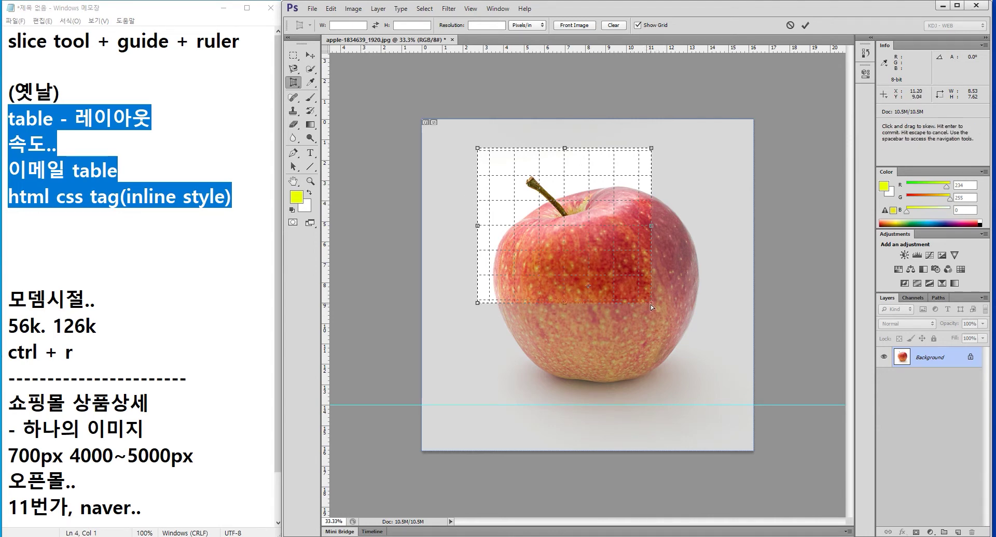
{"action": "left_click_drag", "start_coordinate": [652, 304], "coordinate": [555, 217]}
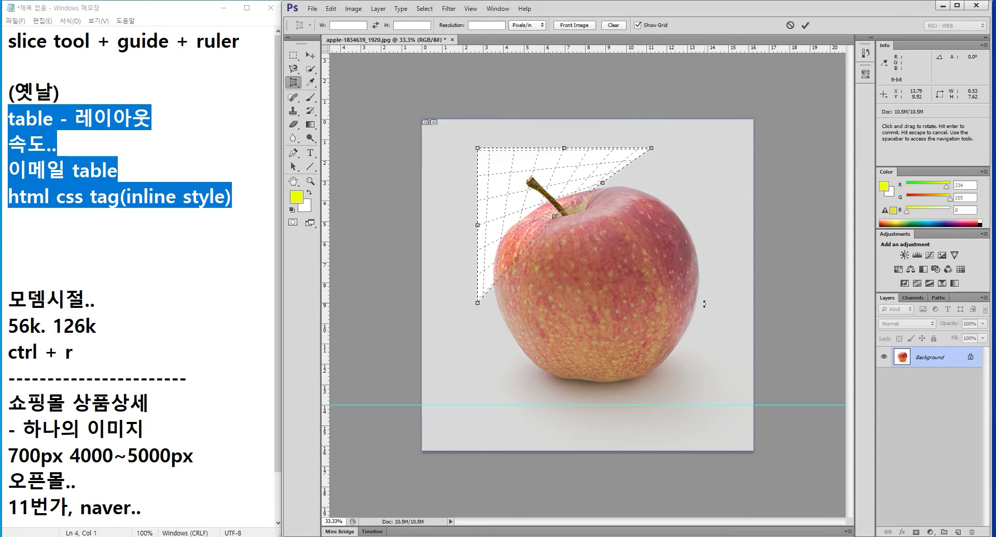
{"action": "key", "text": "F9"}
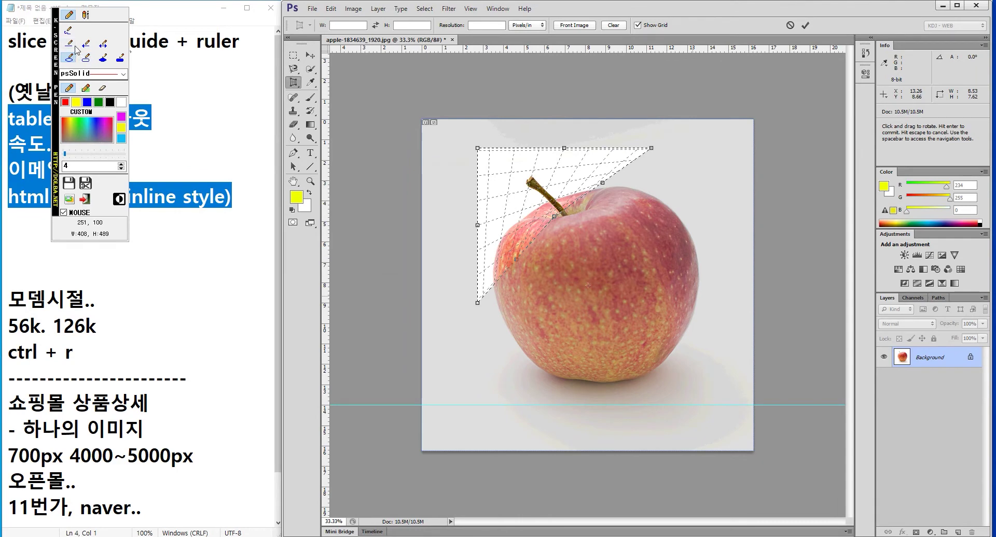
{"action": "left_click_drag", "start_coordinate": [475, 145], "coordinate": [656, 306]}
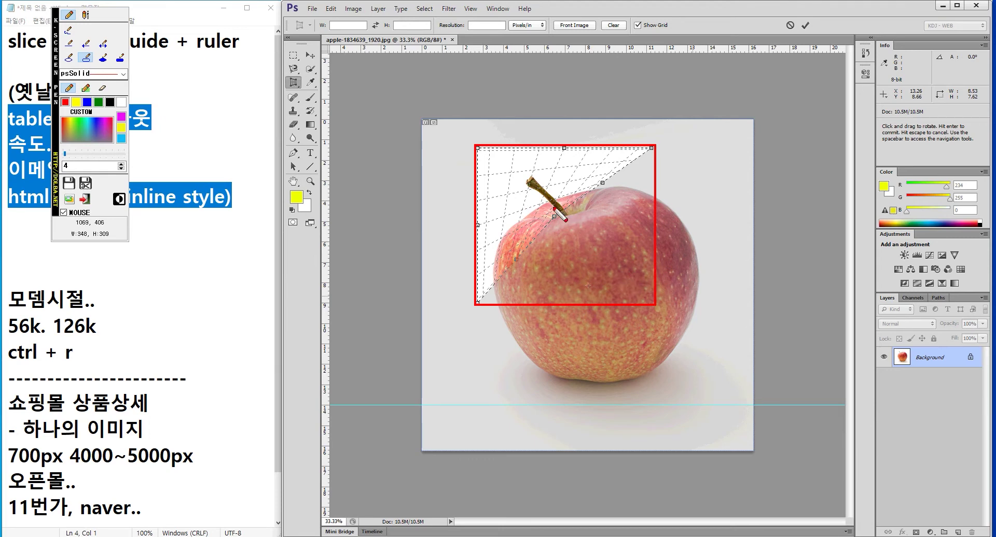
{"action": "left_click", "coordinate": [86, 43]}
{"action": "left_click_drag", "start_coordinate": [555, 218], "coordinate": [653, 301]}
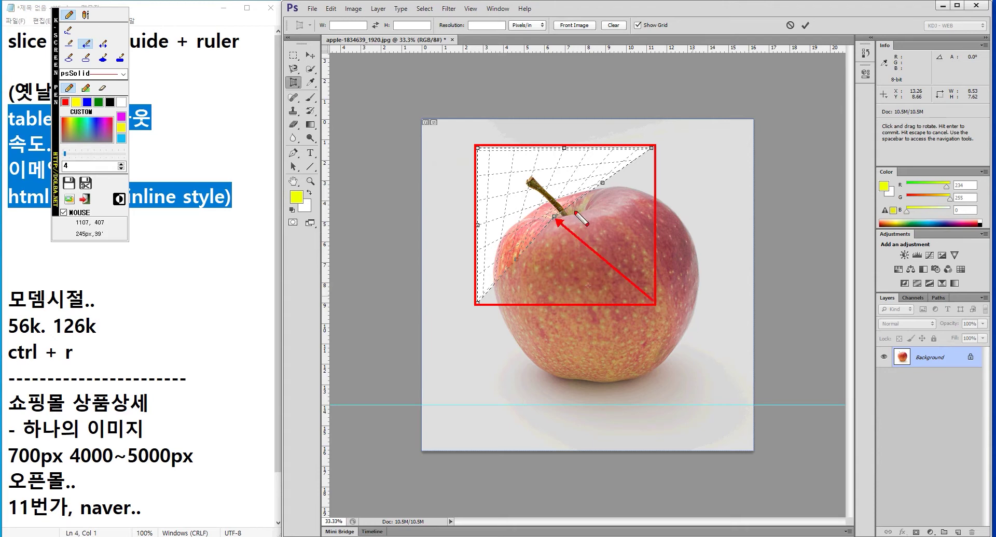
{"action": "left_click", "coordinate": [68, 58]}
{"action": "left_click_drag", "start_coordinate": [546, 209], "coordinate": [564, 229]}
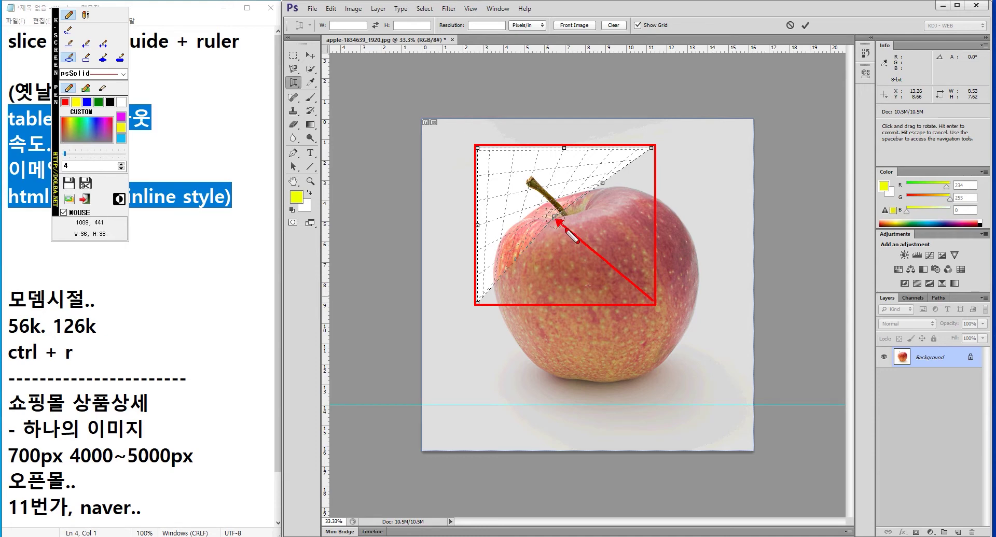
{"action": "left_click", "coordinate": [86, 43]}
{"action": "left_click_drag", "start_coordinate": [557, 222], "coordinate": [573, 283]}
{"action": "left_click_drag", "start_coordinate": [600, 208], "coordinate": [628, 228]}
{"action": "left_click_drag", "start_coordinate": [627, 182], "coordinate": [661, 185]}
{"action": "left_click_drag", "start_coordinate": [540, 244], "coordinate": [539, 289]}
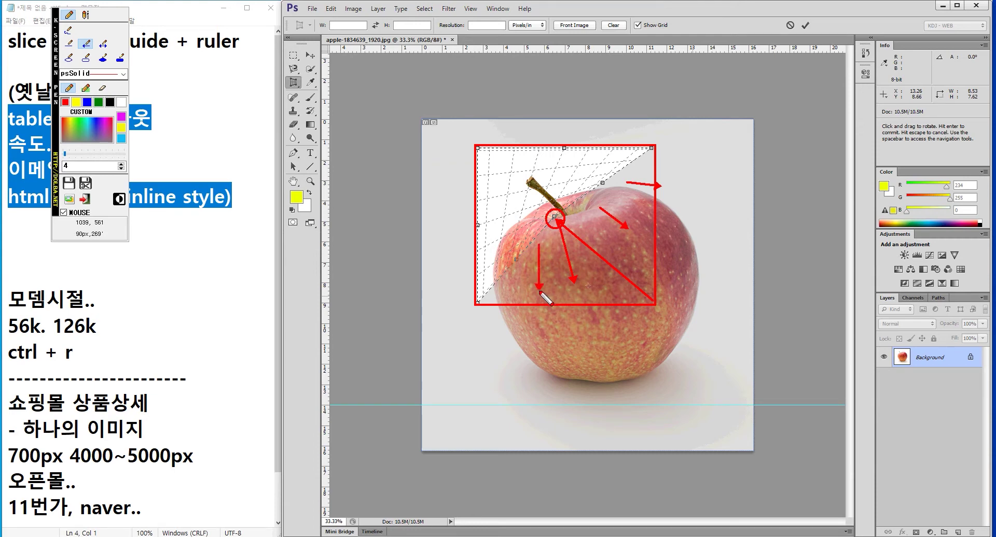
{"action": "key", "text": "Escape"}
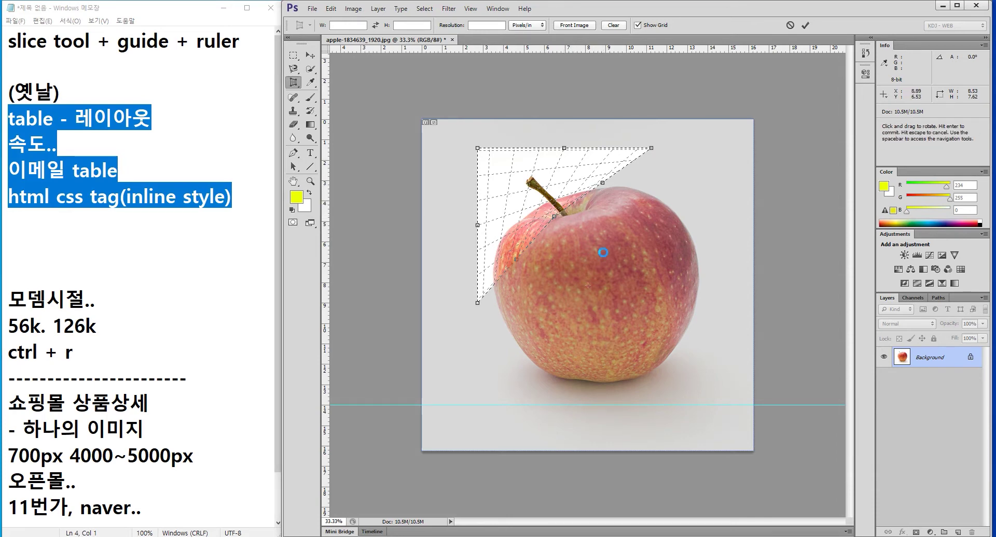
{"action": "key", "text": "Return"}
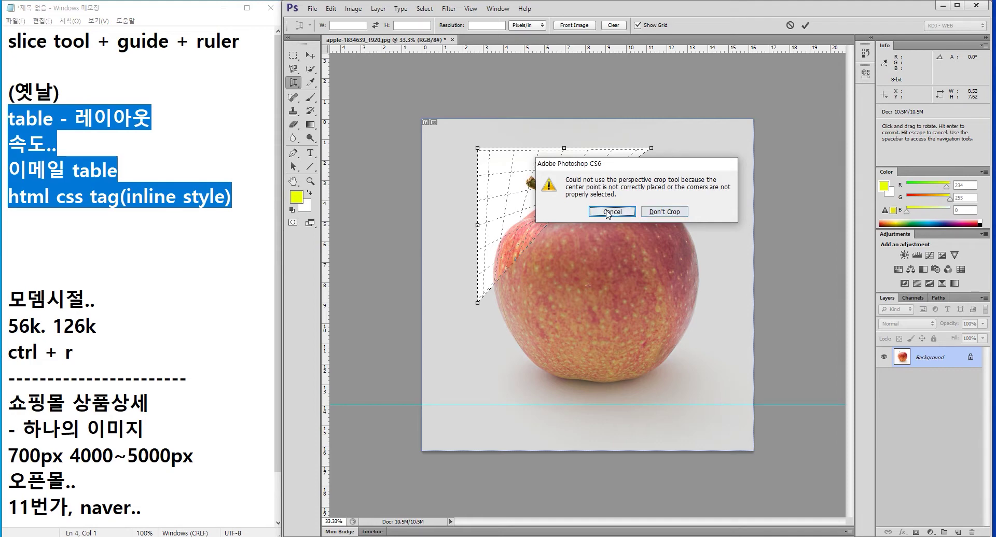
{"action": "key", "text": "Return"}
{"action": "key", "text": "Return"}
{"action": "key", "text": "Escape"}
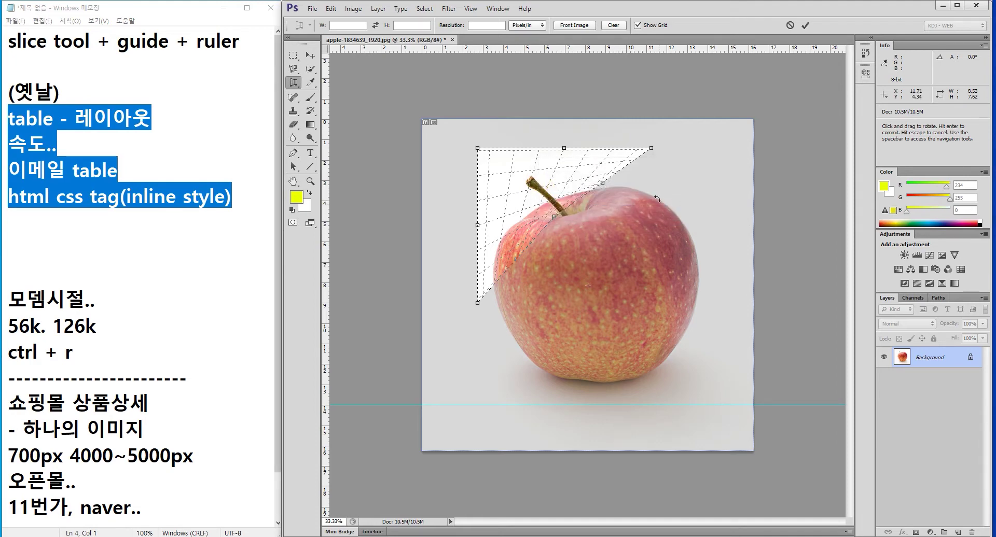
{"action": "key", "text": "Escape"}
{"action": "left_click_drag", "start_coordinate": [465, 147], "coordinate": [637, 301]}
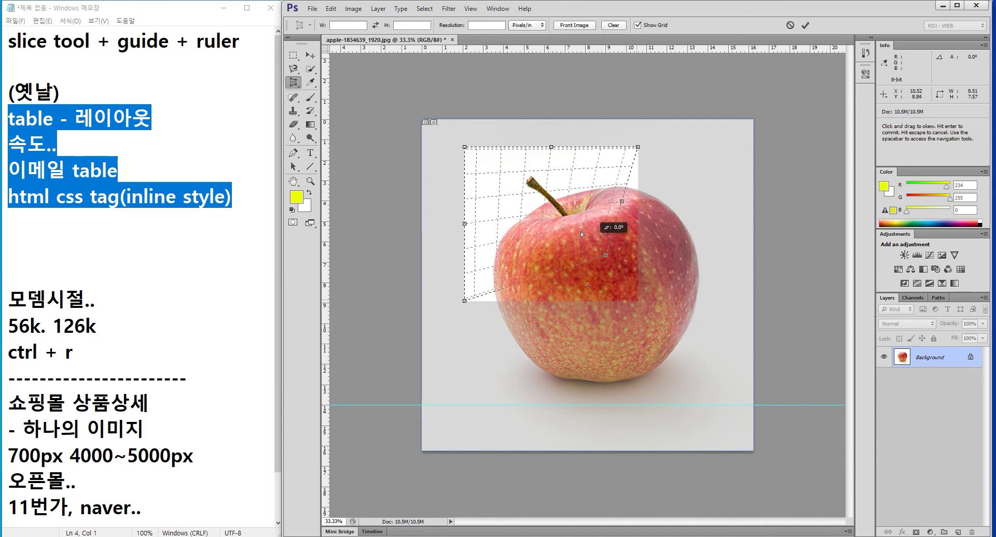
{"action": "left_click_drag", "start_coordinate": [637, 301], "coordinate": [511, 259]}
{"action": "key", "text": "Return"}
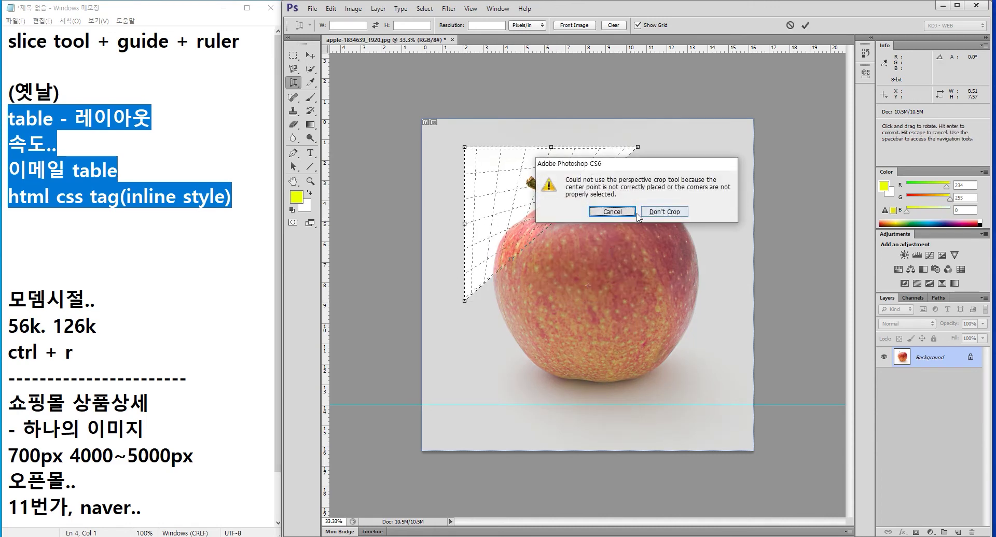
{"action": "left_click", "coordinate": [665, 212]}
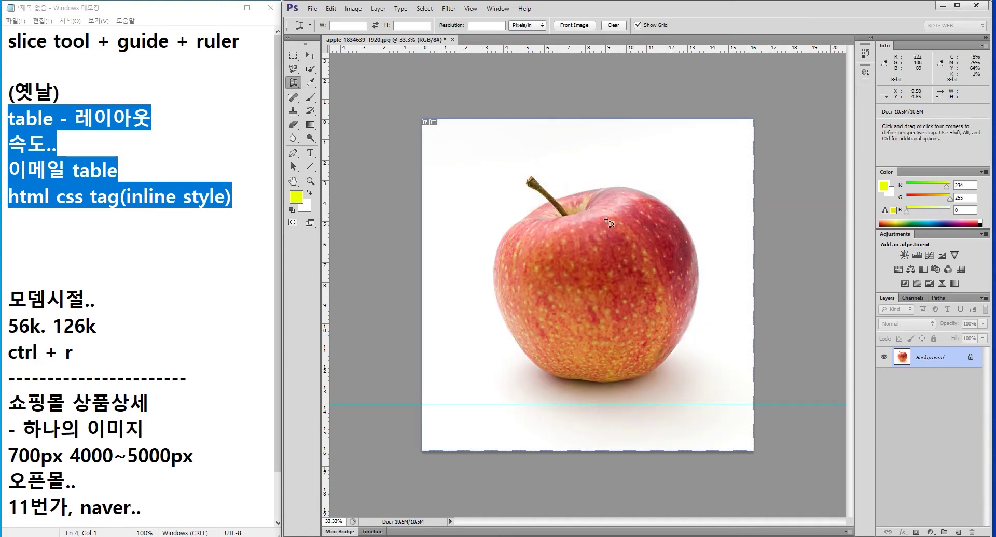
{"action": "mouse_move", "coordinate": [471, 161]}
{"action": "left_mouse_down"}
{"action": "mouse_move", "coordinate": [662, 296]}
{"action": "mouse_move", "coordinate": [588, 306]}
{"action": "left_mouse_up"}
{"action": "key", "text": "Return"}
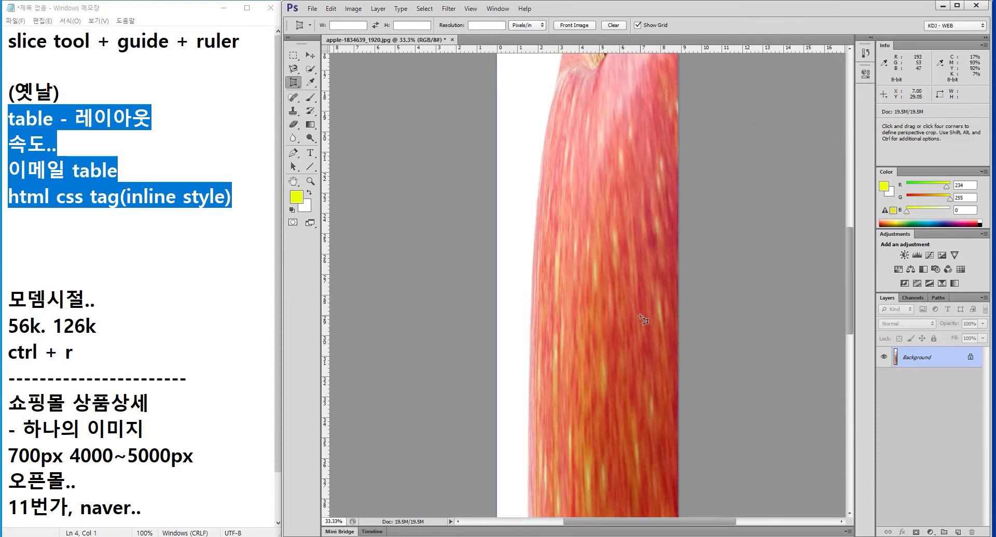
{"action": "key", "text": "ctrl+minus"}
{"action": "key", "text": "ctrl+minus"}
{"action": "key", "text": "ctrl+minus"}
{"action": "key", "text": "ctrl+minus"}
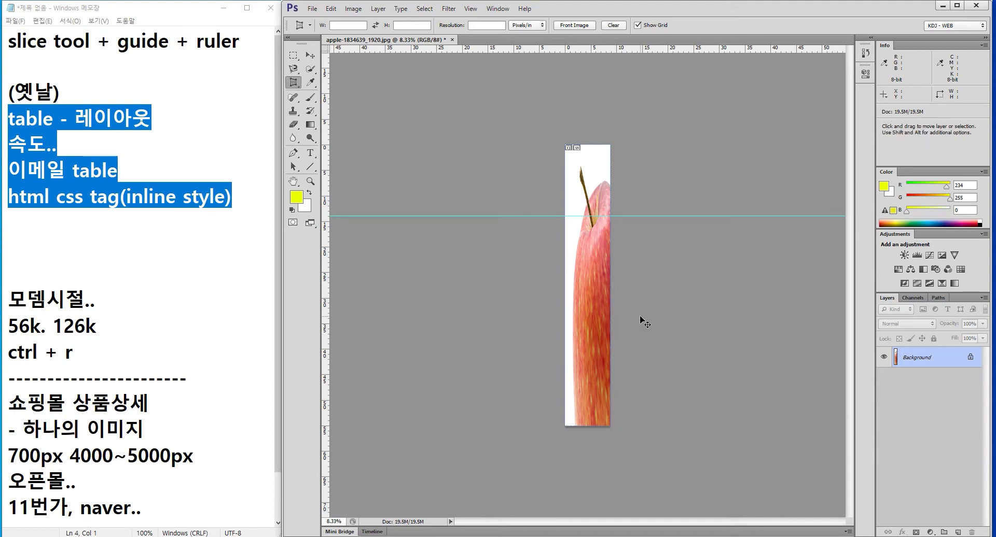
{"action": "key", "text": "ctrl+z"}
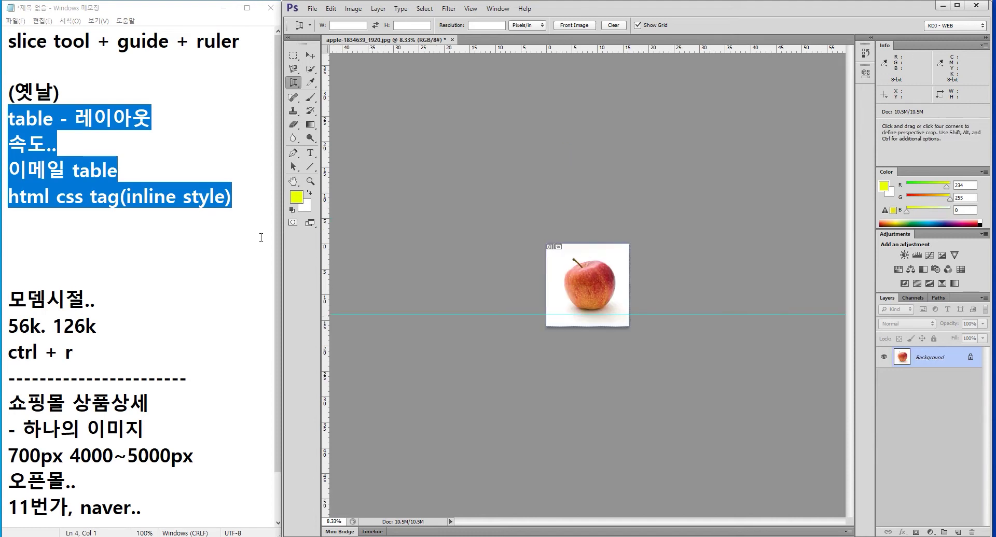
{"action": "double_click", "coordinate": [310, 181]}
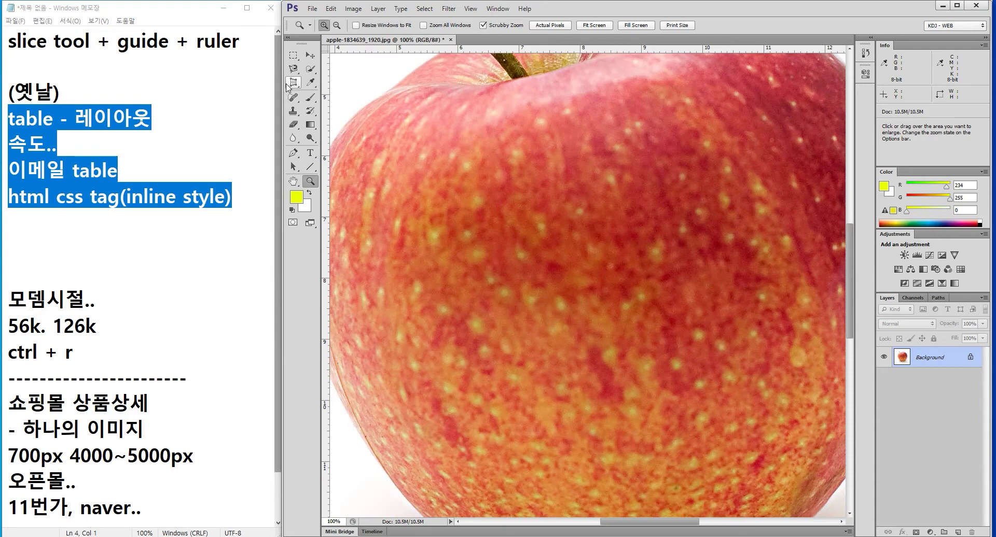
{"action": "key", "text": "ctrl+minus"}
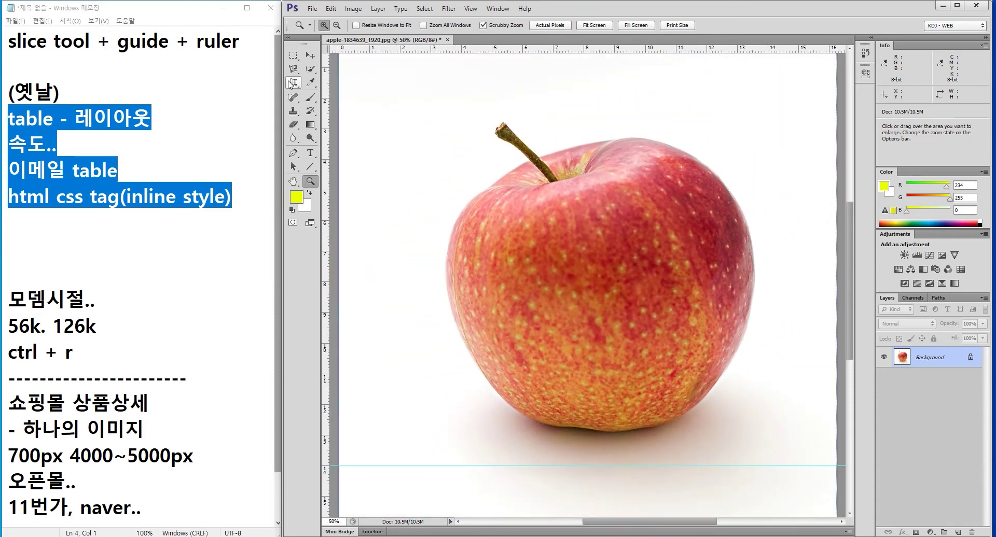
{"action": "key", "text": "ctrl+0"}
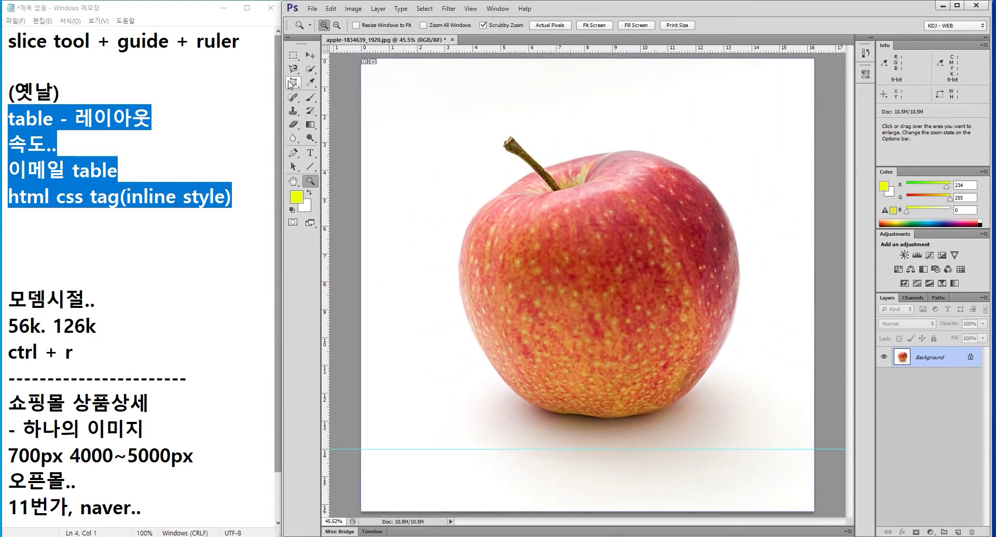
Switch to the standard Crop Tool and start a new line in the notes
{"action": "left_click", "coordinate": [289, 83]}
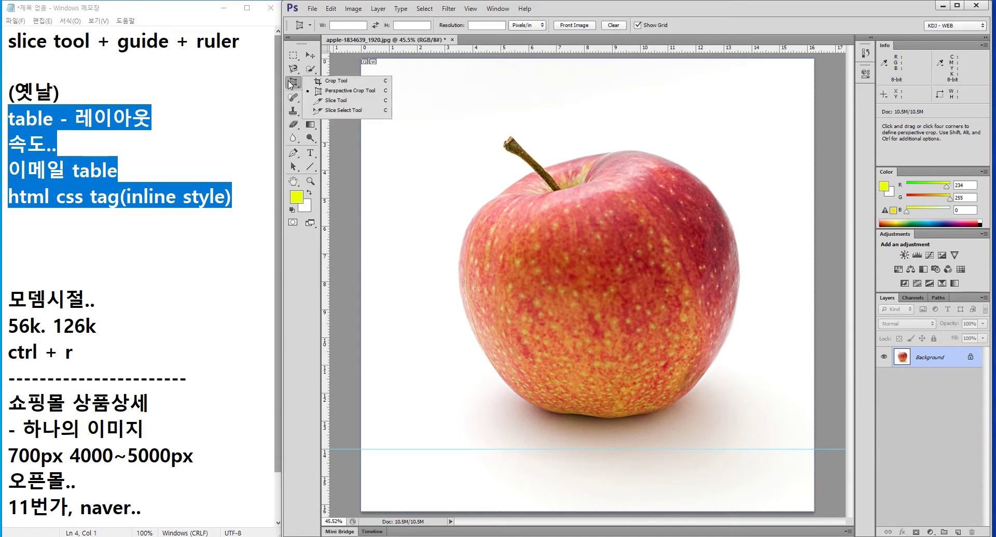
{"action": "left_click", "coordinate": [324, 81]}
{"action": "left_click", "coordinate": [146, 222]}
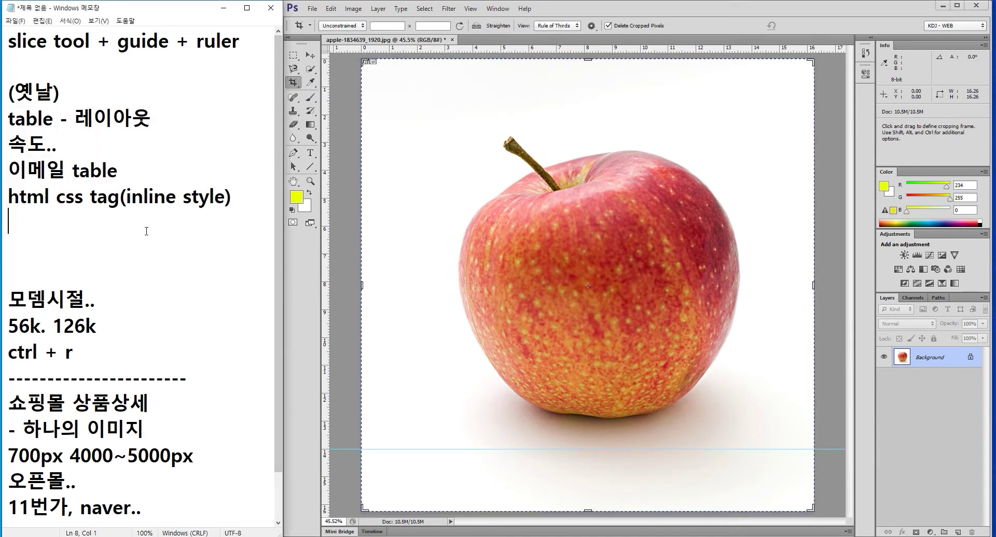
{"action": "key", "text": "Return"}
Type the note line 'crop tool'
{"action": "type", "text": "ro"}
{"action": "key", "text": "BackSpace"}
{"action": "key", "text": "BackSpace"}
{"action": "type", "text": "crop"}
{"action": "key", "text": "Return"}
{"action": "key", "text": "Up"}
{"action": "key", "text": "End"}
{"action": "type", "text": "c"}
{"action": "key", "text": "BackSpace"}
{"action": "type", "text": "tool"}
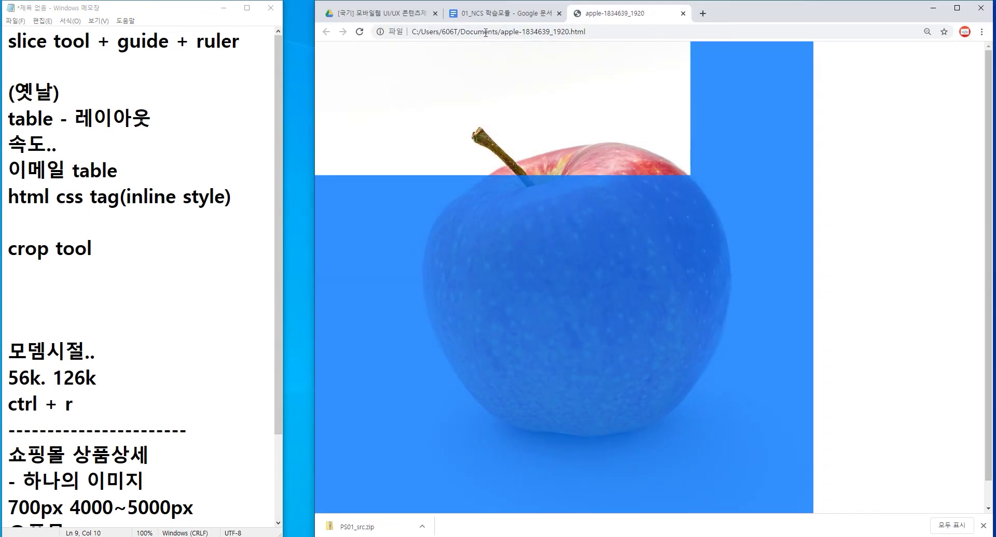
Switch Chrome to the '01_NCS 학습모듈' Google Docs tab
{"action": "left_click", "coordinate": [496, 14]}
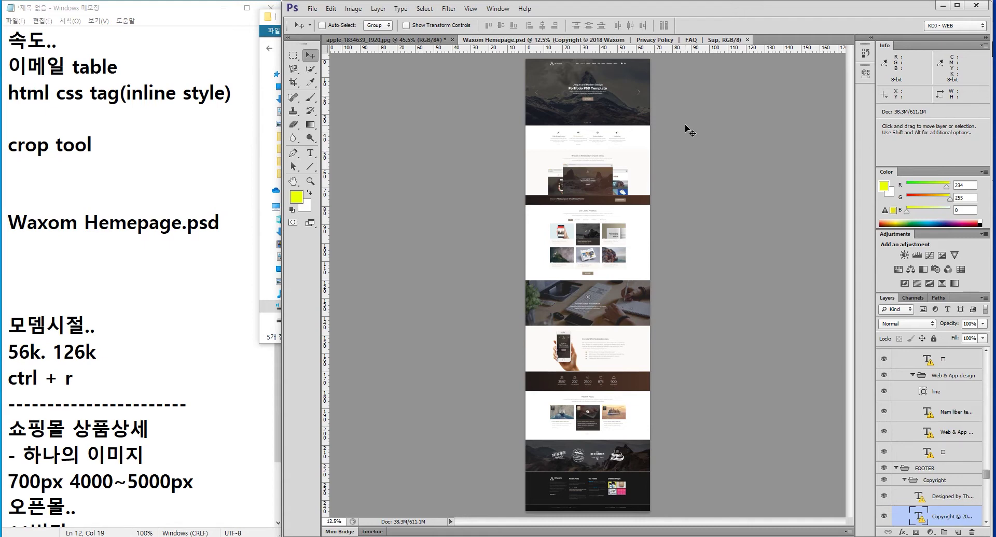
Collapse the Info and Color panels and collapse all layer groups to top level
{"action": "double_click", "coordinate": [885, 46]}
{"action": "double_click", "coordinate": [887, 56]}
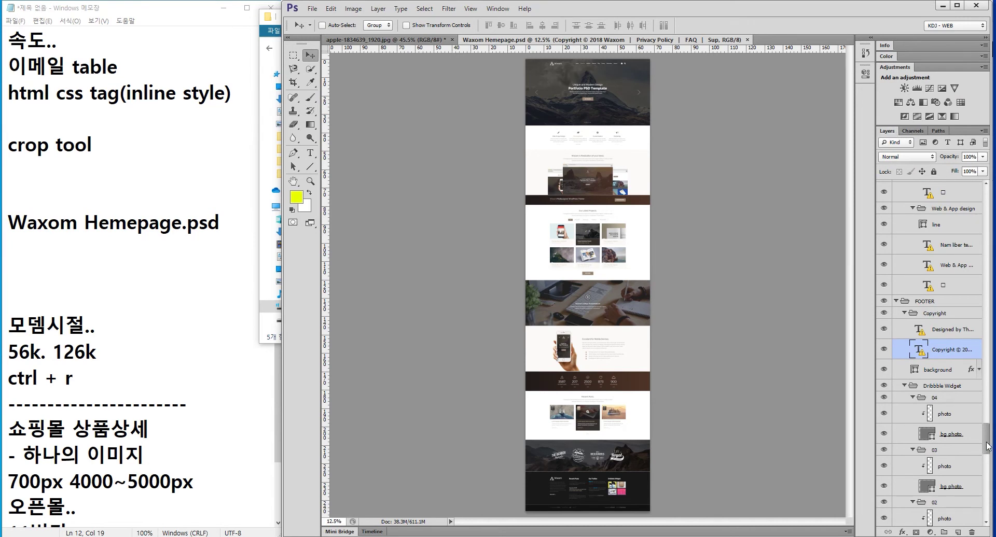
{"action": "left_click_drag", "start_coordinate": [987, 446], "coordinate": [987, 202]}
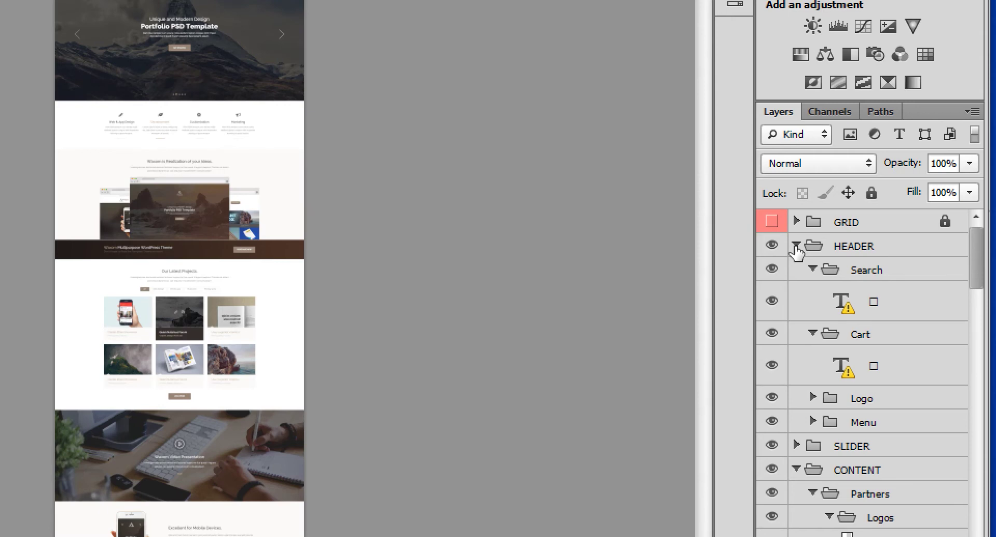
{"action": "left_click", "coordinate": [796, 246], "text": "ctrl"}
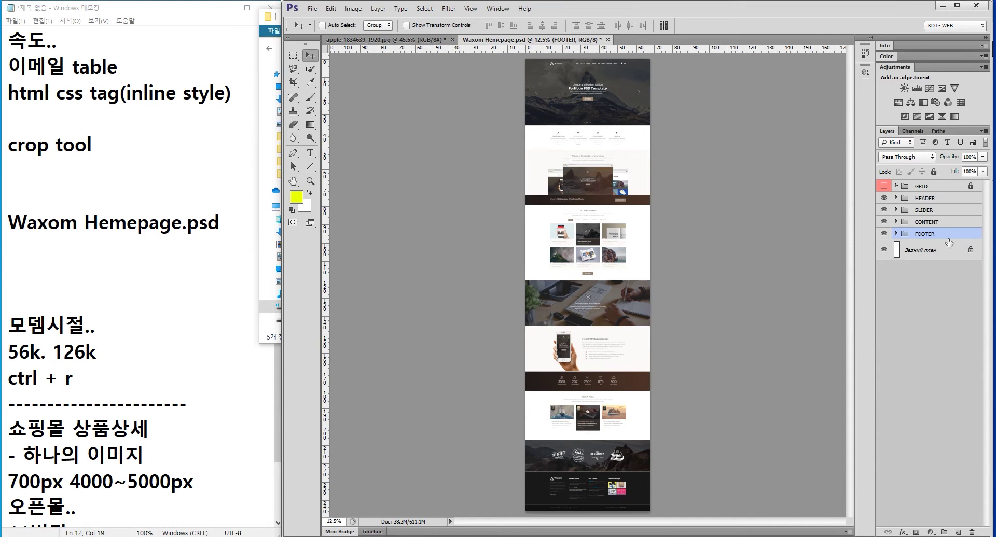
Hide the HEADER group and toggle the SLIDER group's visibility
{"action": "left_click", "coordinate": [922, 200]}
{"action": "left_click", "coordinate": [884, 198]}
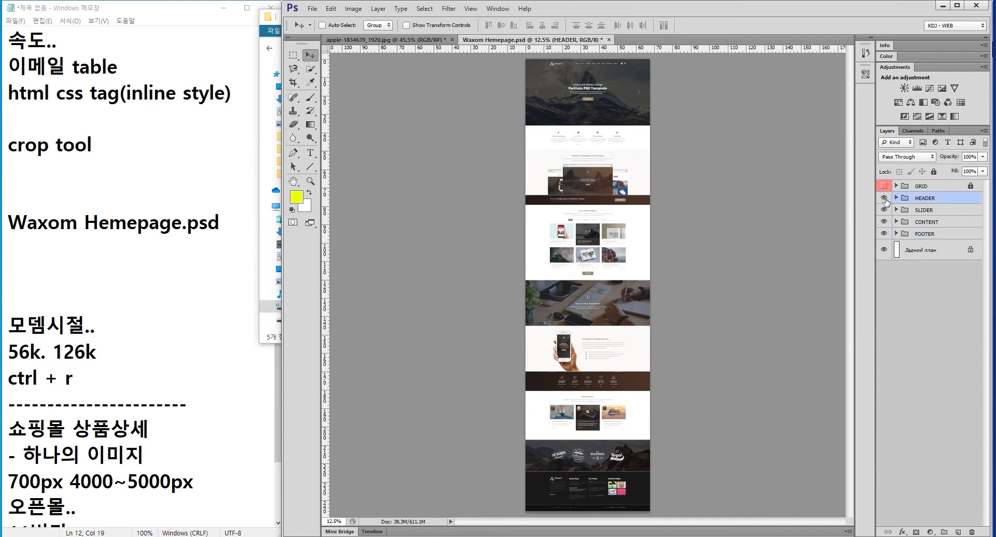
{"action": "left_click", "coordinate": [884, 210]}
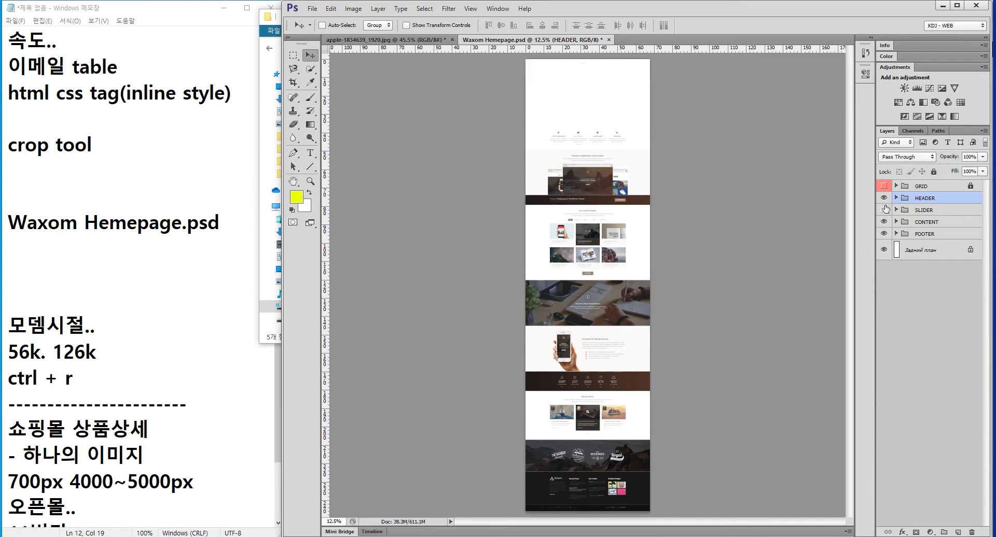
{"action": "left_click", "coordinate": [884, 210]}
{"action": "left_click", "coordinate": [884, 210]}
Toggle the CONTENT and FOOTER groups' visibility, leaving CONTENT shown and expanded
{"action": "left_click", "coordinate": [884, 221]}
{"action": "left_click", "coordinate": [884, 221]}
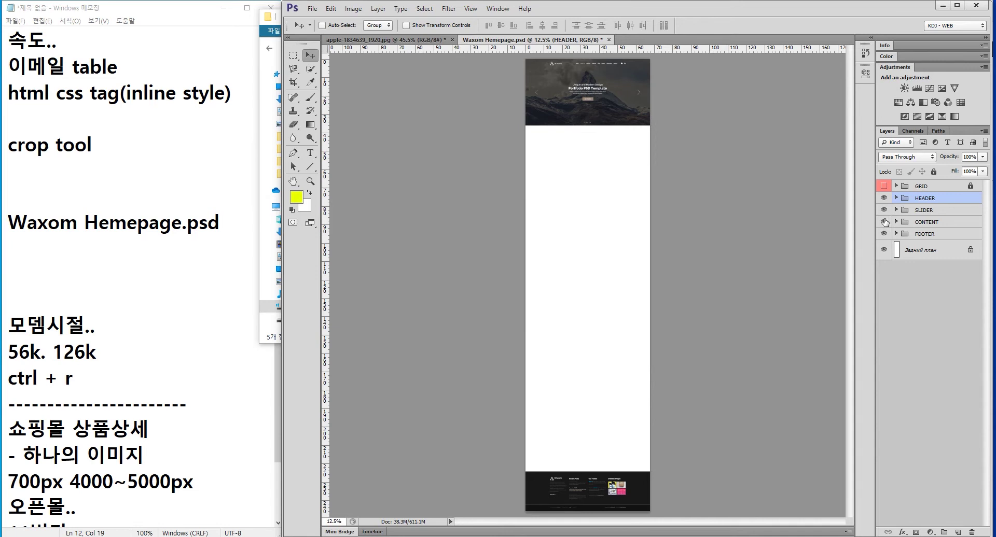
{"action": "left_click", "coordinate": [884, 222]}
{"action": "left_click", "coordinate": [884, 222]}
{"action": "left_click", "coordinate": [885, 222]}
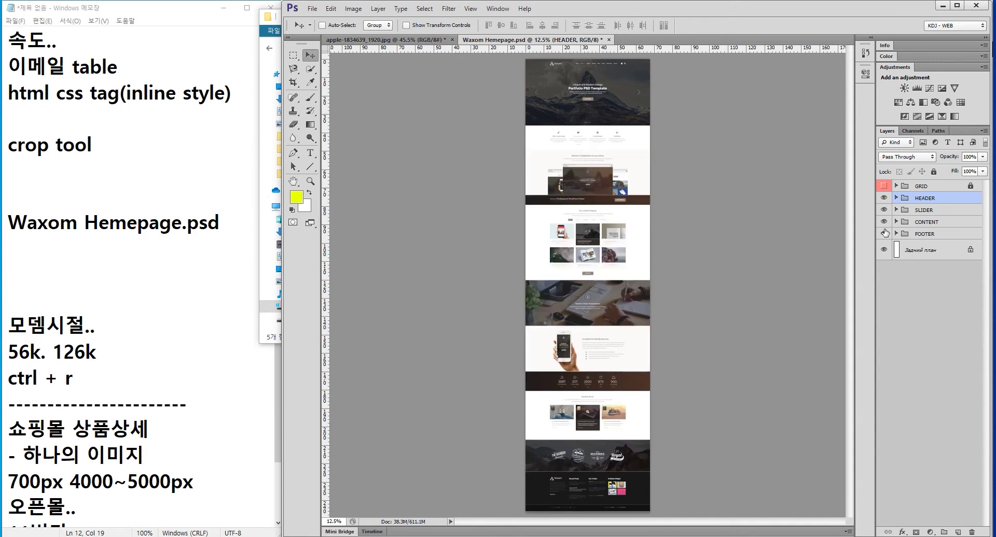
{"action": "left_click", "coordinate": [884, 234]}
{"action": "left_click", "coordinate": [884, 234]}
{"action": "left_click", "coordinate": [884, 222]}
{"action": "left_click", "coordinate": [884, 222]}
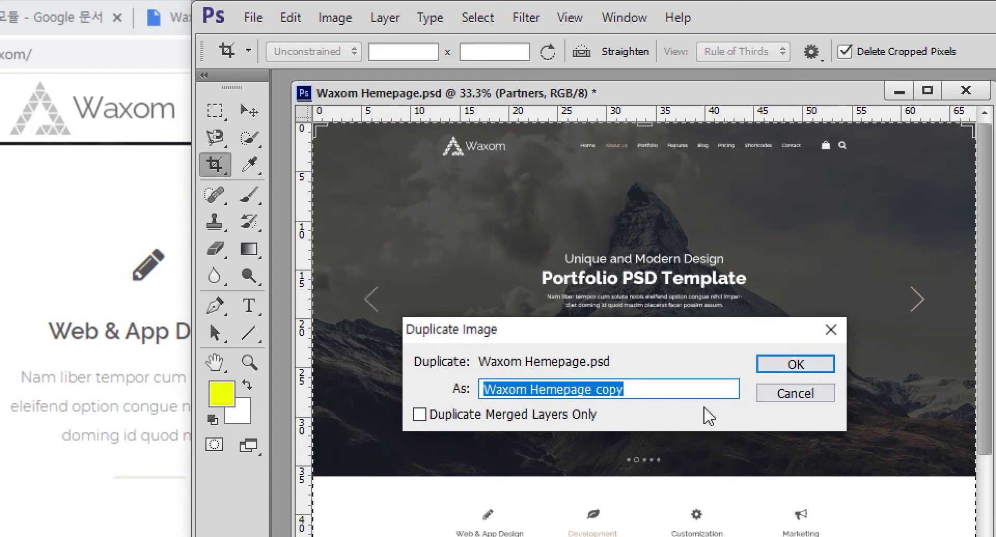
Cancel the first duplicate attempt, then dock and re-float the Waxom Hemepage window
{"action": "left_click", "coordinate": [787, 394]}
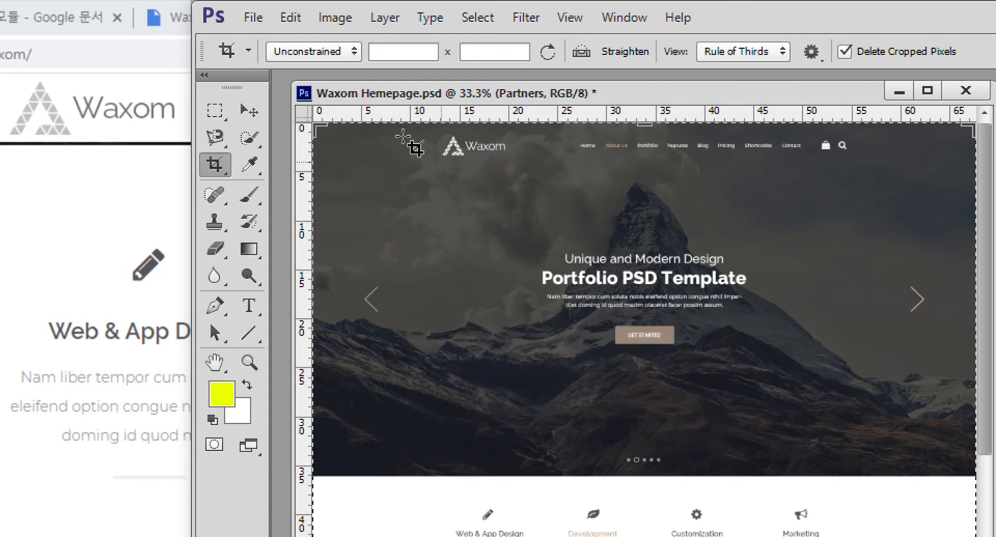
{"action": "right_click", "coordinate": [393, 100]}
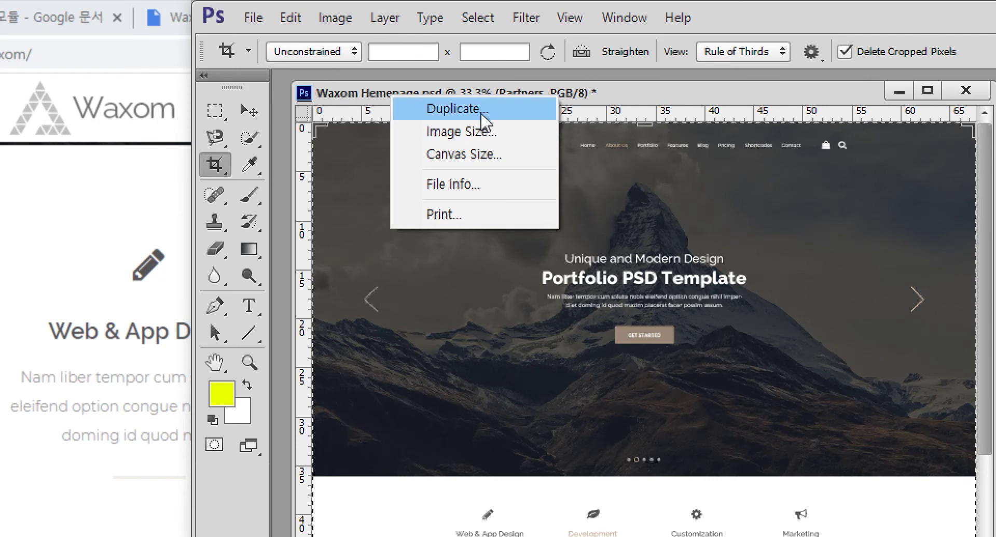
{"action": "left_click", "coordinate": [362, 100]}
{"action": "left_click_drag", "start_coordinate": [361, 100], "coordinate": [343, 83]}
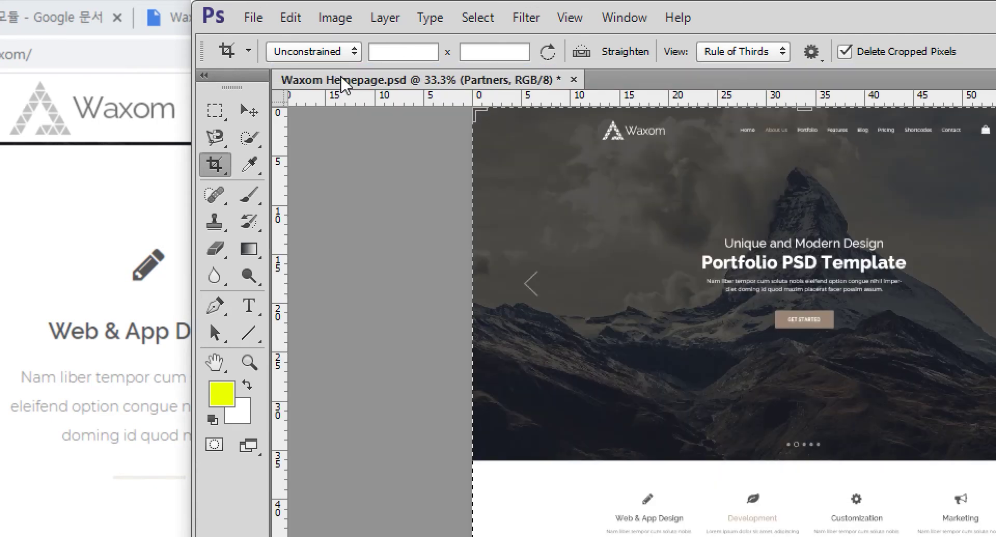
{"action": "right_click", "coordinate": [344, 83]}
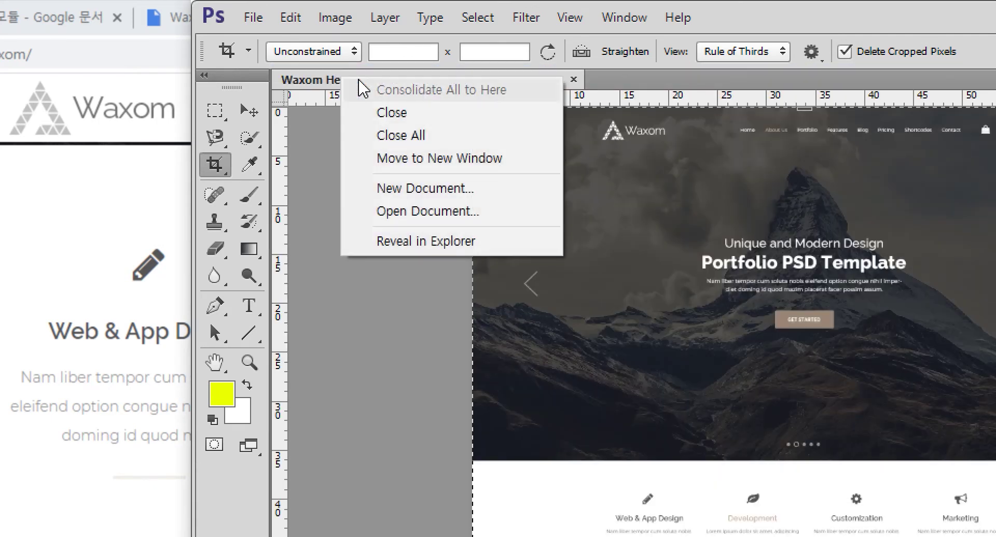
{"action": "left_click", "coordinate": [310, 87]}
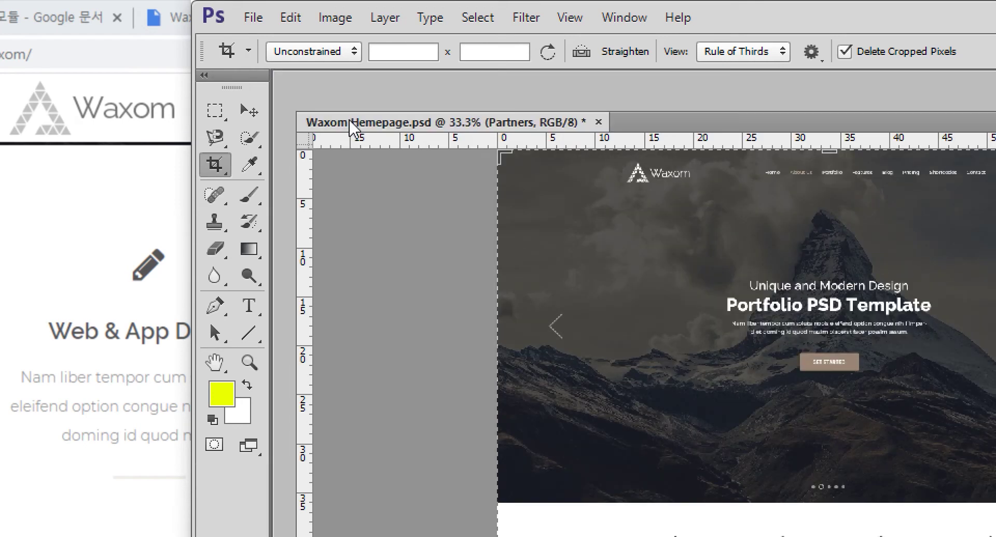
{"action": "left_click_drag", "start_coordinate": [331, 91], "coordinate": [358, 126]}
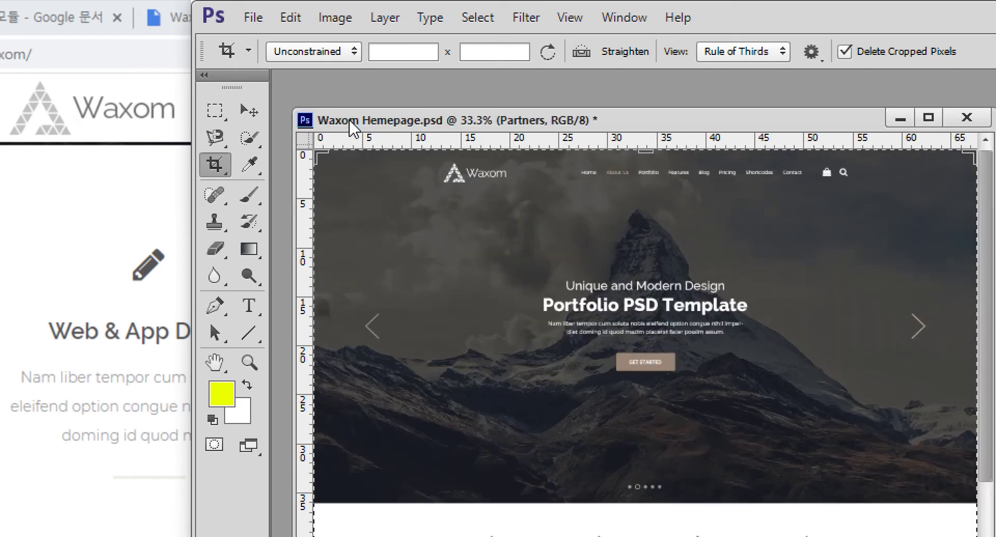
Duplicate the document as 'Waxom Hemepage copy' and float the copy in its own window
{"action": "right_click", "coordinate": [378, 127]}
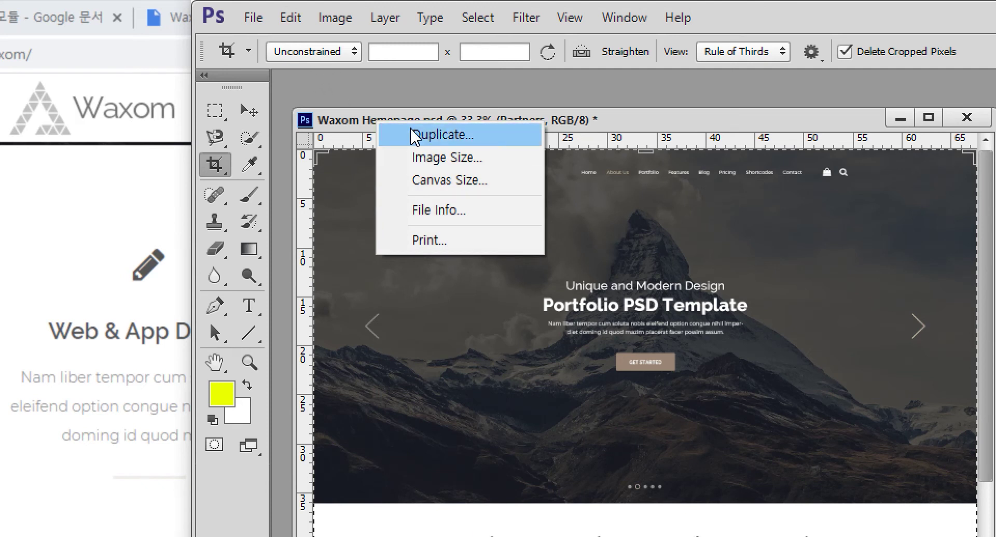
{"action": "left_click", "coordinate": [456, 137]}
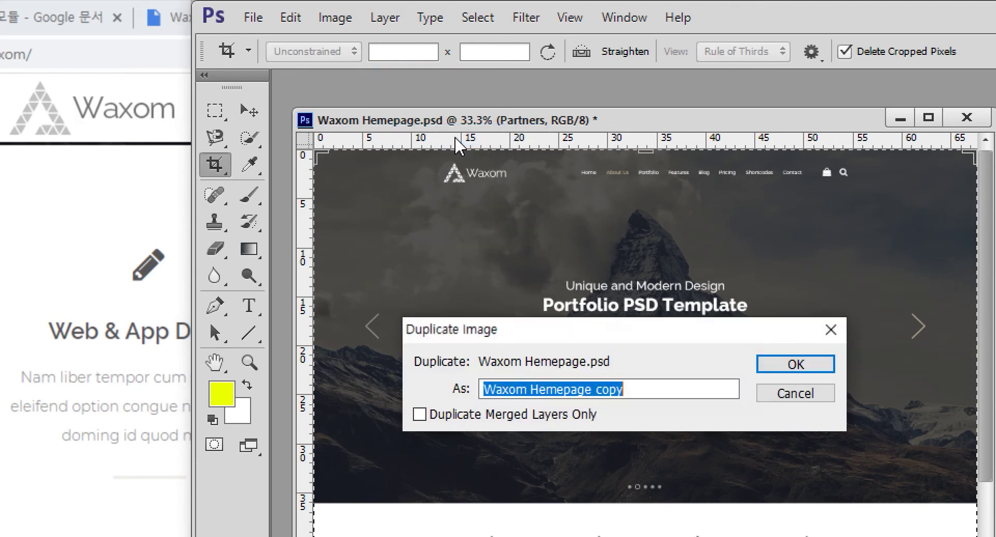
{"action": "left_click", "coordinate": [786, 365]}
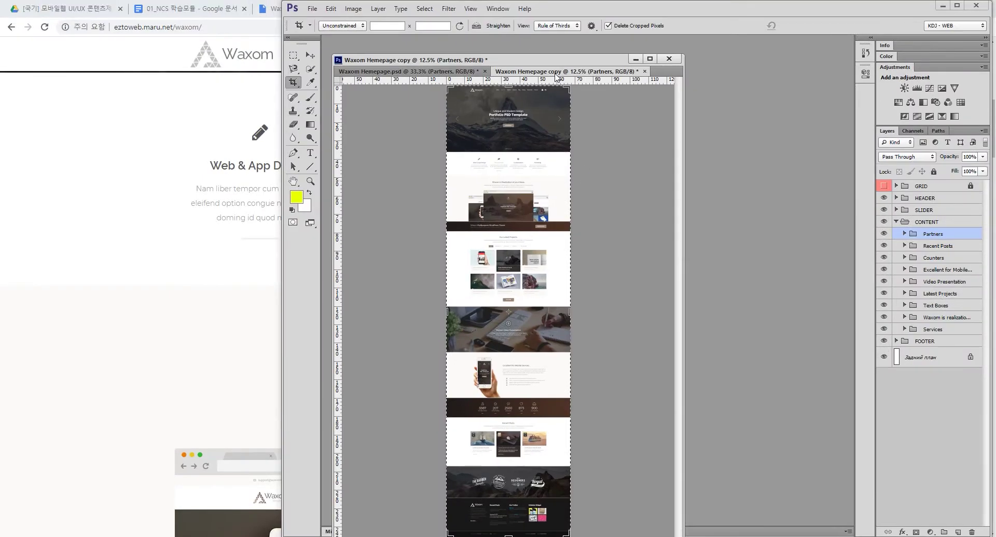
{"action": "left_click_drag", "start_coordinate": [555, 77], "coordinate": [704, 138]}
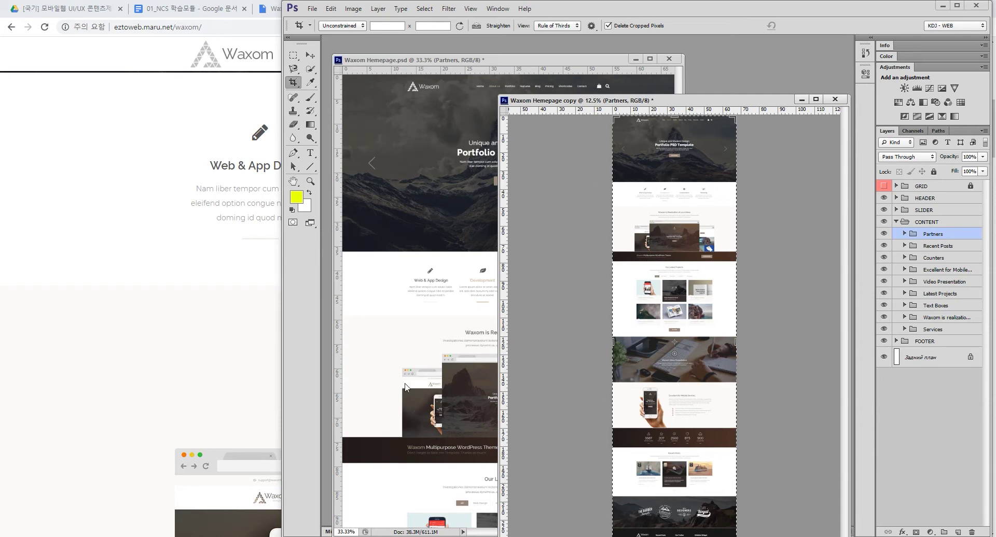
{"action": "key", "text": "alt+Tab"}
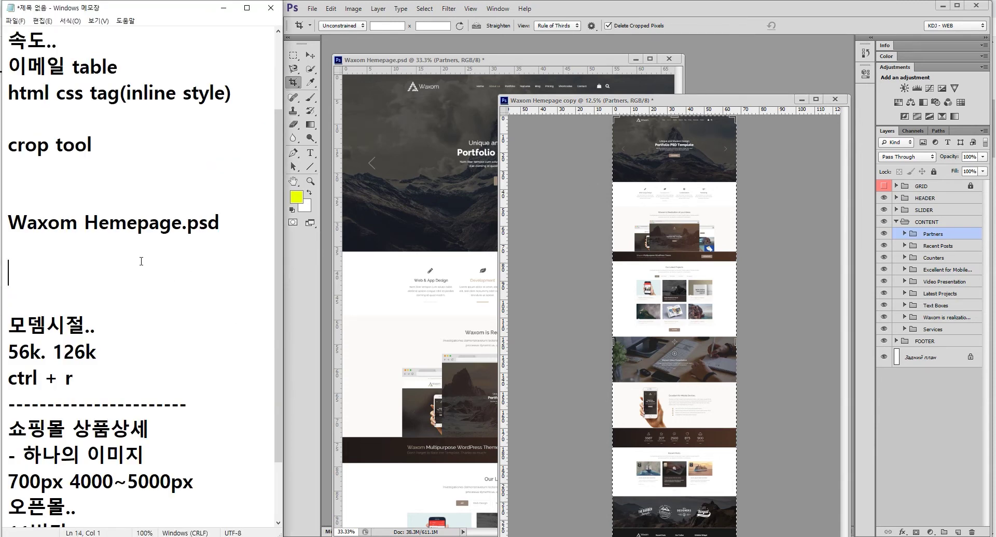
Add the line '768 guide' to the notes below 'Waxom Hemepage.psd'
{"action": "type", "text": "768"}
{"action": "key", "text": "Return"}
{"action": "type", "text": "guide"}
{"action": "key", "text": "Return"}
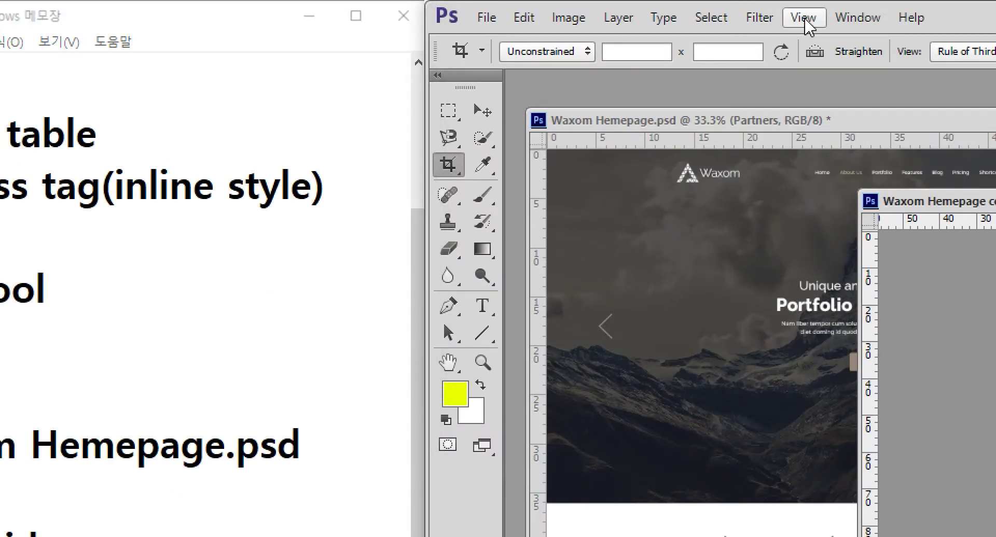
Switch the copy document's rulers to measure in pixels
{"action": "left_click", "coordinate": [804, 19]}
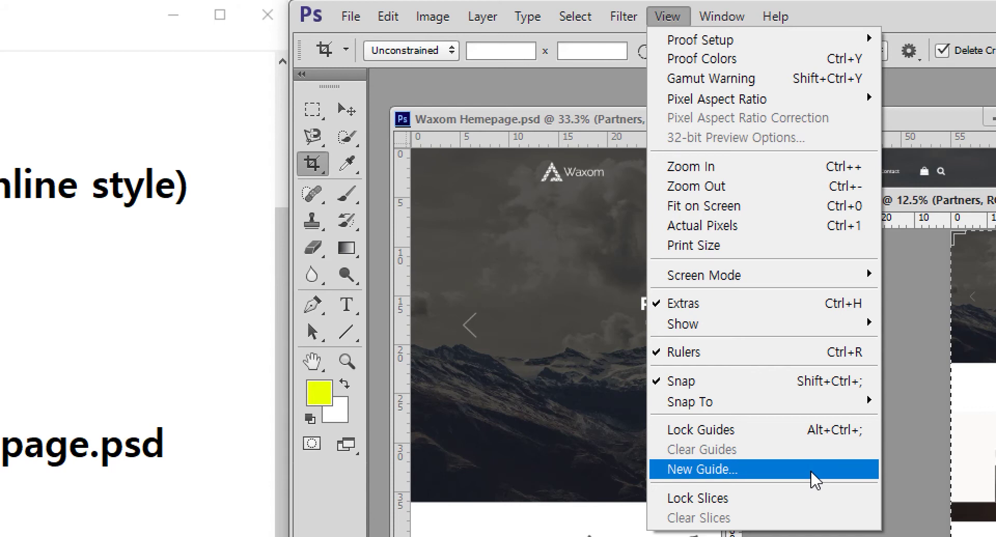
{"action": "left_click", "coordinate": [813, 480]}
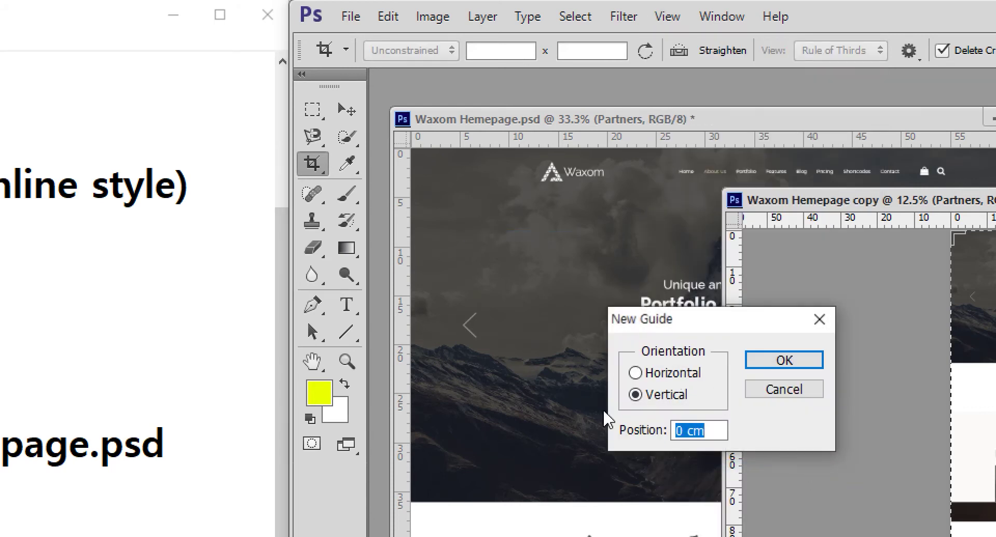
{"action": "left_click", "coordinate": [803, 395]}
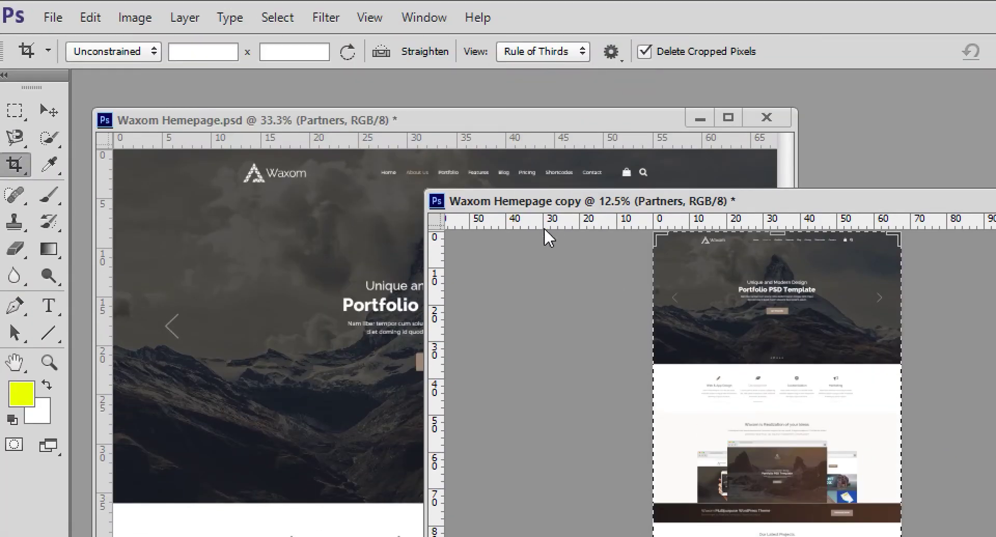
{"action": "right_click", "coordinate": [530, 224]}
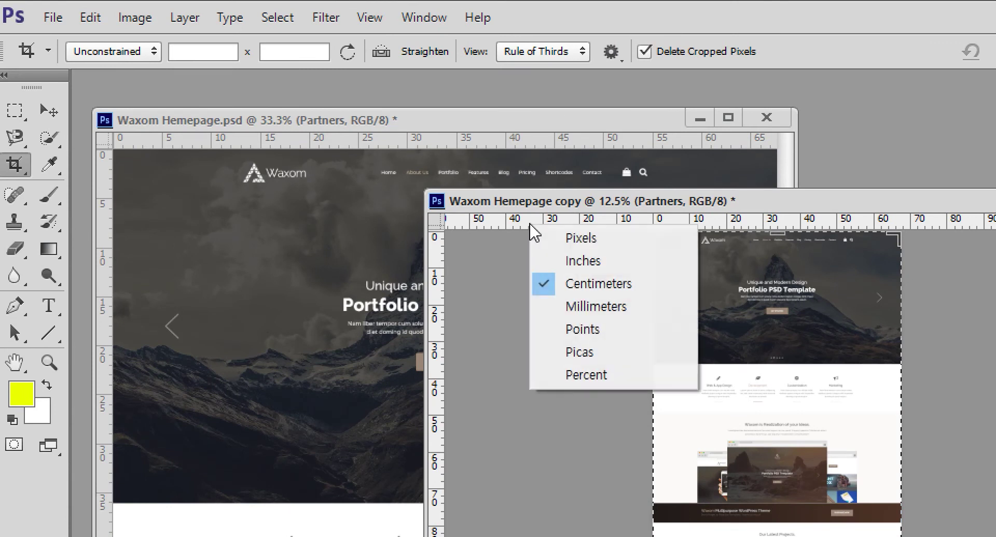
{"action": "left_click", "coordinate": [581, 240]}
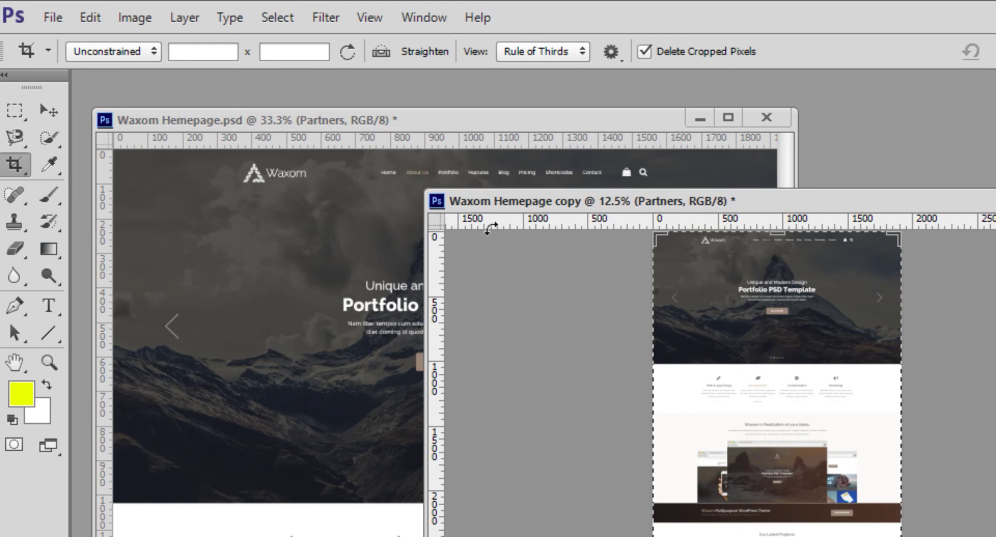
{"action": "right_click", "coordinate": [491, 225]}
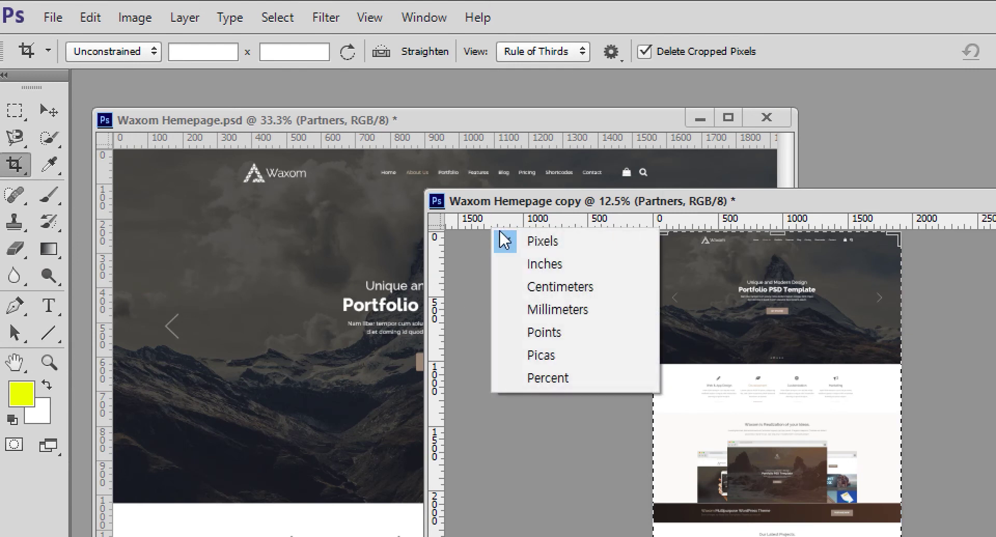
{"action": "left_click", "coordinate": [369, 24]}
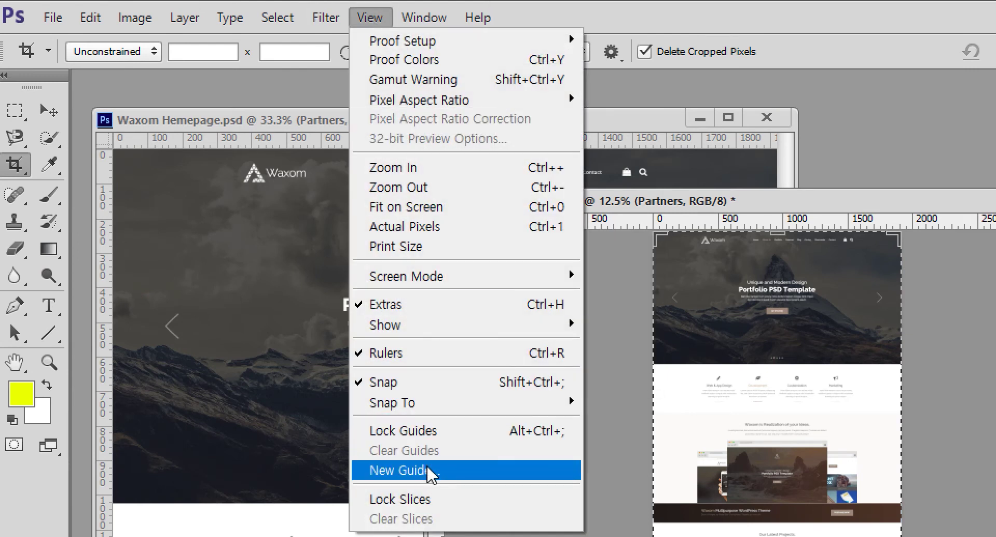
Add a vertical guide at 768 px to Waxom Hemepage copy
{"action": "left_click", "coordinate": [428, 470]}
{"action": "type", "text": "6"}
{"action": "type", "text": "76"}
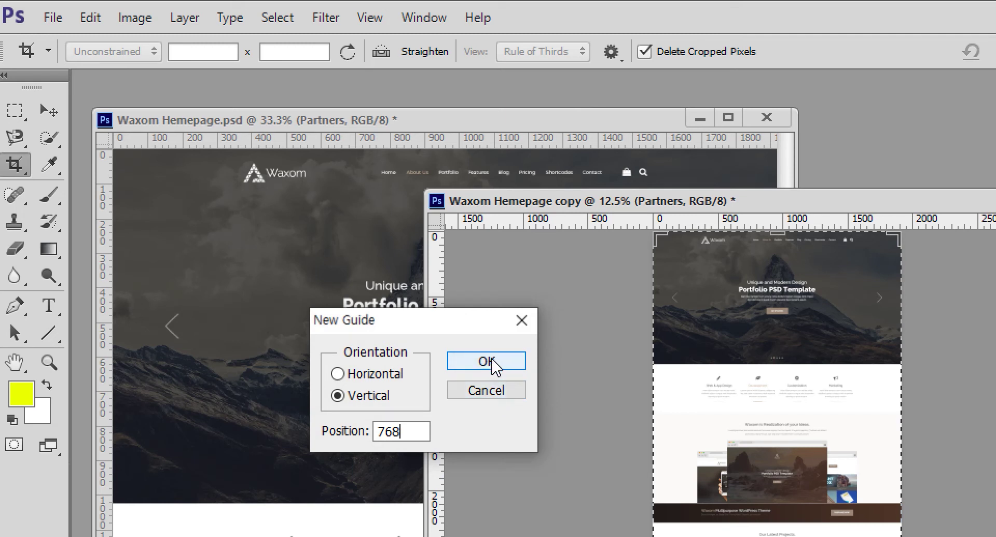
{"action": "left_click", "coordinate": [492, 364]}
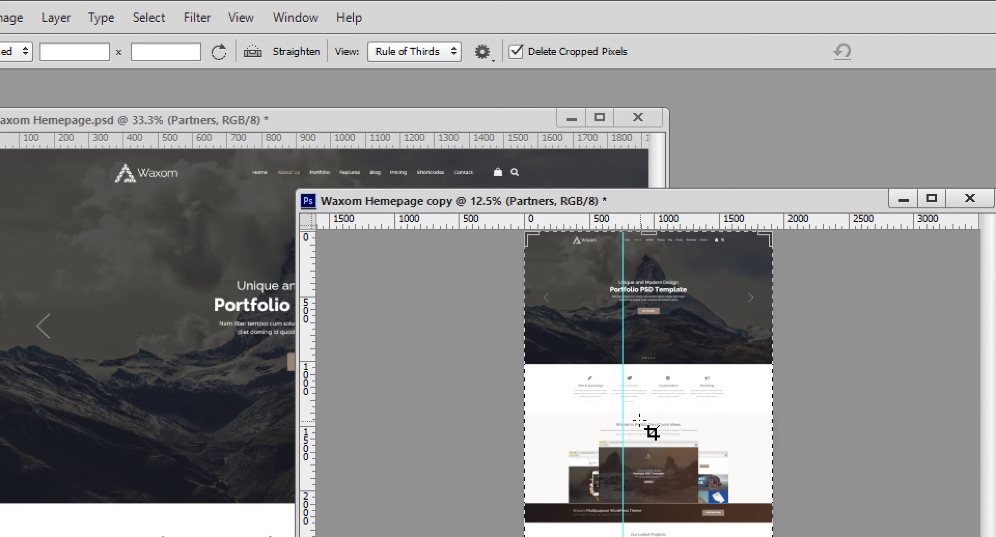
{"action": "key", "text": "ctrl"}
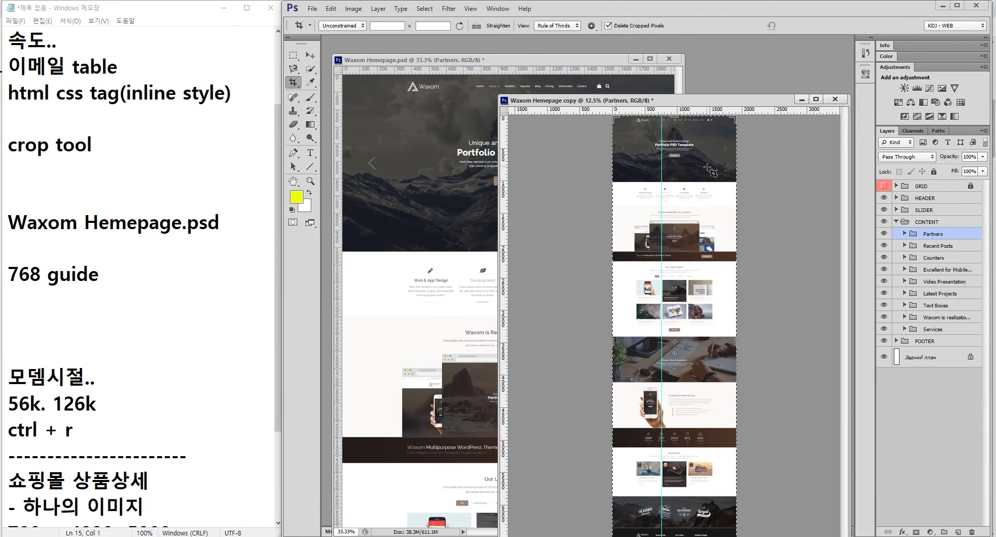
Zoom in on the copy's slider, widen its window and discard a trial crop box
{"action": "left_click", "coordinate": [642, 145], "text": "ctrl"}
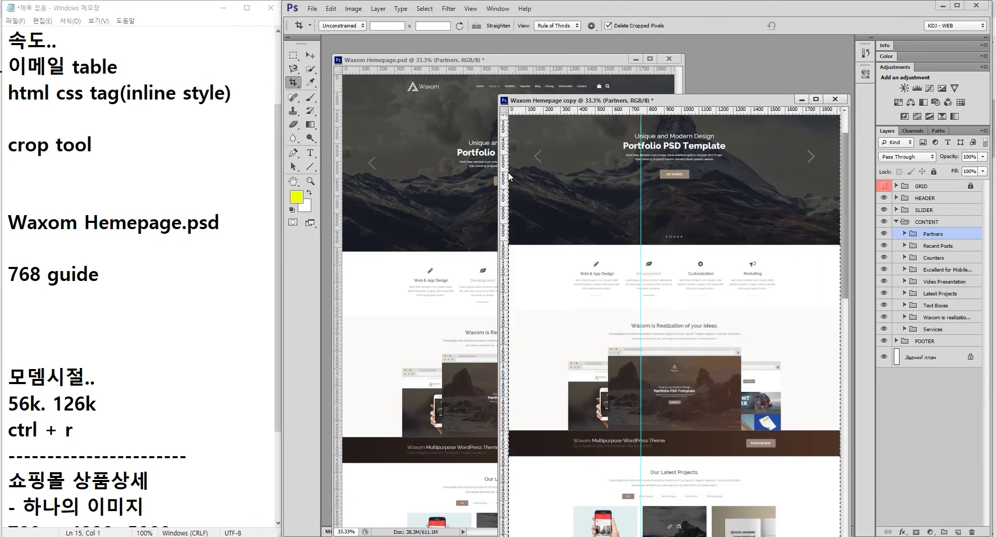
{"action": "left_click_drag", "start_coordinate": [496, 172], "coordinate": [343, 172]}
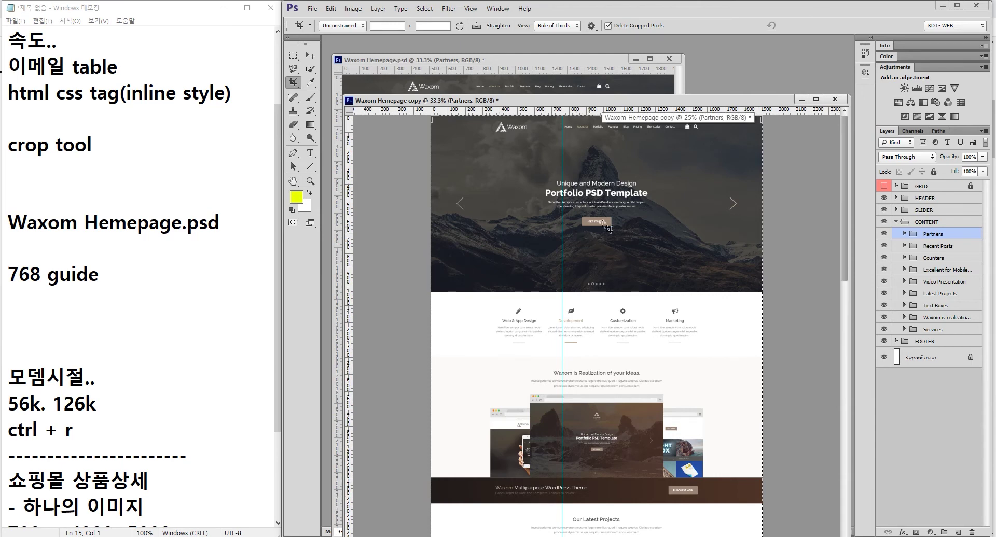
{"action": "left_click_drag", "start_coordinate": [432, 117], "coordinate": [565, 359]}
{"action": "key", "text": "Escape"}
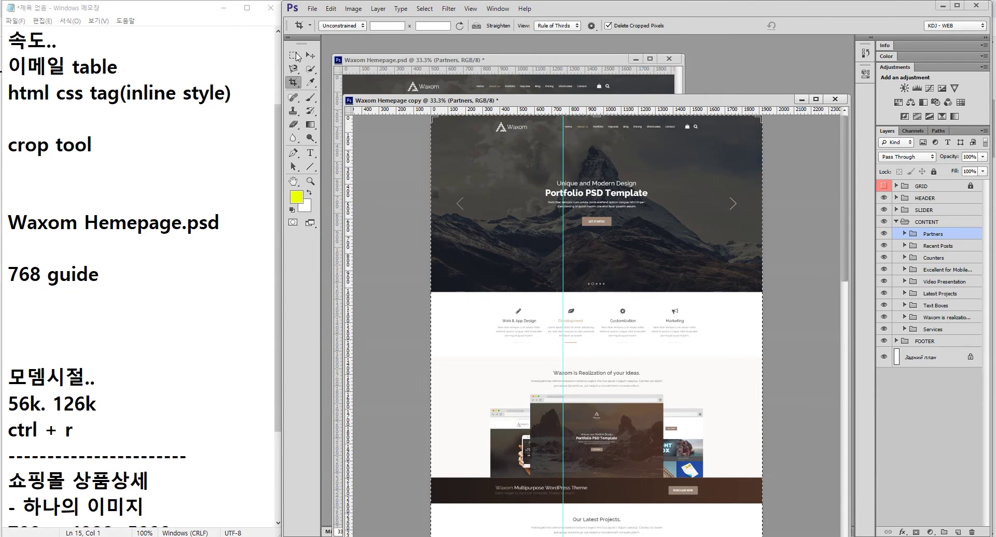
{"action": "left_click", "coordinate": [309, 56]}
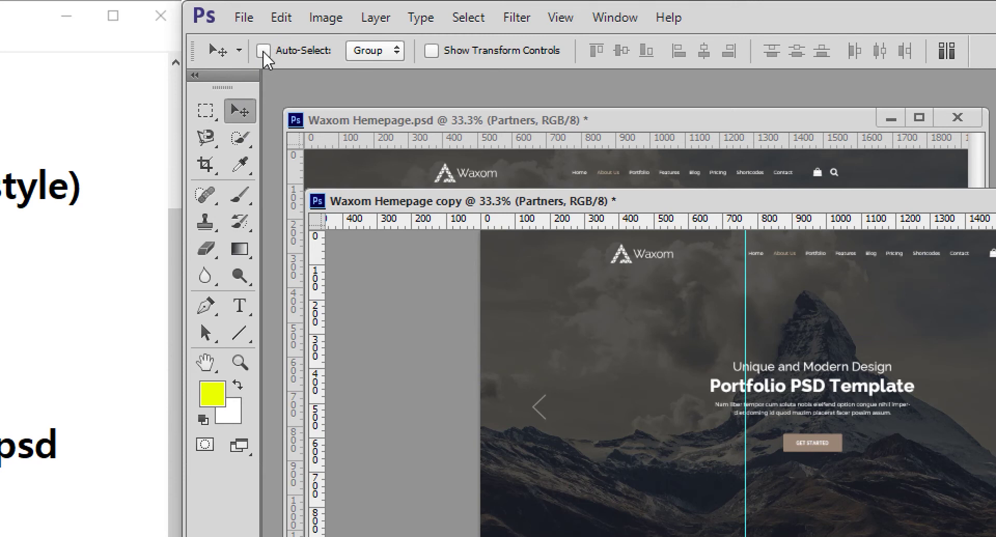
Set auto-select to individual layers and shift the Waxom Logo group to the left
{"action": "left_click", "coordinate": [376, 51]}
{"action": "left_click", "coordinate": [376, 89]}
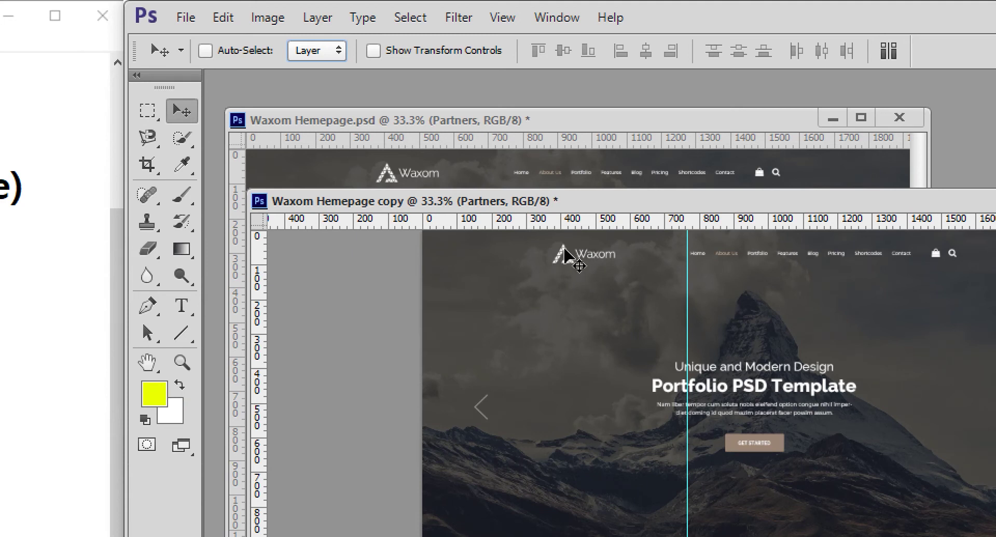
{"action": "left_click", "coordinate": [565, 256], "text": "ctrl"}
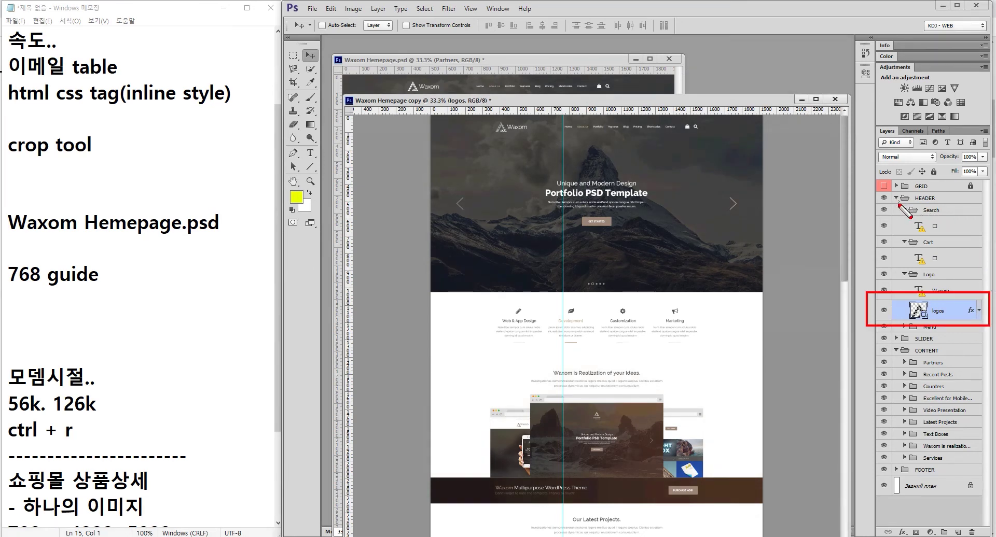
{"action": "left_click_drag", "start_coordinate": [900, 268], "coordinate": [957, 281]}
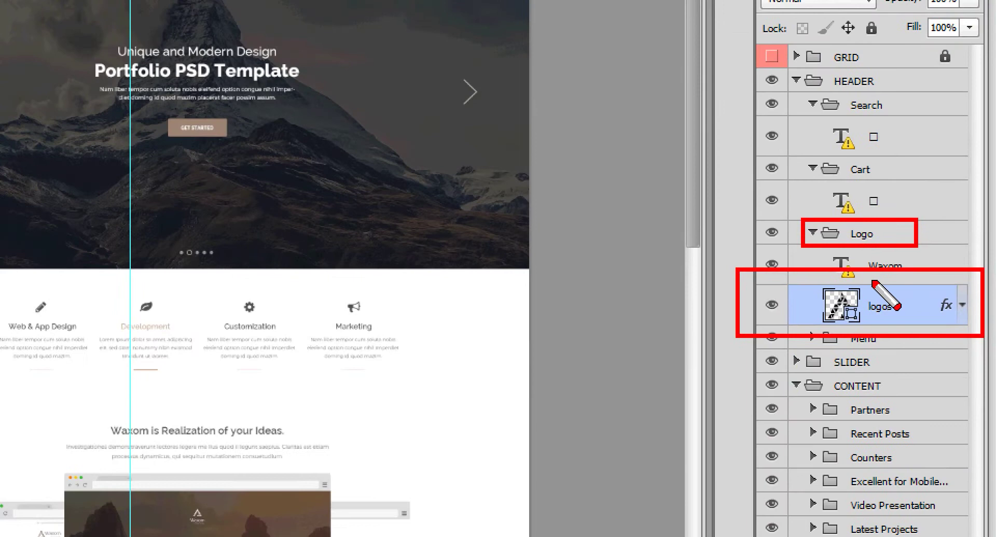
{"action": "key", "text": "Escape"}
{"action": "left_click", "coordinate": [882, 236]}
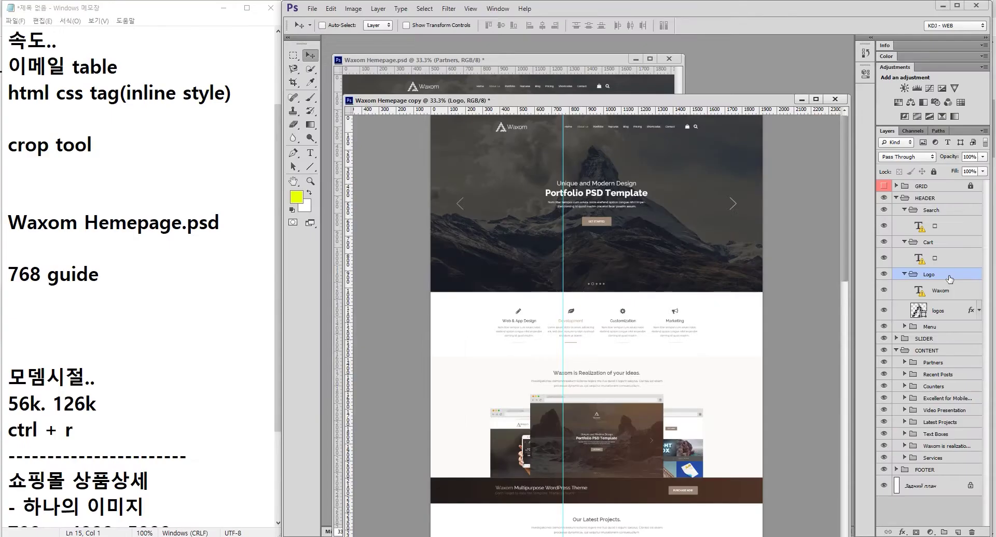
{"action": "left_click_drag", "start_coordinate": [533, 136], "coordinate": [463, 131]}
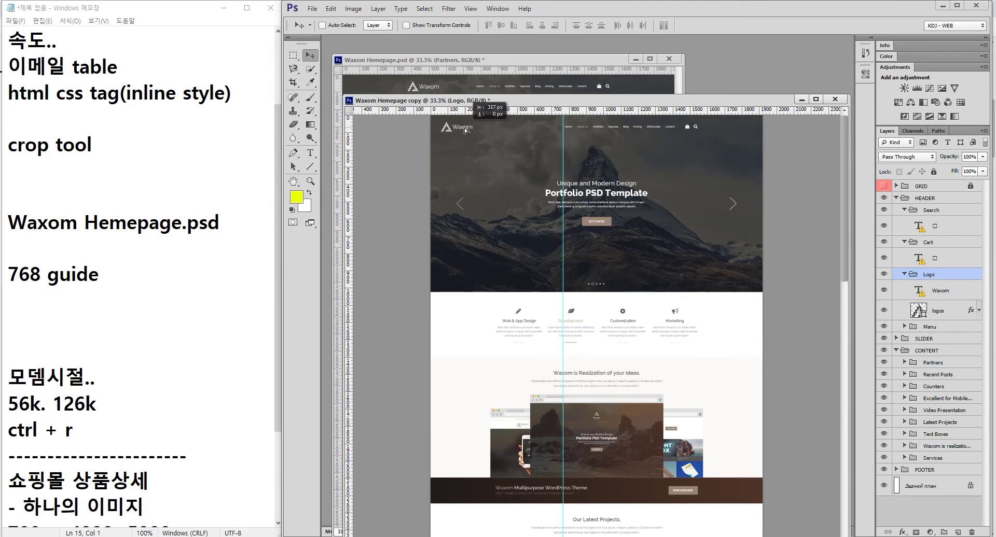
{"action": "left_click_drag", "start_coordinate": [464, 131], "coordinate": [460, 130]}
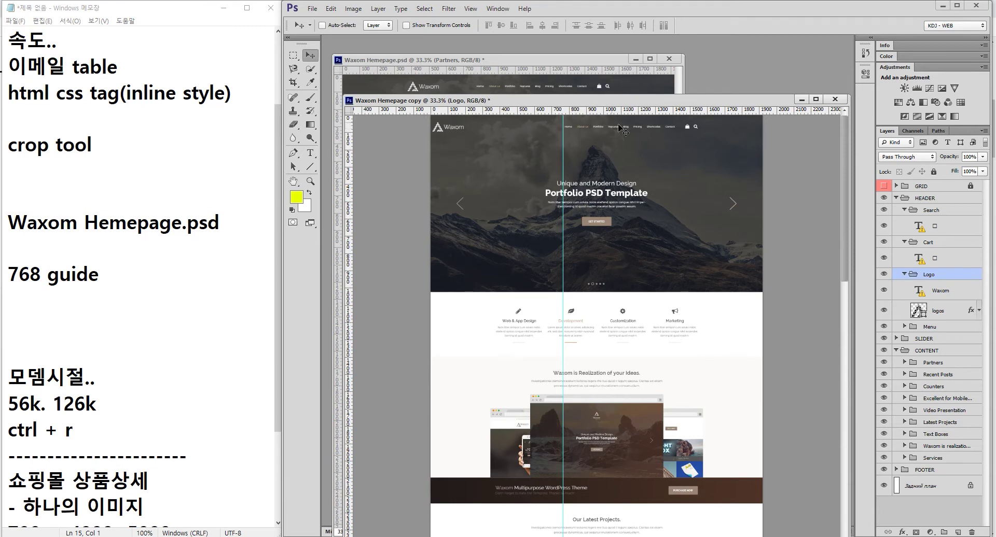
Move the right slider arrow just inside the 768 px guide and nudge the left arrow left
{"action": "left_click_drag", "start_coordinate": [478, 120], "coordinate": [553, 134]}
{"action": "left_click_drag", "start_coordinate": [454, 192], "coordinate": [474, 217]}
{"action": "left_click", "coordinate": [735, 206], "text": "ctrl"}
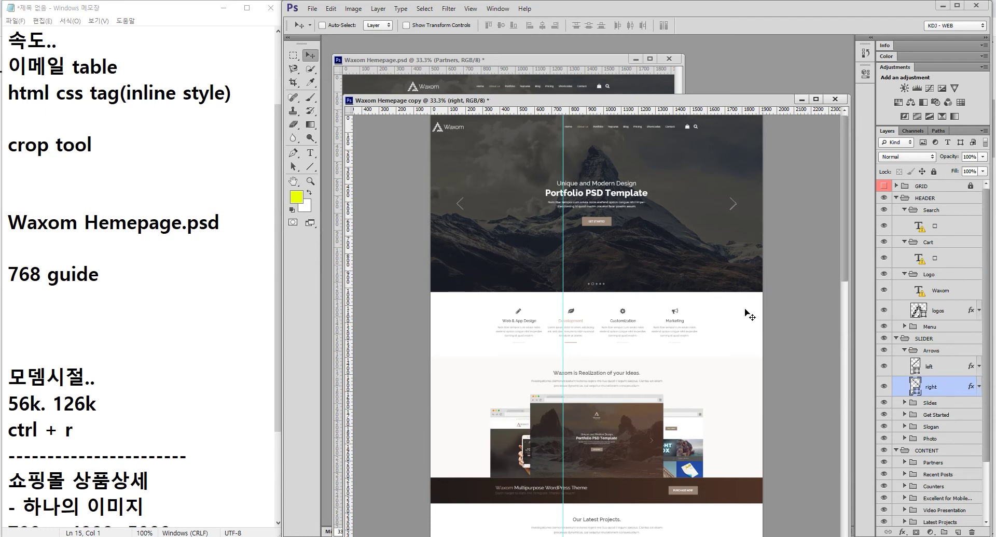
{"action": "left_click_drag", "start_coordinate": [552, 238], "coordinate": [528, 231]}
{"action": "left_click_drag", "start_coordinate": [505, 235], "coordinate": [484, 231]}
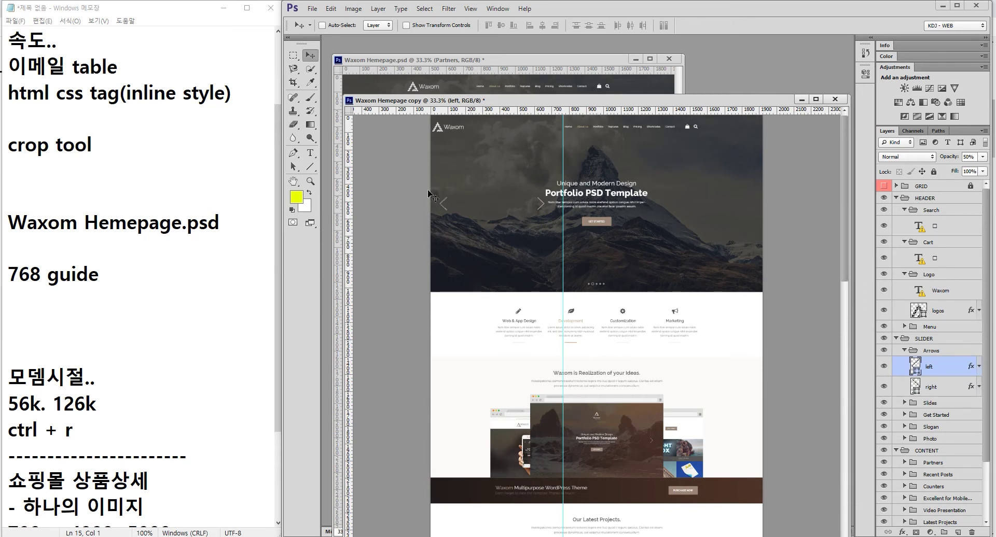
{"action": "left_click", "coordinate": [293, 82]}
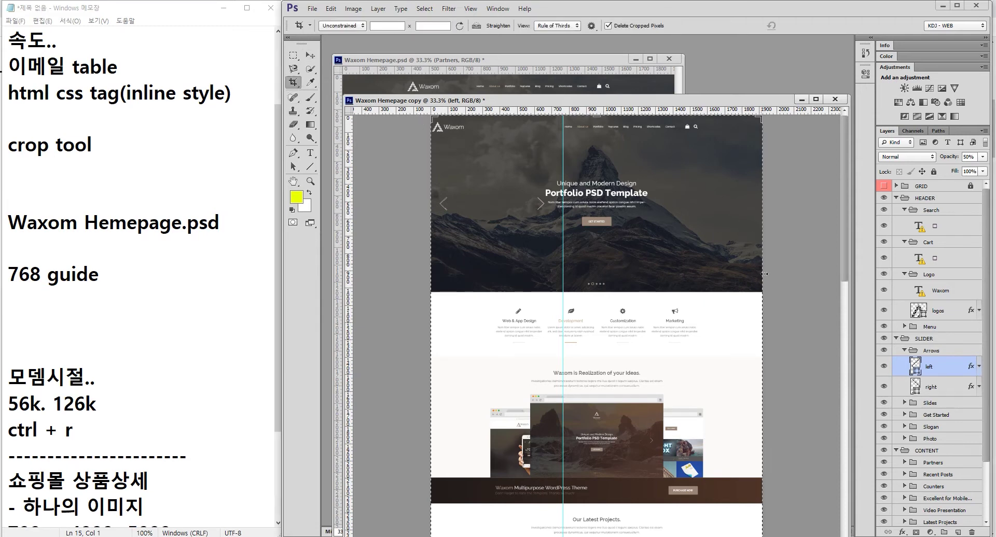
Crop the copy's right edge at the 768 px guide with Delete Cropped Pixels unchecked
{"action": "mouse_move", "coordinate": [762, 257]}
{"action": "left_mouse_down"}
{"action": "mouse_move", "coordinate": [579, 256]}
{"action": "mouse_move", "coordinate": [666, 256]}
{"action": "left_mouse_up"}
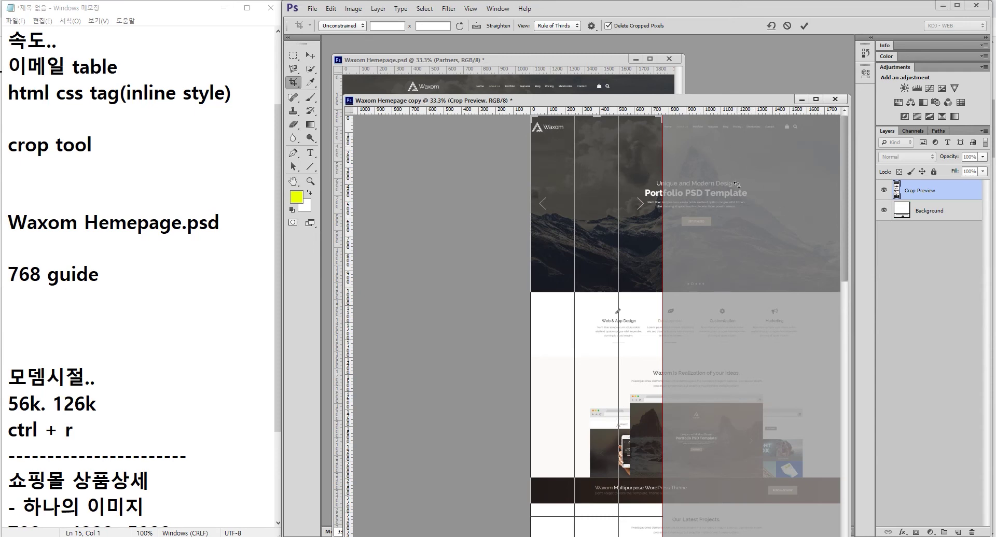
{"action": "left_click", "coordinate": [608, 26]}
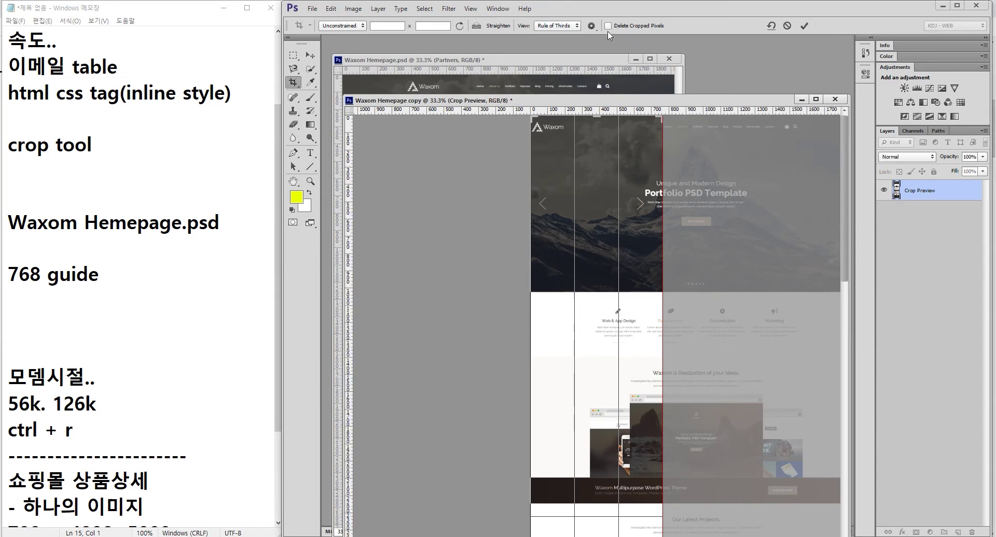
{"action": "left_click", "coordinate": [608, 26]}
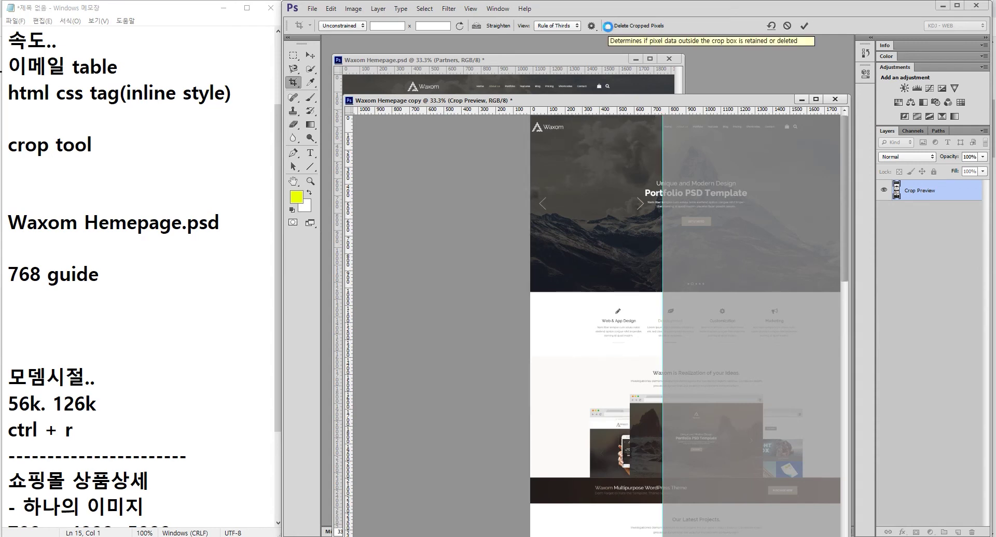
{"action": "key", "text": "Return"}
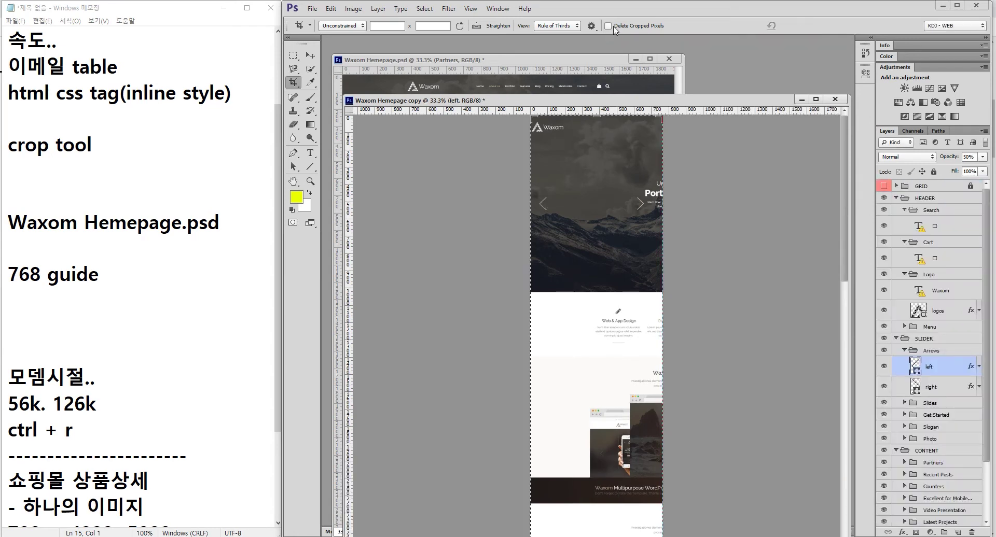
{"action": "left_click", "coordinate": [310, 55]}
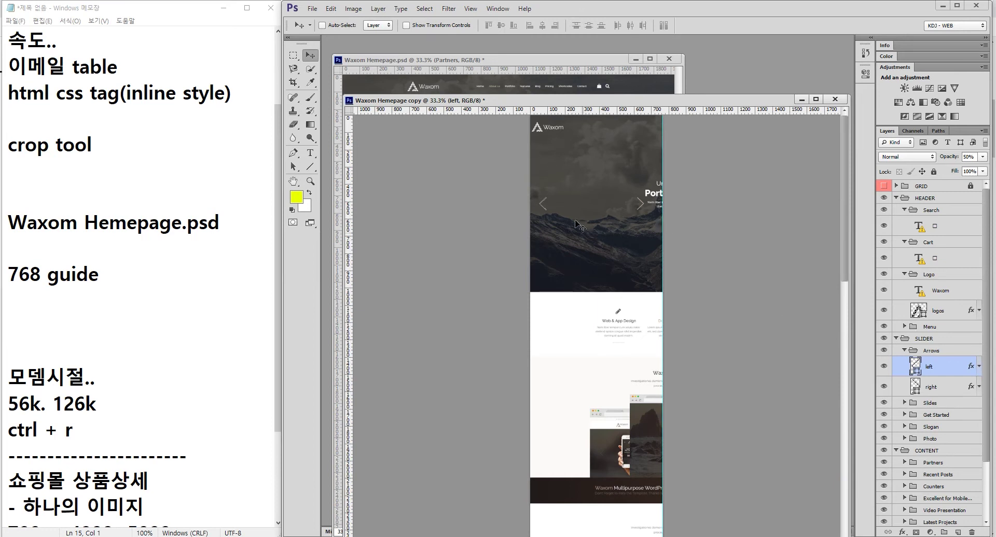
Select the slider photo layer and toggle its visibility to inspect it
{"action": "left_click", "coordinate": [592, 242], "text": "ctrl"}
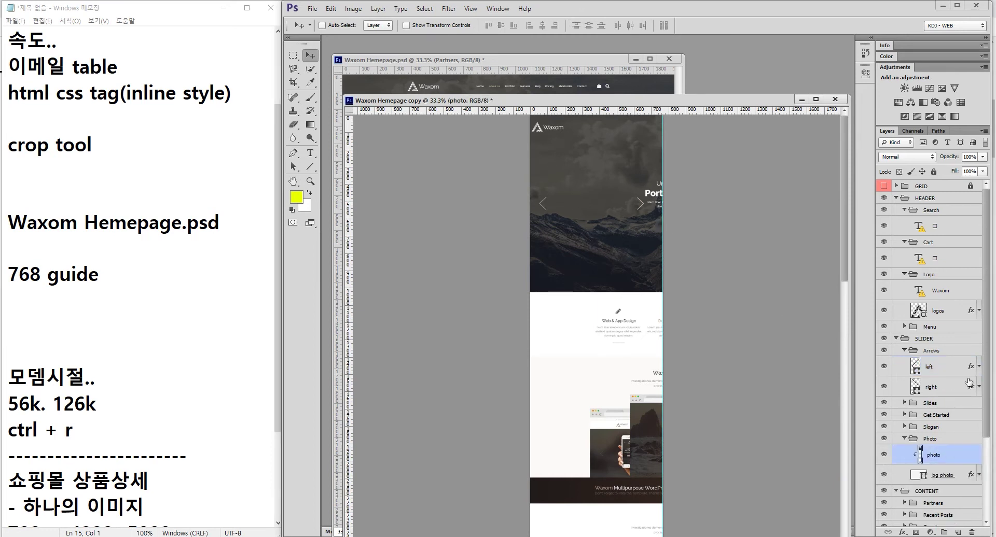
{"action": "left_click_drag", "start_coordinate": [985, 356], "coordinate": [992, 445]}
{"action": "left_click_drag", "start_coordinate": [875, 332], "coordinate": [987, 377]}
{"action": "key", "text": "Escape"}
{"action": "left_click", "coordinate": [884, 344]}
{"action": "left_click", "coordinate": [884, 345]}
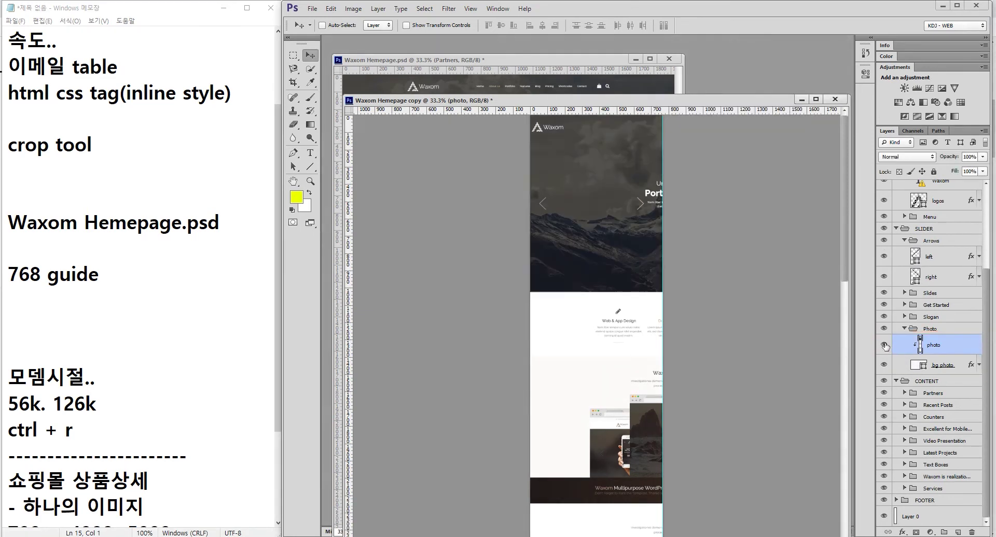
{"action": "left_click", "coordinate": [884, 345]}
{"action": "left_click", "coordinate": [884, 344]}
{"action": "left_click_drag", "start_coordinate": [876, 329], "coordinate": [953, 355]}
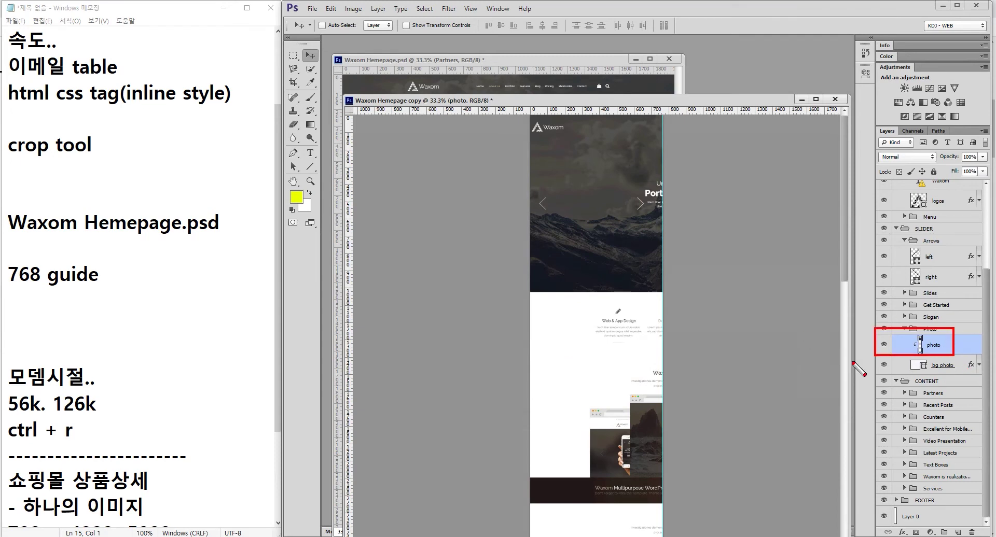
{"action": "left_click_drag", "start_coordinate": [584, 186], "coordinate": [599, 211]}
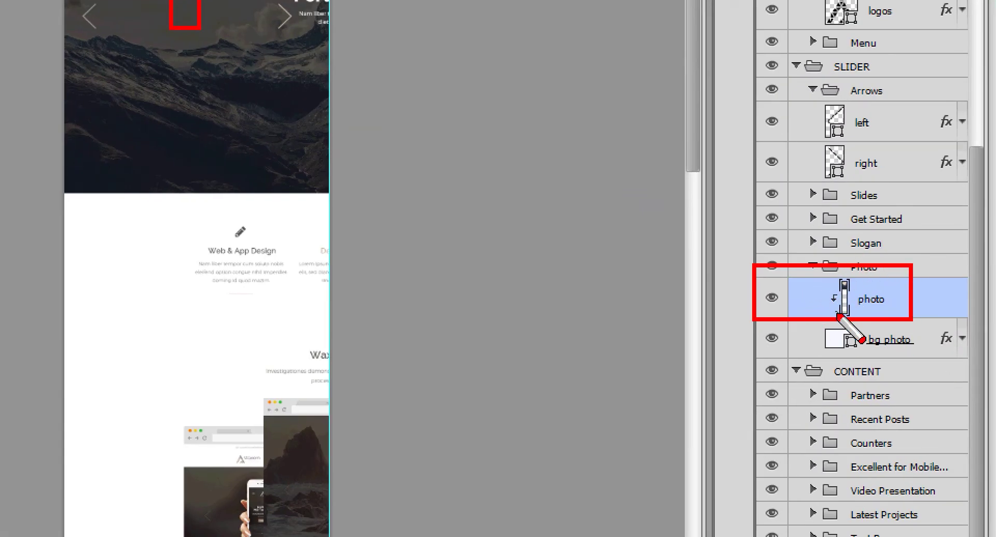
{"action": "key", "text": "Escape"}
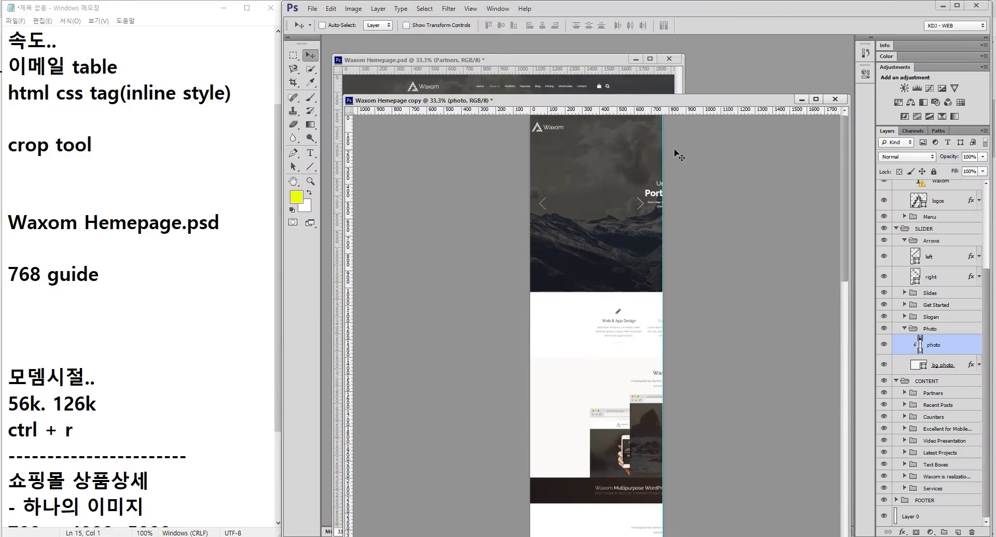
Slide the slider photo left so the mountain peak shows, then resize the copy window
{"action": "left_click", "coordinate": [293, 82]}
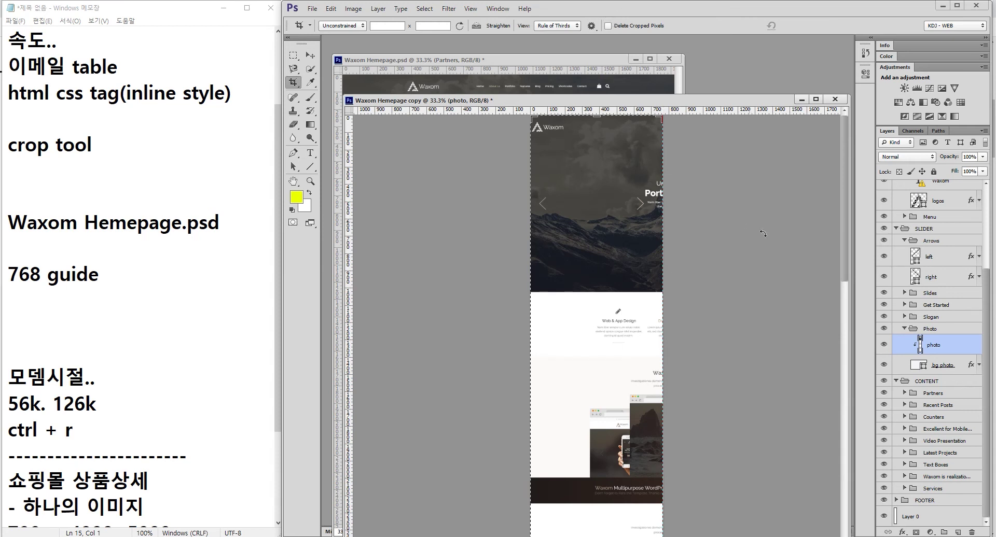
{"action": "left_click", "coordinate": [310, 54]}
{"action": "left_click_drag", "start_coordinate": [622, 244], "coordinate": [582, 242]}
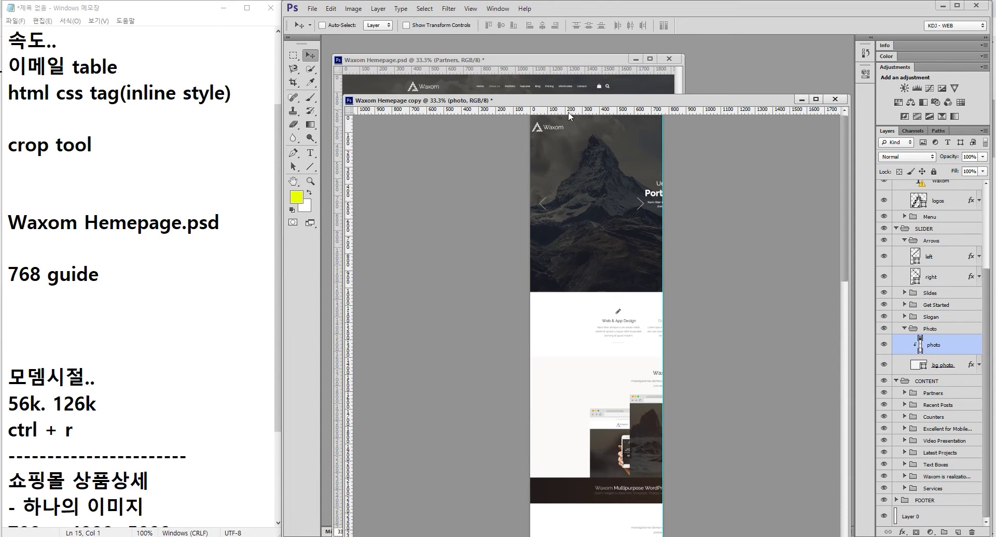
{"action": "left_click", "coordinate": [478, 60]}
{"action": "left_click", "coordinate": [718, 100]}
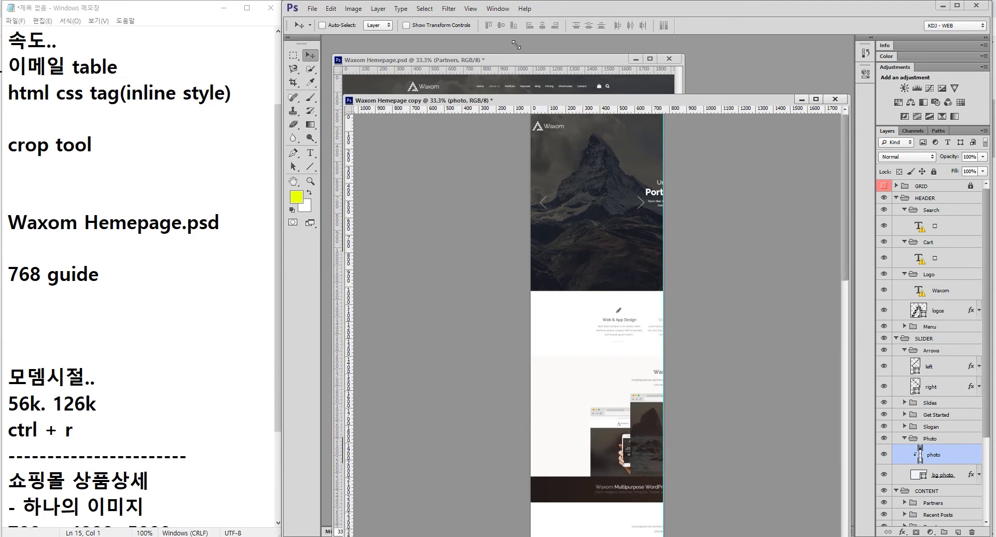
{"action": "left_click_drag", "start_coordinate": [343, 93], "coordinate": [554, 42]}
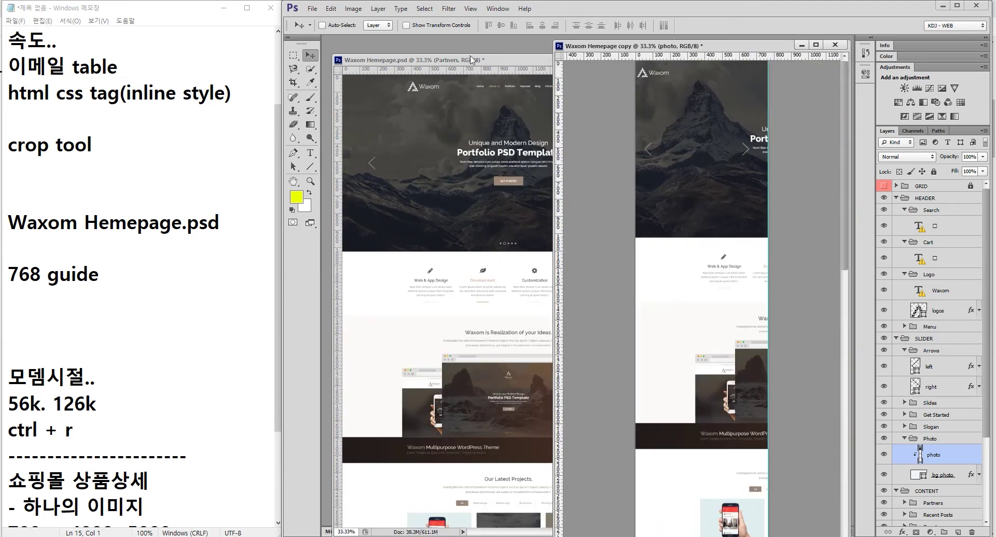
Re-crop the copy at the 768 px guide with Delete Cropped Pixels turned on
{"action": "left_click", "coordinate": [469, 59]}
{"action": "left_click", "coordinate": [701, 48]}
{"action": "left_click_drag", "start_coordinate": [710, 48], "coordinate": [650, 53]}
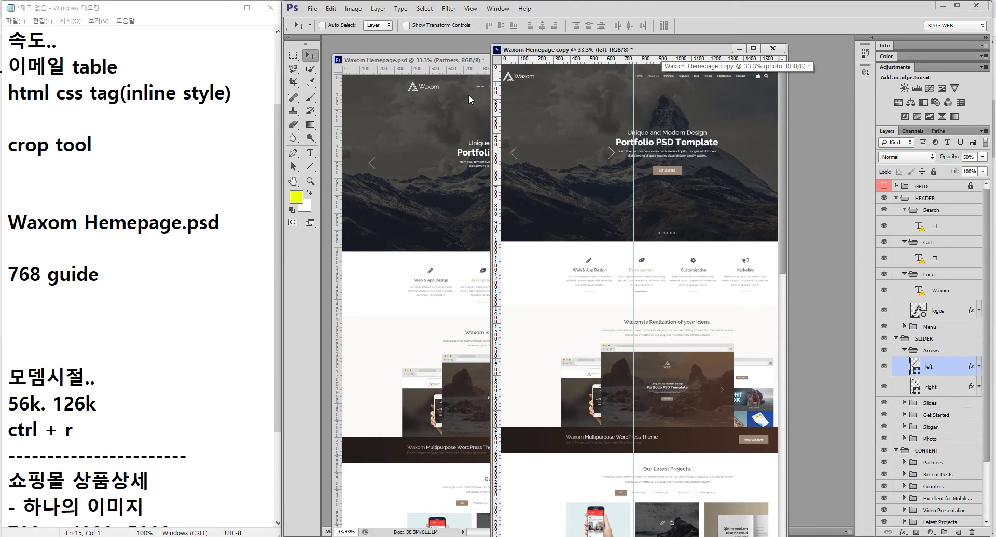
{"action": "left_click", "coordinate": [293, 82]}
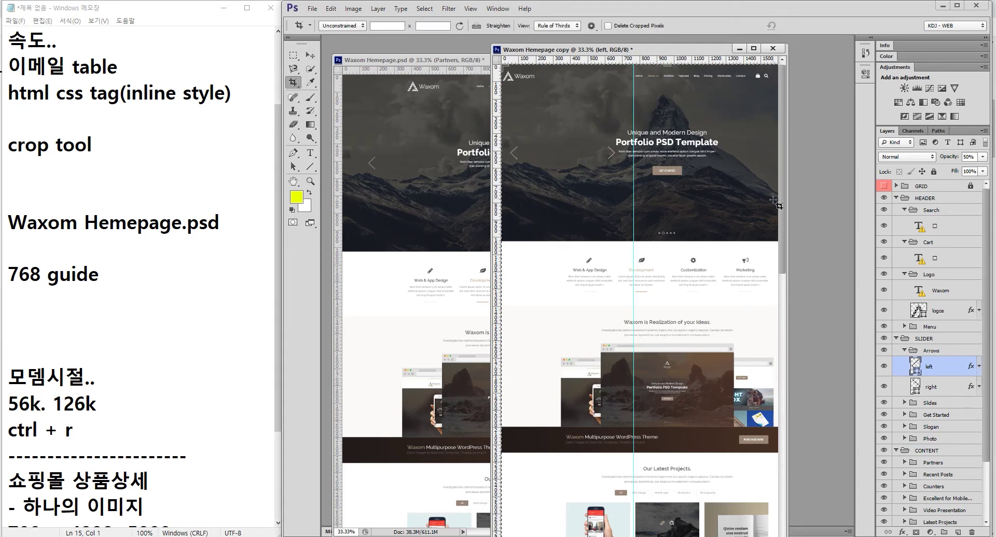
{"action": "mouse_move", "coordinate": [788, 198]}
{"action": "left_mouse_down"}
{"action": "mouse_move", "coordinate": [851, 198]}
{"action": "mouse_move", "coordinate": [740, 189]}
{"action": "left_mouse_up"}
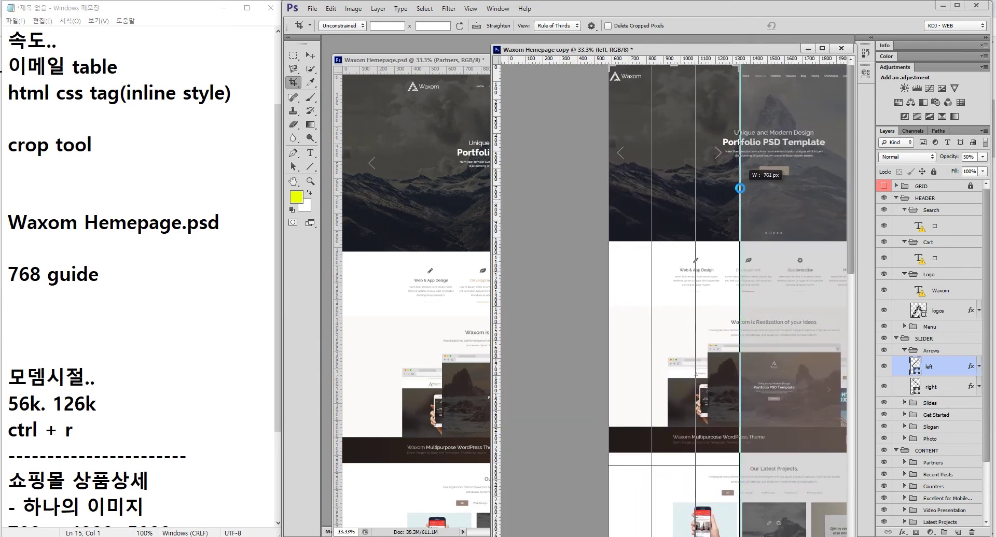
{"action": "left_click_drag", "start_coordinate": [740, 189], "coordinate": [740, 188]}
{"action": "left_click", "coordinate": [608, 26]}
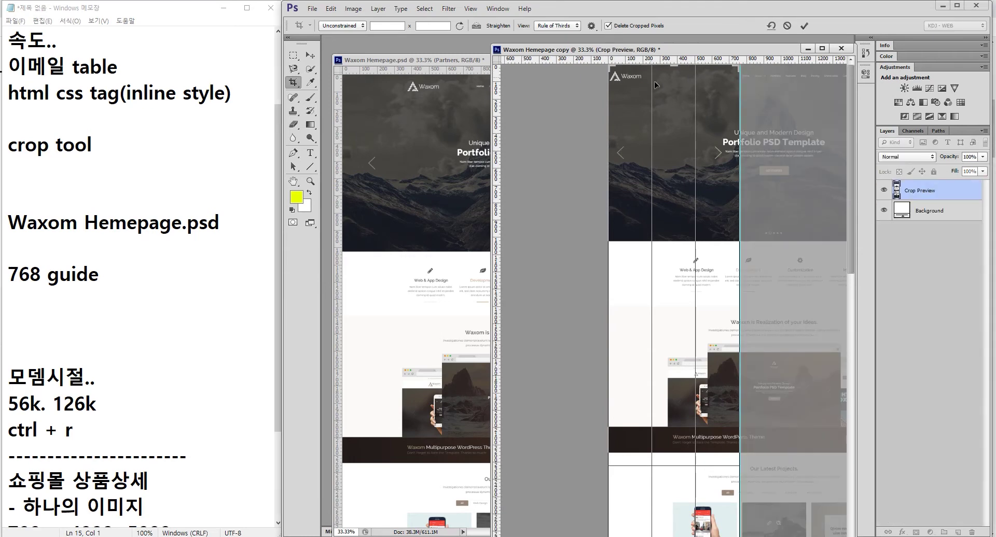
{"action": "key", "text": "Return"}
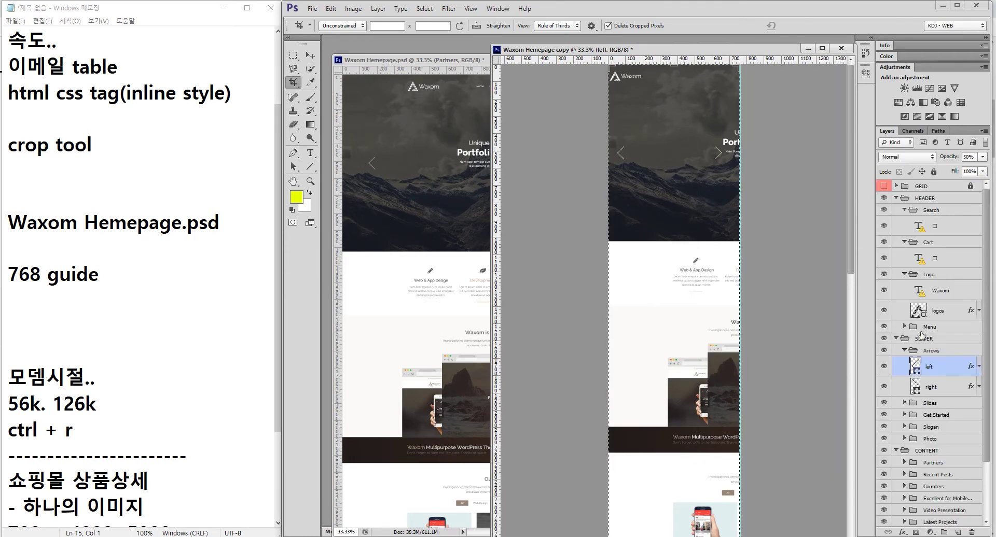
Select the slider photo layer and shift it about 93 px left
{"action": "key", "text": "v"}
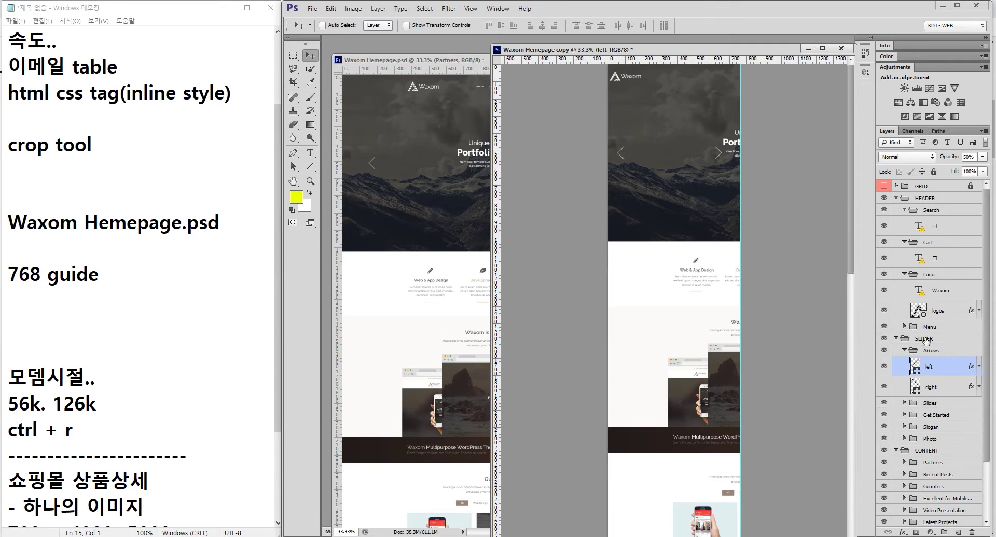
{"action": "left_click", "coordinate": [717, 159], "text": "ctrl"}
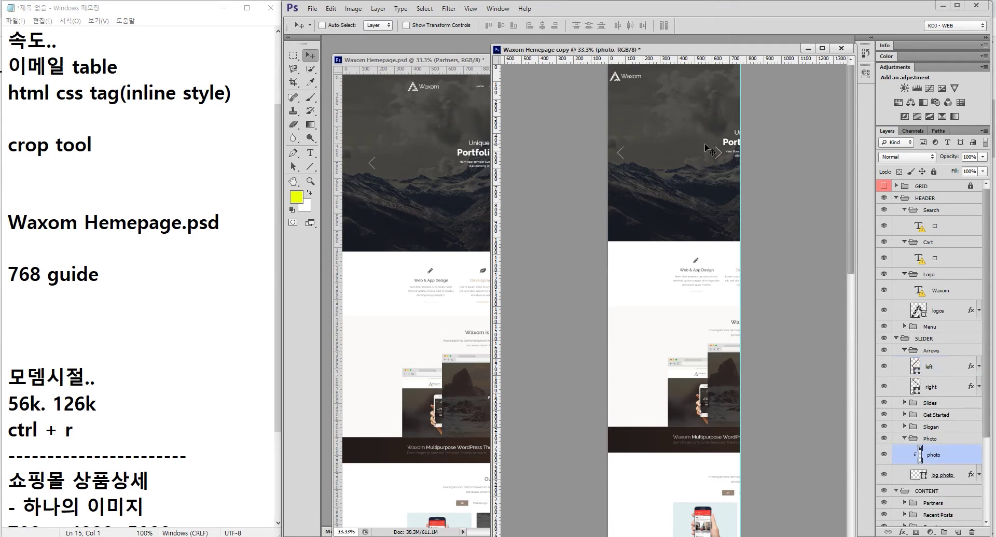
{"action": "left_click", "coordinate": [883, 455]}
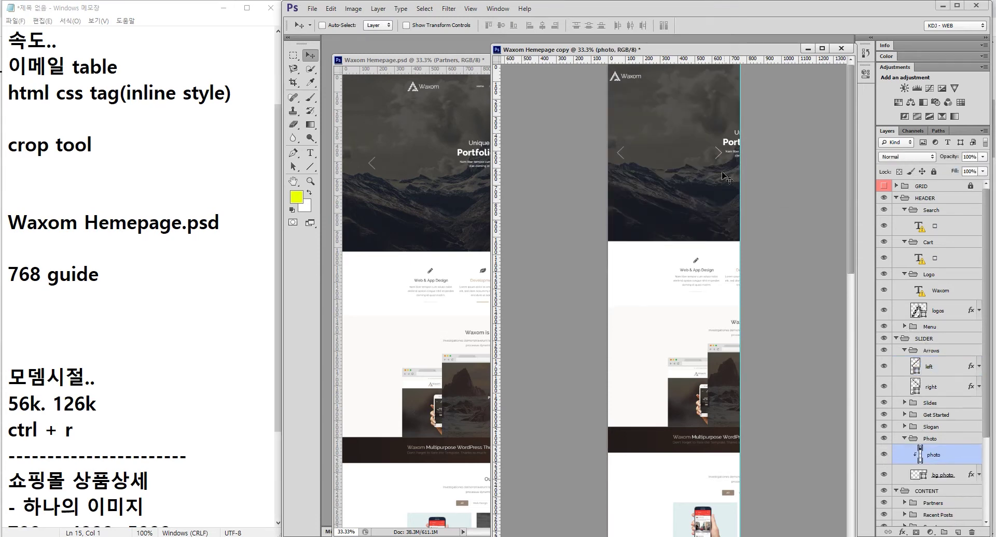
{"action": "left_click_drag", "start_coordinate": [715, 199], "coordinate": [666, 198]}
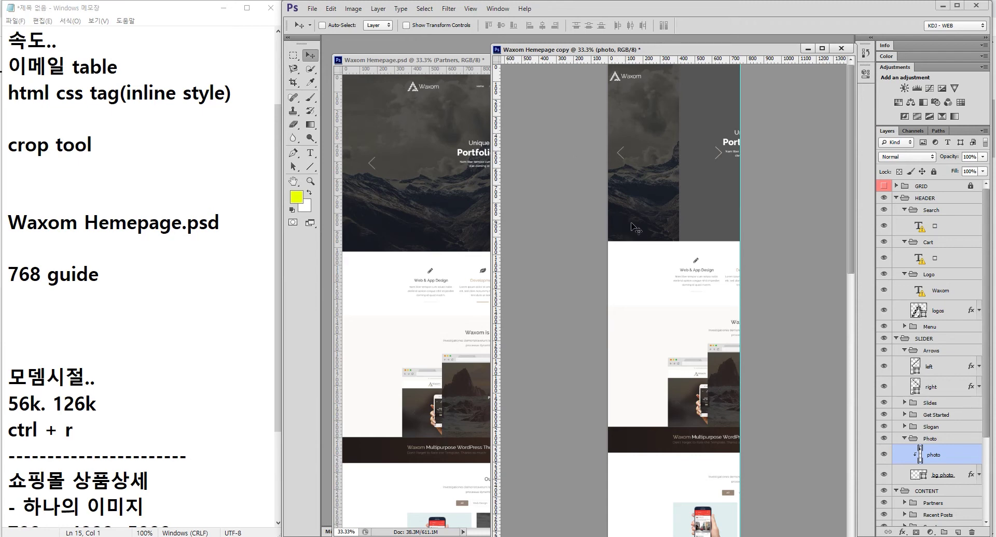
Select the Crop tool and highlight its Delete Cropped Pixels option
{"action": "left_click", "coordinate": [293, 83]}
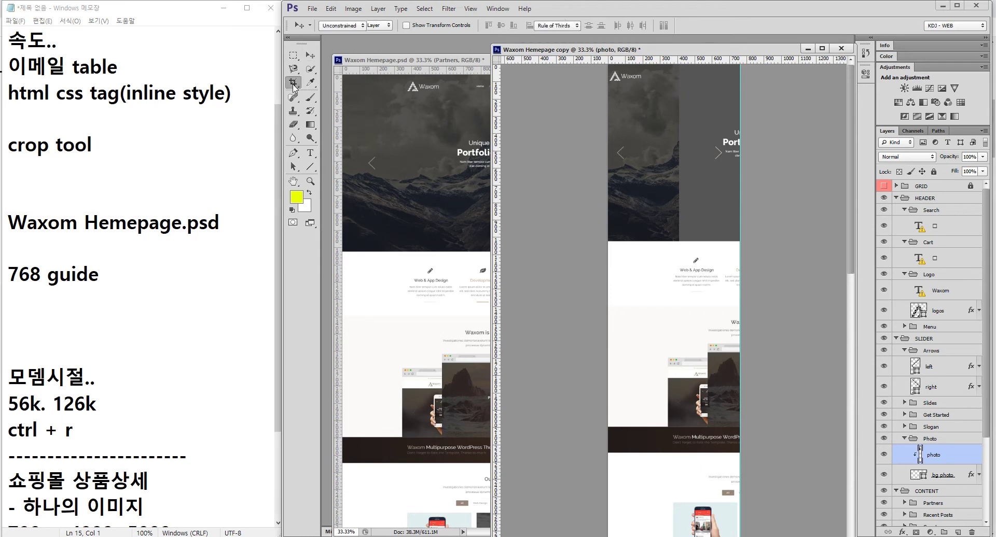
{"action": "left_click_drag", "start_coordinate": [604, 12], "coordinate": [617, 39]}
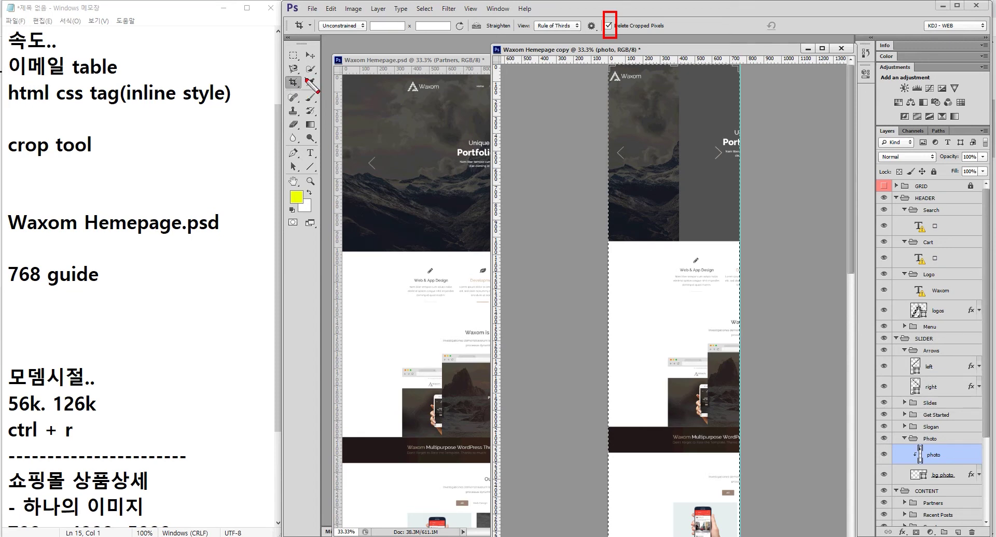
{"action": "key", "text": "Escape"}
In the notes, paste a dashed divider below the last note and add the heading 'eye dropper'
{"action": "left_click", "coordinate": [138, 273]}
{"action": "scroll", "coordinate": [179, 284], "scroll_direction": "down", "scroll_amount": 2}
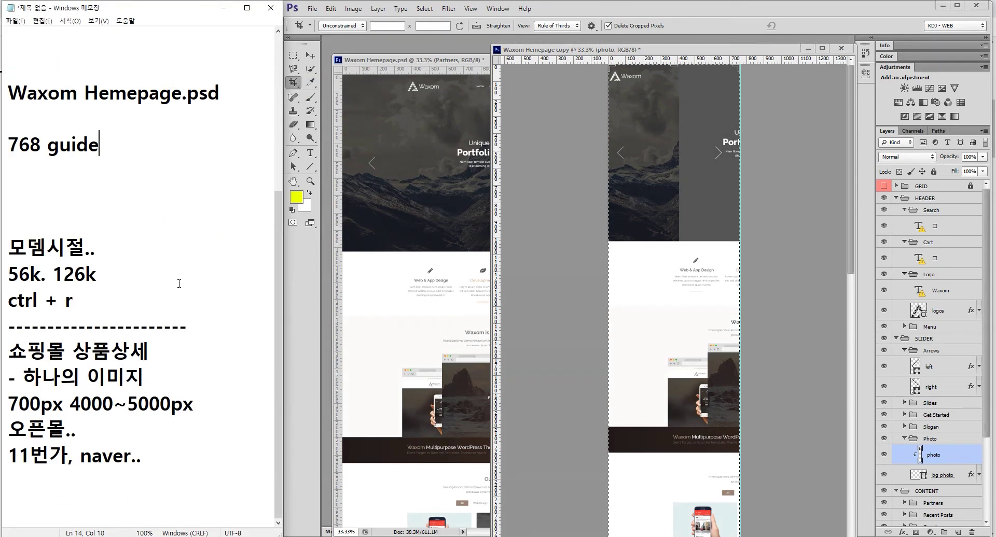
{"action": "left_click_drag", "start_coordinate": [188, 325], "coordinate": [9, 326]}
{"action": "key", "text": "ctrl+c"}
{"action": "left_click", "coordinate": [194, 463]}
{"action": "key", "text": "Return"}
{"action": "key", "text": "ctrl+v"}
{"action": "key", "text": "Return"}
{"action": "key", "text": "Return"}
{"action": "key", "text": "Return"}
{"action": "key", "text": "Return"}
{"action": "key", "text": "Return"}
{"action": "key", "text": "Return"}
{"action": "key", "text": "Return"}
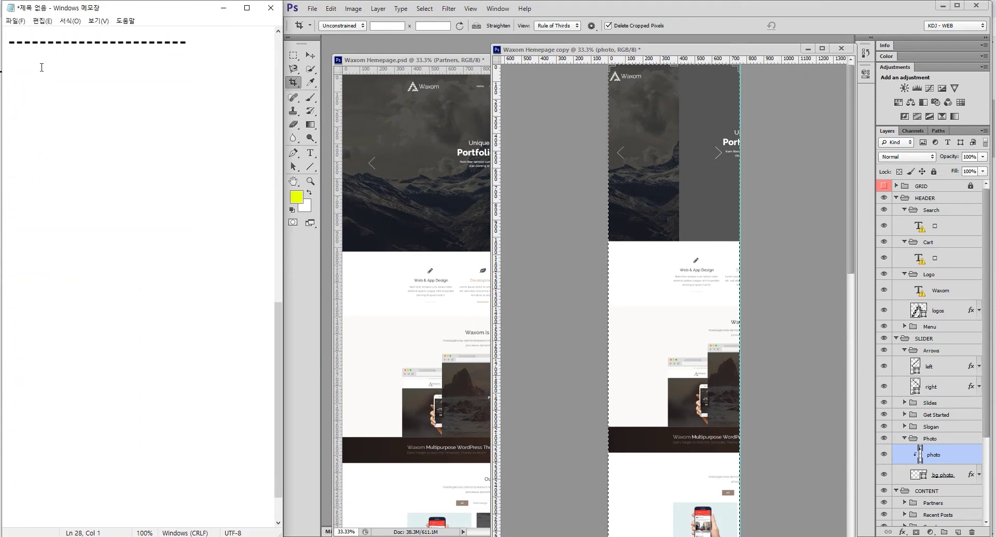
{"action": "type", "text": "eye dropper"}
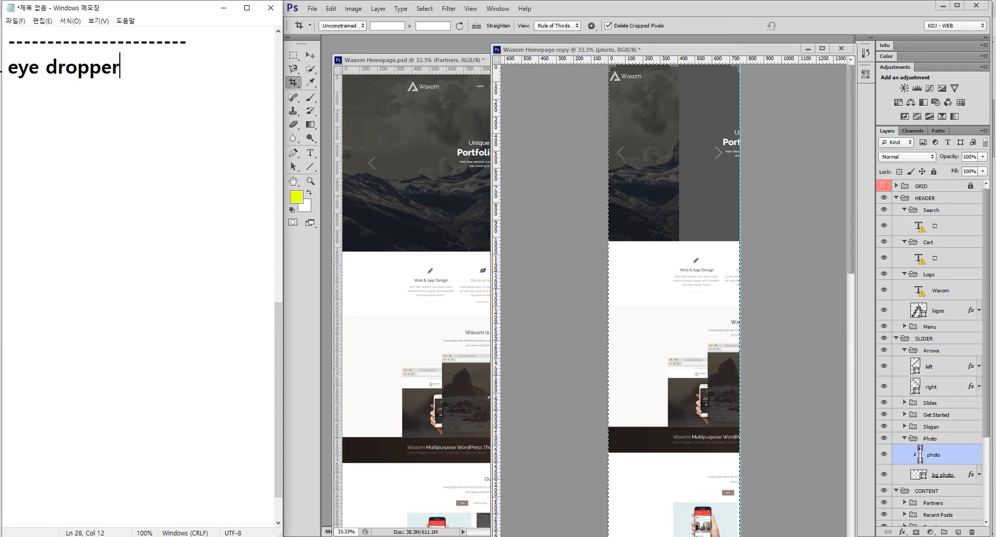
{"action": "left_click", "coordinate": [439, 51]}
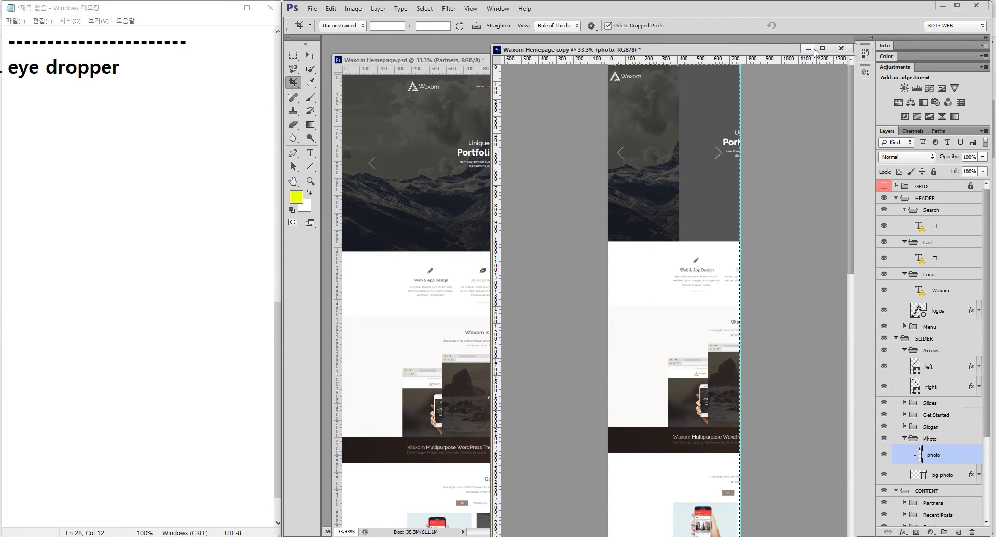
Bring Waxom Hemepage.psd forward with the Move tool and note 색상 under eye dropper
{"action": "left_click", "coordinate": [808, 49]}
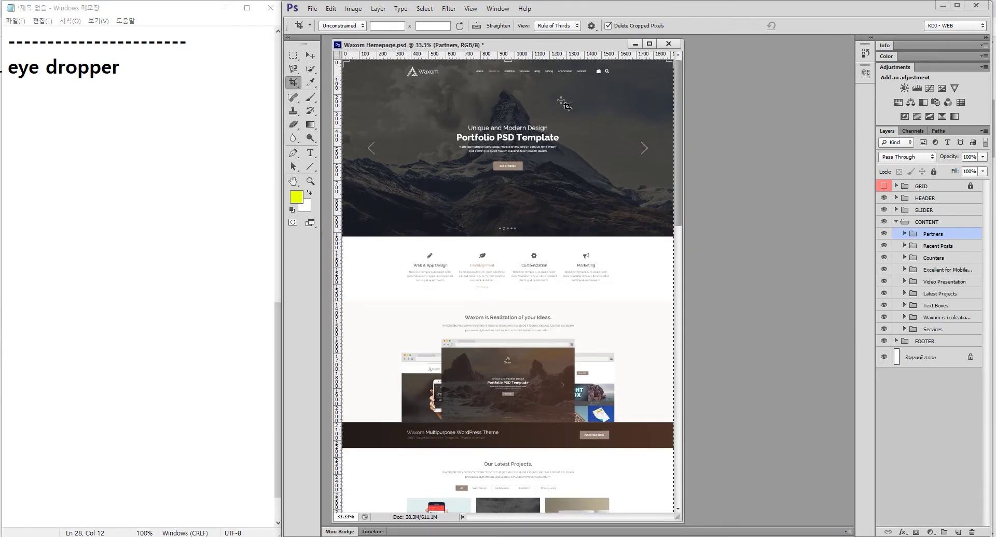
{"action": "left_click", "coordinate": [310, 55]}
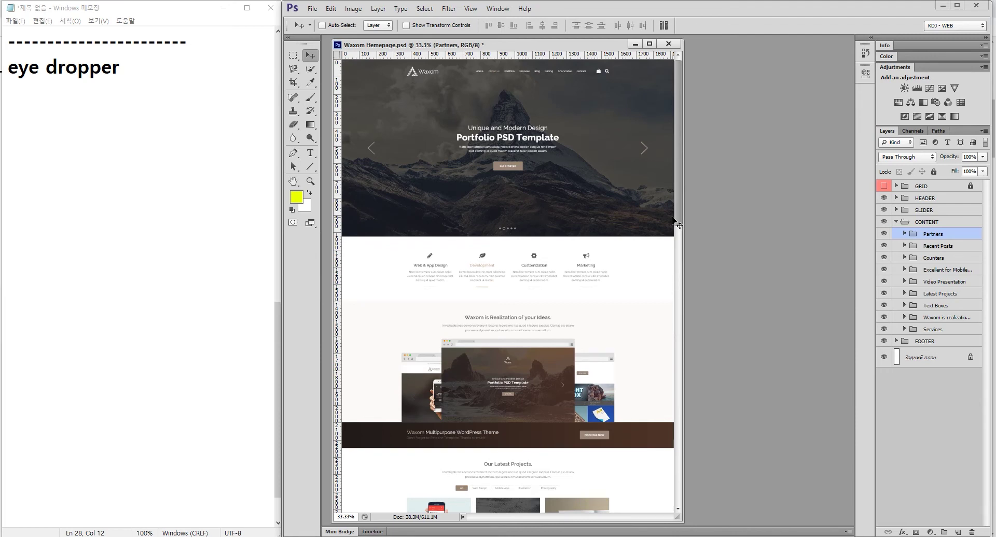
{"action": "left_click", "coordinate": [193, 69]}
{"action": "key", "text": "Return"}
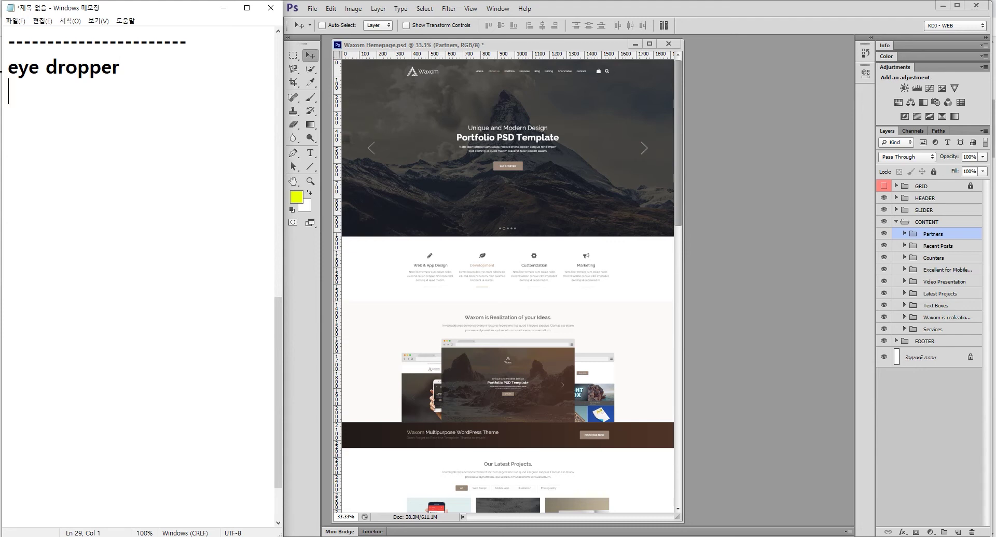
{"action": "type", "text": "색상"}
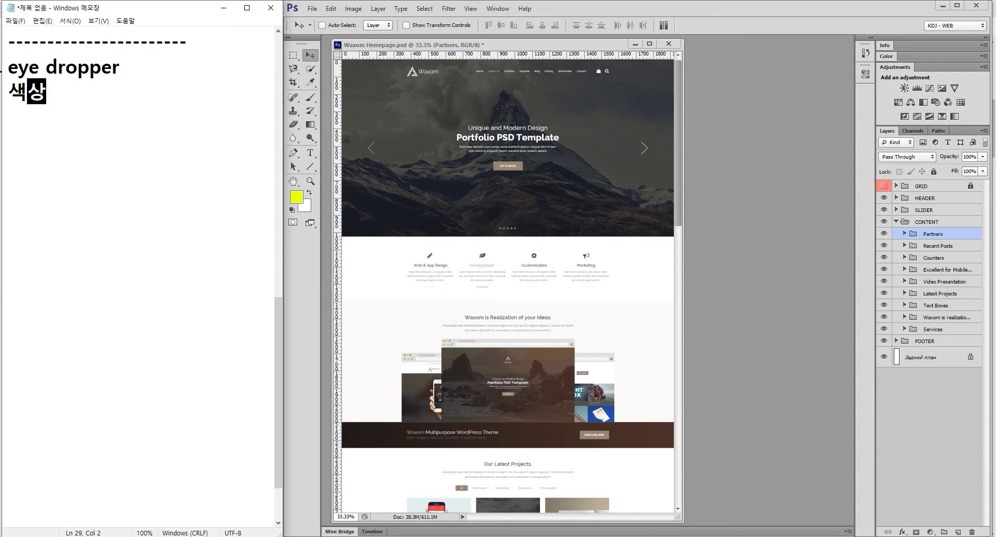
{"action": "key", "text": "Right"}
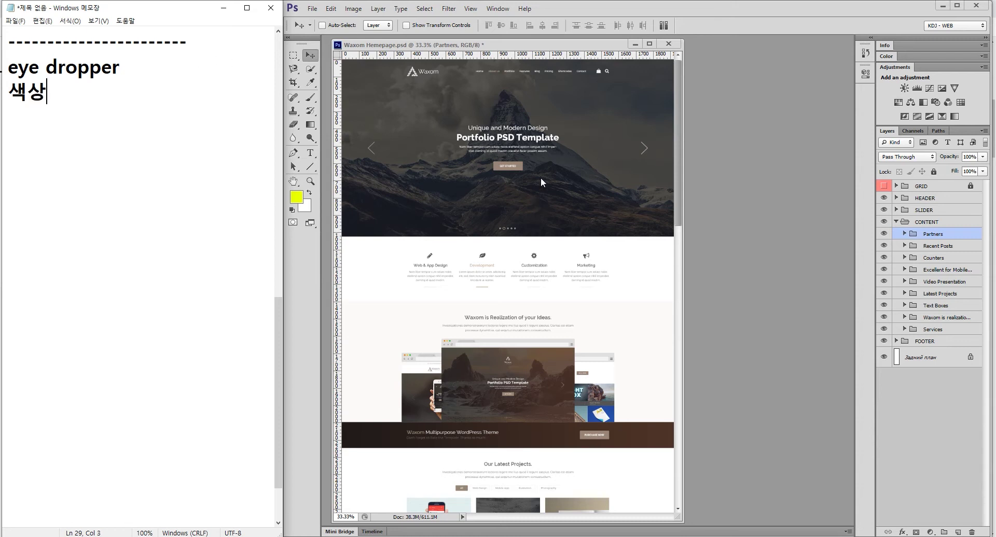
Zoom to 200% on GET STARTED, widen the document window, then zoom back out to the banner
{"action": "left_click", "coordinate": [509, 164]}
{"action": "left_click", "coordinate": [510, 168]}
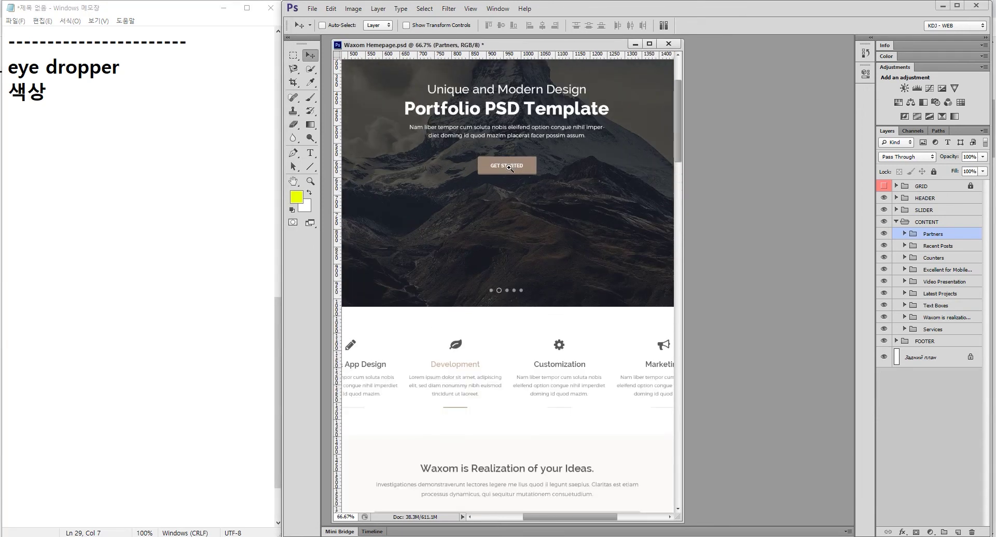
{"action": "left_click", "coordinate": [510, 168]}
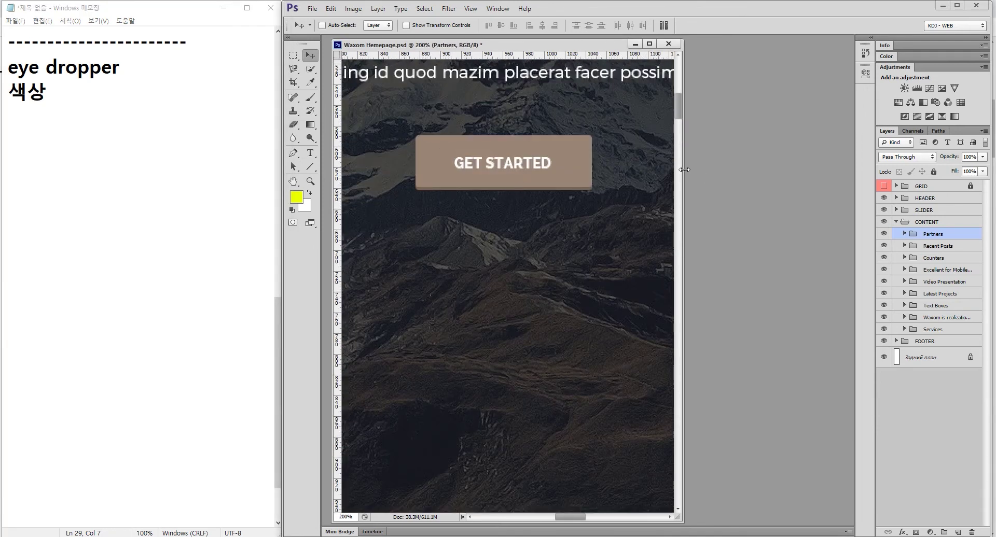
{"action": "left_click_drag", "start_coordinate": [685, 169], "coordinate": [876, 156]}
{"action": "key", "text": "ctrl+minus"}
{"action": "key", "text": "ctrl+minus"}
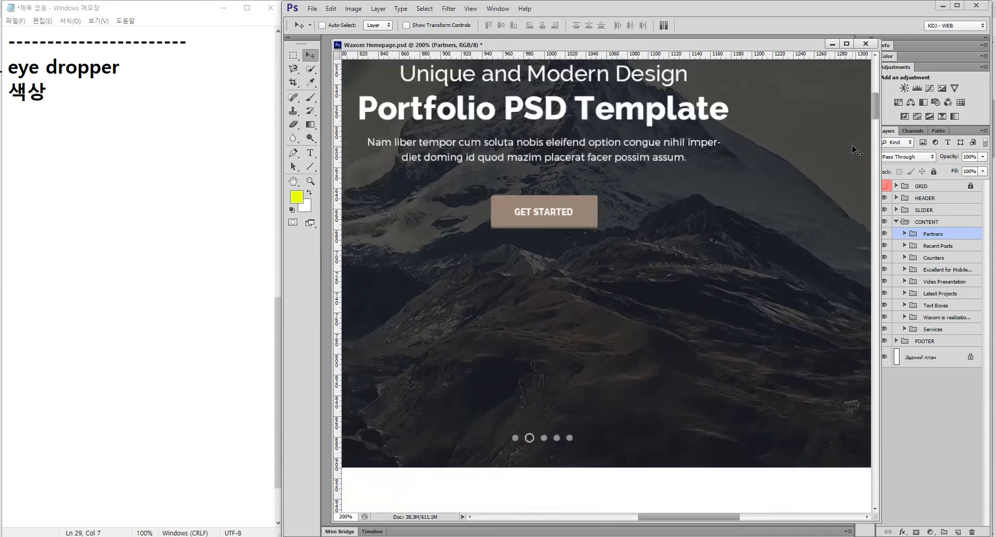
{"action": "left_click_drag", "start_coordinate": [716, 141], "coordinate": [760, 252]}
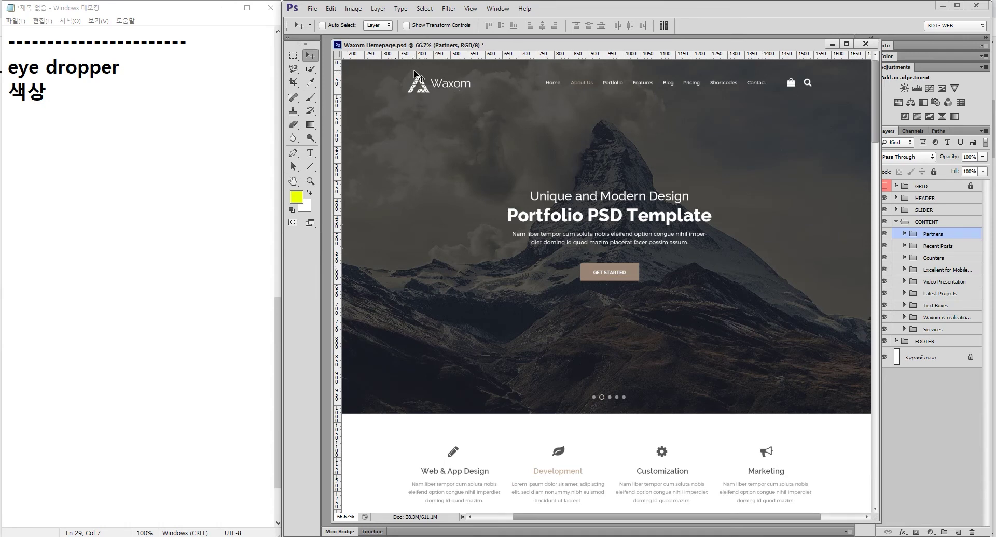
Annotate the cart icon, the GET STARTED button, the Move tool and its auto-select settings
{"action": "left_click_drag", "start_coordinate": [778, 72], "coordinate": [797, 90]}
{"action": "left_click_drag", "start_coordinate": [557, 251], "coordinate": [656, 285]}
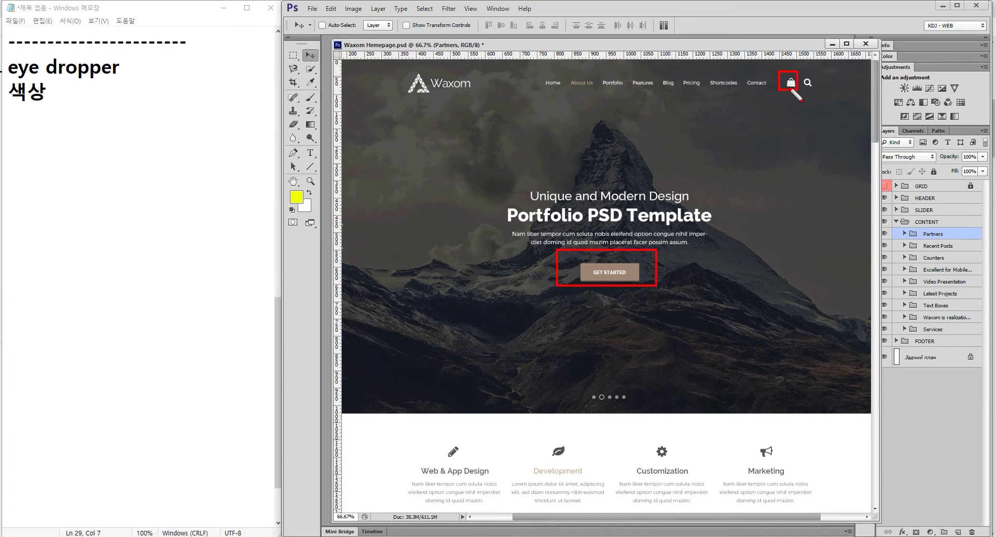
{"action": "key", "text": "Escape"}
{"action": "key", "text": "ctrl+2"}
{"action": "left_click_drag", "start_coordinate": [304, 40], "coordinate": [321, 62]}
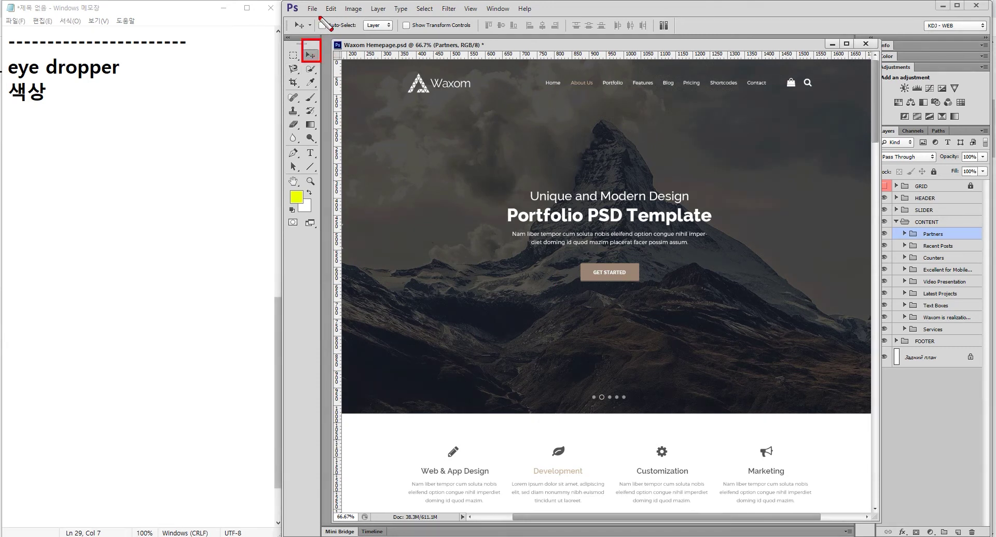
{"action": "mouse_move", "coordinate": [318, 15]}
{"action": "left_mouse_down"}
{"action": "mouse_move", "coordinate": [328, 32]}
{"action": "mouse_move", "coordinate": [392, 35]}
{"action": "left_mouse_up"}
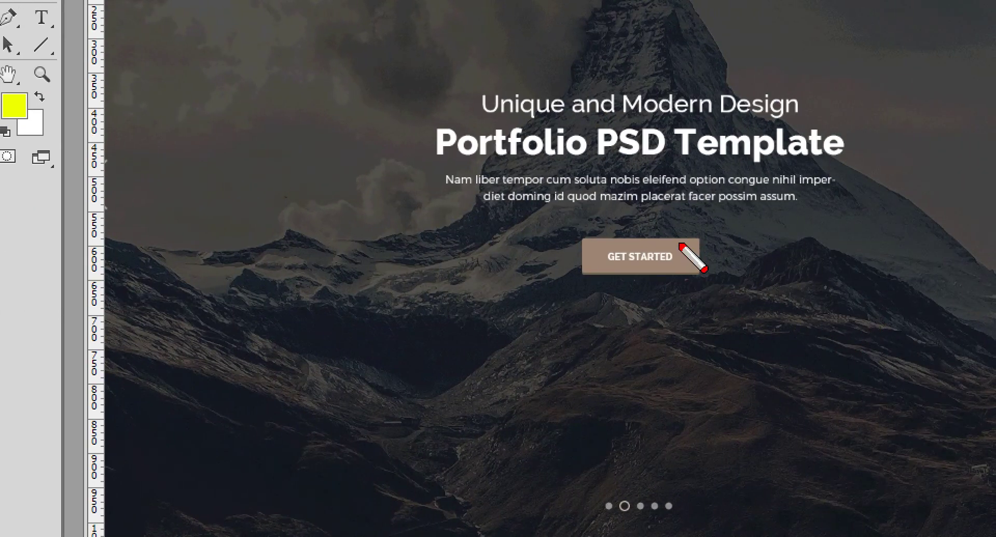
{"action": "left_click_drag", "start_coordinate": [677, 244], "coordinate": [688, 263]}
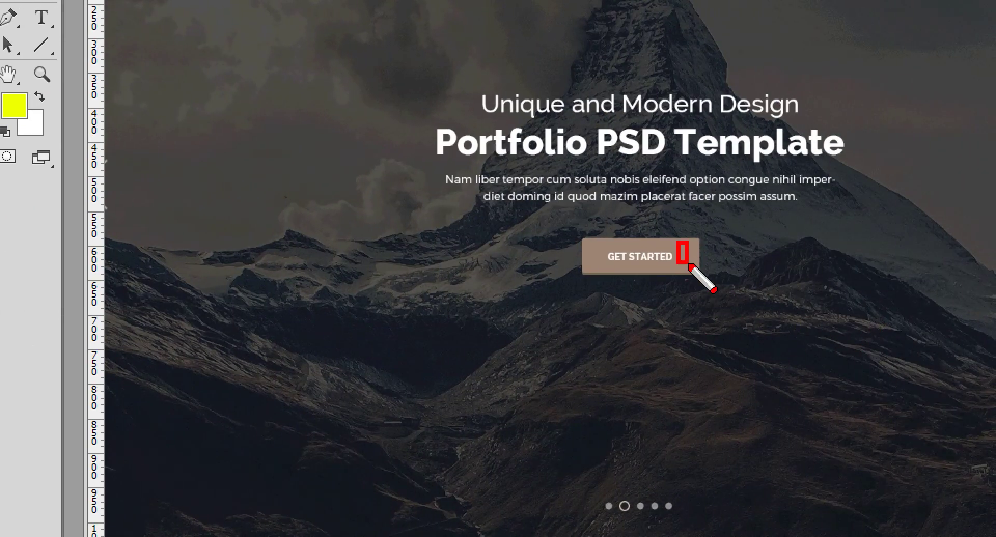
{"action": "key", "text": "Escape"}
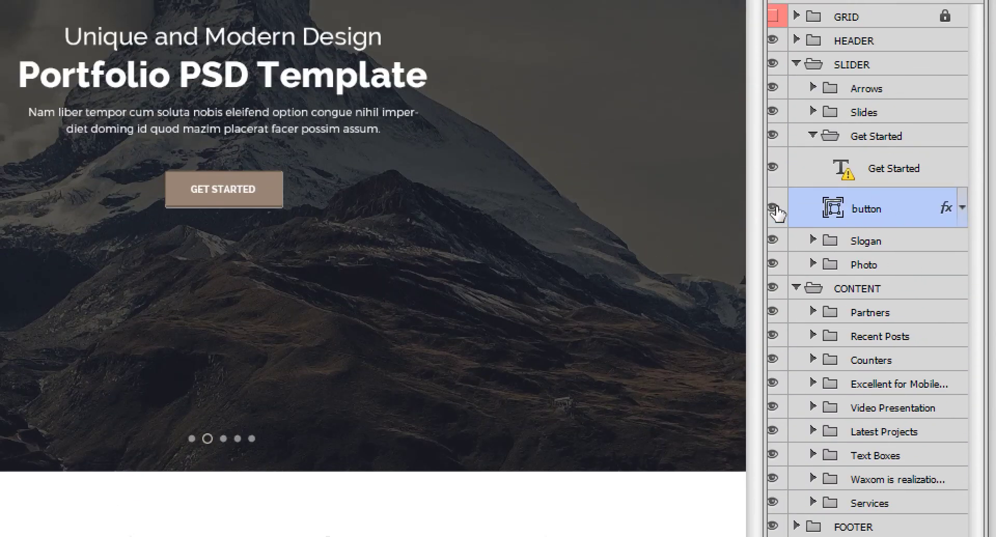
{"action": "left_click", "coordinate": [773, 208]}
{"action": "left_click", "coordinate": [773, 208]}
{"action": "left_click", "coordinate": [773, 208]}
{"action": "left_click", "coordinate": [773, 208]}
{"action": "left_click", "coordinate": [773, 208]}
{"action": "left_click", "coordinate": [773, 209]}
{"action": "left_click", "coordinate": [773, 208]}
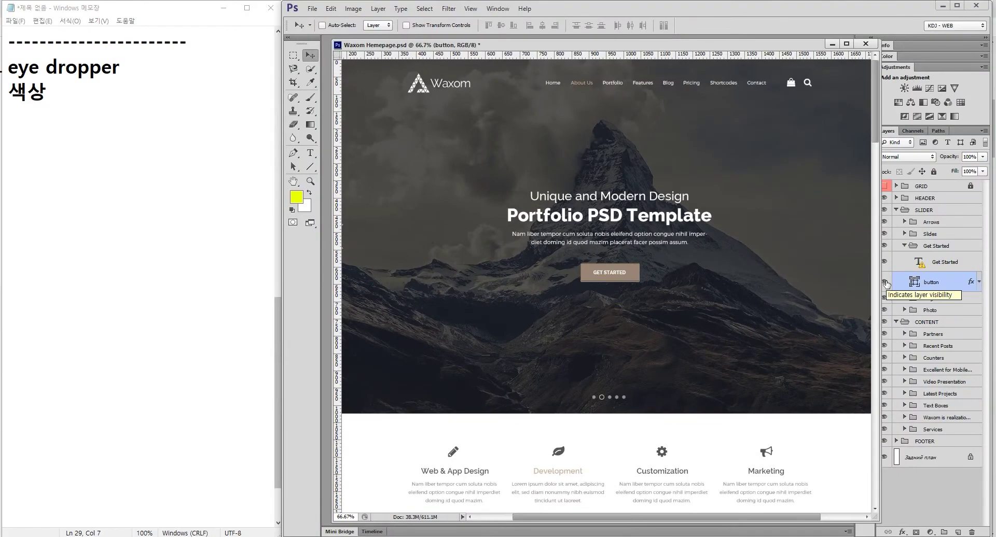
{"action": "double_click", "coordinate": [915, 283]}
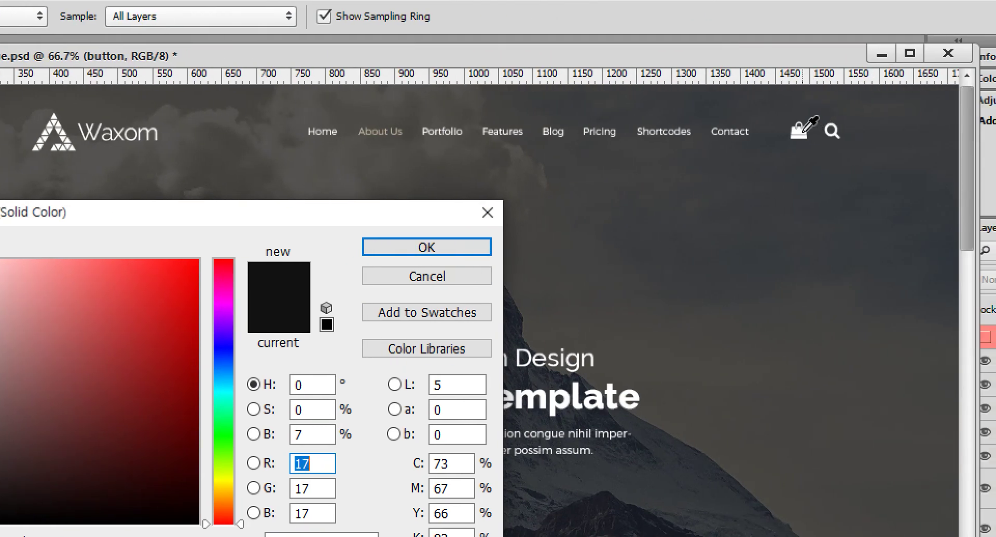
{"action": "left_click", "coordinate": [804, 132]}
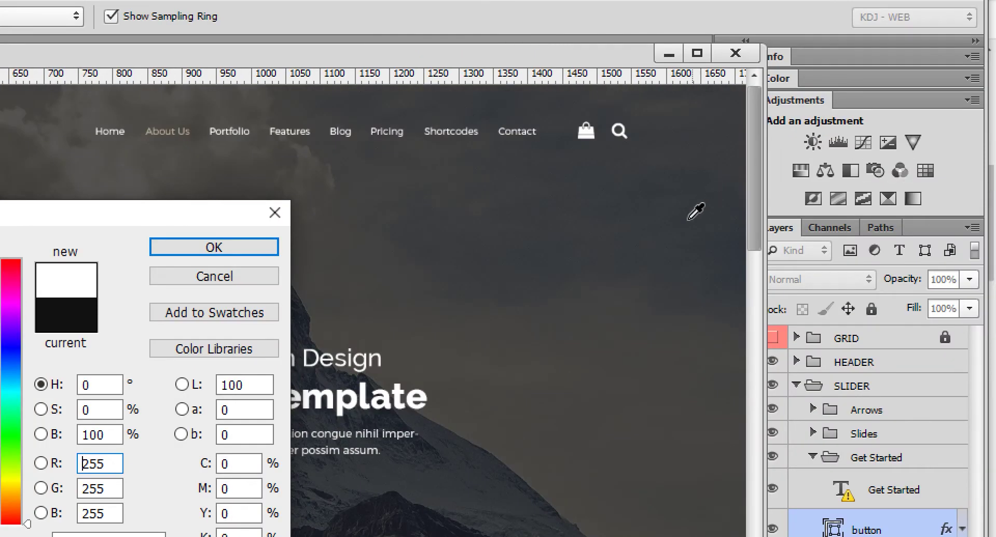
{"action": "left_click", "coordinate": [629, 207]}
{"action": "left_click", "coordinate": [300, 195]}
{"action": "left_click", "coordinate": [467, 430]}
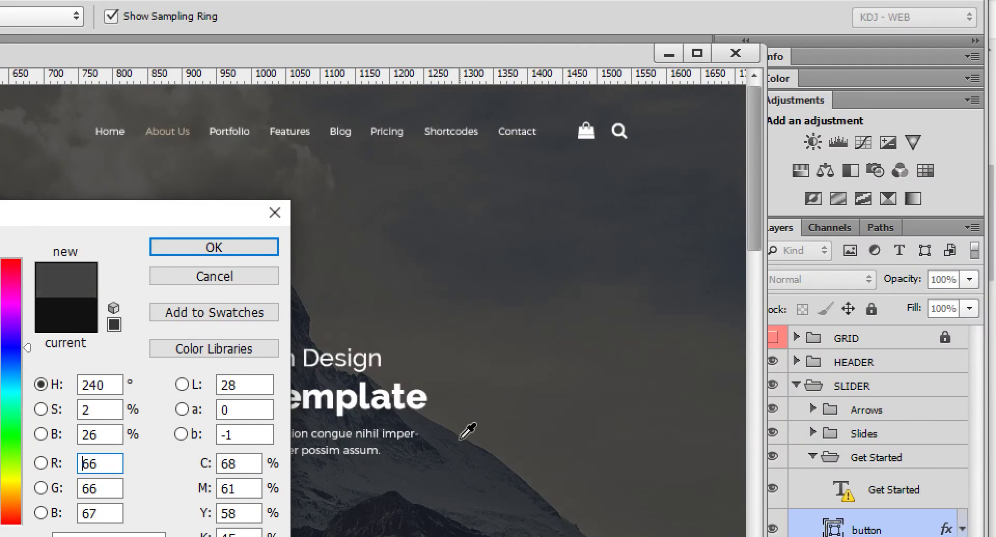
{"action": "left_click", "coordinate": [440, 216]}
{"action": "left_click", "coordinate": [376, 130]}
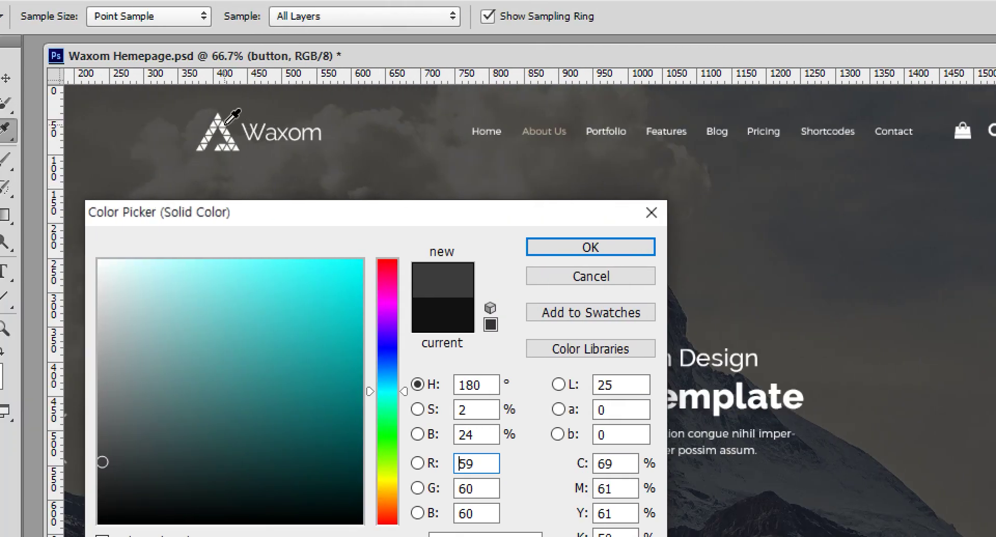
{"action": "left_click", "coordinate": [223, 128]}
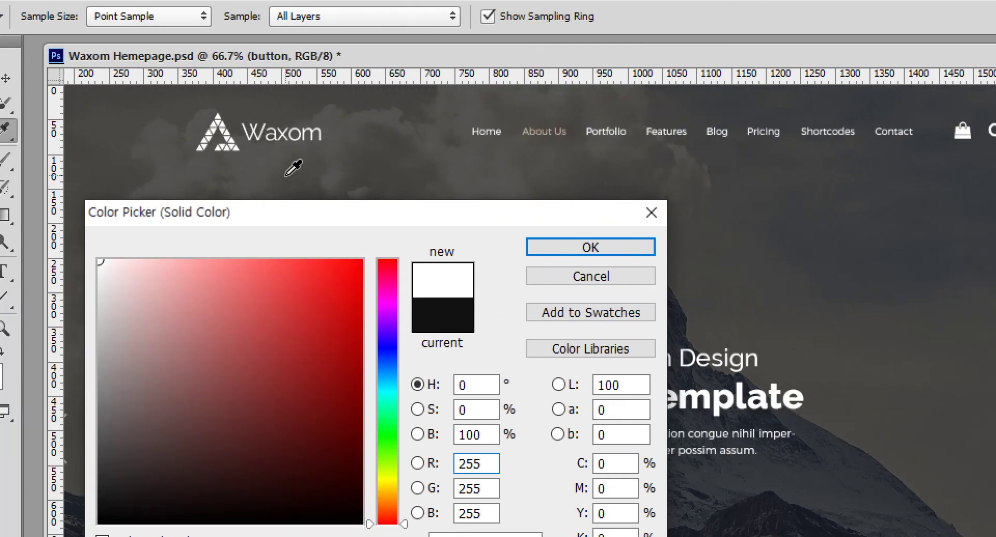
{"action": "left_click", "coordinate": [640, 277]}
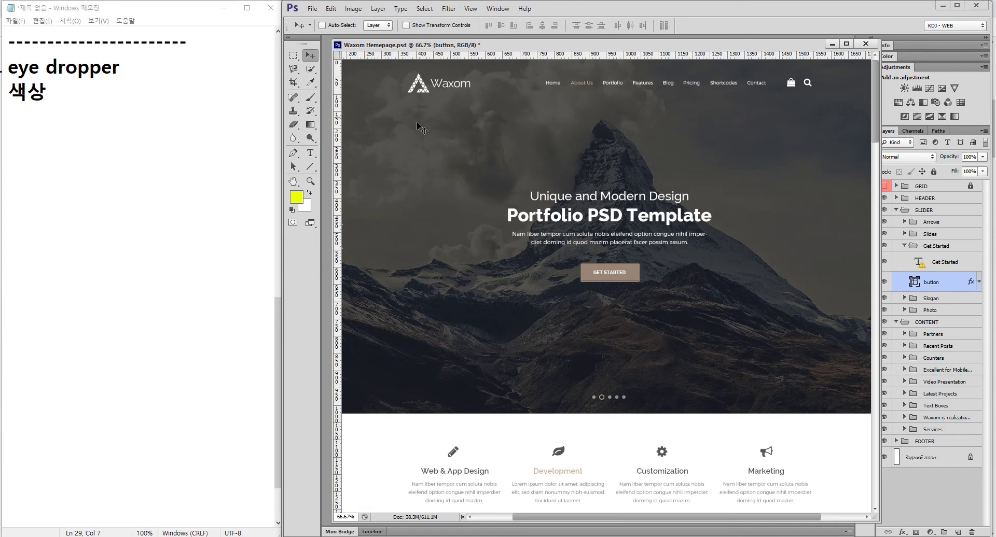
Use the Eyedropper to sample the dark sky and the GET STARTED button's tan as foreground colour
{"action": "left_click", "coordinate": [311, 81]}
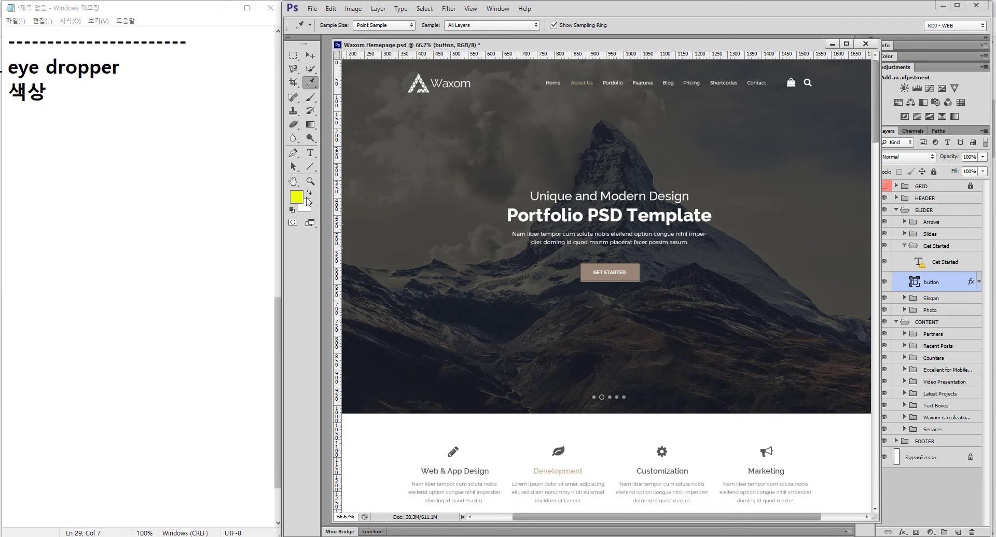
{"action": "left_click", "coordinate": [467, 219]}
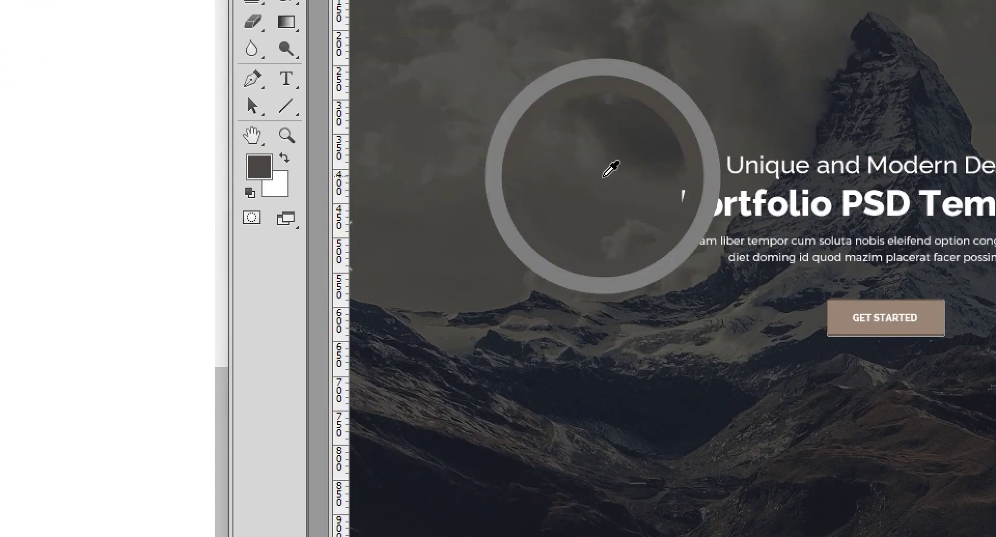
{"action": "left_click", "coordinate": [836, 315]}
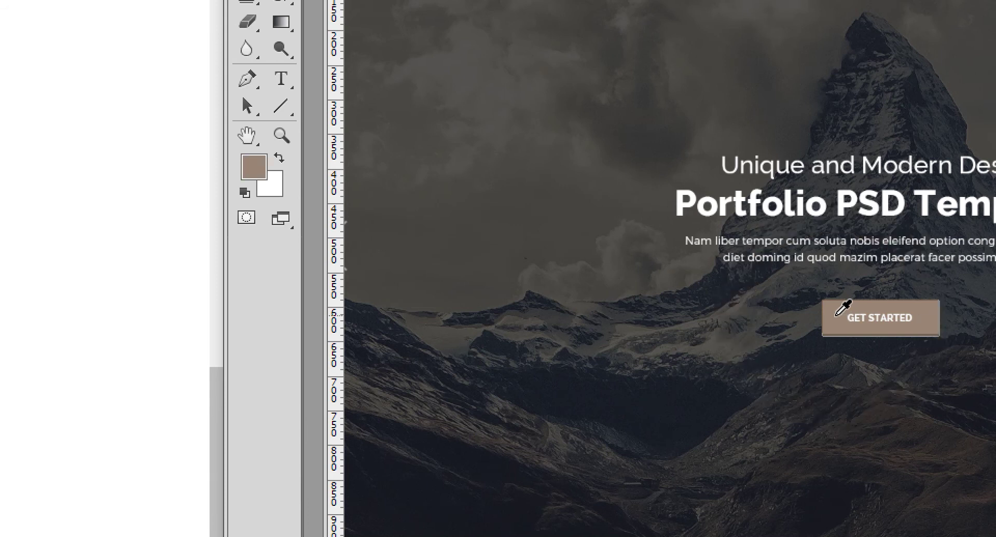
{"action": "left_click", "coordinate": [585, 266]}
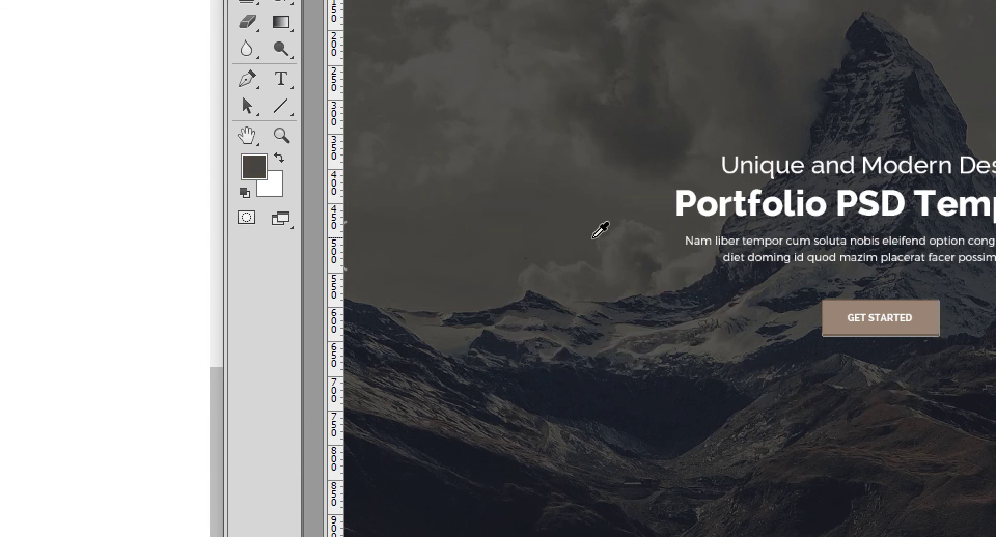
{"action": "left_click", "coordinate": [836, 315]}
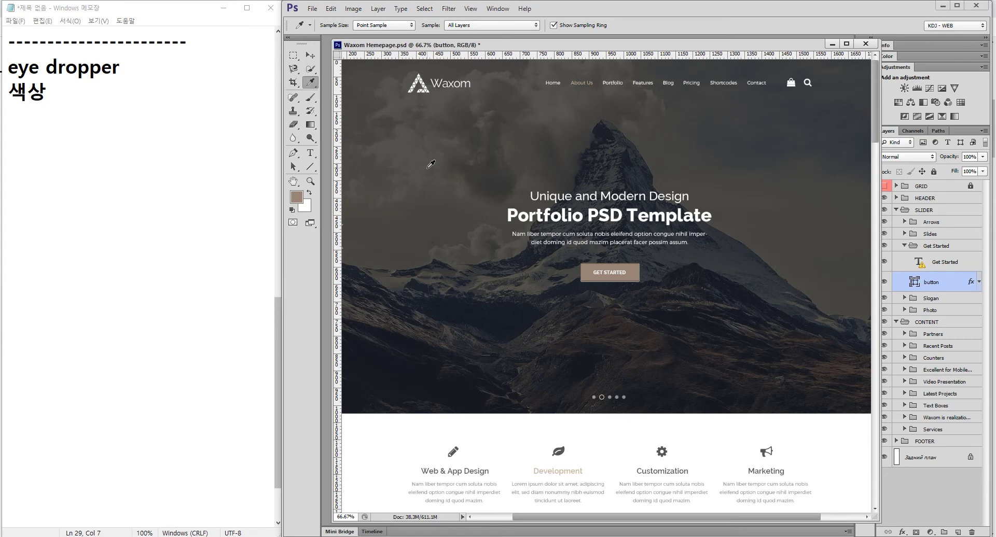
Place three Color Sampler points on the sky and the GET STARTED button, and mark their readouts
{"action": "right_click", "coordinate": [313, 86]}
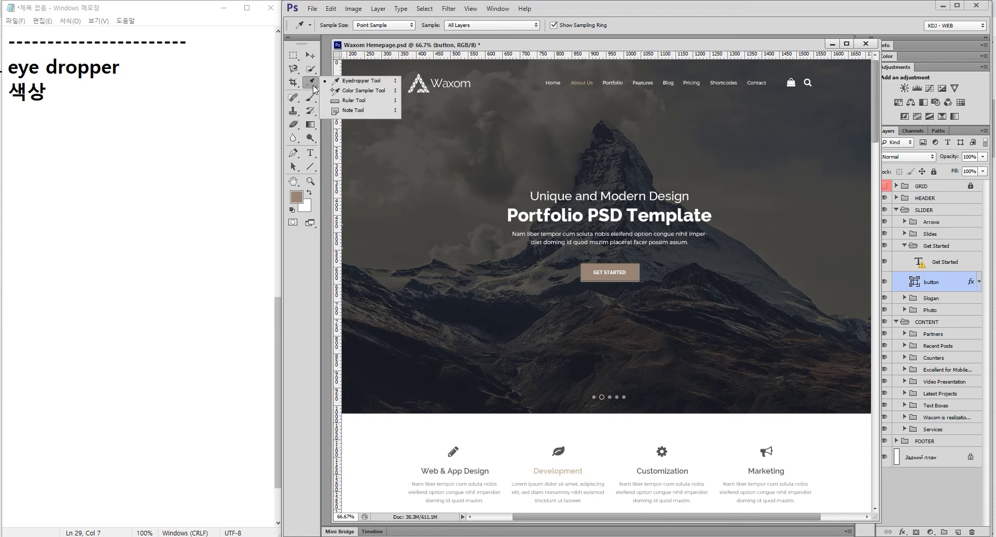
{"action": "left_click", "coordinate": [347, 91]}
{"action": "left_click", "coordinate": [475, 110]}
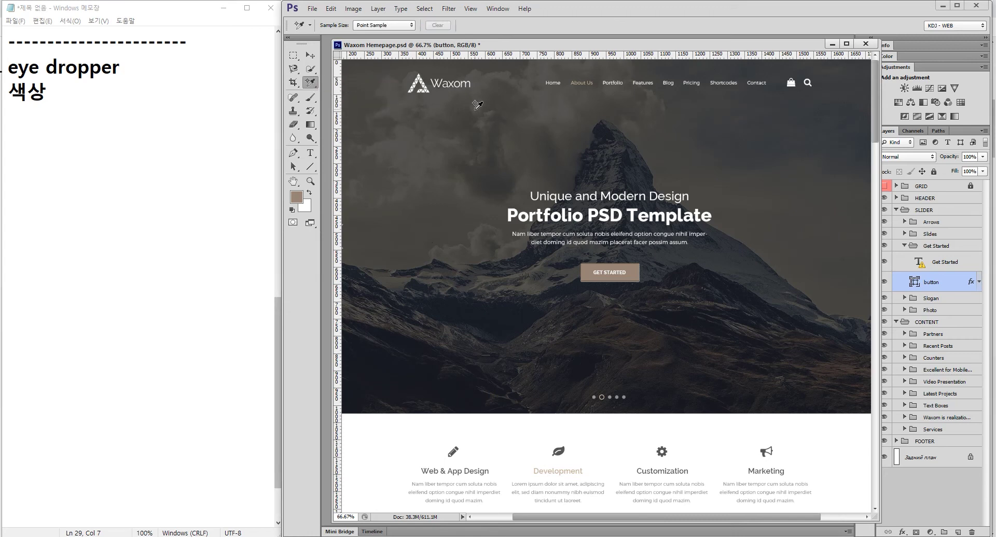
{"action": "left_click", "coordinate": [463, 180]}
{"action": "left_click", "coordinate": [632, 275]}
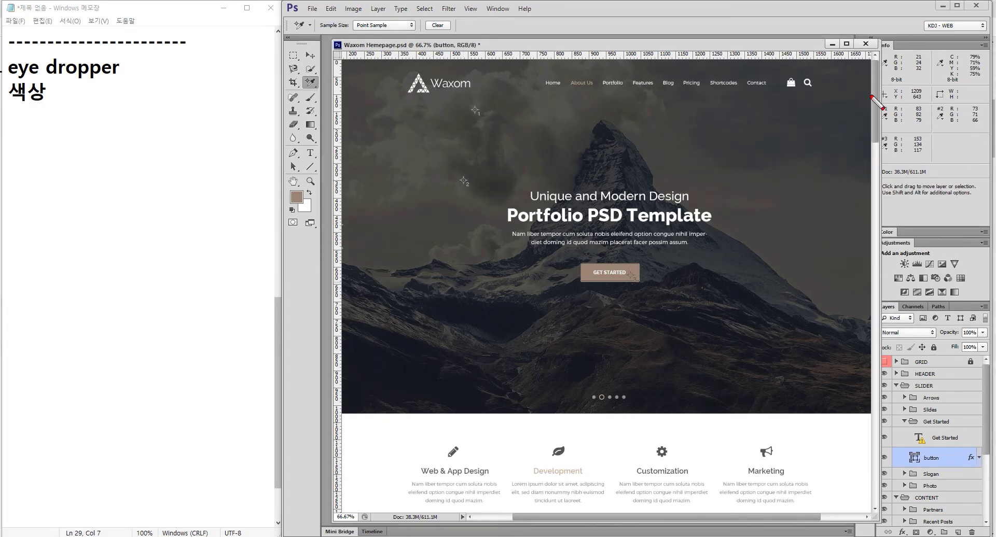
{"action": "left_click_drag", "start_coordinate": [870, 95], "coordinate": [934, 133]}
{"action": "left_click_drag", "start_coordinate": [934, 98], "coordinate": [978, 138]}
{"action": "left_click_drag", "start_coordinate": [878, 133], "coordinate": [941, 166]}
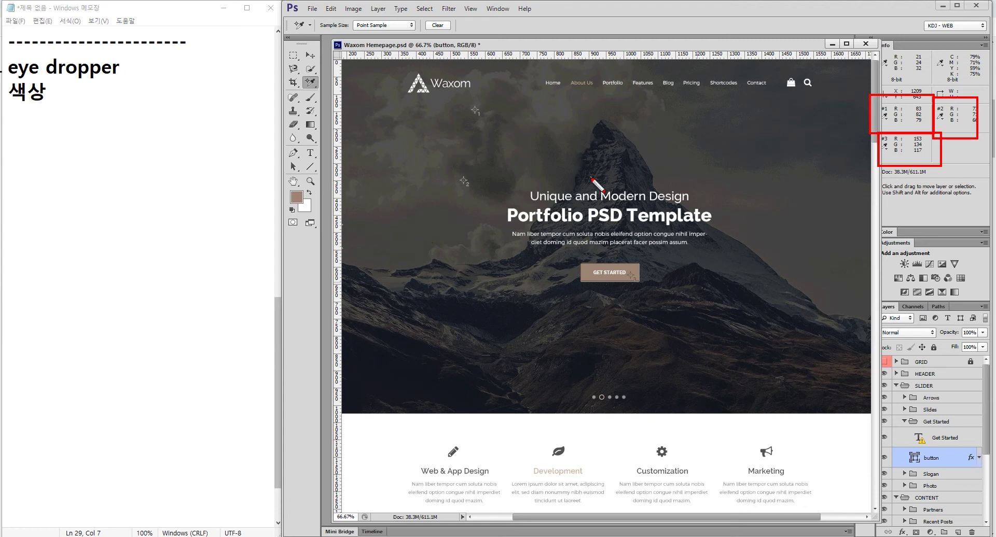
Add another dashed divider below 색상 in the notes, headed 벤치마킹
{"action": "double_click", "coordinate": [130, 42]}
{"action": "key", "text": "ctrl+c"}
{"action": "left_click", "coordinate": [116, 100]}
{"action": "key", "text": "Return"}
{"action": "key", "text": "ctrl+v"}
{"action": "key", "text": "Return"}
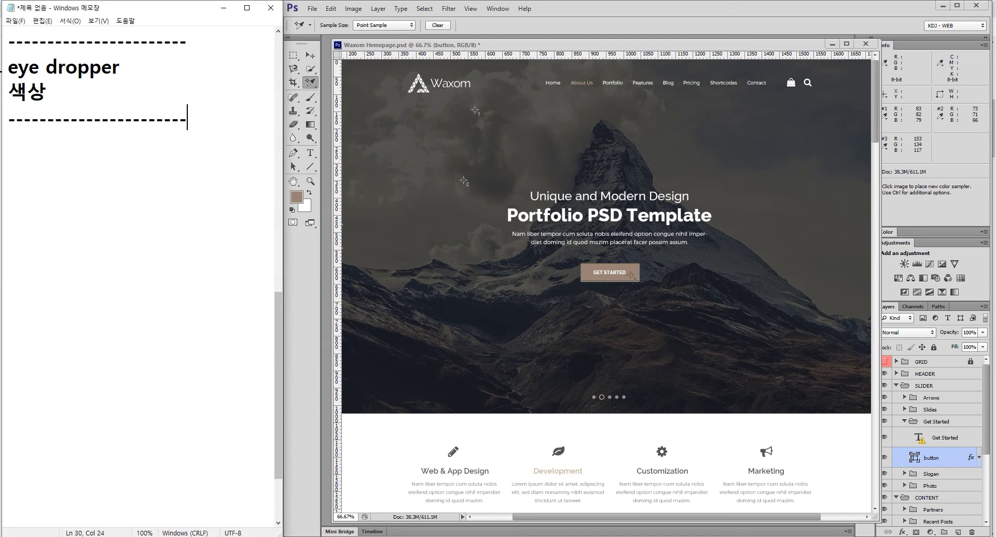
{"action": "type", "text": "벤치카"}
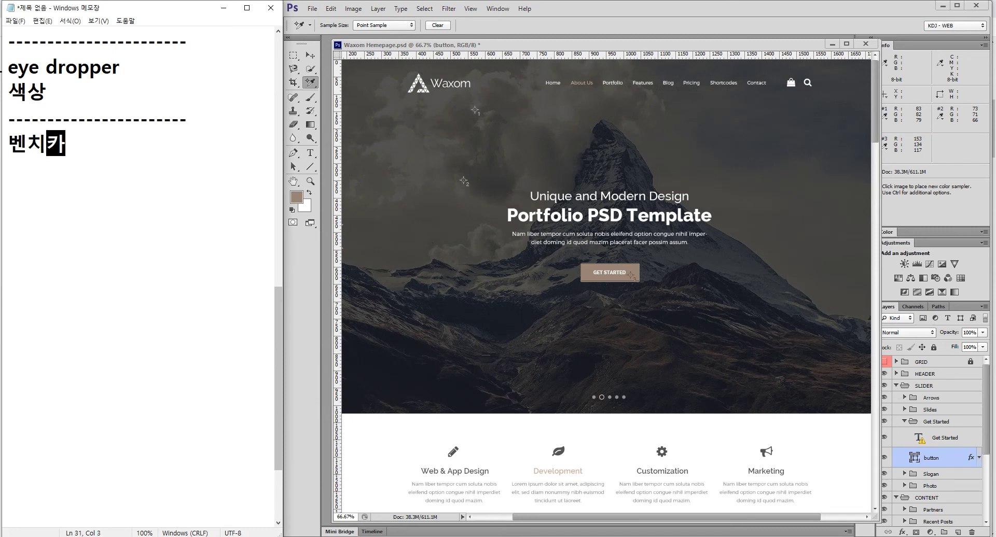
{"action": "type", "text": "마킹"}
{"action": "key", "text": "Return"}
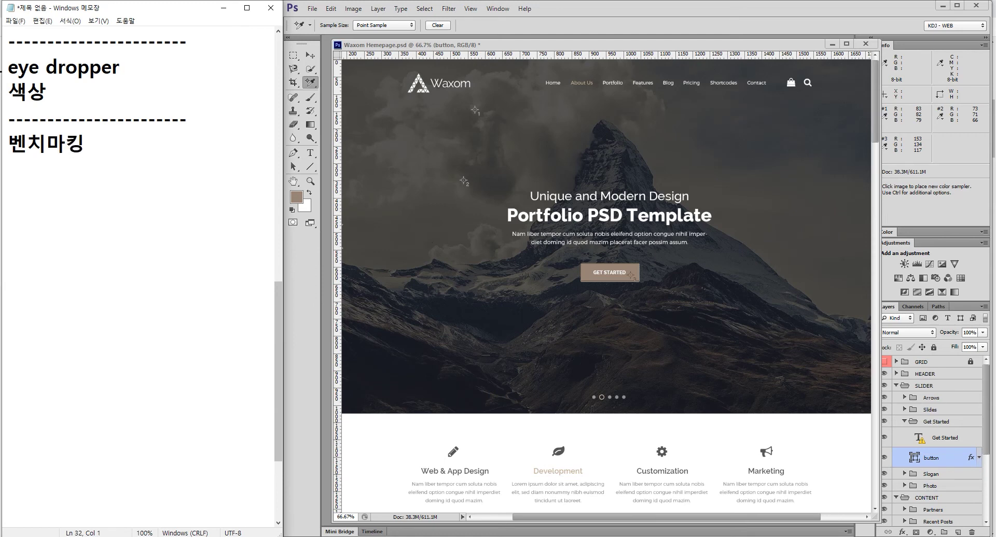
Under 벤치마킹, list 배경색, 텍스트 and 하이라이트 on separate lines
{"action": "type", "text": "qor"}
{"action": "key", "text": "BackSpace"}
{"action": "key", "text": "BackSpace"}
{"action": "key", "text": "BackSpace"}
{"action": "key", "text": "Hangul"}
{"action": "type", "text": "배경색,"}
{"action": "key", "text": "Return"}
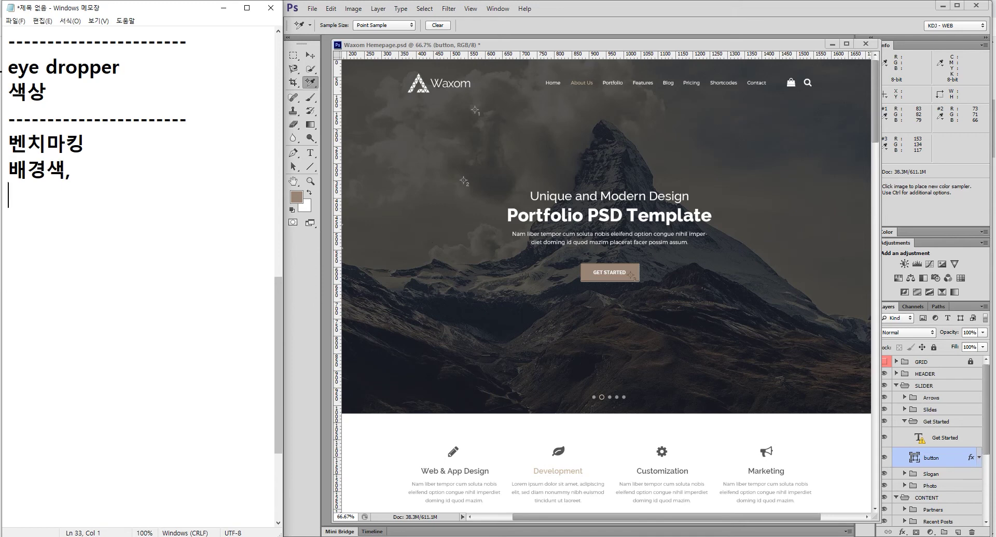
{"action": "type", "text": "텍스트"}
{"action": "key", "text": "Return"}
{"action": "type", "text": "ㅎㅏ이라이트 "}
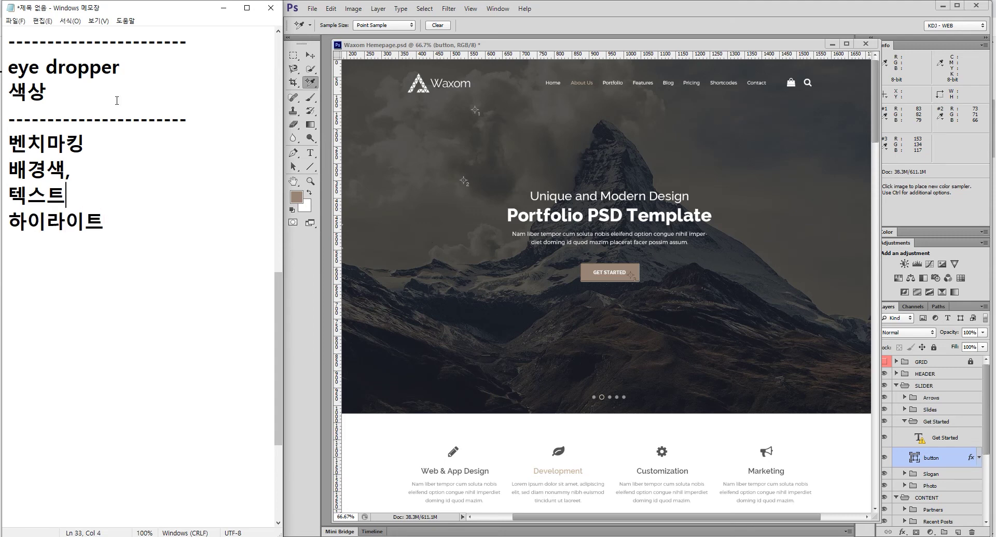
{"action": "type", "text": ","}
{"action": "key", "text": "Down"}
{"action": "key", "text": "End"}
{"action": "type", "text": ","}
{"action": "key", "text": "Left"}
{"action": "key", "text": "Left"}
{"action": "key", "text": "Delete"}
{"action": "key", "text": "End"}
{"action": "key", "text": "Return"}
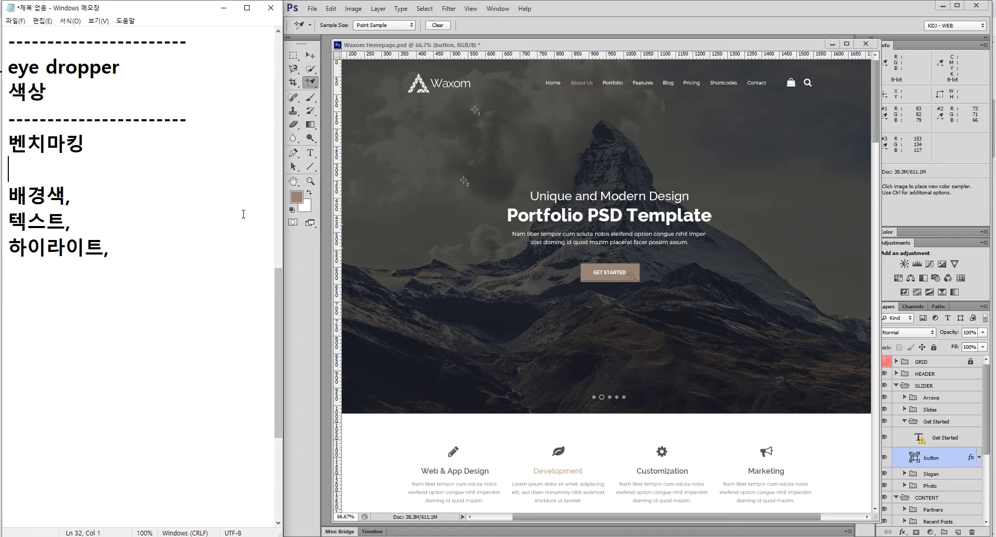
Append 1,2 to each of the 배경색, 텍스트 and 하이라이트 lines
{"action": "left_click_drag", "start_coordinate": [140, 244], "coordinate": [8, 187]}
{"action": "left_click", "coordinate": [116, 208]}
{"action": "type", "text": "1,2"}
{"action": "key", "text": "Down"}
{"action": "type", "text": "1,2"}
{"action": "key", "text": "Down"}
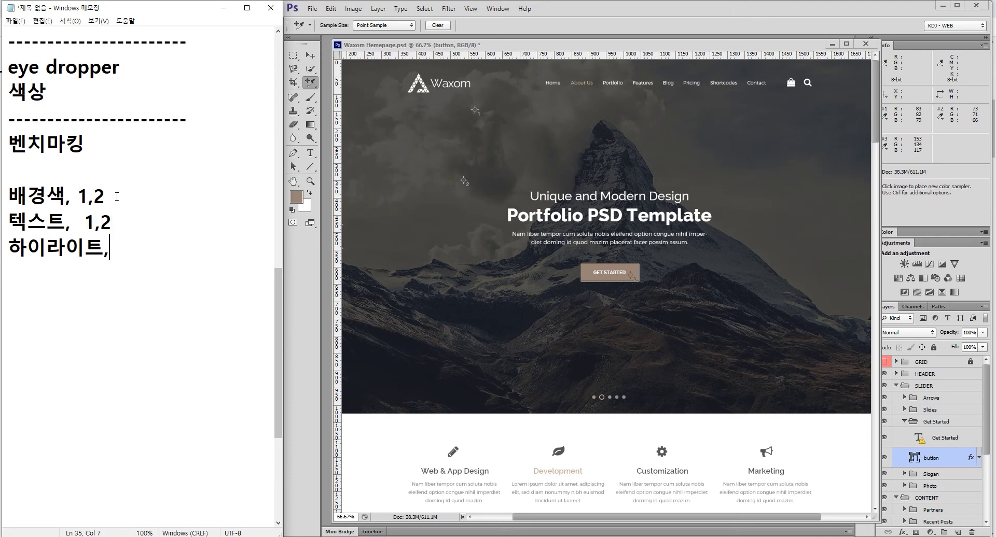
{"action": "type", "text": " 1,2"}
Add the lines 컬러 스킴 and color scheme below the colour list
{"action": "key", "text": "Return"}
{"action": "key", "text": "Return"}
{"action": "type", "text": "컬러 "}
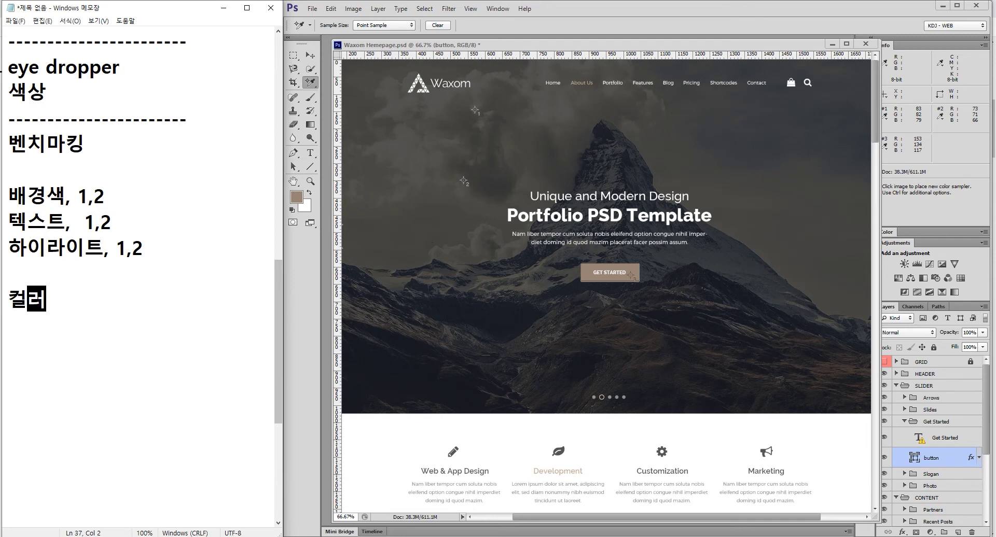
{"action": "type", "text": "스킴"}
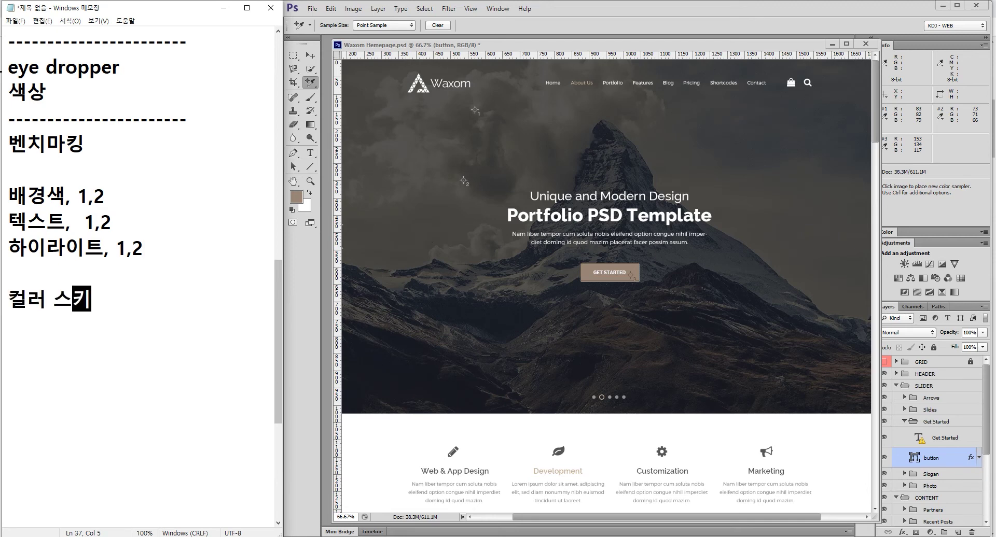
{"action": "key", "text": "Return"}
{"action": "type", "text": "치"}
{"action": "key", "text": "BackSpace"}
{"action": "key", "text": "BackSpace"}
{"action": "type", "text": "color scheme"}
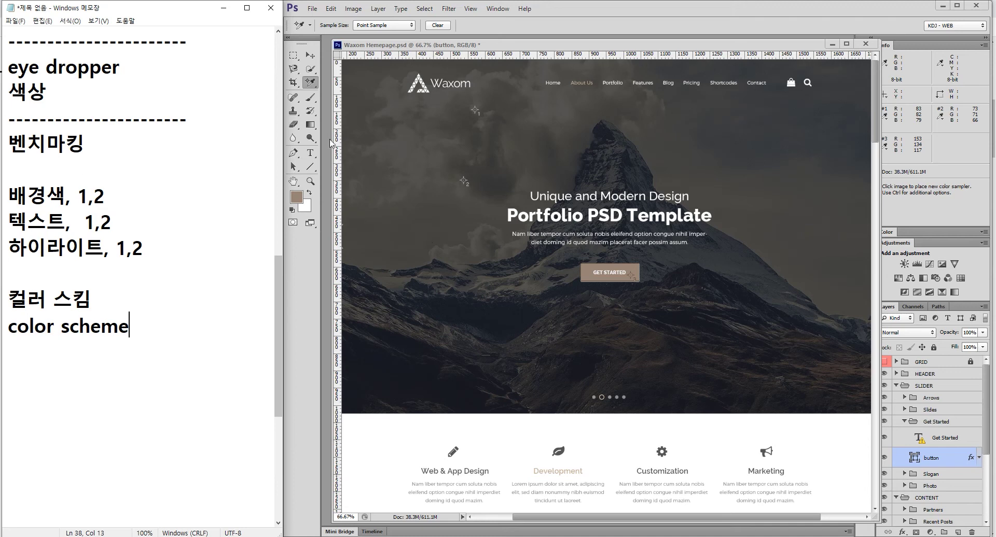
{"action": "left_click", "coordinate": [311, 84]}
Insert a 'style guide.psd' line directly after 벤치마킹 in the notes
{"action": "left_click", "coordinate": [311, 85]}
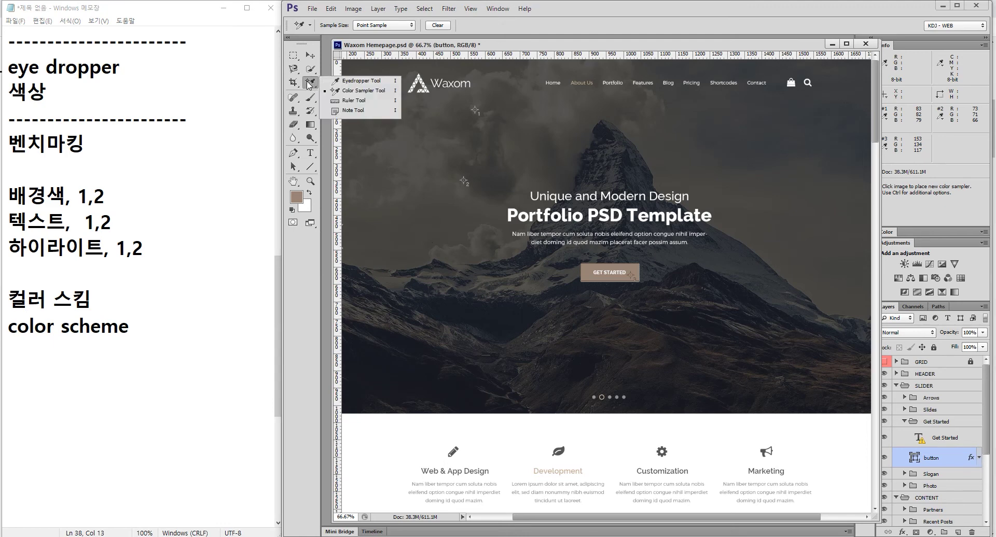
{"action": "left_click", "coordinate": [352, 92]}
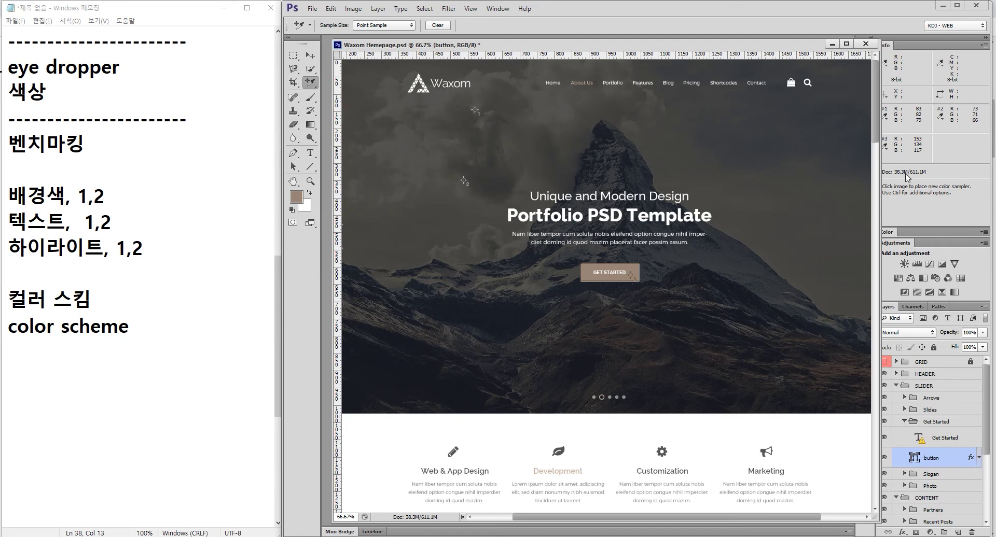
{"action": "left_click", "coordinate": [185, 249]}
{"action": "left_click_drag", "start_coordinate": [150, 249], "coordinate": [7, 196]}
{"action": "left_click", "coordinate": [157, 161]}
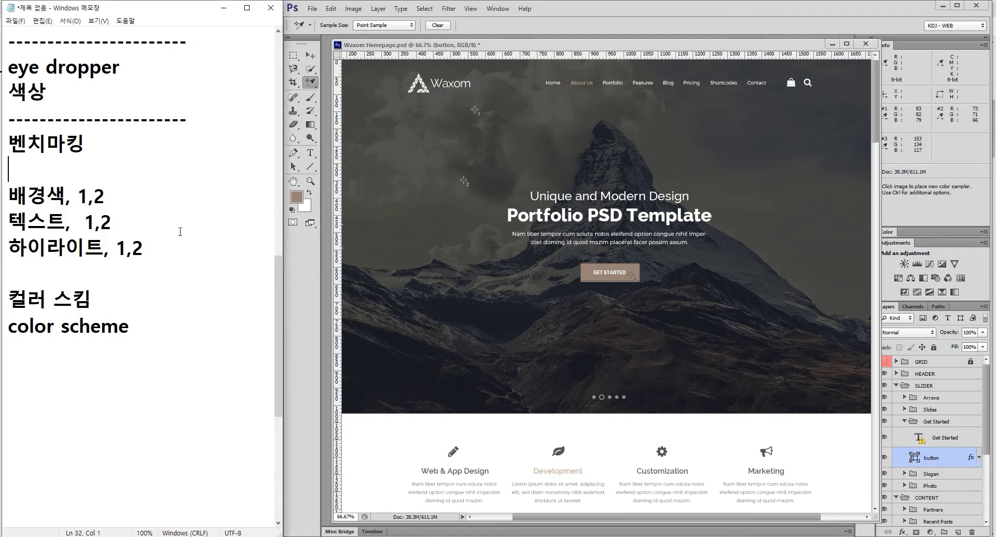
{"action": "key", "text": "Return"}
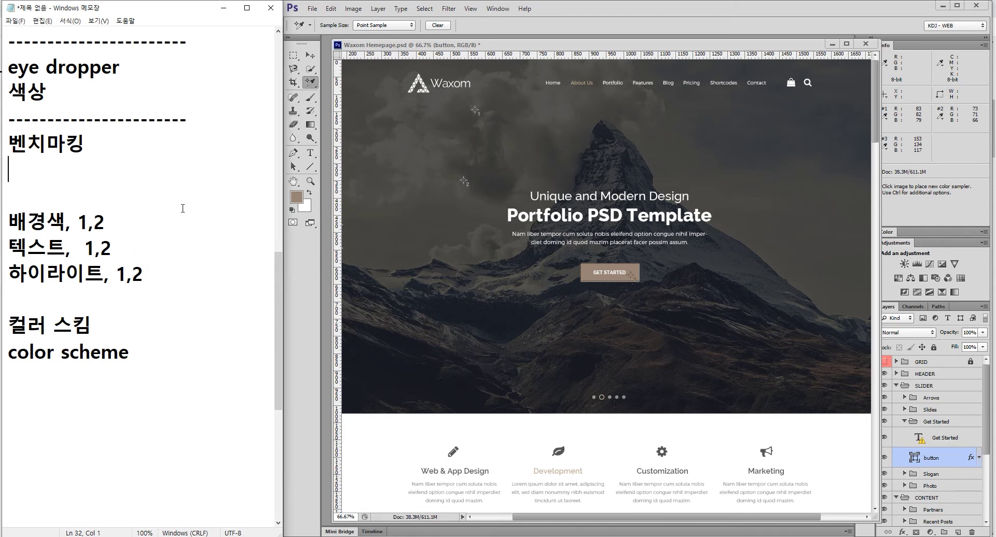
{"action": "key", "text": "Return"}
{"action": "type", "text": "style guide"}
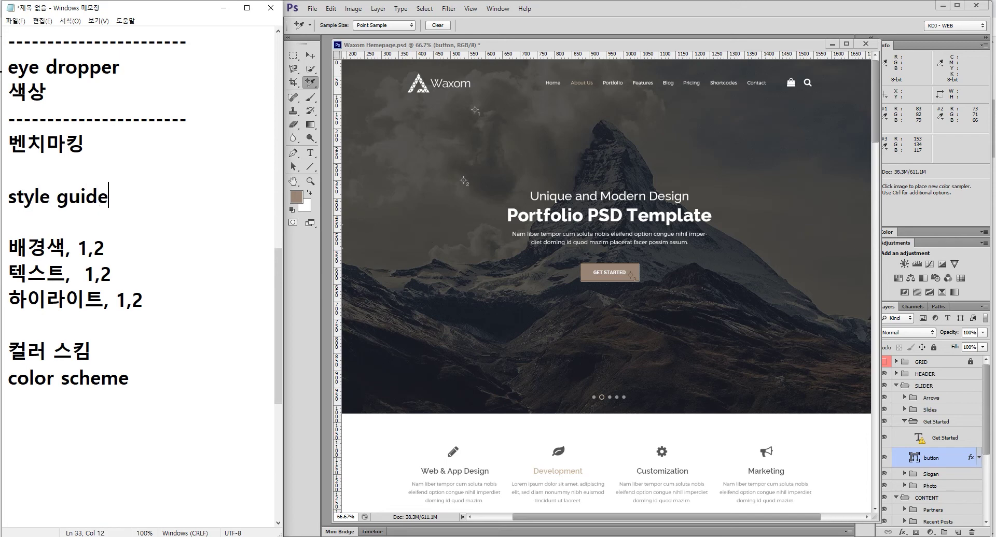
{"action": "type", "text": ".psd"}
{"action": "key", "text": "Return"}
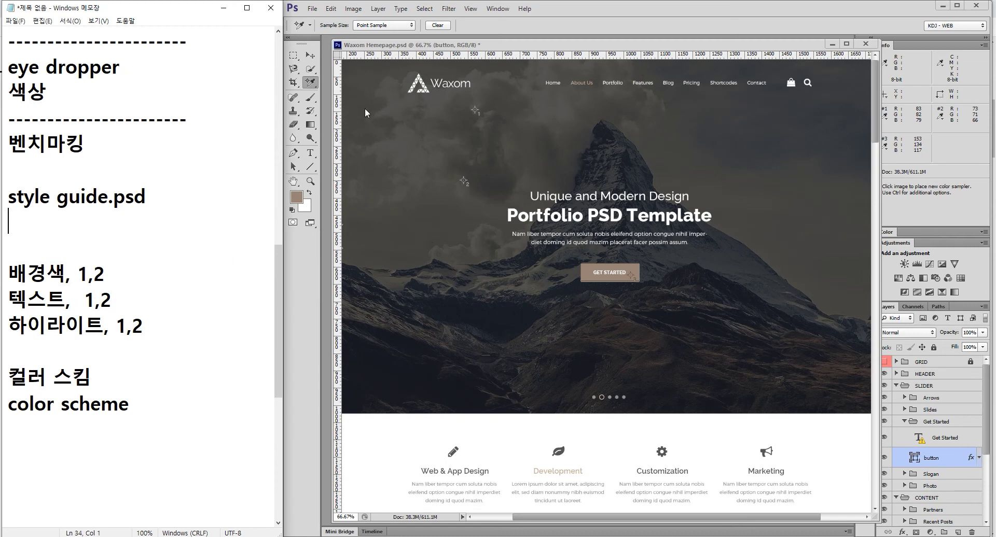
Switch to the Ruler tool, then browse to D:\김동주\ING\PS01_src and view 프레임.jpg's details
{"action": "right_click", "coordinate": [313, 86]}
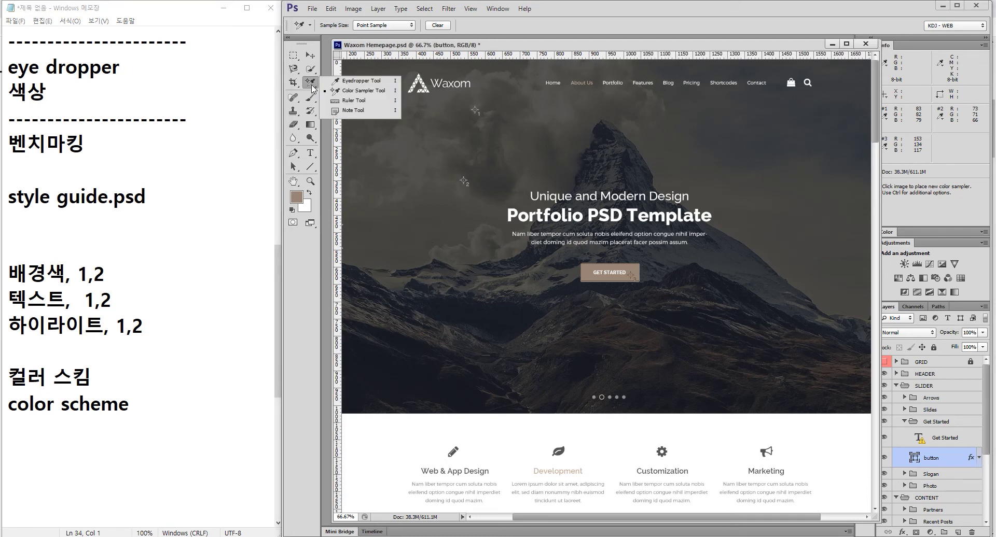
{"action": "left_click", "coordinate": [352, 105]}
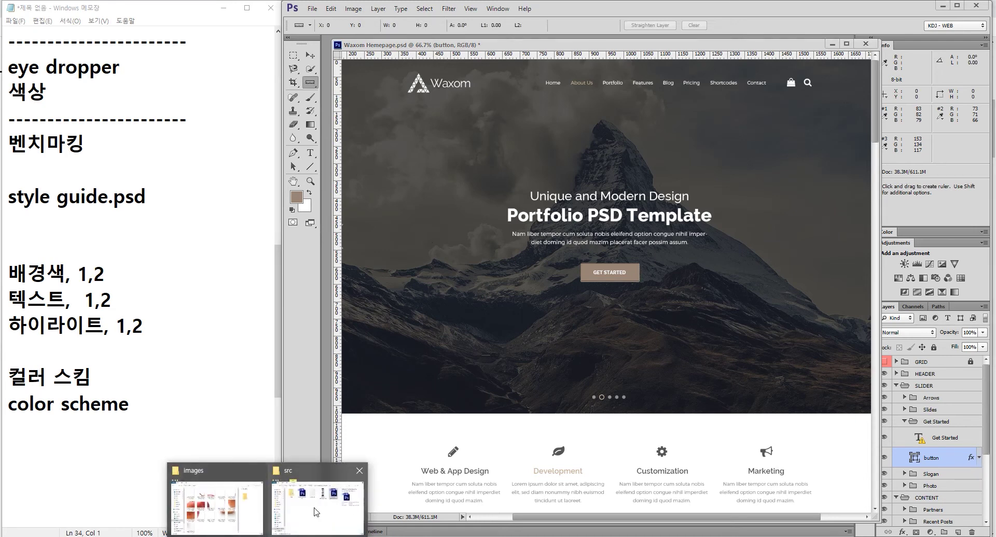
{"action": "left_click", "coordinate": [314, 508]}
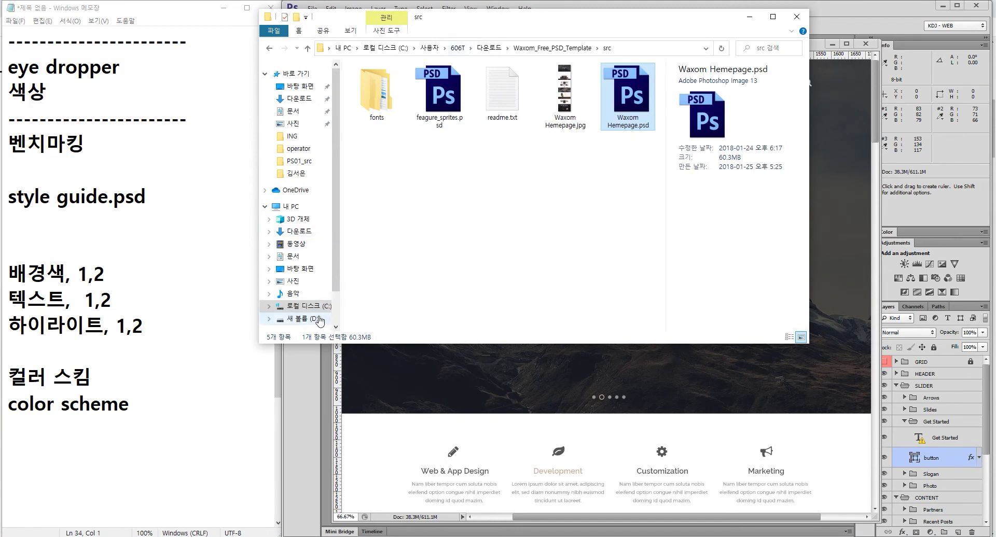
{"action": "left_click", "coordinate": [303, 318]}
{"action": "double_click", "coordinate": [380, 223]}
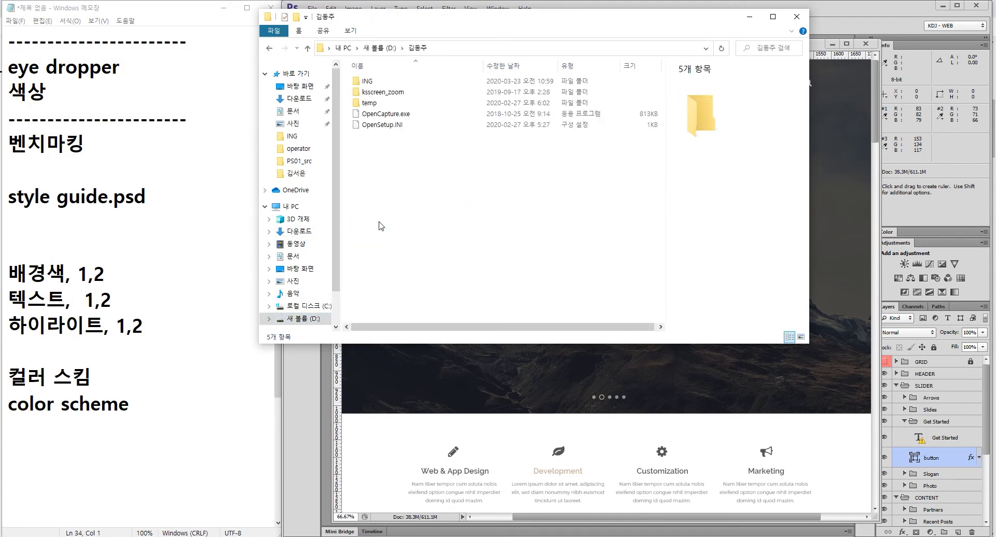
{"action": "double_click", "coordinate": [369, 82]}
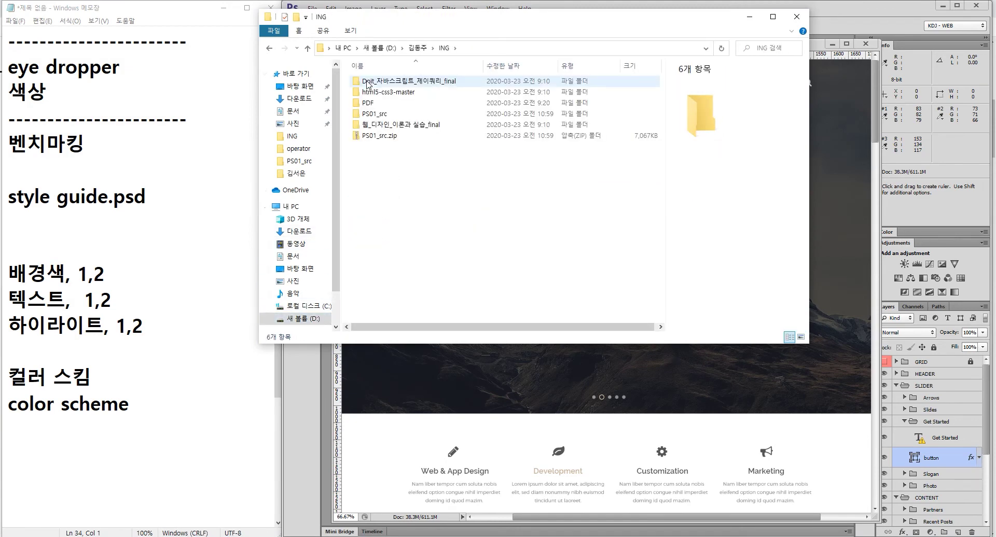
{"action": "double_click", "coordinate": [377, 114]}
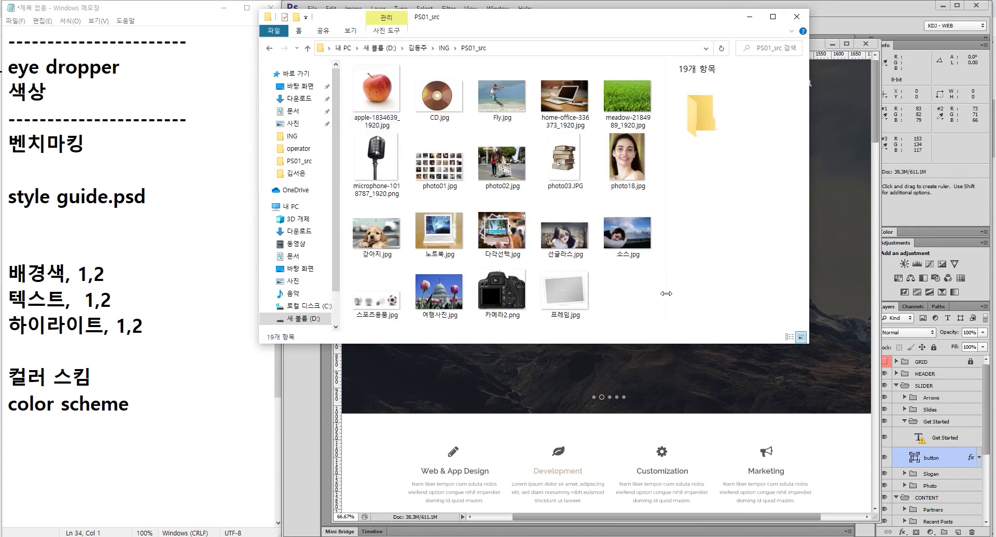
{"action": "left_click", "coordinate": [577, 292]}
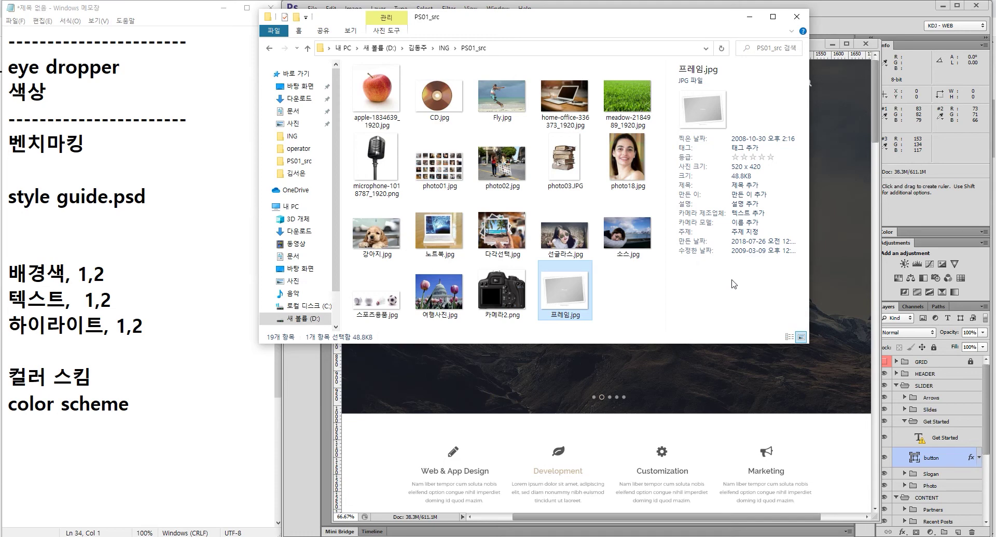
{"action": "key", "text": "alt+Tab"}
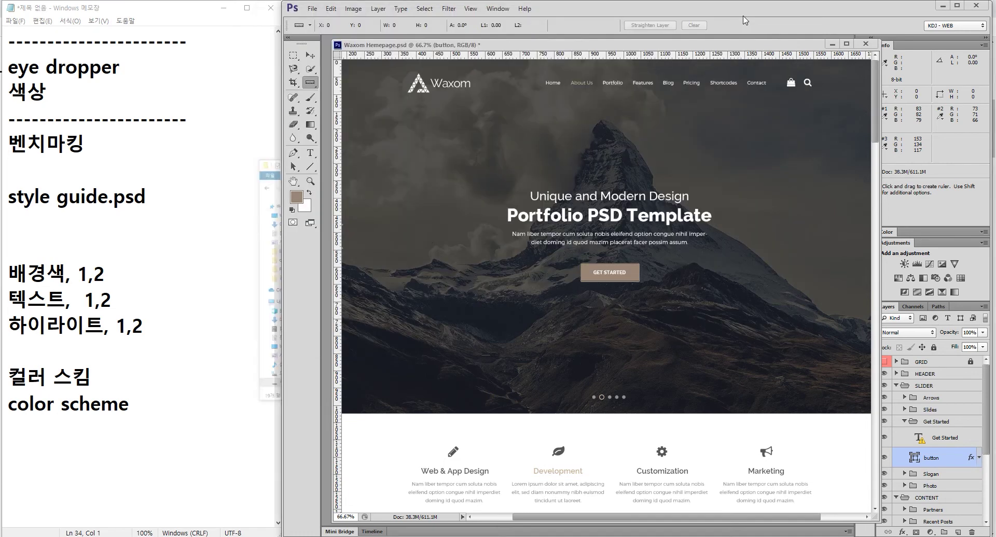
Open 프레임.jpg from the PS01_src folder through File > Open
{"action": "left_click", "coordinate": [312, 9]}
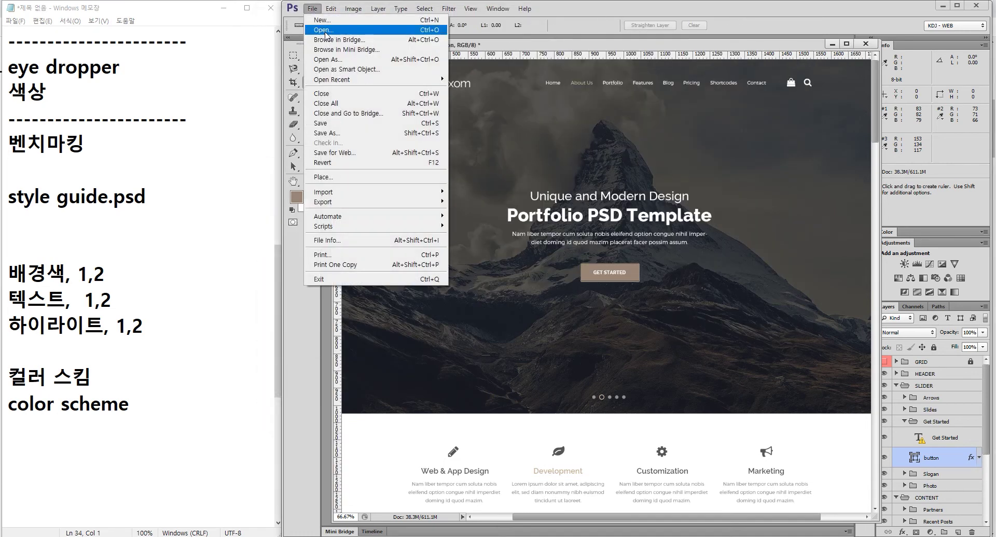
{"action": "left_click", "coordinate": [323, 30]}
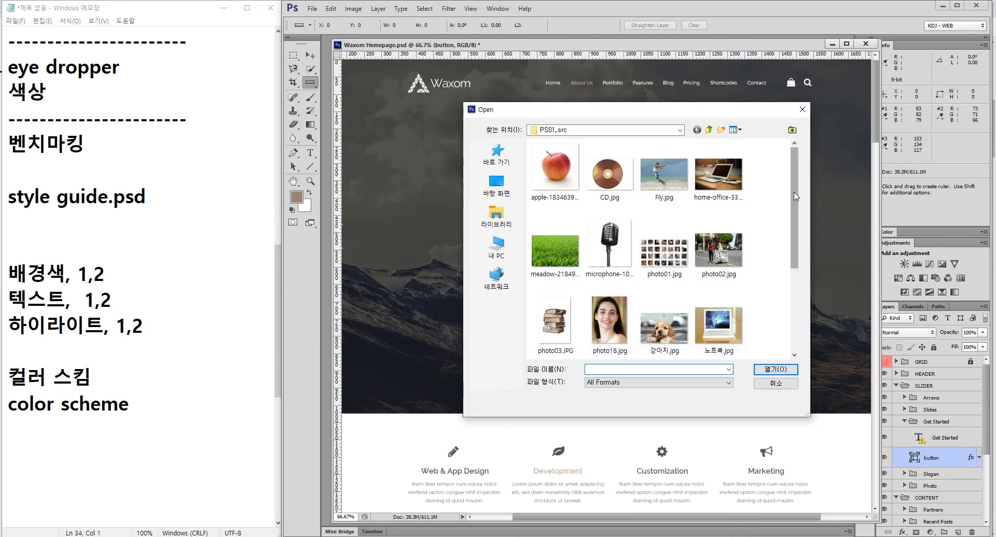
{"action": "scroll", "coordinate": [796, 196], "scroll_direction": "down", "scroll_amount": 3}
{"action": "left_click", "coordinate": [664, 327]}
{"action": "left_click", "coordinate": [776, 370]}
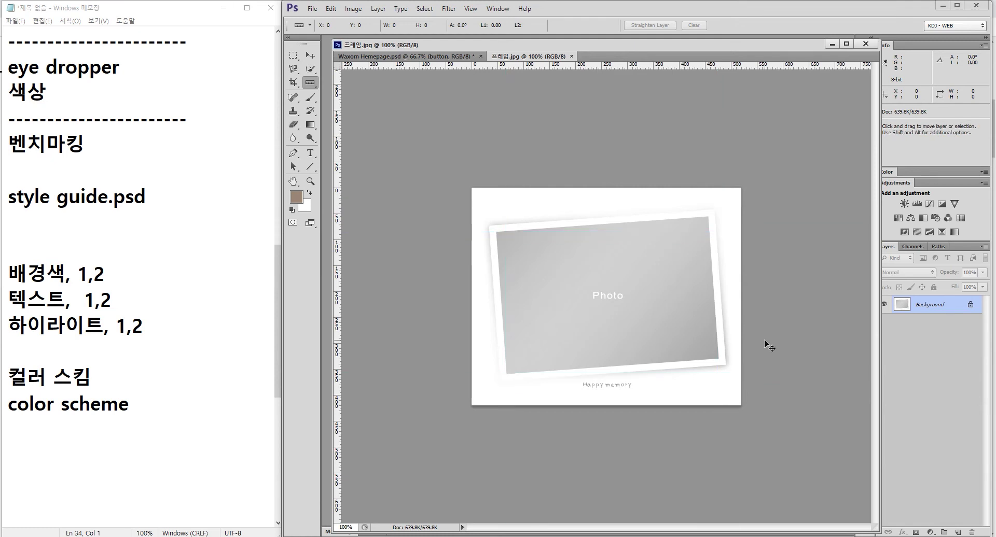
Add the note 'hide guide ctrl + ;' to the notes
{"action": "left_click", "coordinate": [212, 405]}
{"action": "key", "text": "Return"}
{"action": "key", "text": "Return"}
{"action": "type", "text": "hide guid"}
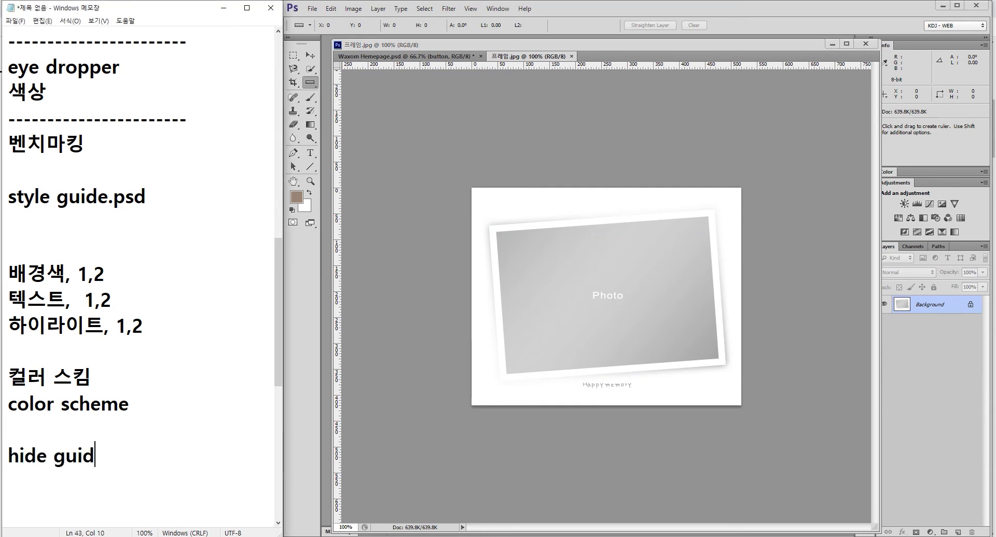
{"action": "type", "text": "e  ctr"}
{"action": "key", "text": "BackSpace"}
{"action": "type", "text": "trl + ;"}
{"action": "key", "text": "Return"}
{"action": "key", "text": "Return"}
{"action": "key", "text": "Return"}
{"action": "key", "text": "Return"}
{"action": "key", "text": "Return"}
{"action": "key", "text": "Return"}
{"action": "key", "text": "Return"}
{"action": "key", "text": "Return"}
{"action": "key", "text": "Return"}
{"action": "key", "text": "Return"}
{"action": "key", "text": "Return"}
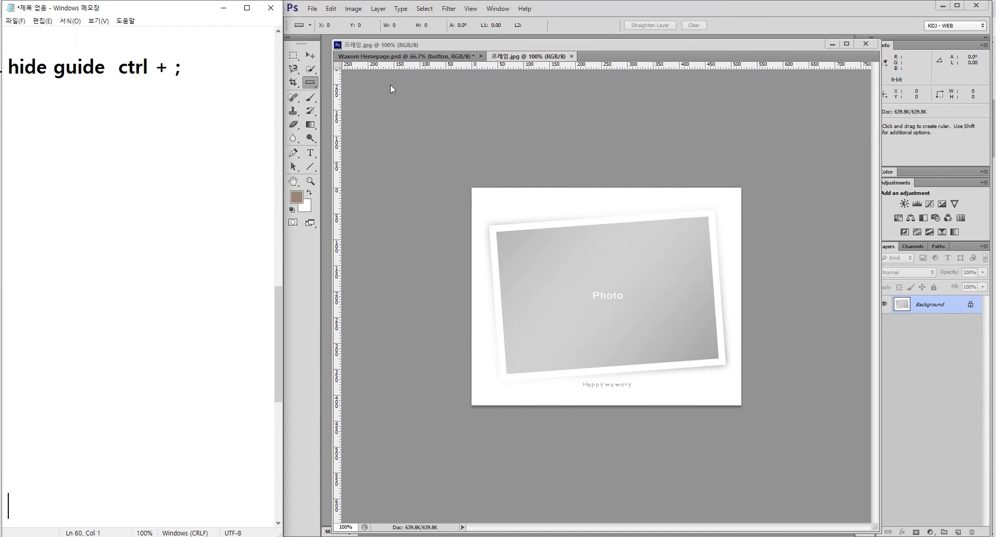
Toggle the guides on 프레임.jpg with Ctrl+; and add blank lines beneath the note
{"action": "left_click", "coordinate": [532, 59]}
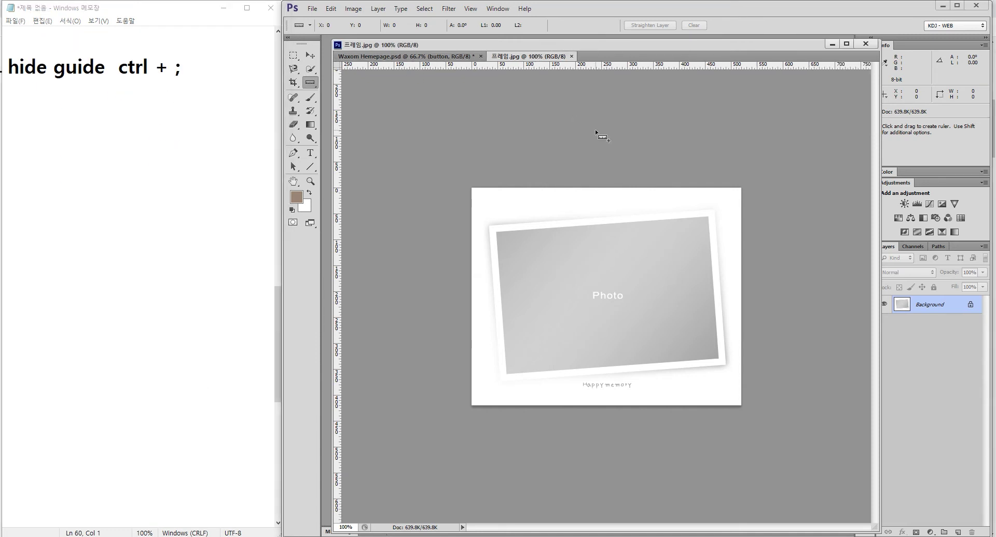
{"action": "key", "text": "ctrl+semicolon"}
{"action": "key", "text": "ctrl+semicolon"}
{"action": "key", "text": "ctrl+semicolon"}
{"action": "key", "text": "ctrl+semicolon"}
{"action": "key", "text": "ctrl+semicolon"}
{"action": "key", "text": "ctrl+semicolon"}
{"action": "left_click", "coordinate": [219, 60]}
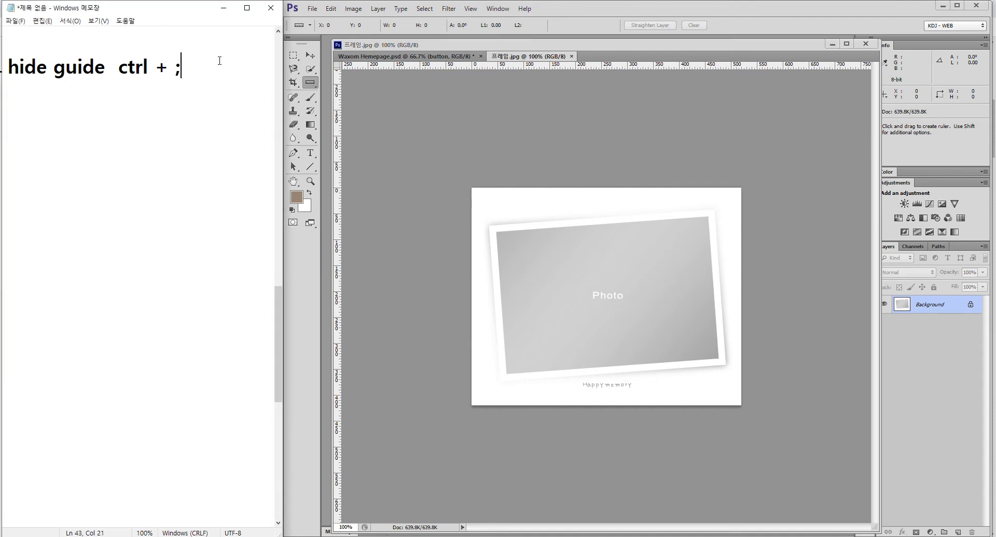
{"action": "key", "text": "Return"}
{"action": "key", "text": "Return"}
Measure the photo's tilted top edge with the Ruler: 408.18 long at 4.4°
{"action": "left_click", "coordinate": [389, 155]}
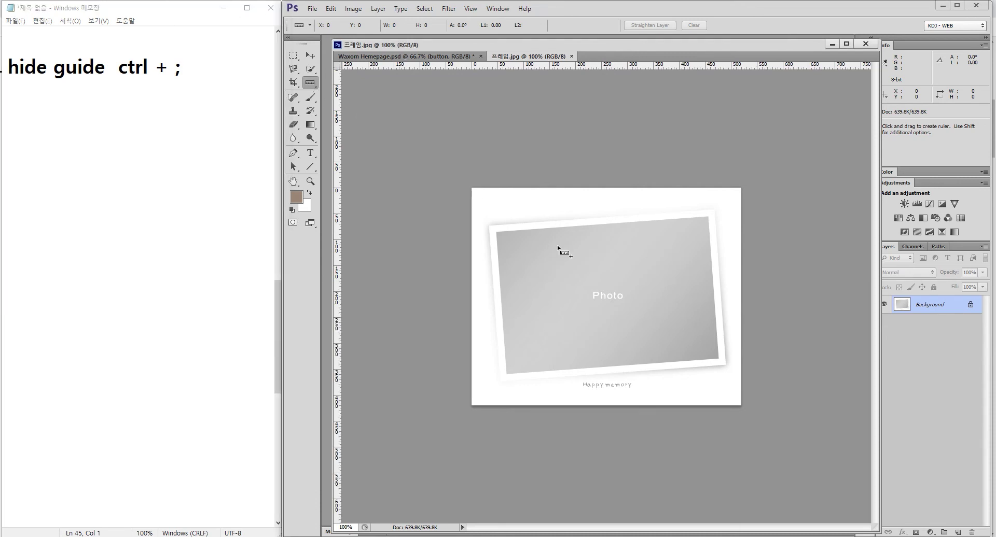
{"action": "key", "text": "ctrl+semicolon"}
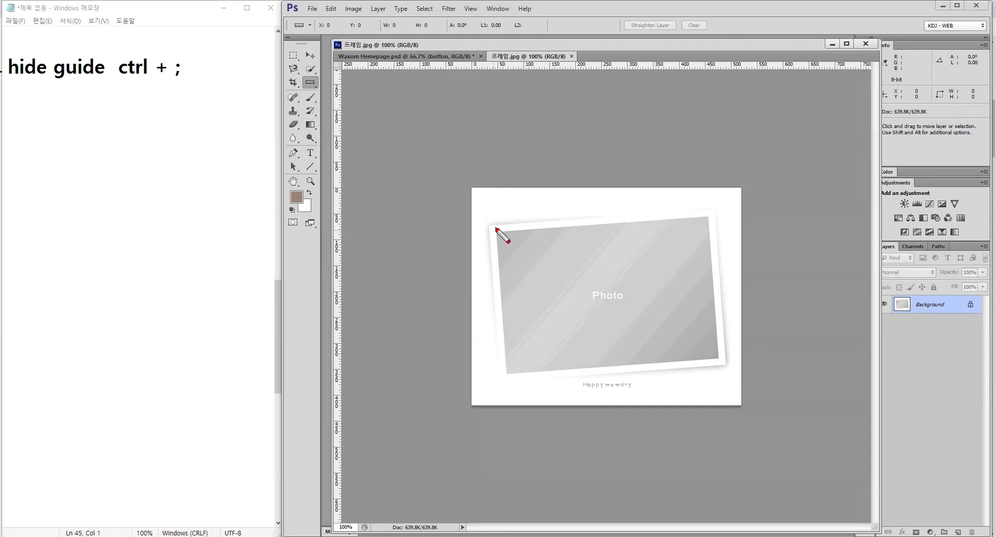
{"action": "left_click", "coordinate": [497, 232]}
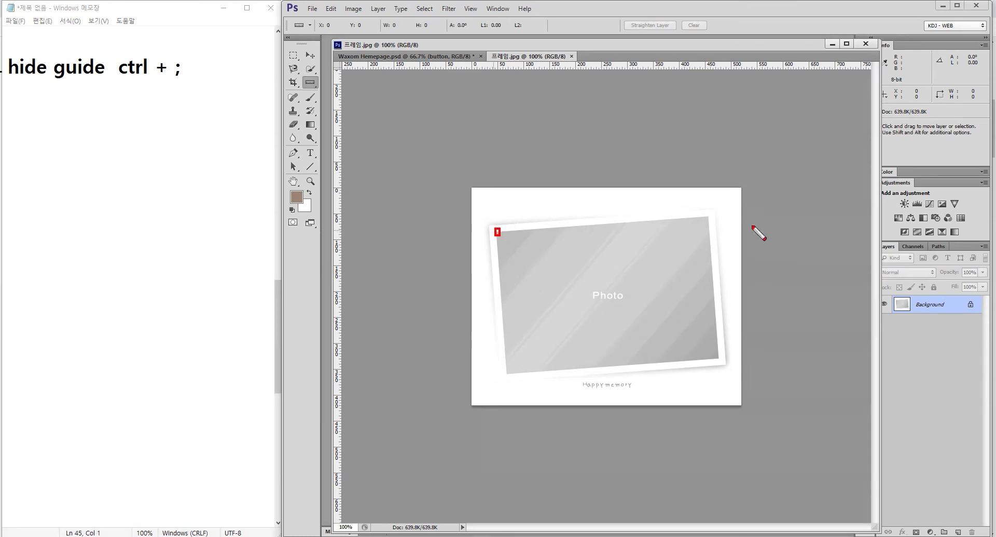
{"action": "left_click", "coordinate": [708, 216]}
{"action": "left_click", "coordinate": [310, 83]}
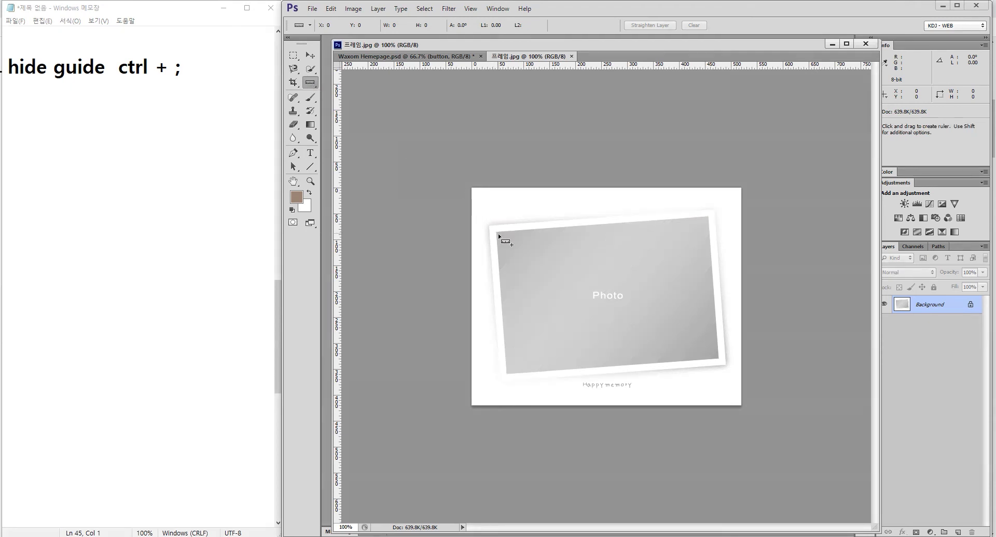
{"action": "left_click_drag", "start_coordinate": [497, 233], "coordinate": [709, 216]}
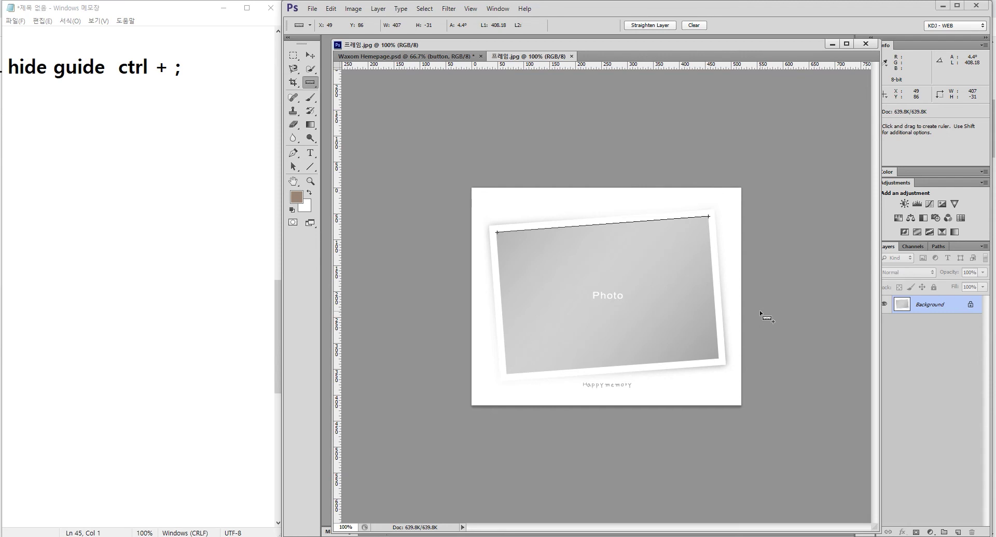
{"action": "left_click_drag", "start_coordinate": [291, 69], "coordinate": [325, 93]}
{"action": "left_click_drag", "start_coordinate": [481, 198], "coordinate": [724, 246]}
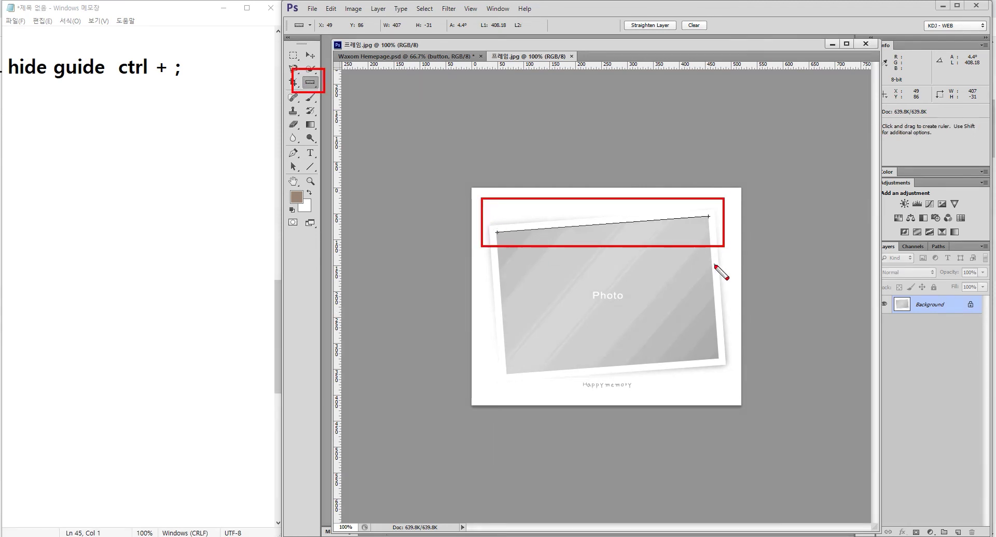
{"action": "key", "text": "Escape"}
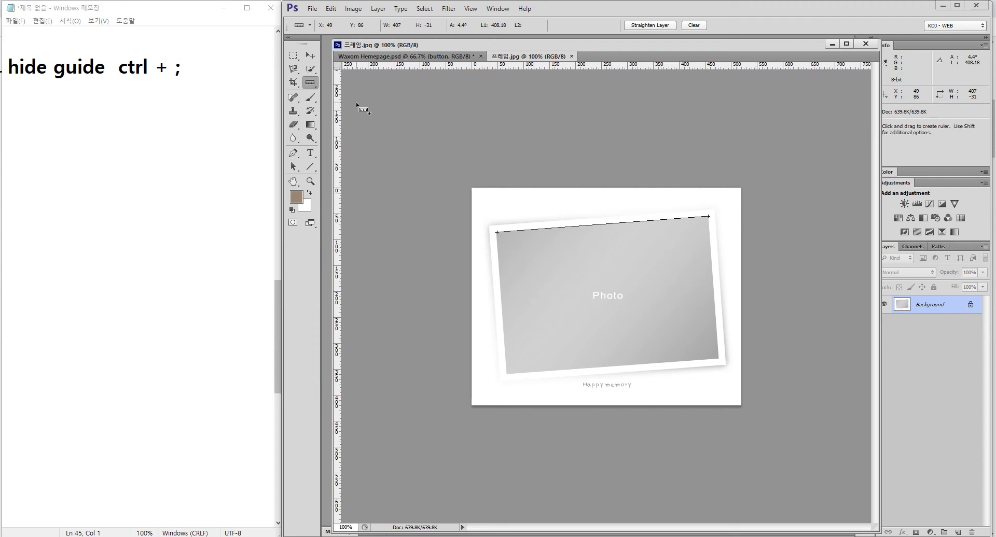
{"action": "left_click", "coordinate": [356, 14]}
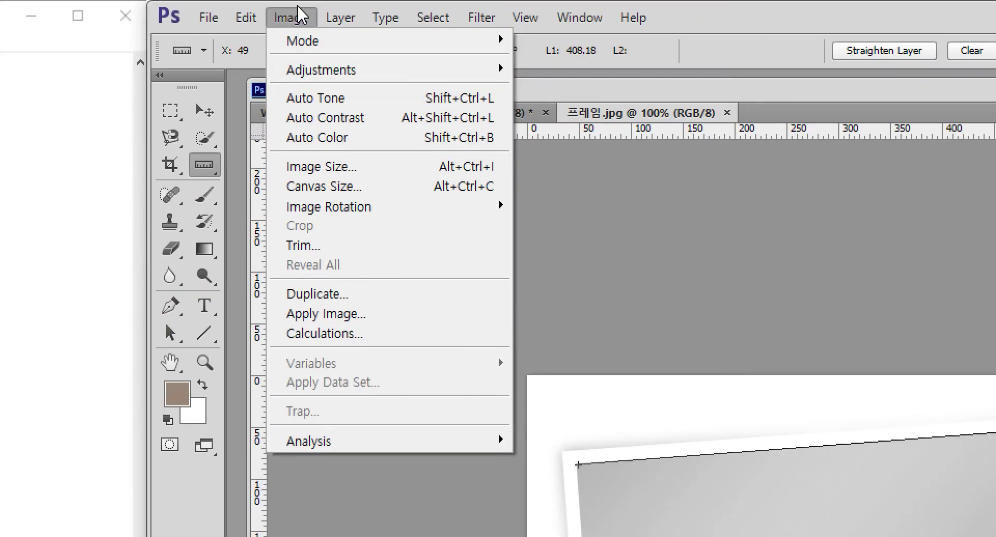
{"action": "mouse_move", "coordinate": [329, 207]}
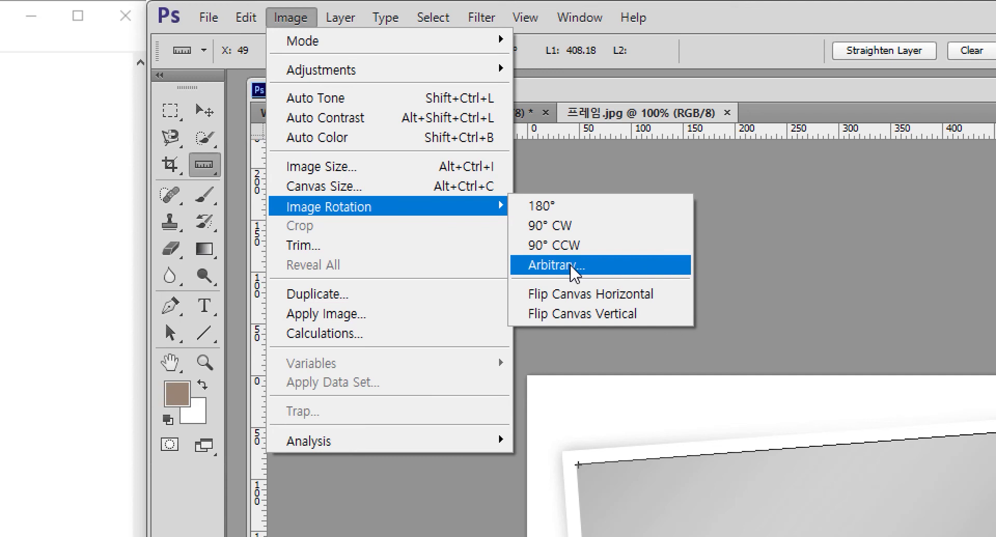
Rotate 프레임.jpg 4.36° clockwise and draw a new 120.42-long ruler line inside the frame
{"action": "left_click", "coordinate": [573, 267]}
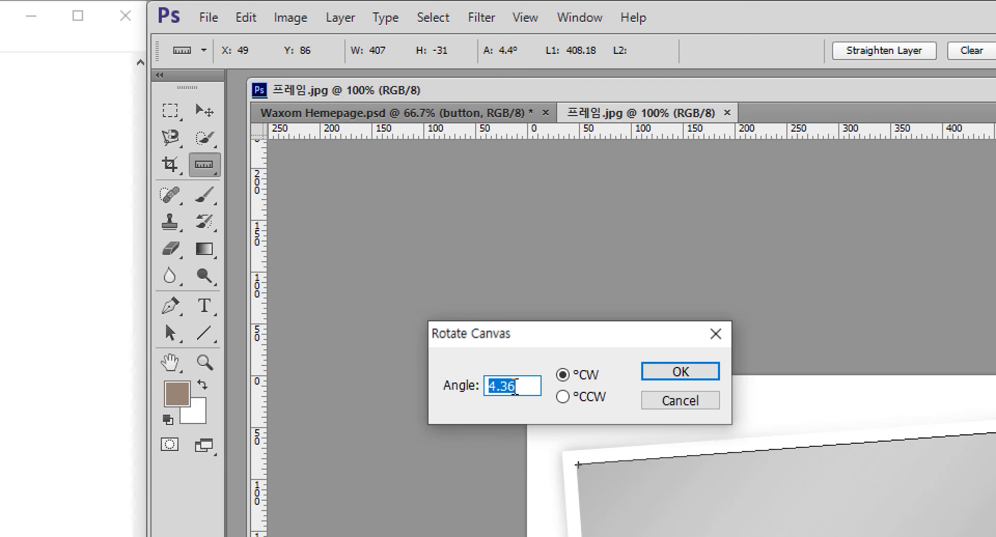
{"action": "left_click", "coordinate": [707, 374]}
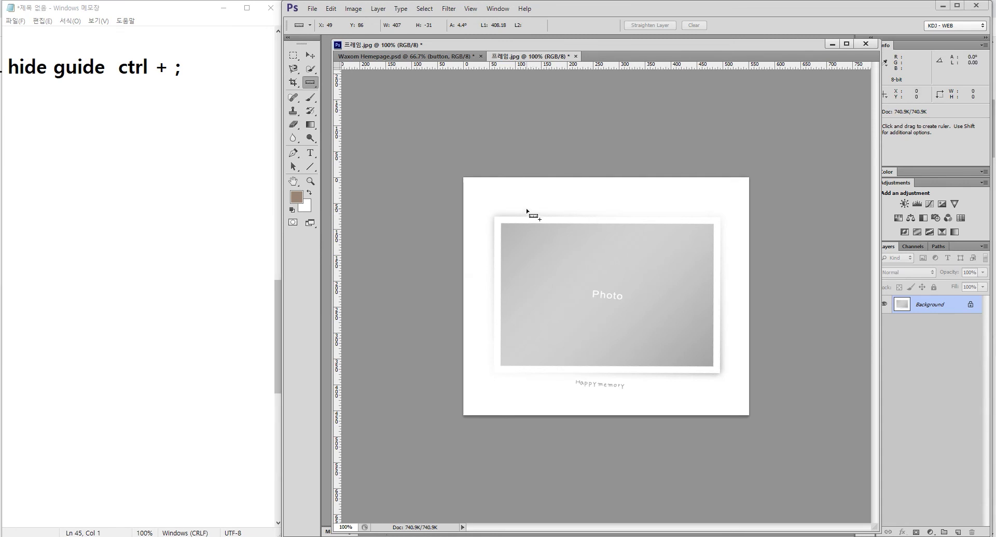
{"action": "mouse_move", "coordinate": [528, 226]}
{"action": "left_mouse_down"}
{"action": "mouse_move", "coordinate": [530, 287]}
{"action": "mouse_move", "coordinate": [562, 279]}
{"action": "left_mouse_up"}
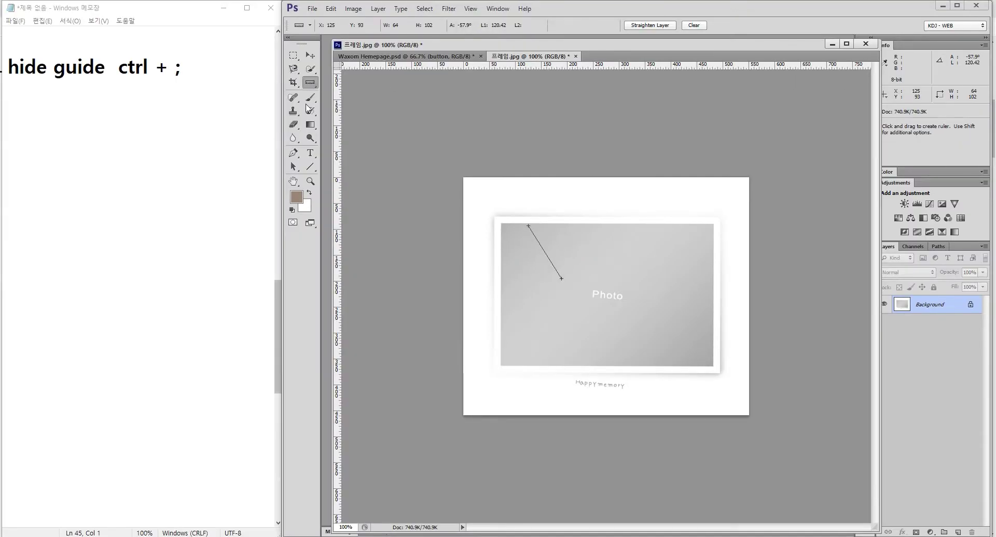
{"action": "key", "text": "ctrl+shift+d"}
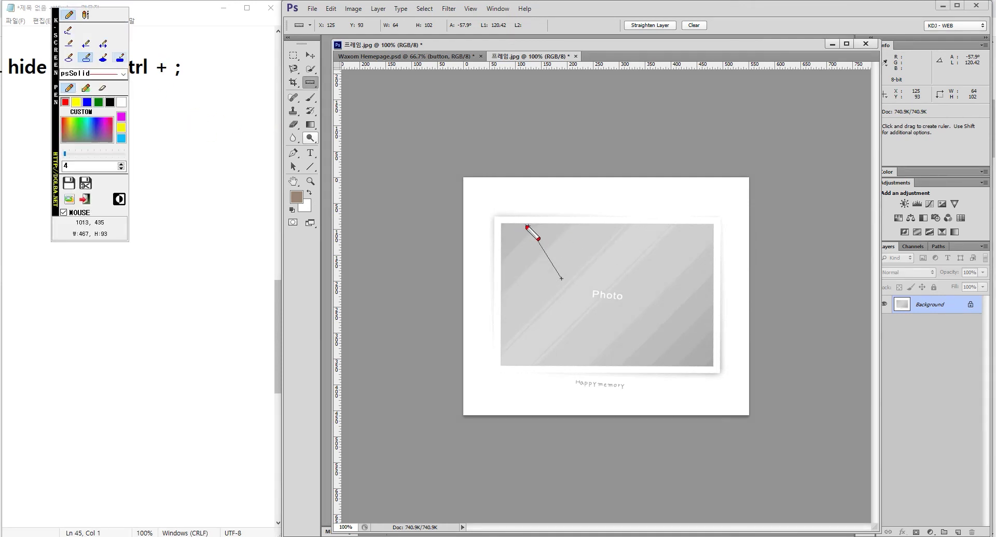
Redraw ruler lines on the straightened frame photo, then bring Waxom Hemepage.psd back to front
{"action": "left_click_drag", "start_coordinate": [526, 224], "coordinate": [562, 280]}
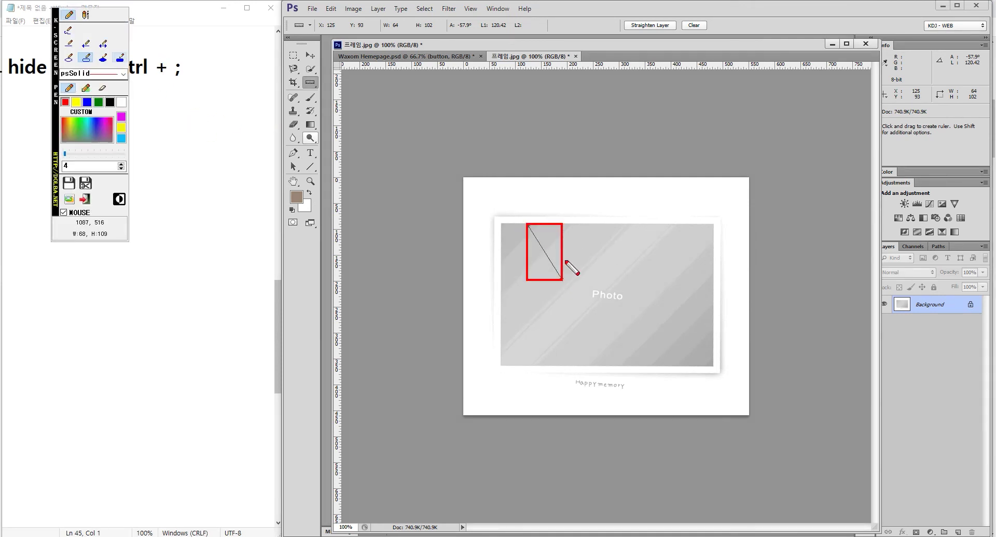
{"action": "left_click", "coordinate": [102, 43]}
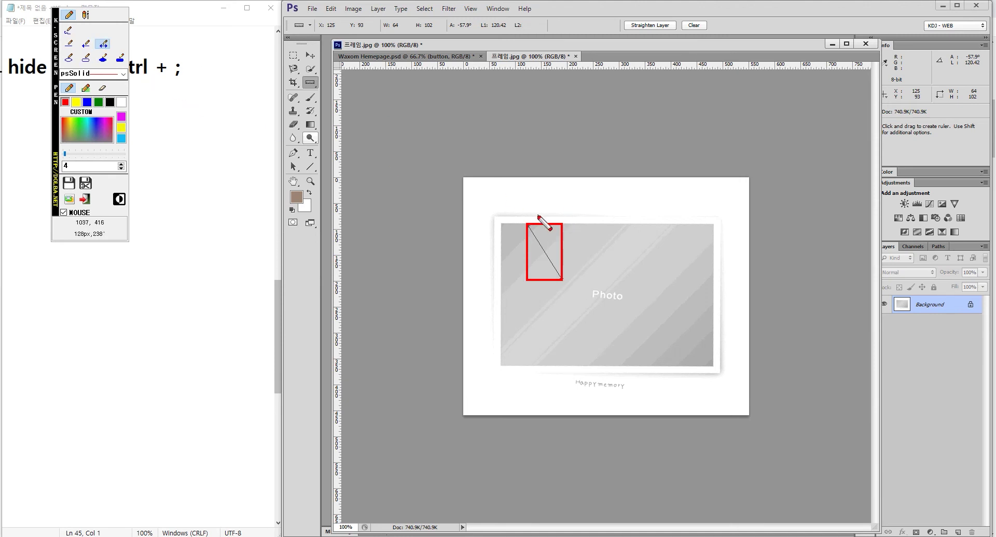
{"action": "mouse_move", "coordinate": [529, 212]}
{"action": "left_mouse_down"}
{"action": "mouse_move", "coordinate": [564, 213]}
{"action": "mouse_move", "coordinate": [568, 284]}
{"action": "left_mouse_up"}
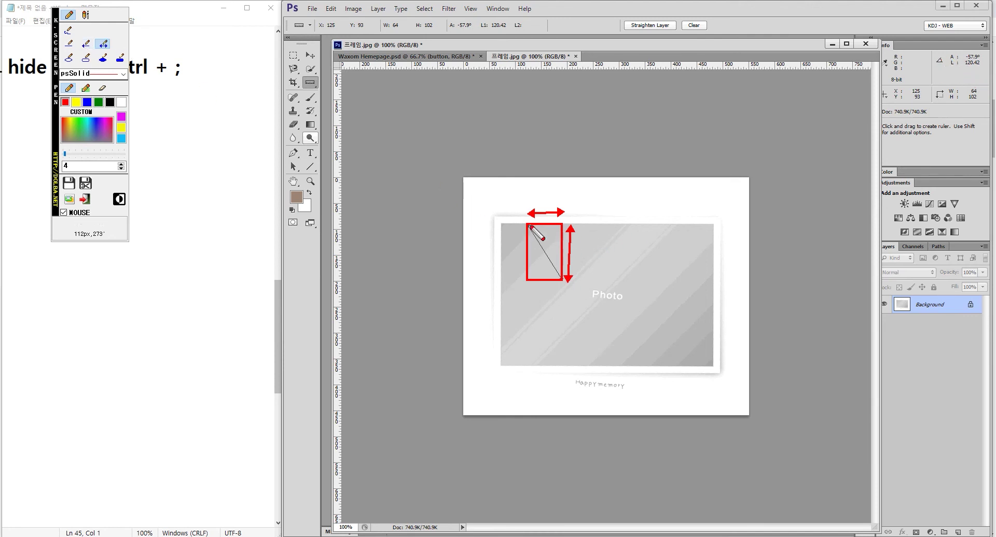
{"action": "left_click_drag", "start_coordinate": [550, 260], "coordinate": [563, 280]}
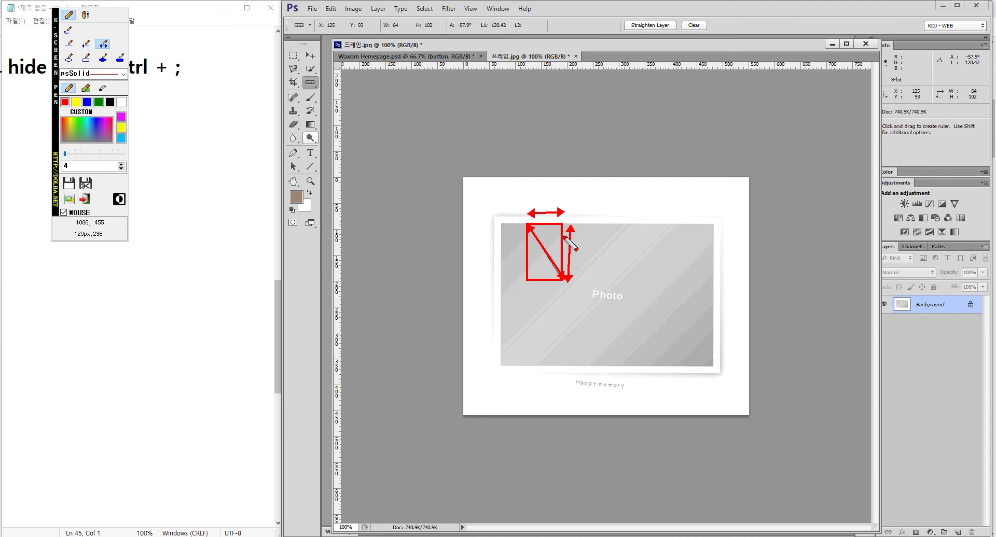
{"action": "left_click", "coordinate": [435, 56]}
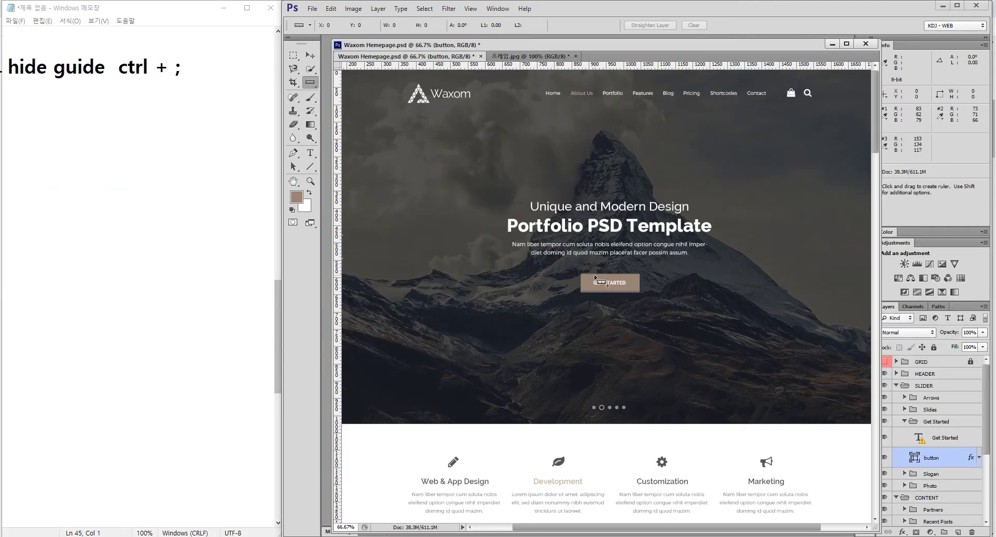
Zoom in on the Development leaf icon and measure 96 pixels up to the slider
{"action": "key", "text": "z"}
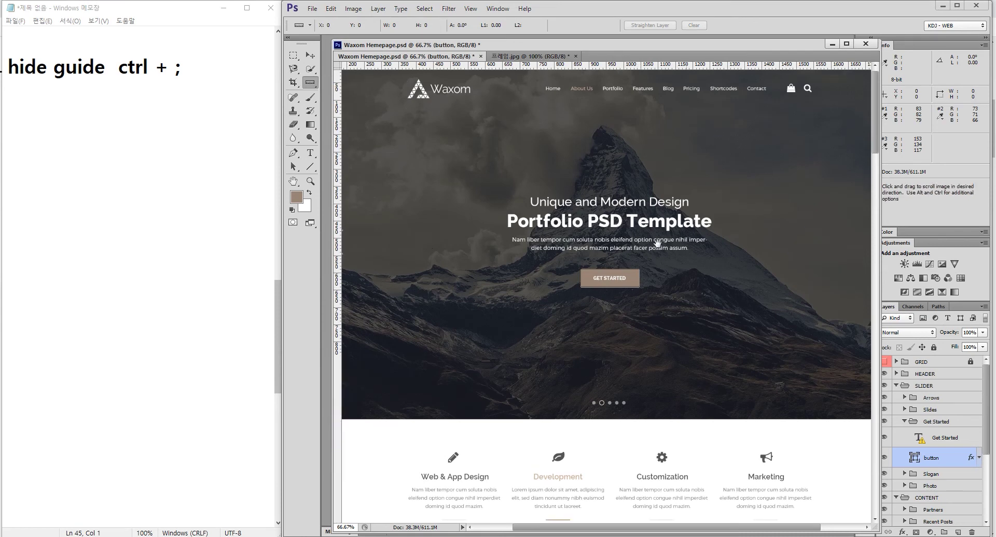
{"action": "left_click_drag", "start_coordinate": [614, 261], "coordinate": [515, 174]}
{"action": "left_click", "coordinate": [515, 174]}
{"action": "left_click", "coordinate": [515, 174]}
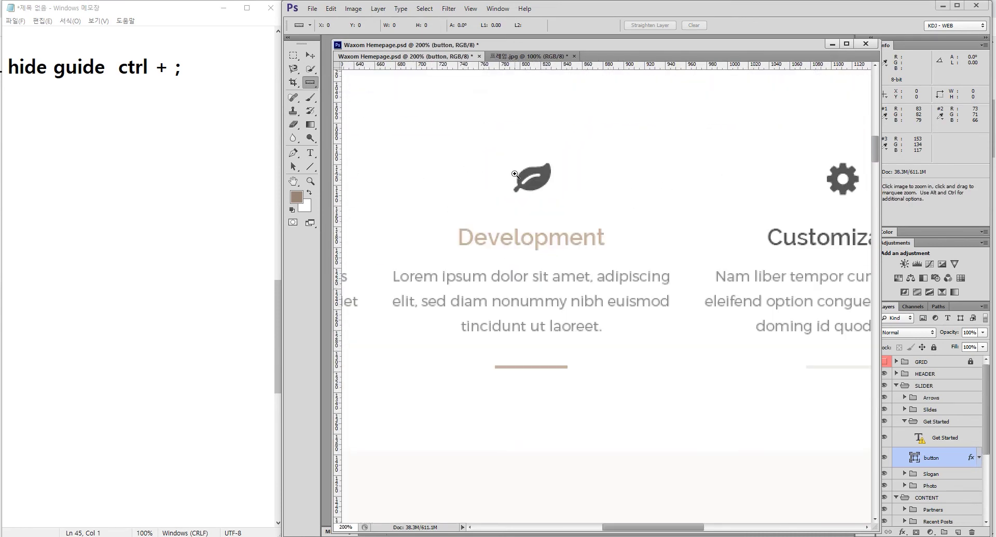
{"action": "scroll", "coordinate": [650, 222], "scroll_direction": "up", "scroll_amount": 2}
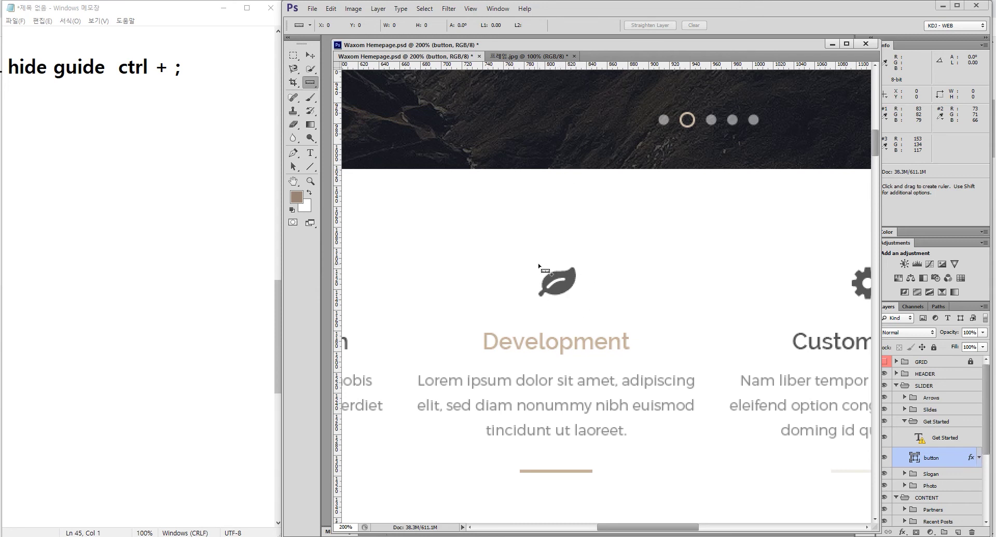
{"action": "left_click_drag", "start_coordinate": [573, 267], "coordinate": [572, 168]}
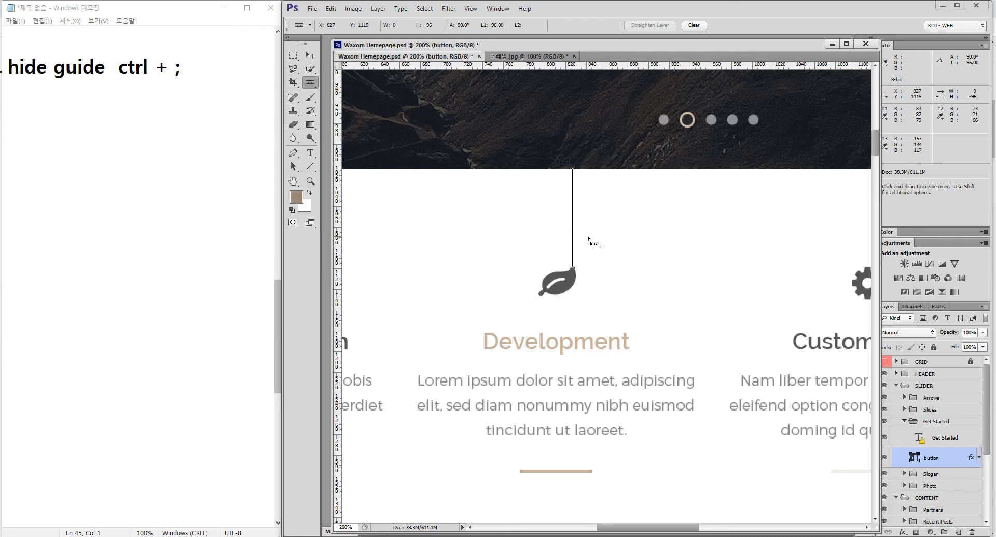
Draw and clear a marquee above the leaf icon, delete the button layer, and close Waxom
{"action": "left_click", "coordinate": [309, 55]}
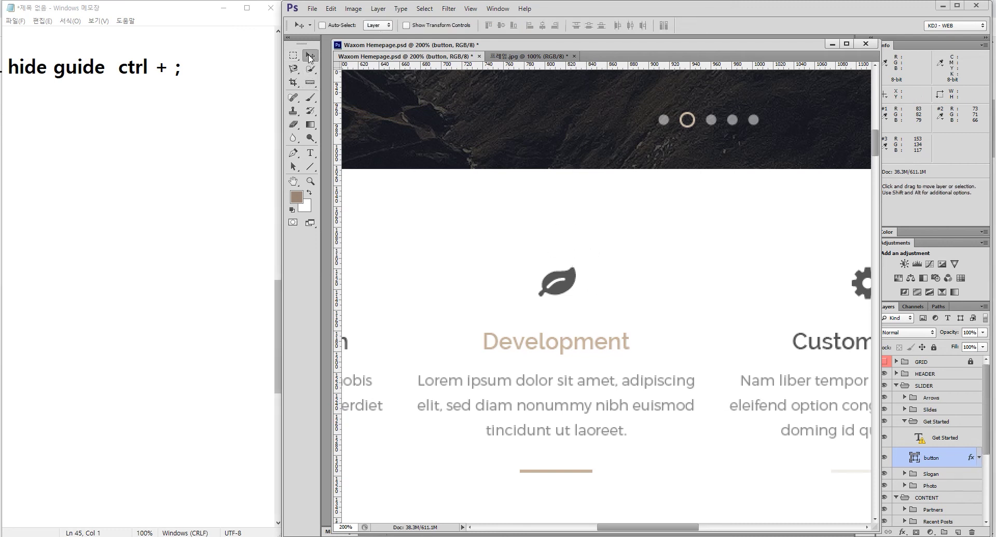
{"action": "left_click", "coordinate": [293, 55]}
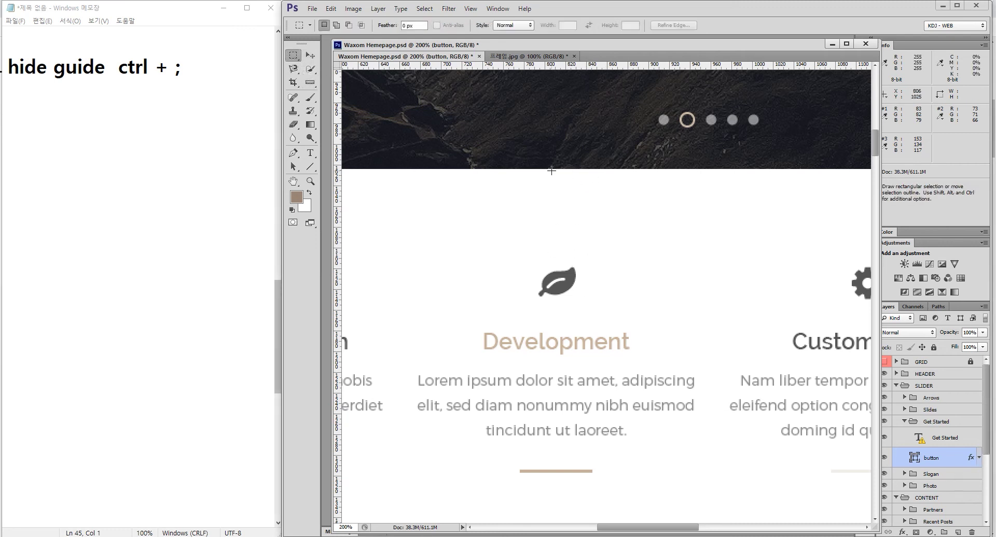
{"action": "left_click_drag", "start_coordinate": [551, 169], "coordinate": [621, 266]}
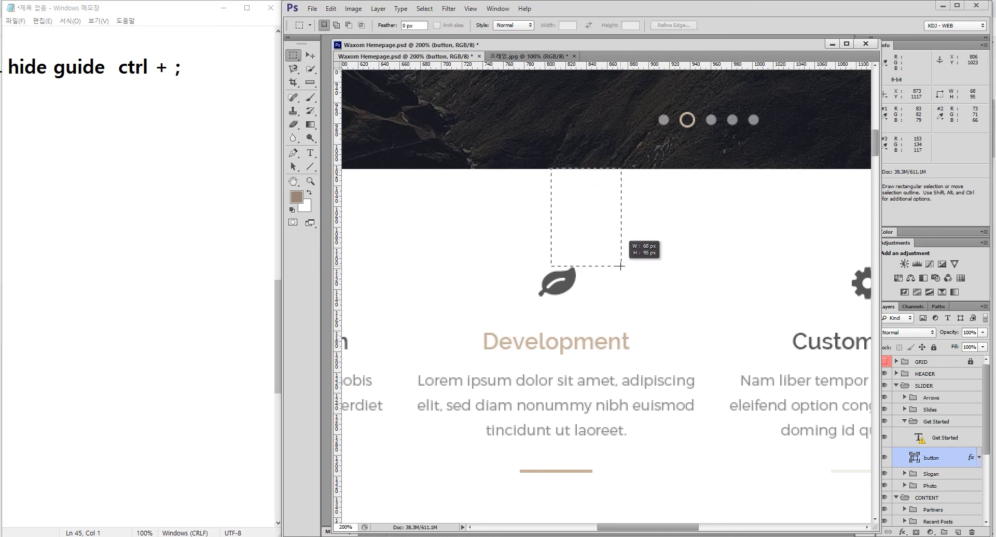
{"action": "left_click_drag", "start_coordinate": [621, 266], "coordinate": [621, 266]}
{"action": "key", "text": "ctrl+d"}
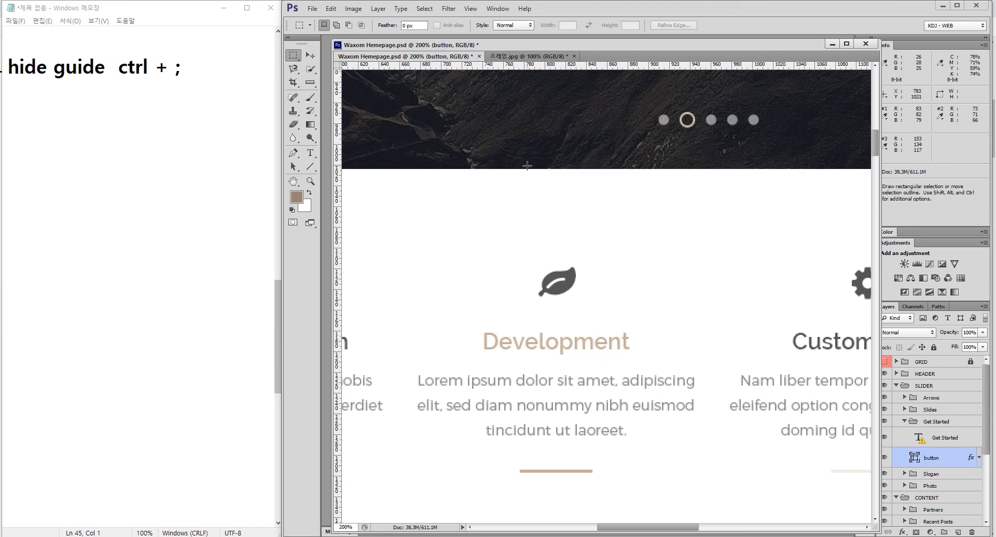
{"action": "left_click", "coordinate": [312, 84]}
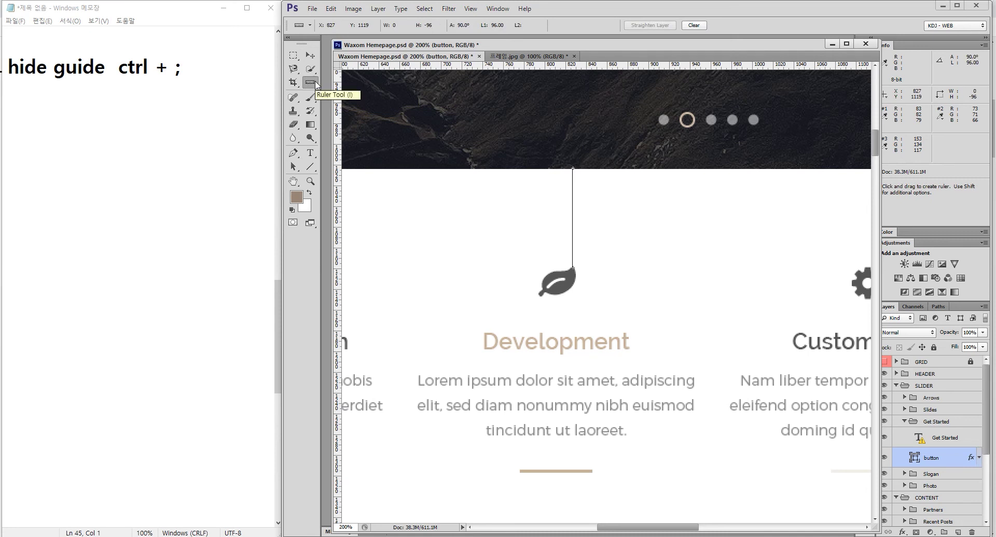
{"action": "key", "text": "Delete"}
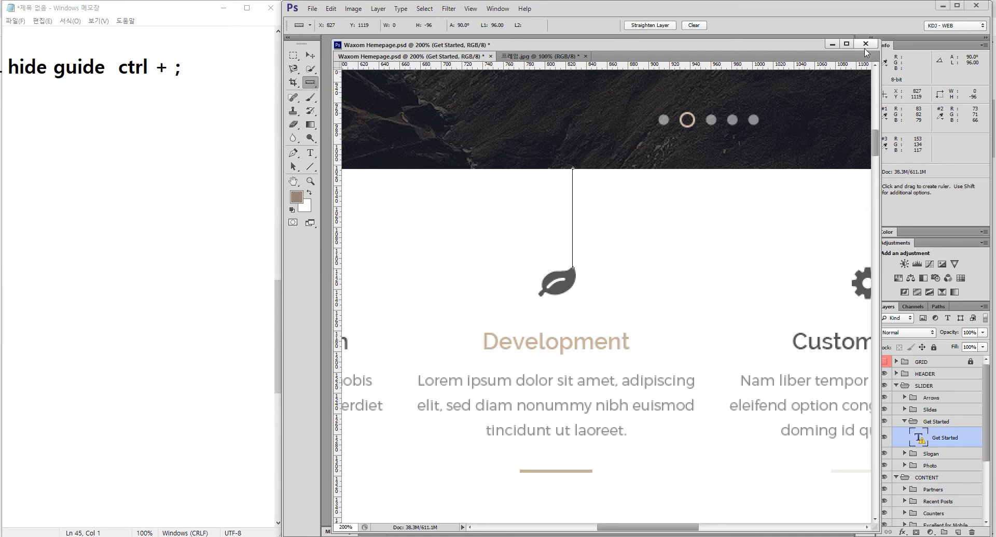
{"action": "left_click", "coordinate": [866, 43]}
Close the Waxom and frame documents unsaved and drag photo18.jpg in from PS01_src
{"action": "left_click", "coordinate": [633, 213]}
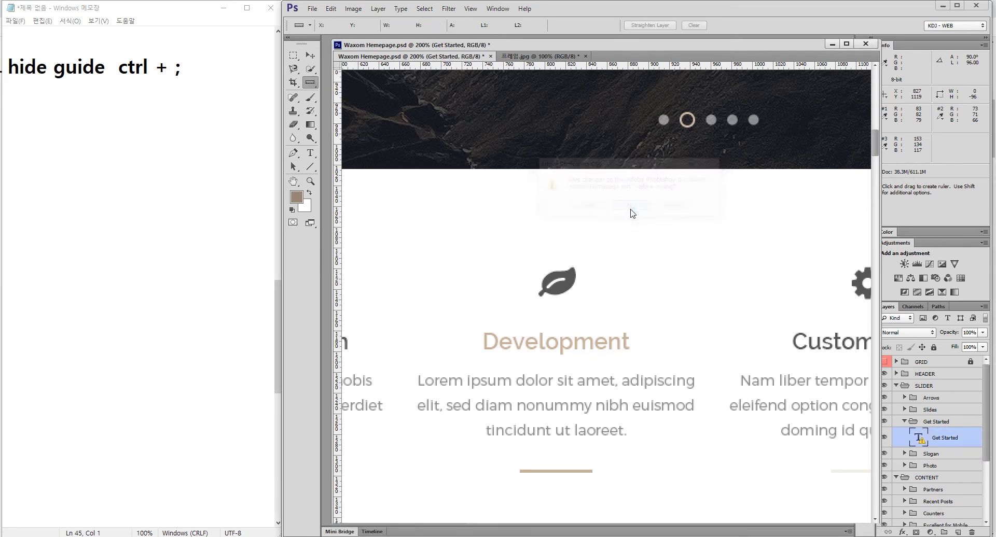
{"action": "left_click", "coordinate": [632, 209]}
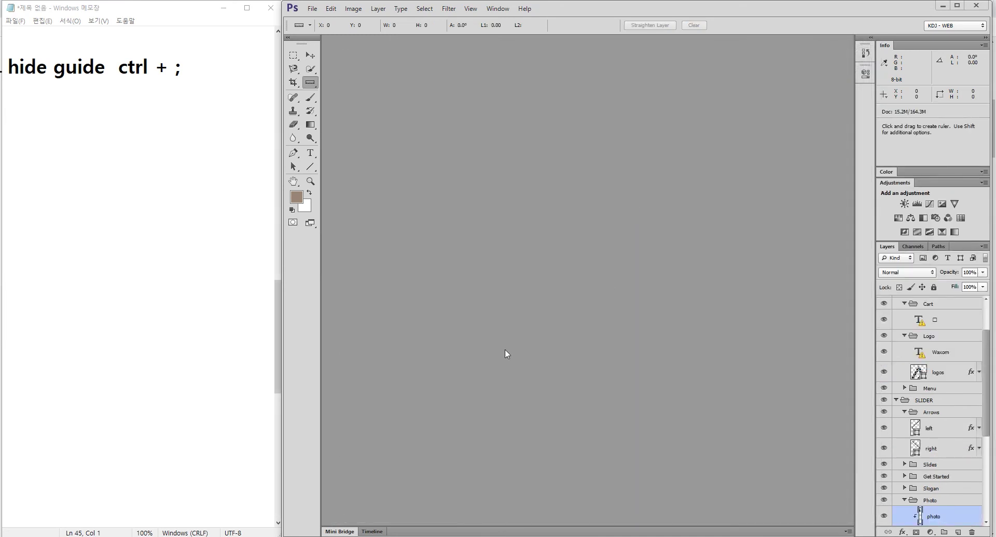
{"action": "left_click", "coordinate": [337, 503]}
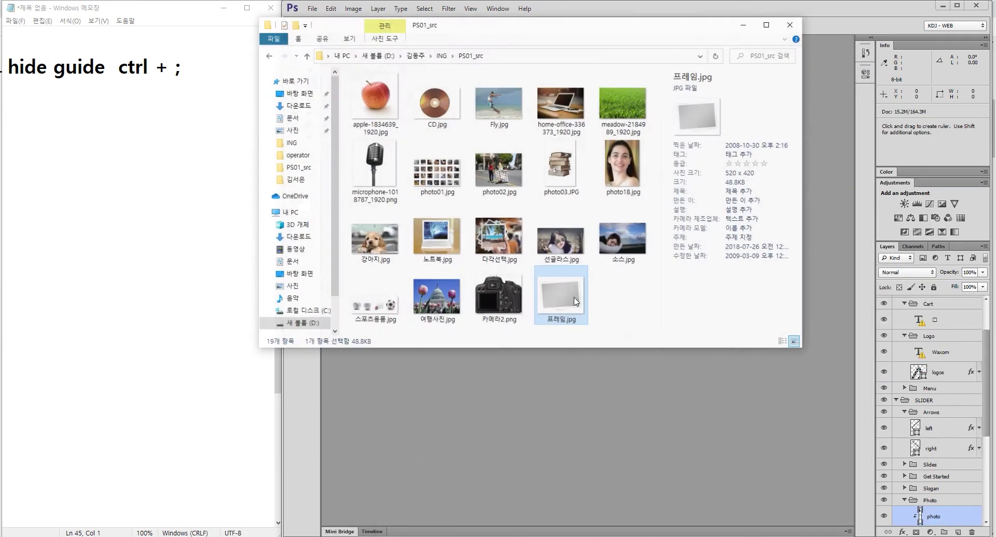
{"action": "left_click_drag", "start_coordinate": [626, 169], "coordinate": [685, 395]}
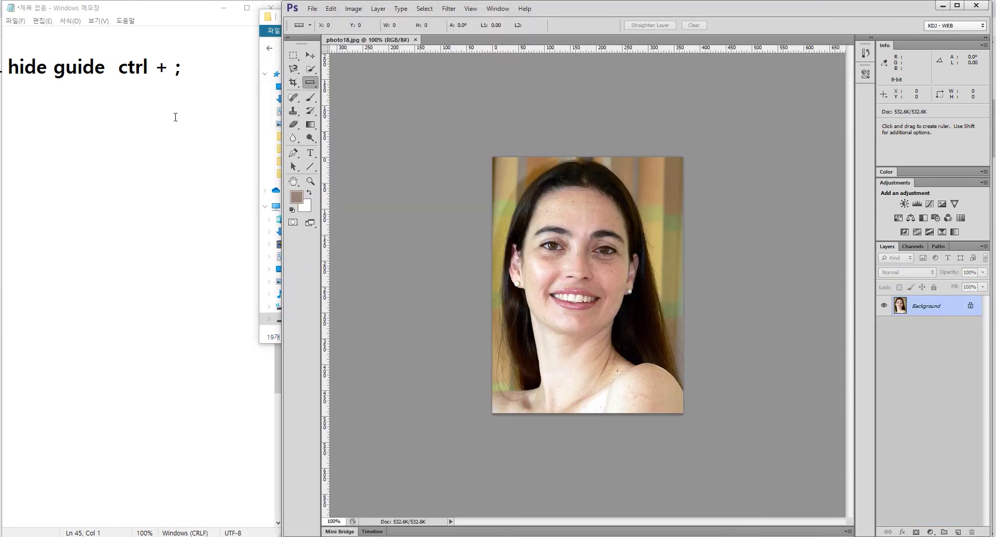
Erase stray letters in the notes and zoom photo18.jpg to 400% on the forehead
{"action": "left_click", "coordinate": [174, 101]}
{"action": "type", "text": "ggo"}
{"action": "key", "text": "BackSpace"}
{"action": "key", "text": "BackSpace"}
{"action": "key", "text": "BackSpace"}
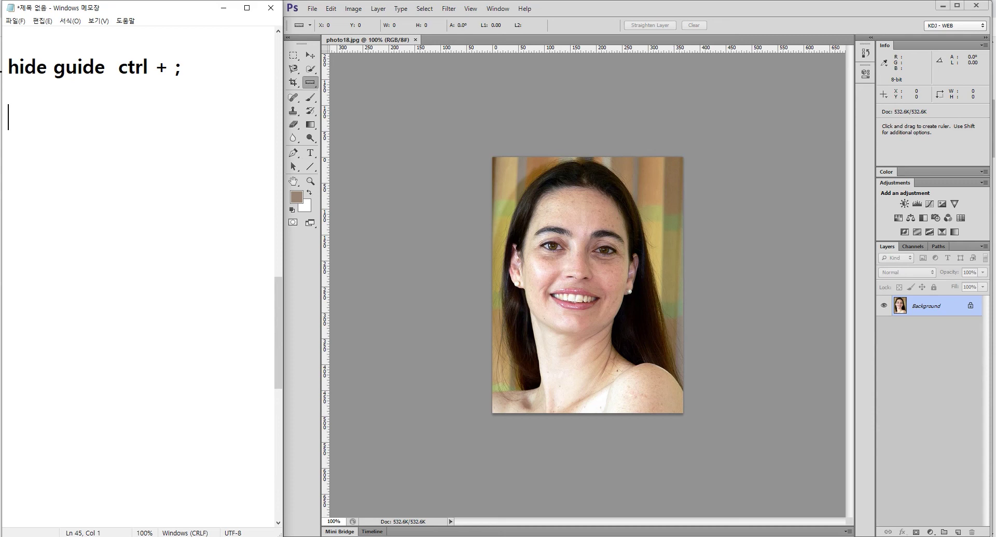
{"action": "left_click", "coordinate": [642, 208]}
{"action": "left_click", "coordinate": [563, 216]}
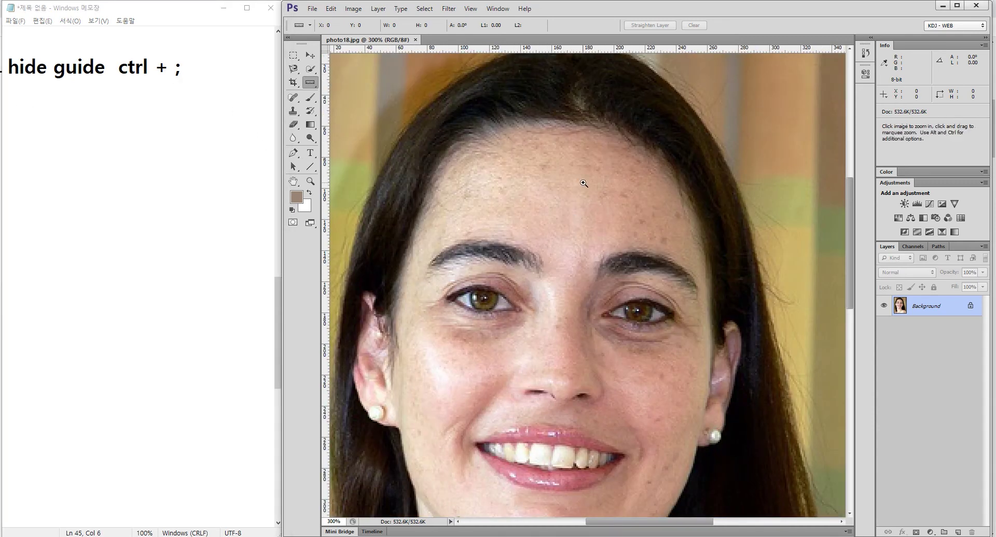
{"action": "left_click", "coordinate": [584, 183]}
{"action": "scroll", "coordinate": [578, 205], "scroll_direction": "up", "scroll_amount": 2}
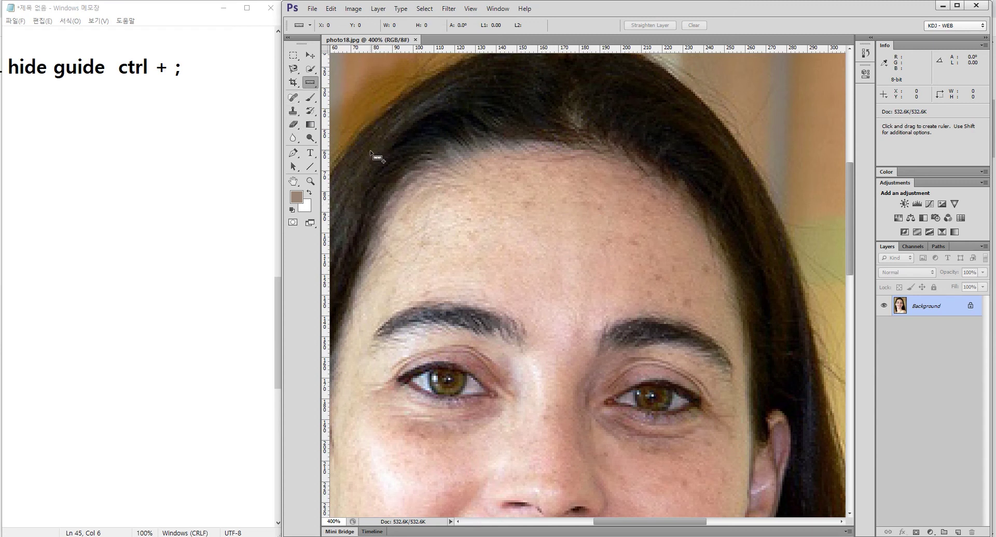
Circle the selection and retouching tool groups with the on-screen ellipse pen, then clear the annotations
{"action": "key", "text": "ctrl+1"}
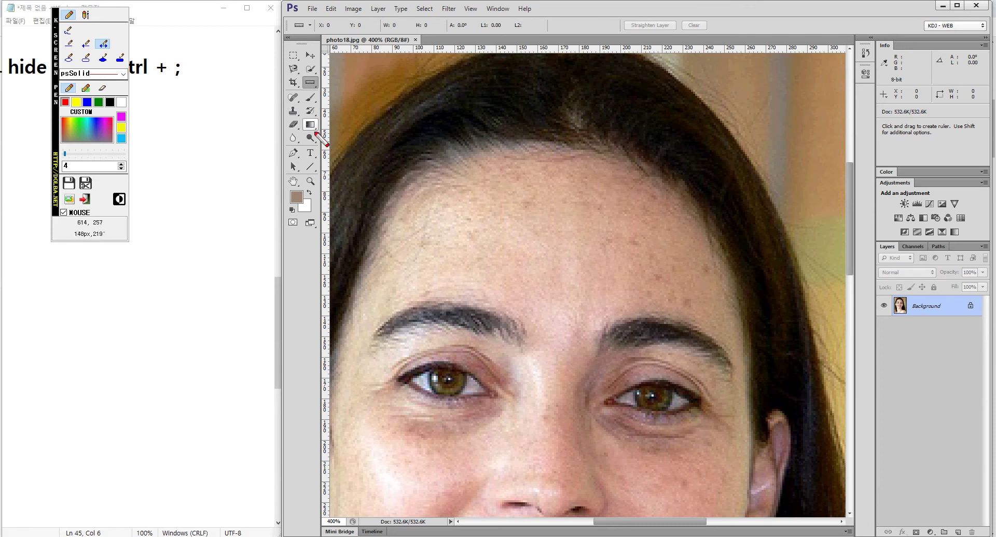
{"action": "left_click", "coordinate": [69, 57]}
{"action": "left_click_drag", "start_coordinate": [280, 89], "coordinate": [323, 146]}
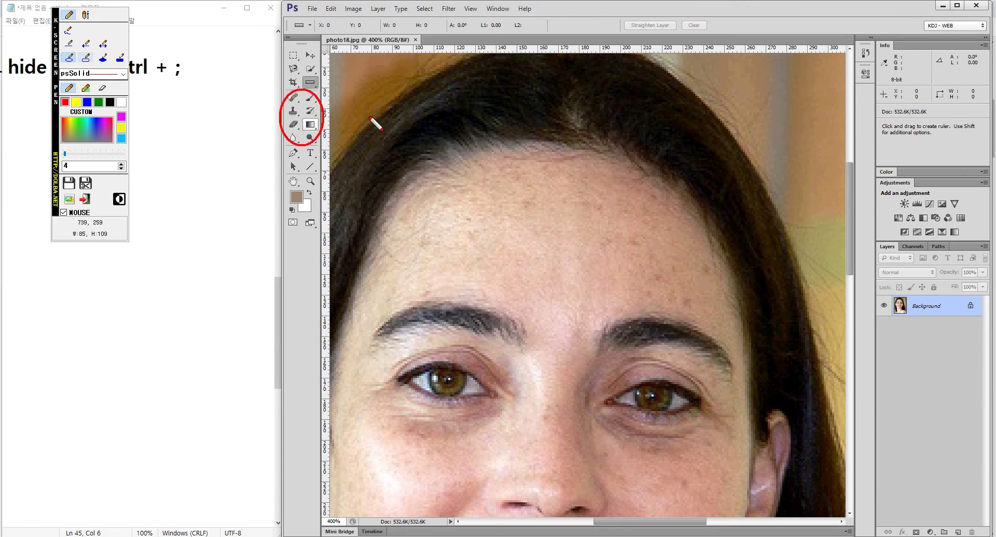
{"action": "left_click_drag", "start_coordinate": [275, 40], "coordinate": [327, 89]}
{"action": "left_click_drag", "start_coordinate": [260, 87], "coordinate": [332, 143]}
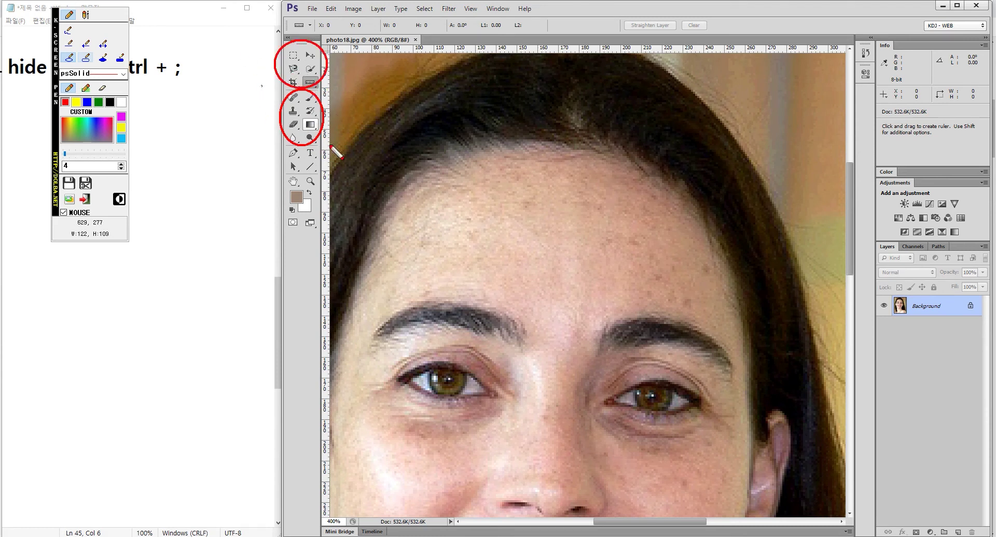
{"action": "key", "text": "Escape"}
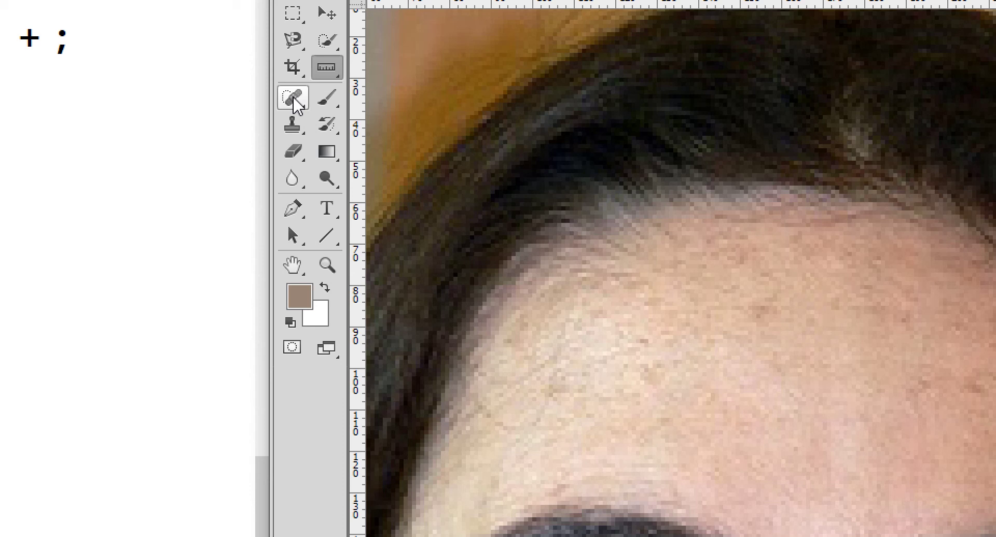
{"action": "left_click", "coordinate": [294, 99]}
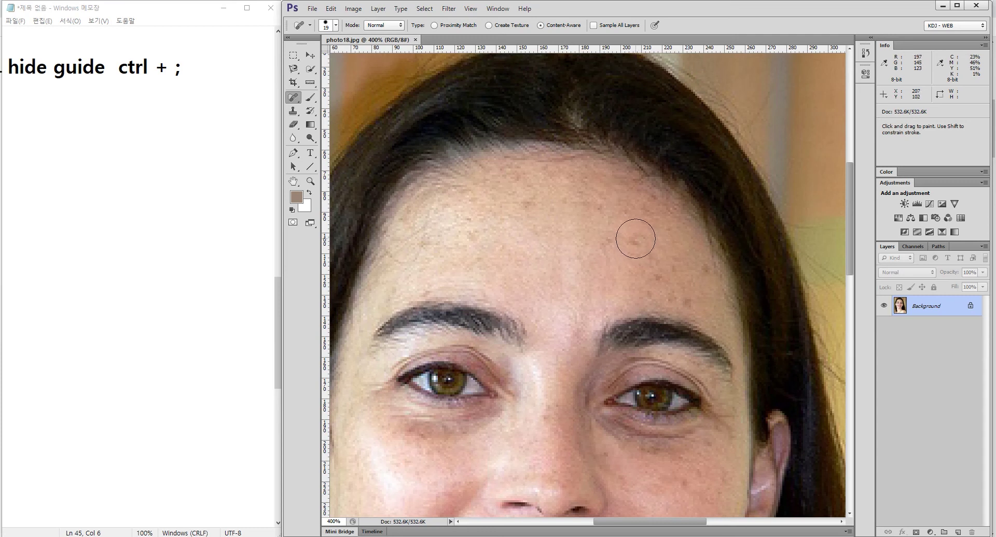
Resize the Spot Healing Brush and heal two spots on the forehead
{"action": "key", "text": "bracketright"}
{"action": "key", "text": "bracketright"}
{"action": "key", "text": "bracketleft"}
{"action": "key", "text": "bracketleft"}
{"action": "key", "text": "bracketleft"}
{"action": "key", "text": "bracketleft"}
{"action": "key", "text": "bracketright"}
{"action": "key", "text": "bracketright"}
{"action": "key", "text": "bracketleft"}
{"action": "key", "text": "bracketleft"}
{"action": "key", "text": "bracketright"}
{"action": "left_click", "coordinate": [634, 239]}
{"action": "left_click", "coordinate": [696, 274]}
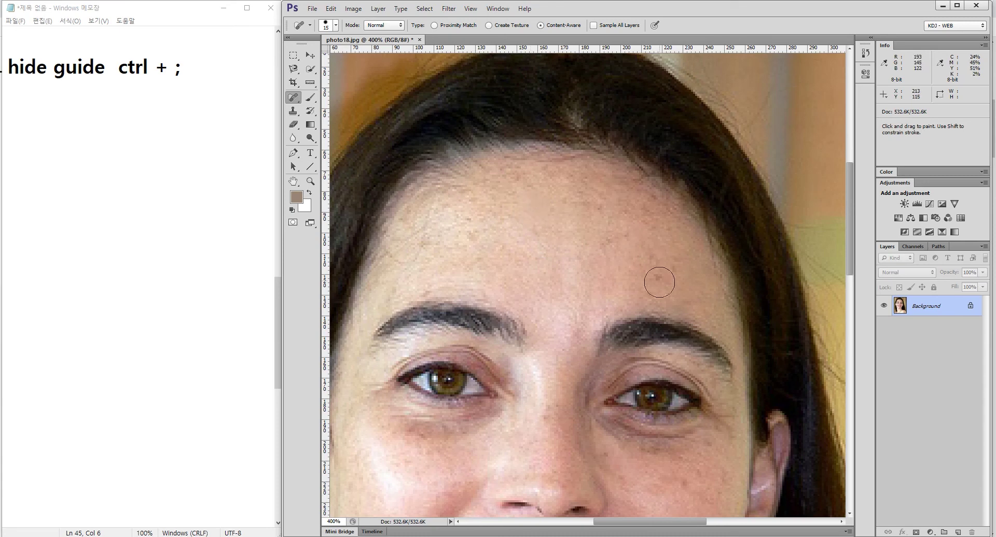
Heal dark spots on the cheek and chest and the neck mole, using a size-8 brush
{"action": "mouse_move", "coordinate": [525, 513]}
{"action": "left_mouse_down"}
{"action": "mouse_move", "coordinate": [599, 273]}
{"action": "mouse_move", "coordinate": [648, 170]}
{"action": "left_mouse_up"}
{"action": "left_click_drag", "start_coordinate": [483, 212], "coordinate": [483, 198]}
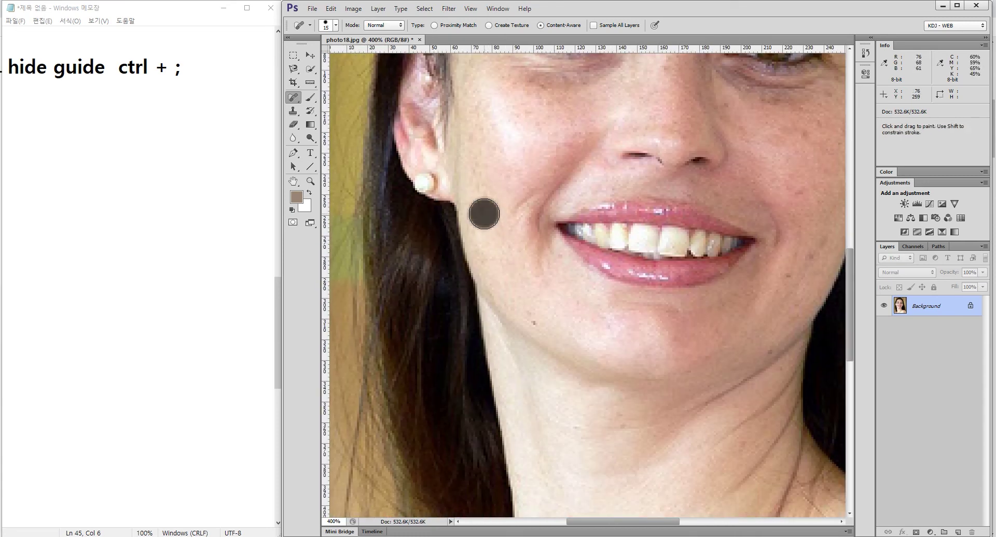
{"action": "left_click", "coordinate": [533, 316]}
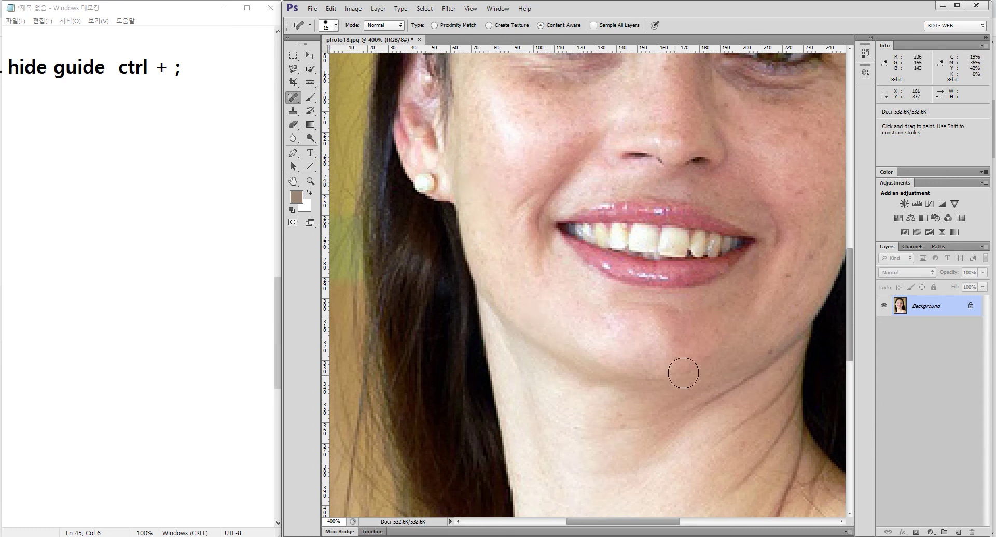
{"action": "key", "text": "bracketleft"}
{"action": "key", "text": "bracketleft"}
{"action": "key", "text": "bracketleft"}
{"action": "left_click_drag", "start_coordinate": [592, 286], "coordinate": [593, 283]}
{"action": "scroll", "coordinate": [593, 284], "scroll_direction": "down", "scroll_amount": 5}
{"action": "scroll", "coordinate": [633, 362], "scroll_direction": "right", "scroll_amount": 3}
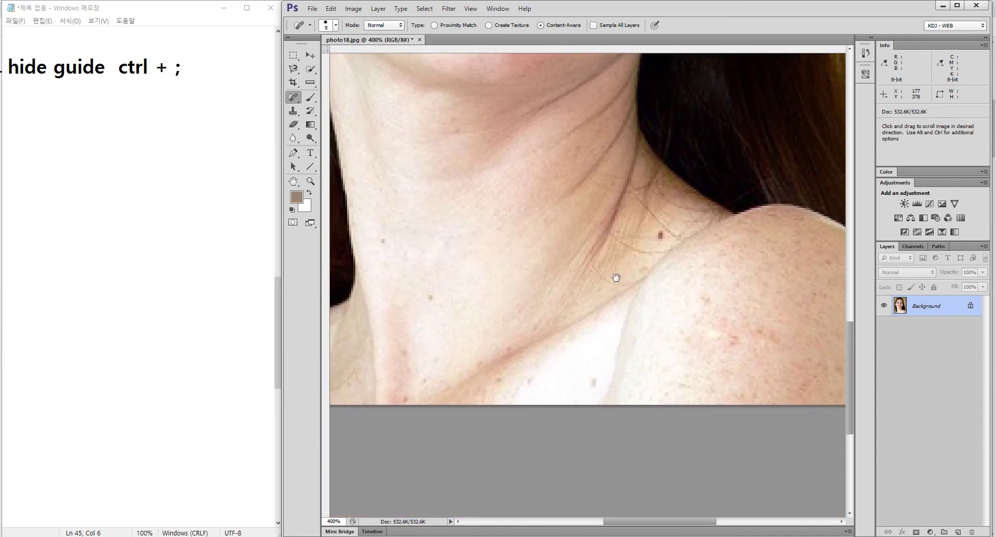
{"action": "scroll", "coordinate": [683, 285], "scroll_direction": "down", "scroll_amount": 3}
{"action": "left_click", "coordinate": [592, 381]}
{"action": "left_click", "coordinate": [659, 232]}
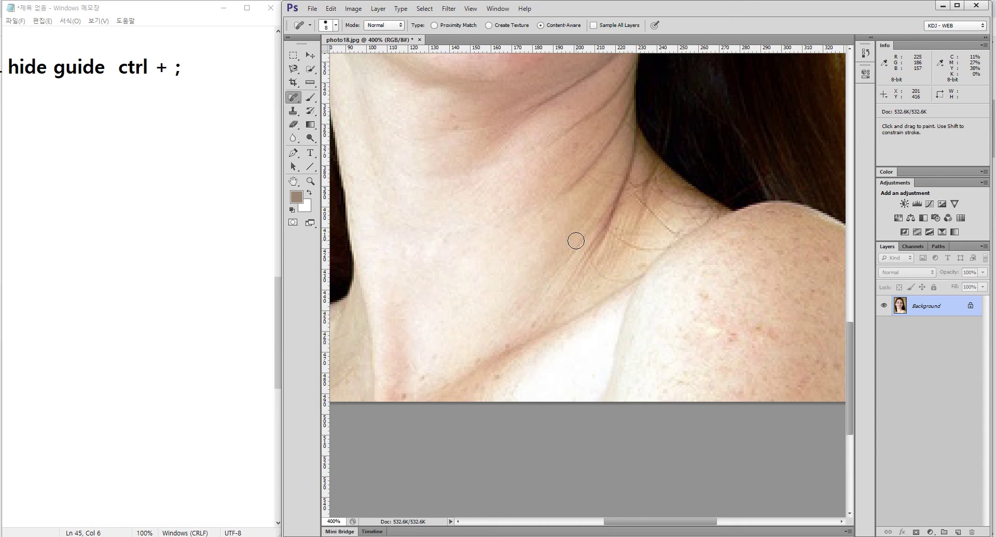
Pan back to the face and show rulers around the photo18.jpg canvas
{"action": "left_click_drag", "start_coordinate": [525, 149], "coordinate": [530, 305]}
{"action": "left_click_drag", "start_coordinate": [513, 111], "coordinate": [514, 327]}
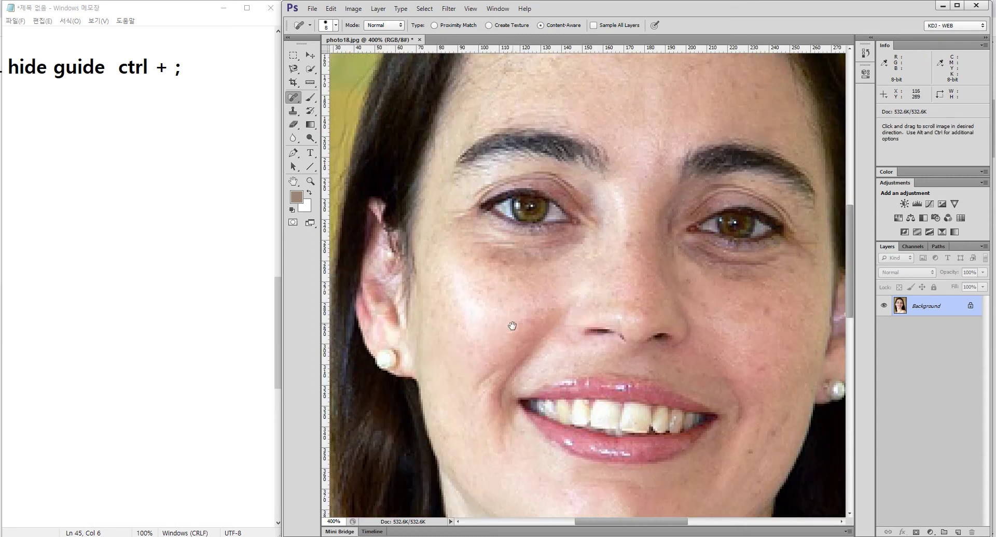
{"action": "left_click_drag", "start_coordinate": [520, 191], "coordinate": [520, 243]}
{"action": "key", "text": "ctrl+r"}
{"action": "left_click_drag", "start_coordinate": [583, 216], "coordinate": [519, 231]}
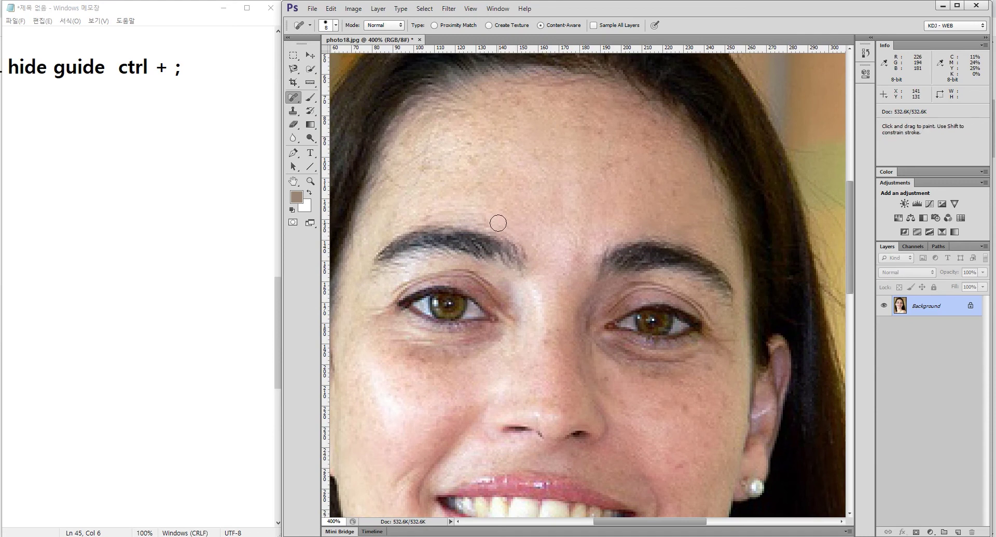
{"action": "left_click", "coordinate": [293, 100]}
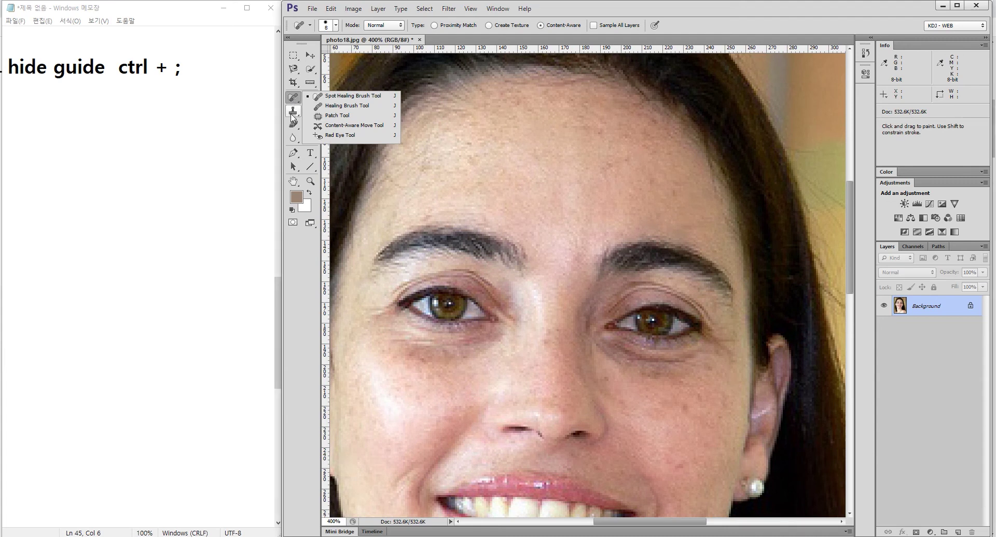
Select the Clone Stamp, undo the last change, and circle two forehead spots with the annotation pen
{"action": "left_click", "coordinate": [293, 112]}
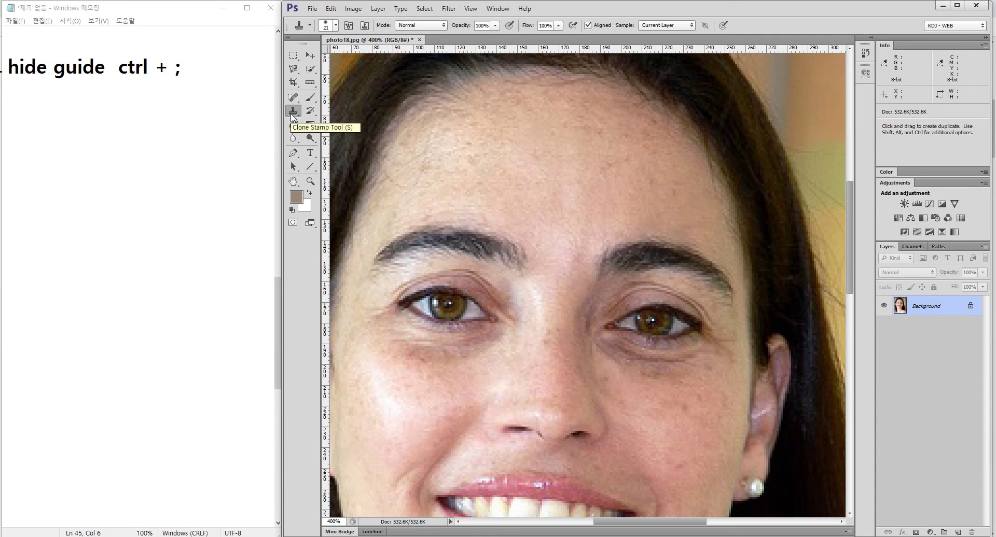
{"action": "left_click", "coordinate": [292, 98]}
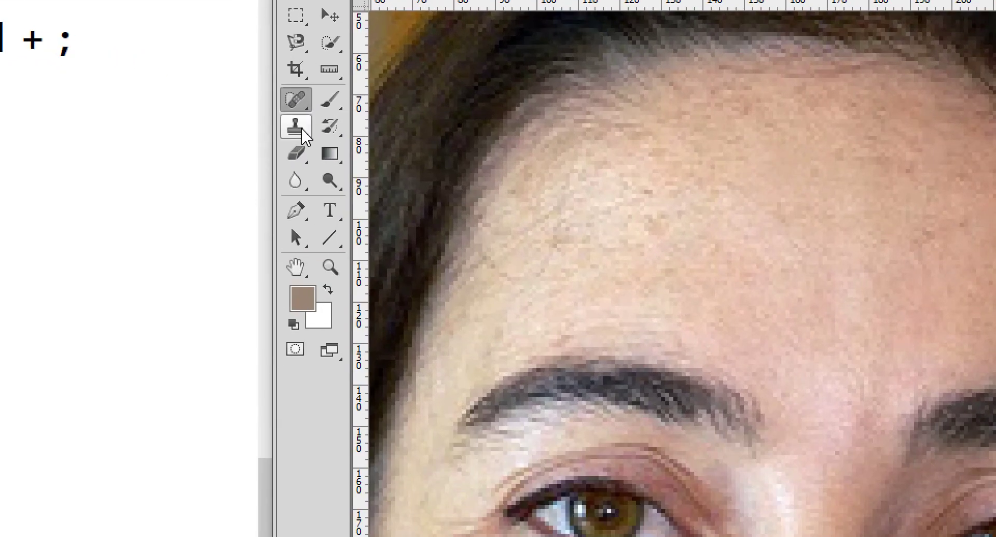
{"action": "left_click", "coordinate": [296, 113]}
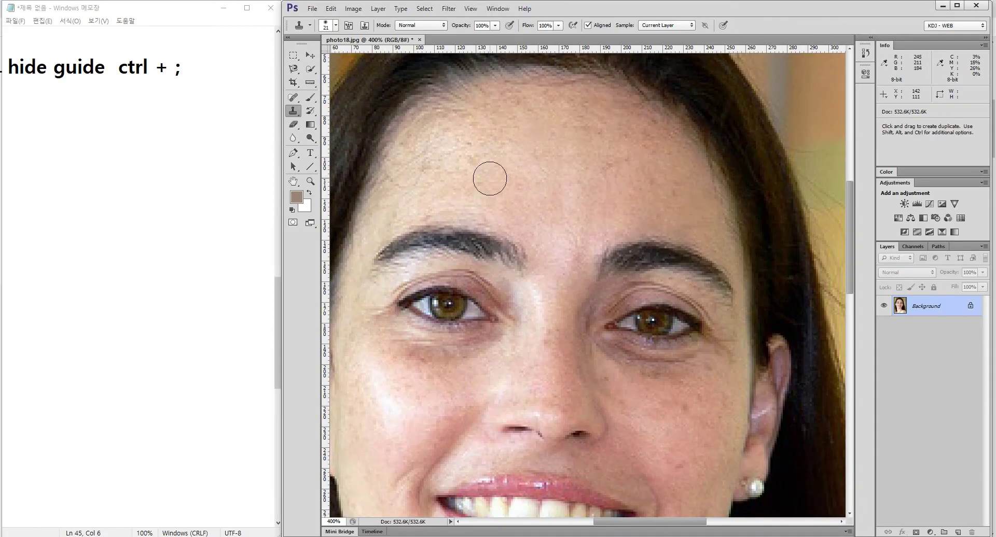
{"action": "key", "text": "ctrl+z"}
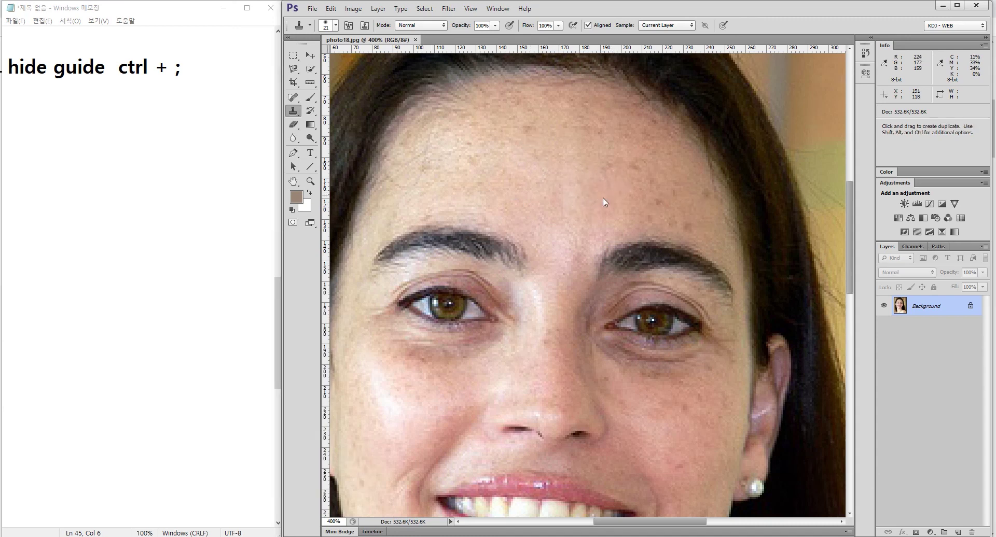
{"action": "key", "text": "ctrl+F1"}
{"action": "left_click_drag", "start_coordinate": [627, 155], "coordinate": [646, 179]}
{"action": "left_click_drag", "start_coordinate": [577, 150], "coordinate": [594, 175]}
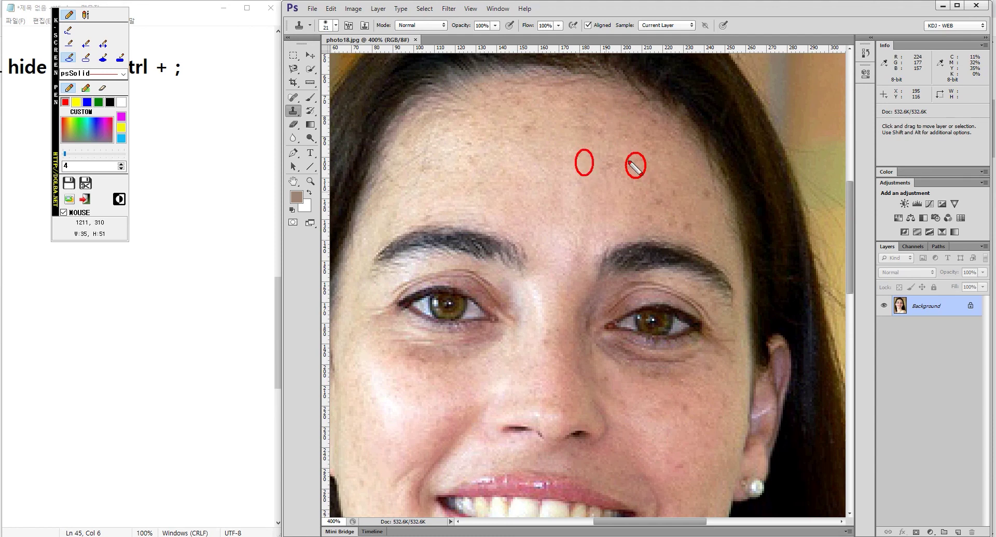
{"action": "key", "text": "Escape"}
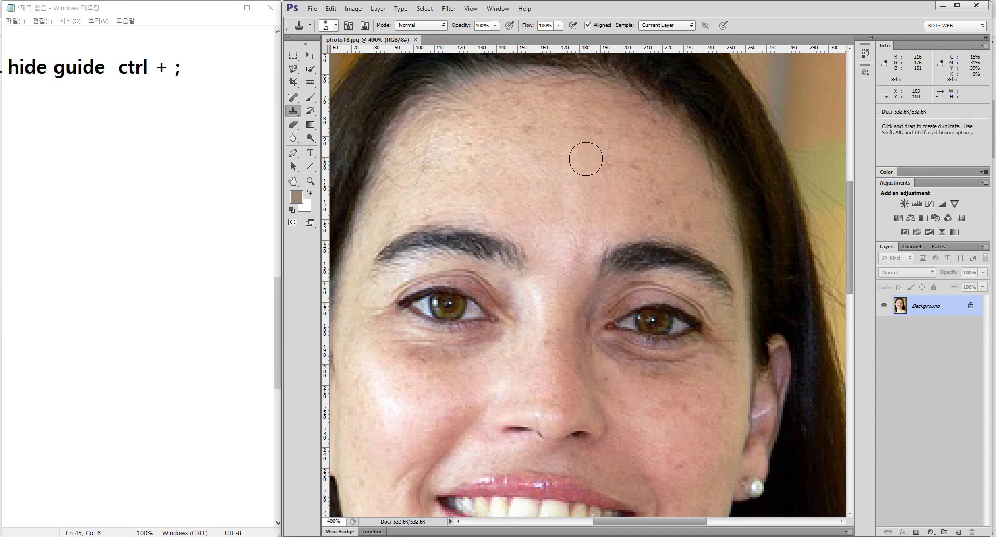
Clone clean skin over the forehead freckles and the mole above the eyebrow
{"action": "mouse_move", "coordinate": [585, 156]}
{"action": "left_mouse_down"}
{"action": "mouse_move", "coordinate": [627, 146]}
{"action": "mouse_move", "coordinate": [643, 161]}
{"action": "mouse_move", "coordinate": [629, 170]}
{"action": "mouse_move", "coordinate": [640, 156]}
{"action": "mouse_move", "coordinate": [634, 165]}
{"action": "mouse_move", "coordinate": [638, 156]}
{"action": "mouse_move", "coordinate": [660, 178]}
{"action": "left_mouse_up"}
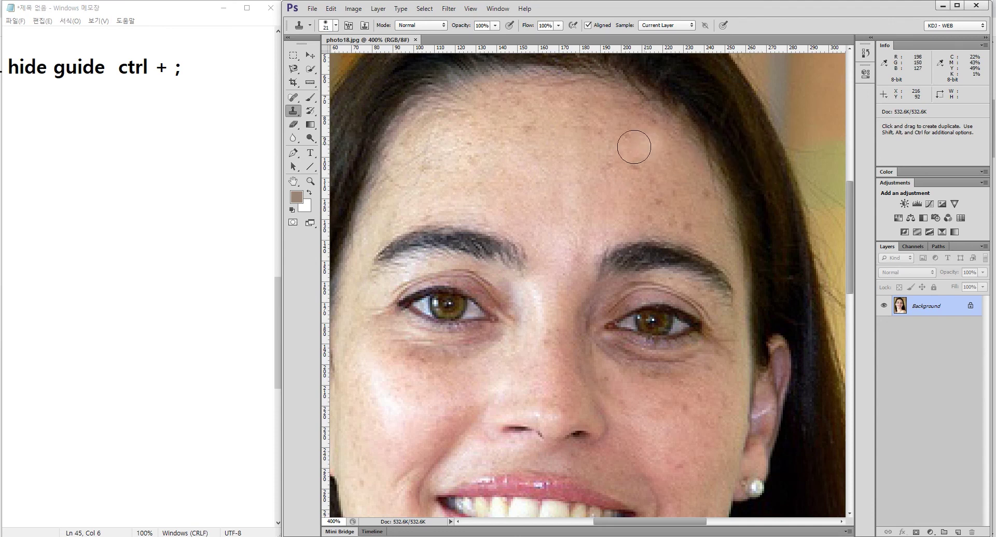
{"action": "mouse_move", "coordinate": [635, 161]}
{"action": "left_mouse_down"}
{"action": "mouse_move", "coordinate": [624, 207]}
{"action": "mouse_move", "coordinate": [584, 162]}
{"action": "left_mouse_up"}
{"action": "left_click", "coordinate": [579, 163], "text": "alt"}
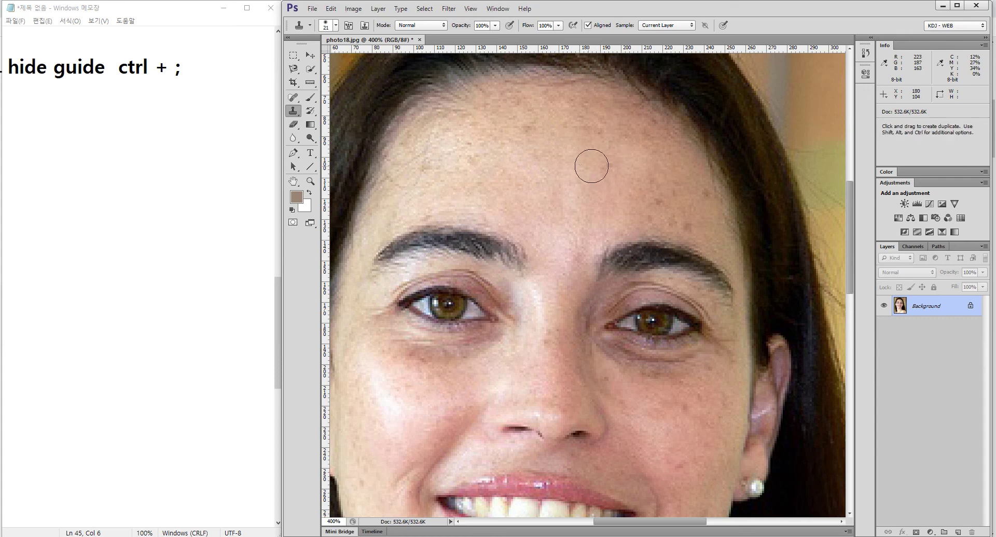
{"action": "left_click", "coordinate": [616, 211], "text": "alt"}
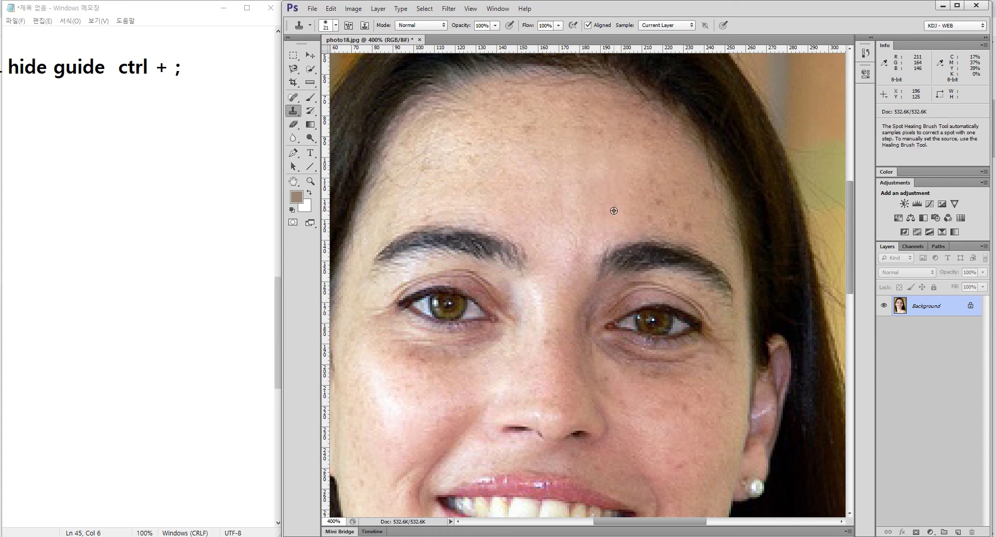
{"action": "left_click", "coordinate": [643, 213], "text": "alt"}
{"action": "left_click", "coordinate": [679, 204], "text": "alt"}
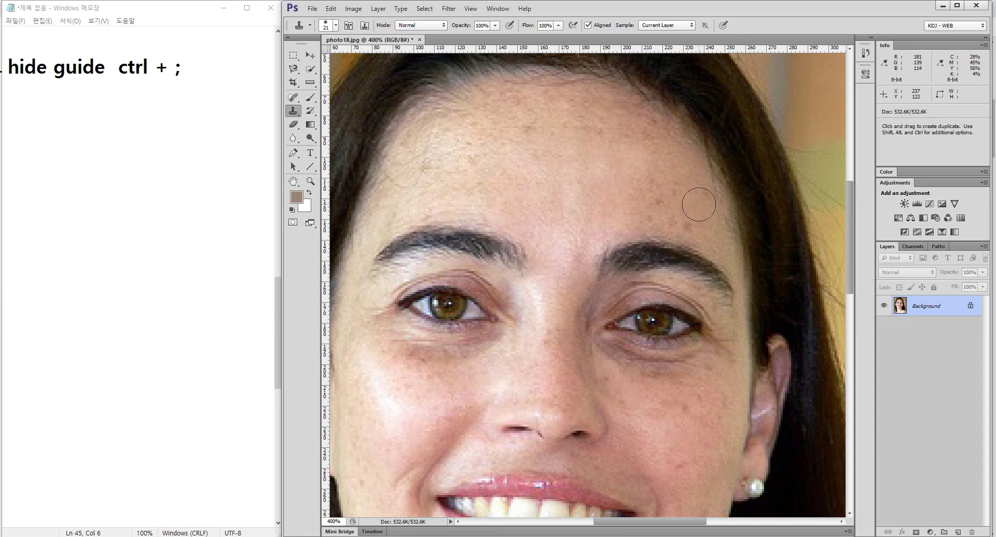
{"action": "left_click", "coordinate": [701, 211], "text": "alt"}
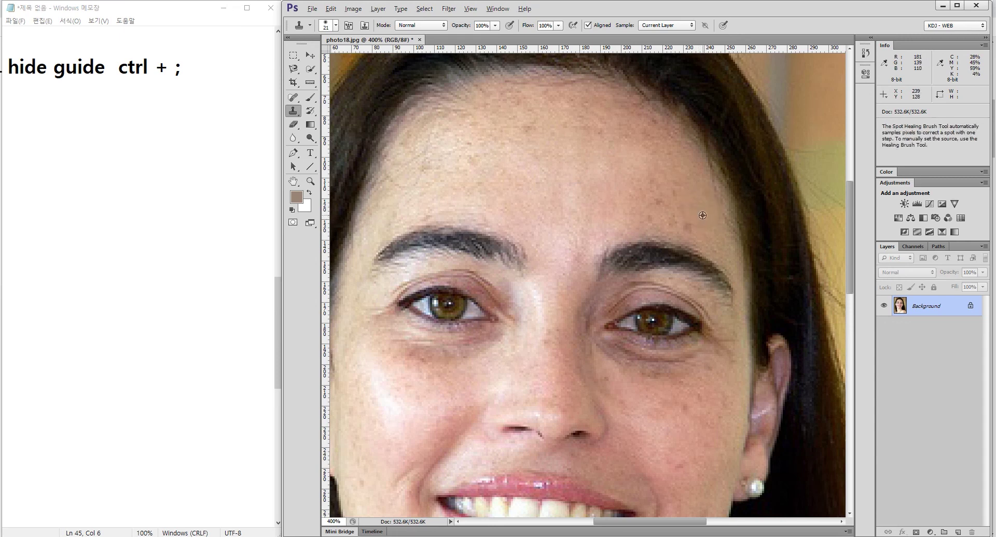
{"action": "left_click", "coordinate": [712, 243]}
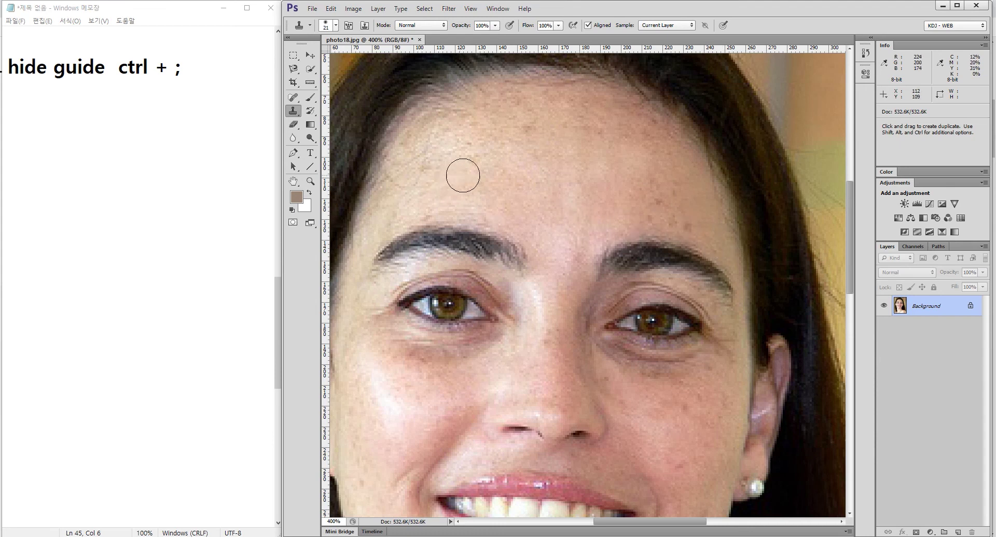
Test-clone an eyebrow copy and a skin dab on the iris, then undo both
{"action": "left_click", "coordinate": [496, 249], "text": "alt"}
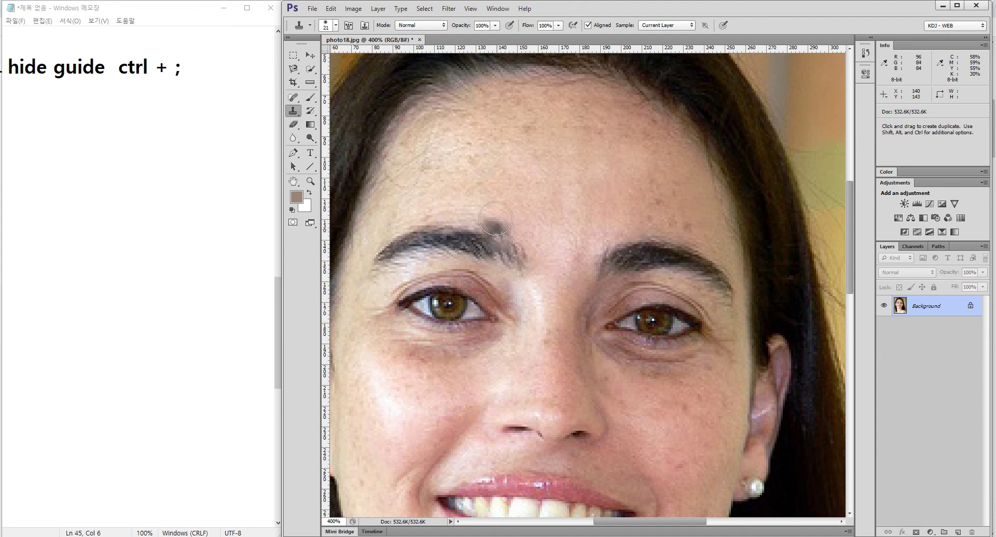
{"action": "left_click_drag", "start_coordinate": [493, 196], "coordinate": [370, 189]}
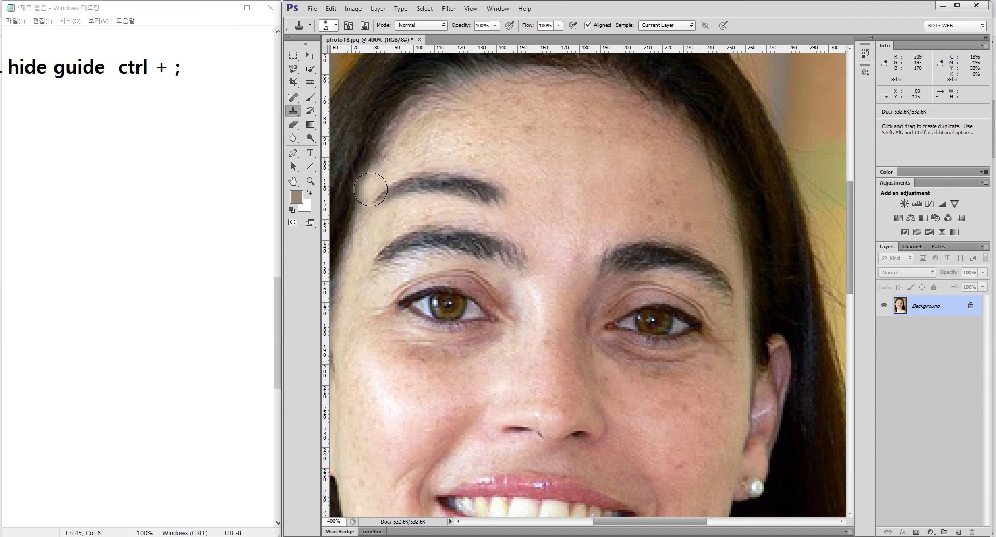
{"action": "left_click", "coordinate": [469, 311]}
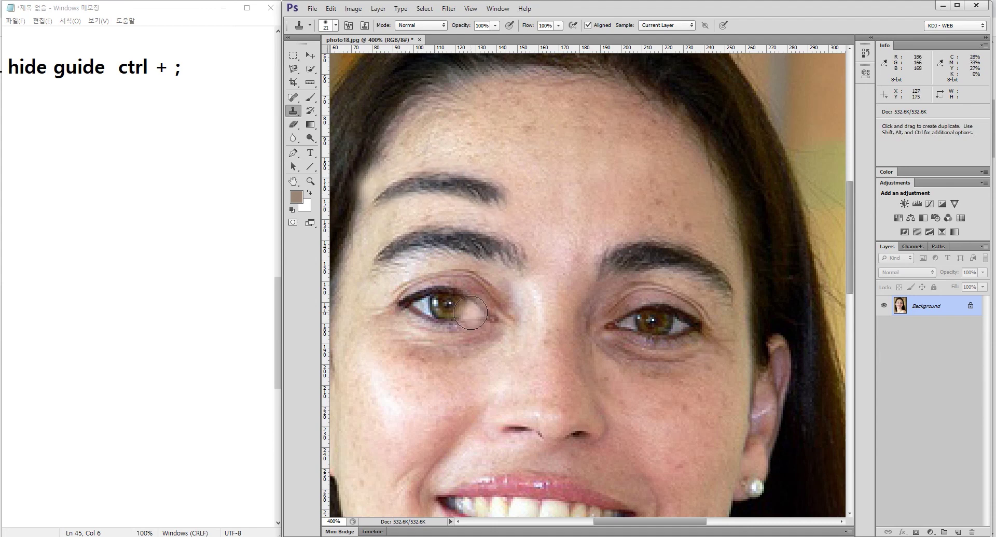
{"action": "key", "text": "ctrl+alt+z"}
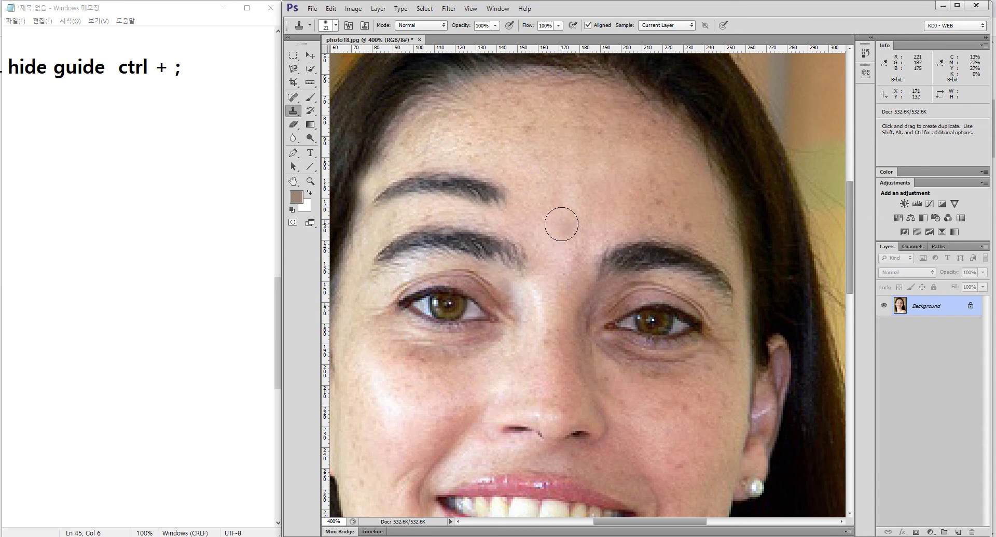
{"action": "key", "text": "ctrl+alt+z"}
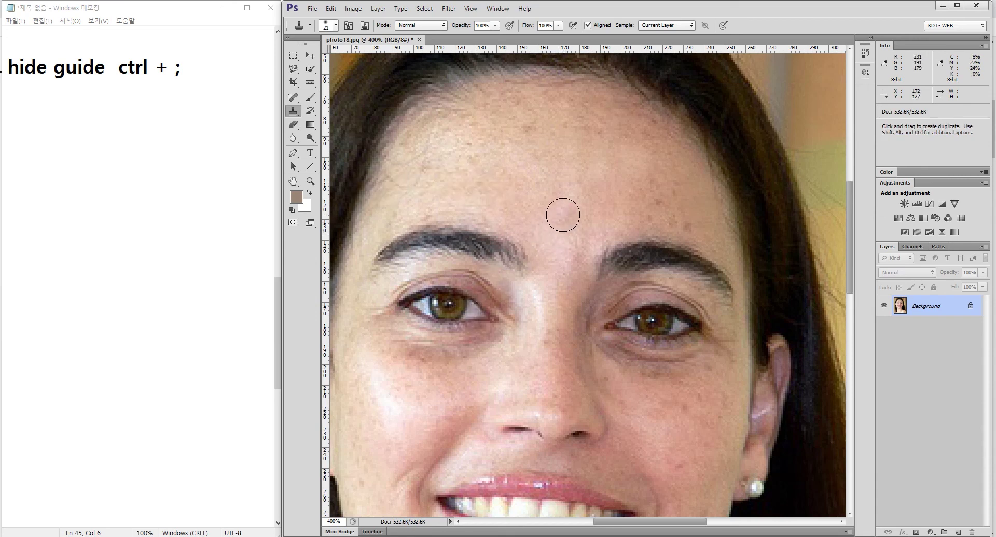
{"action": "left_click", "coordinate": [294, 98]}
Spot-heal four small forehead blemishes and one dark spot on the right cheek
{"action": "right_click", "coordinate": [294, 100]}
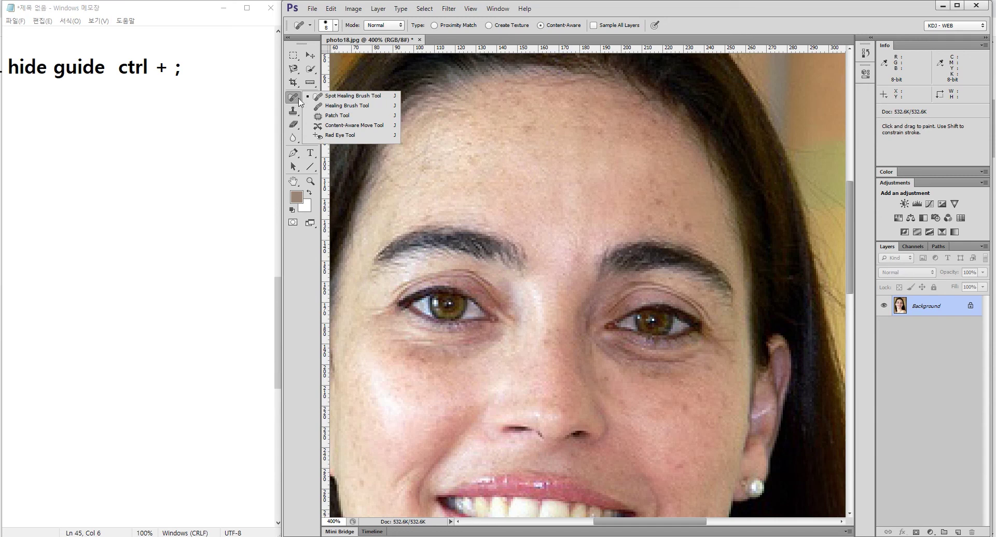
{"action": "left_click", "coordinate": [338, 97]}
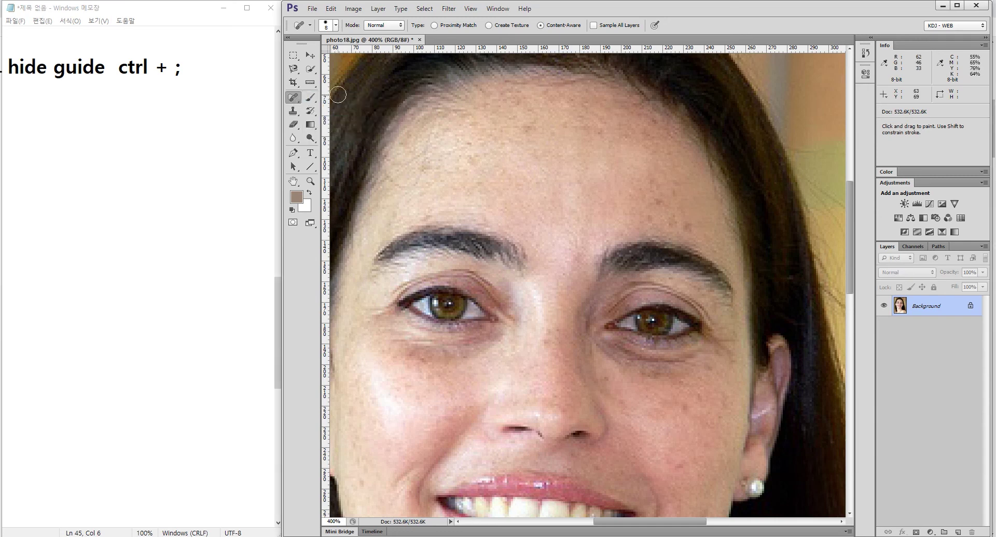
{"action": "left_click", "coordinate": [674, 218]}
{"action": "left_click", "coordinate": [662, 204]}
{"action": "left_click", "coordinate": [521, 130]}
{"action": "left_click", "coordinate": [435, 167]}
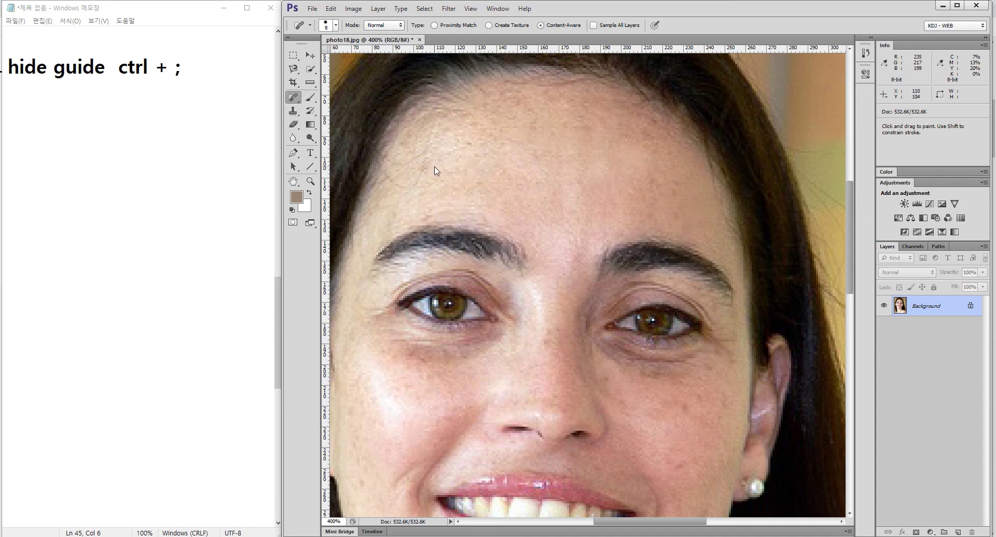
{"action": "left_click", "coordinate": [687, 411]}
{"action": "right_click", "coordinate": [293, 99]}
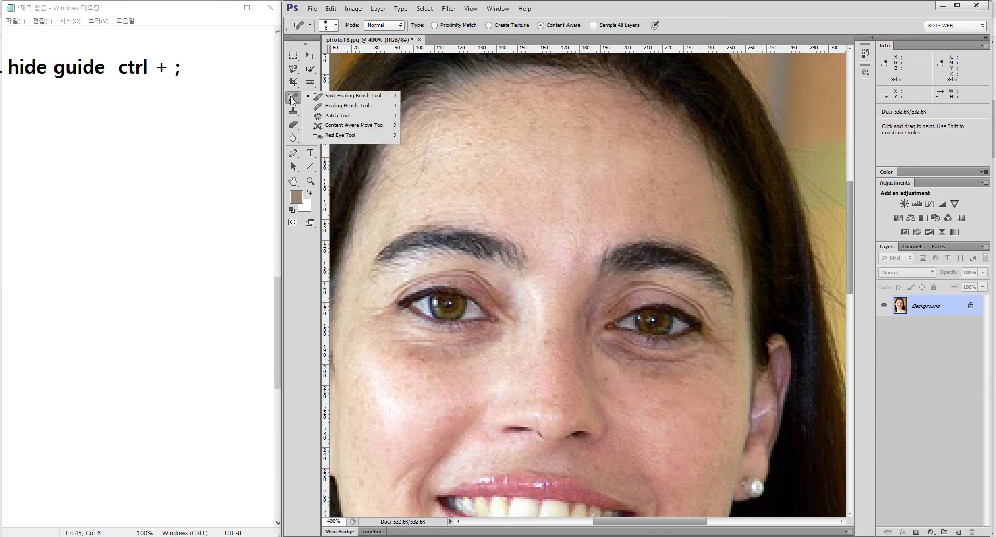
Heal spots across the mid and upper forehead with the Healing Brush Tool
{"action": "left_click", "coordinate": [343, 106]}
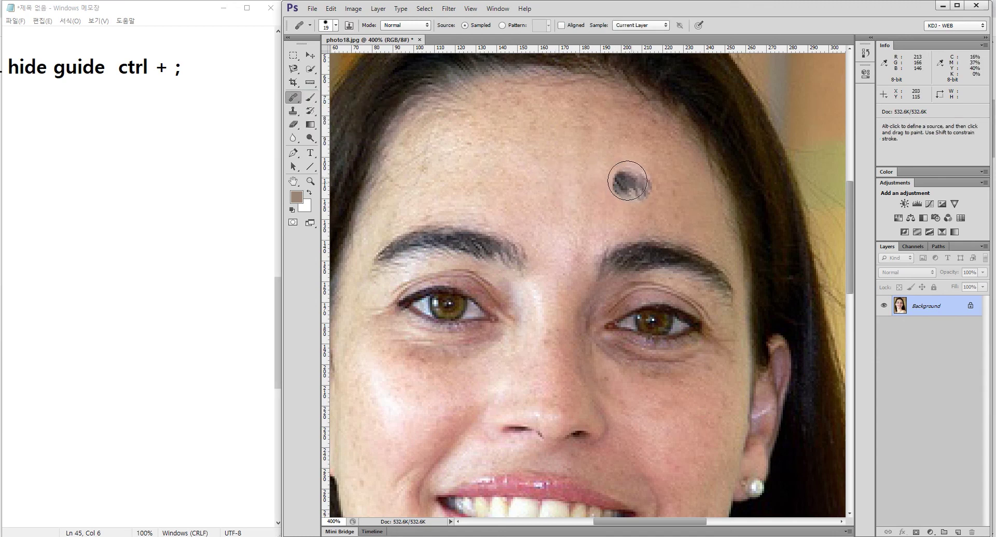
{"action": "left_click_drag", "start_coordinate": [628, 177], "coordinate": [584, 188]}
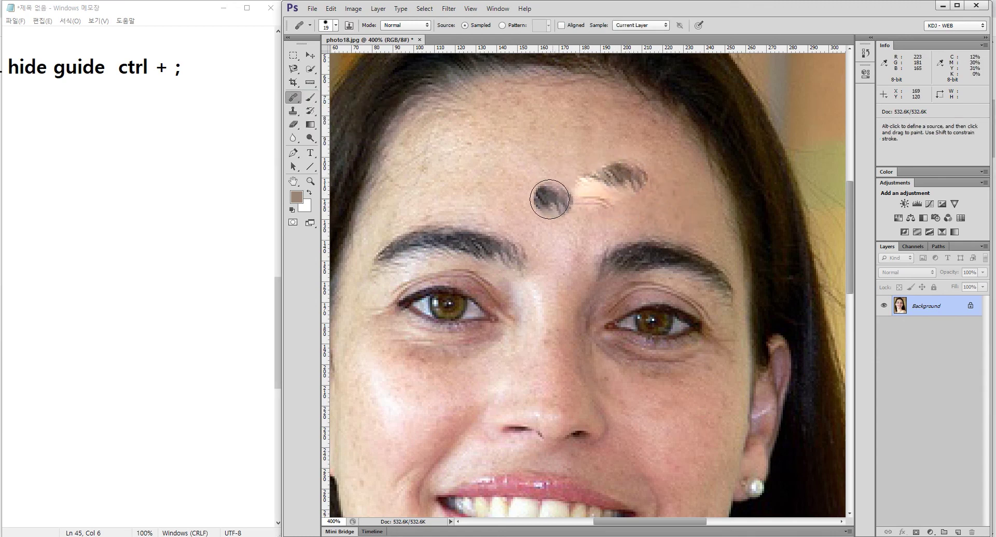
{"action": "left_click_drag", "start_coordinate": [448, 188], "coordinate": [445, 189]}
{"action": "left_click", "coordinate": [507, 206]}
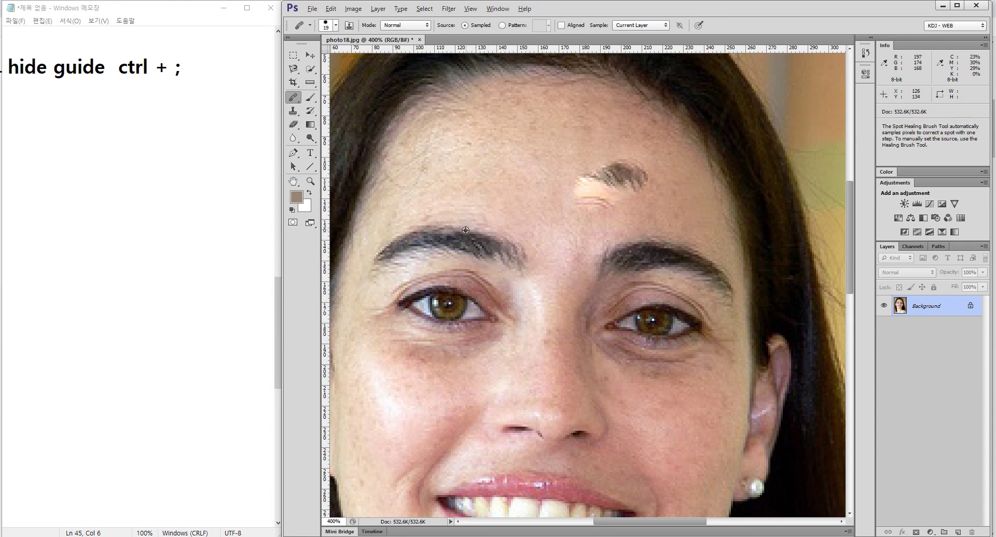
{"action": "left_click_drag", "start_coordinate": [500, 132], "coordinate": [523, 133]}
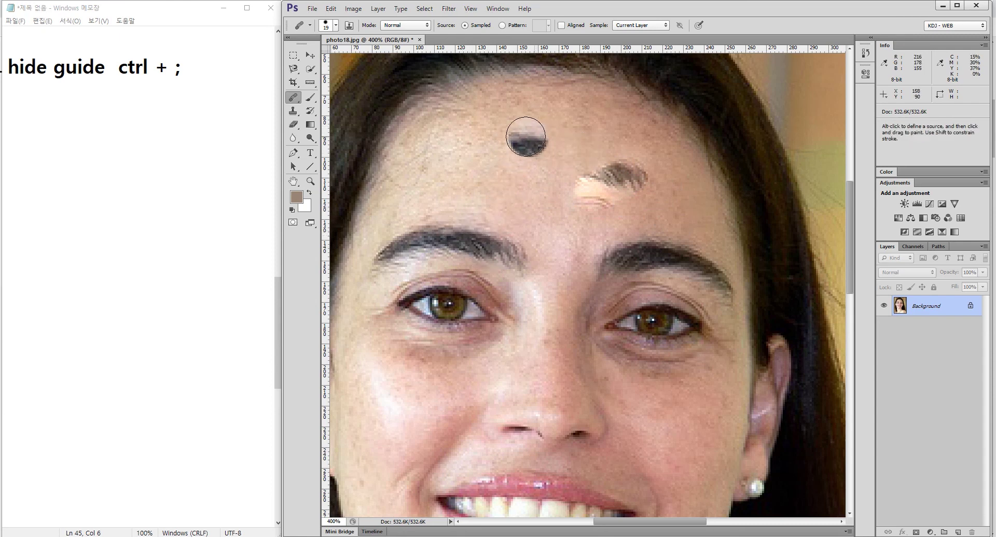
{"action": "left_click", "coordinate": [556, 200]}
{"action": "left_click_drag", "start_coordinate": [470, 191], "coordinate": [486, 184]}
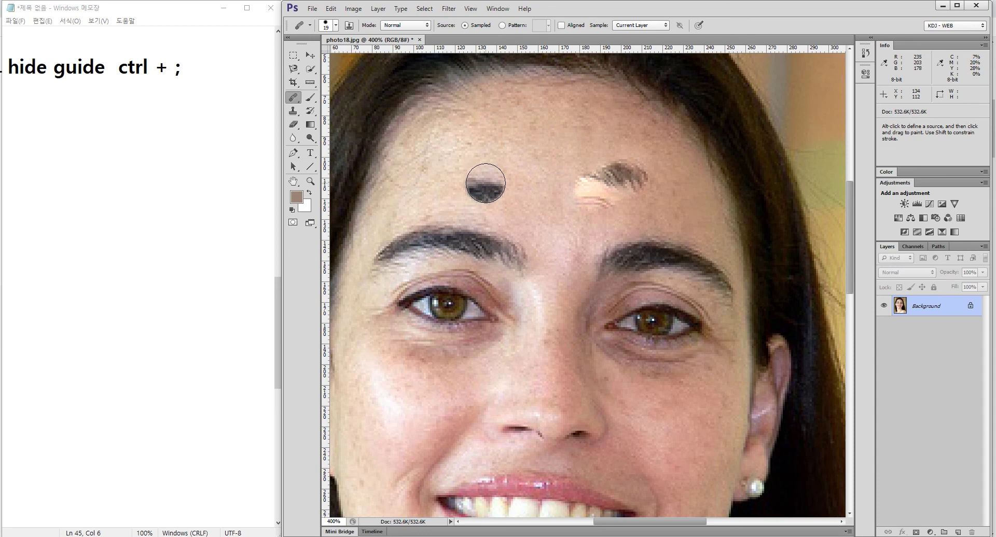
Dab more healing on the upper forehead and blend the central forehead blemish and streak
{"action": "left_click", "coordinate": [488, 148]}
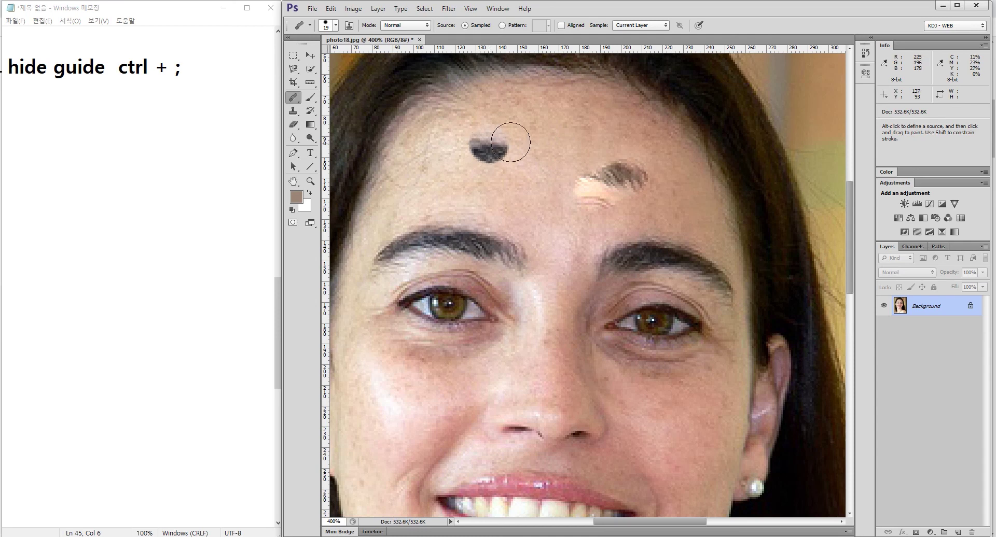
{"action": "left_click", "coordinate": [487, 141], "text": "alt"}
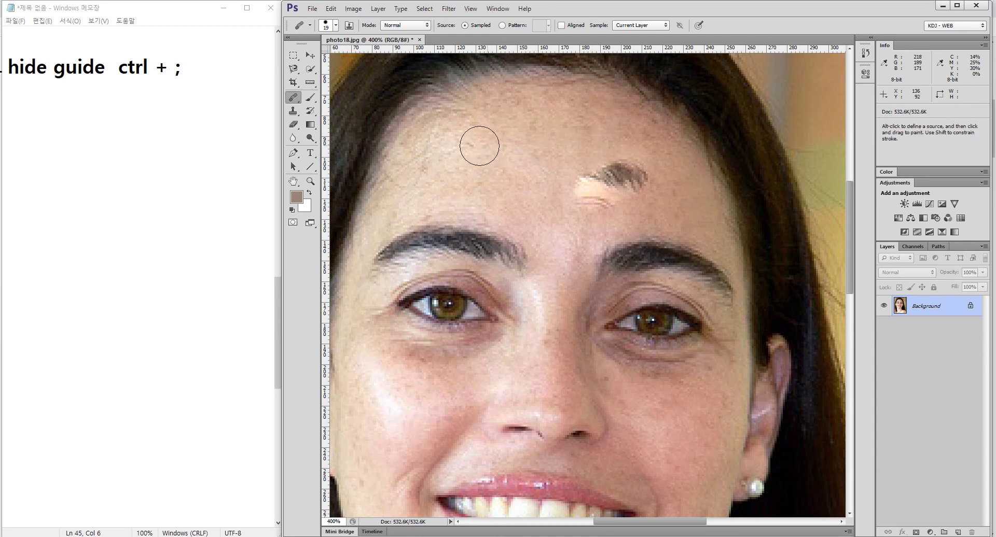
{"action": "left_click", "coordinate": [565, 117]}
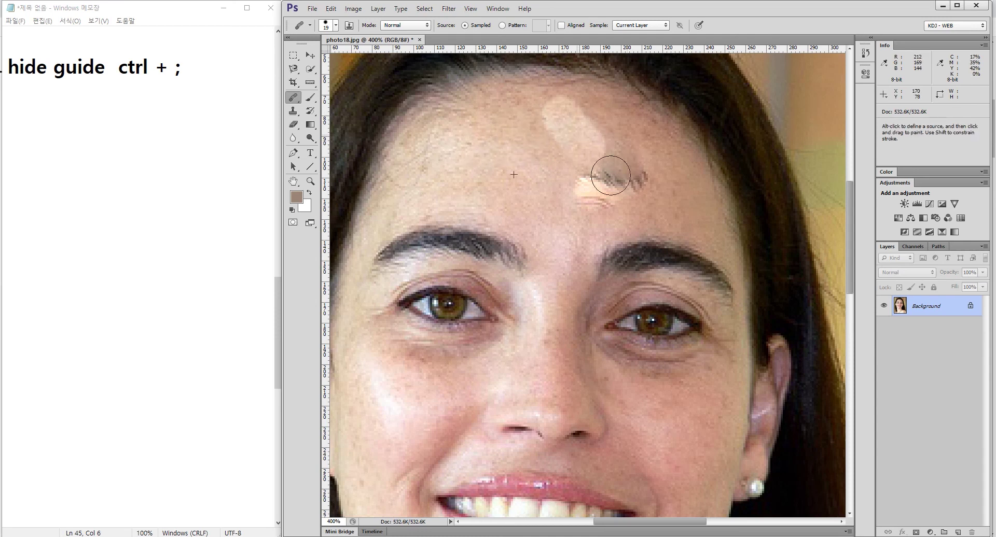
{"action": "left_click", "coordinate": [623, 174]}
{"action": "left_click", "coordinate": [618, 166]}
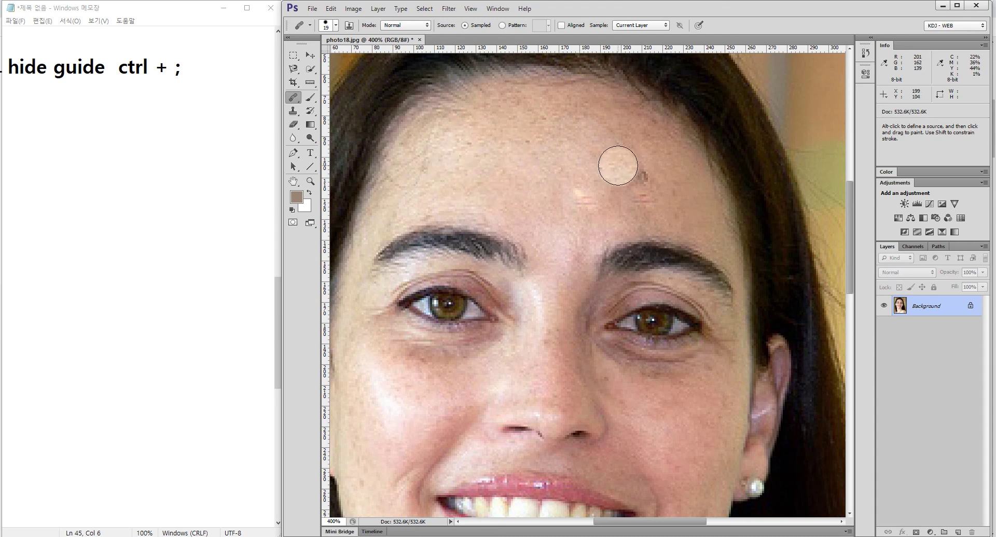
{"action": "left_click", "coordinate": [597, 210]}
{"action": "left_click", "coordinate": [599, 206]}
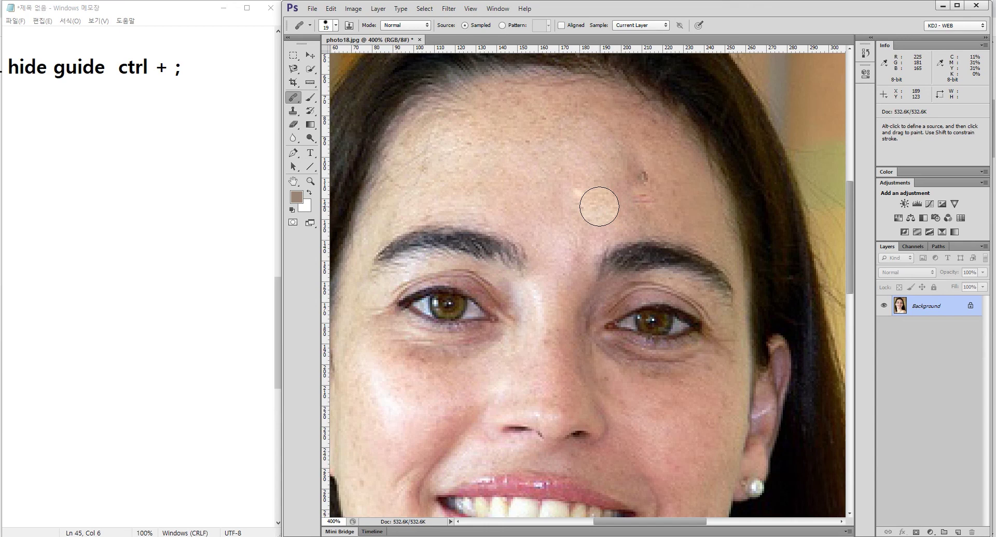
{"action": "key", "text": "shift+j"}
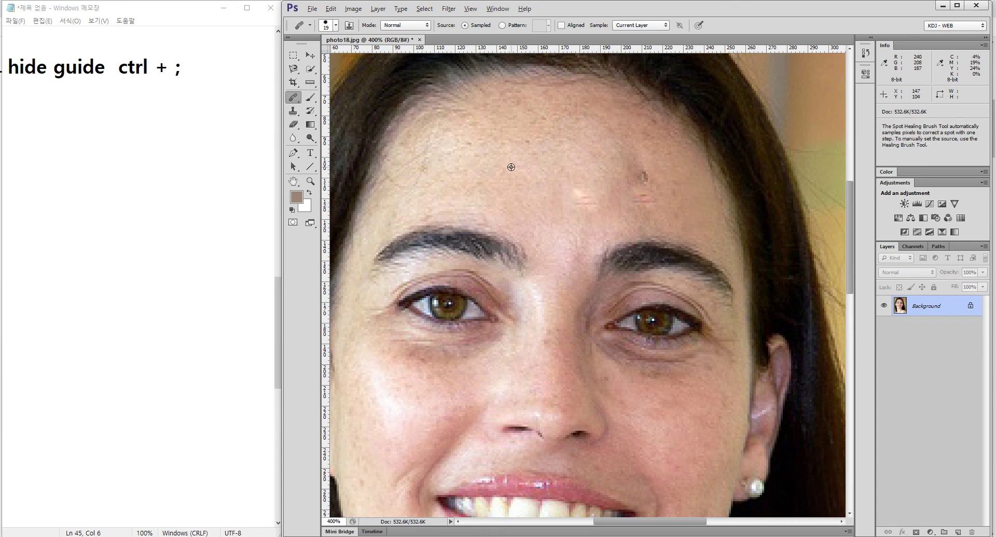
Circle the forehead area in red with the on-screen drawing overlay
{"action": "key", "text": "ctrl+alt+p"}
{"action": "left_click_drag", "start_coordinate": [444, 127], "coordinate": [512, 205]}
{"action": "left_click_drag", "start_coordinate": [443, 126], "coordinate": [533, 206]}
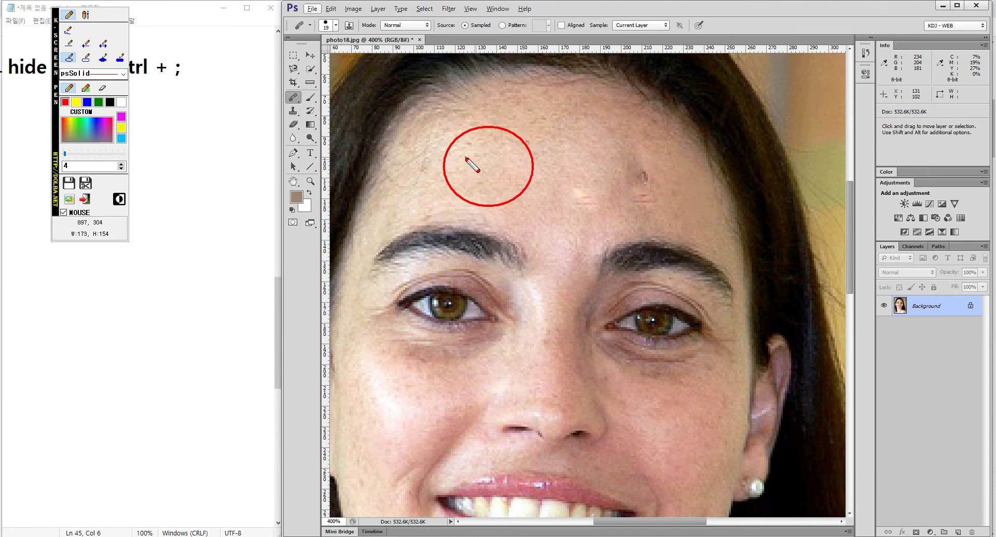
{"action": "key", "text": "s"}
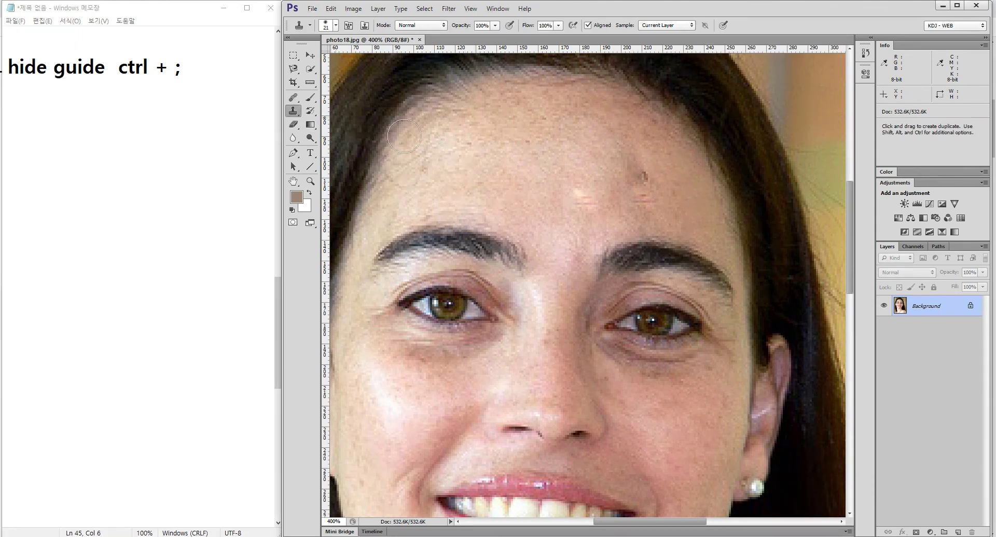
Clone clean forehead skin down the forehead and over the right-side mole
{"action": "left_click", "coordinate": [482, 170], "text": "alt"}
{"action": "left_click_drag", "start_coordinate": [544, 124], "coordinate": [637, 225]}
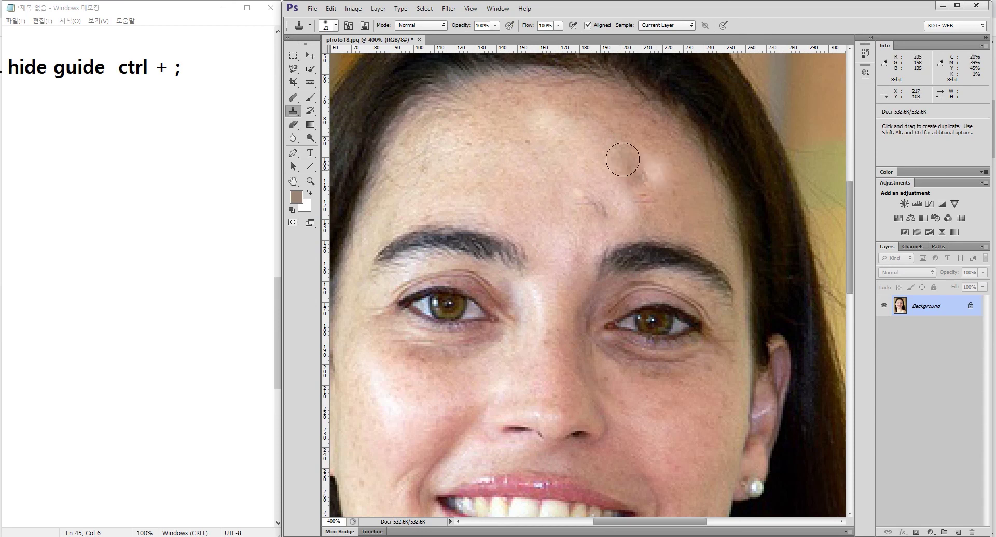
{"action": "left_click", "coordinate": [473, 154], "text": "alt"}
{"action": "left_click", "coordinate": [577, 126]}
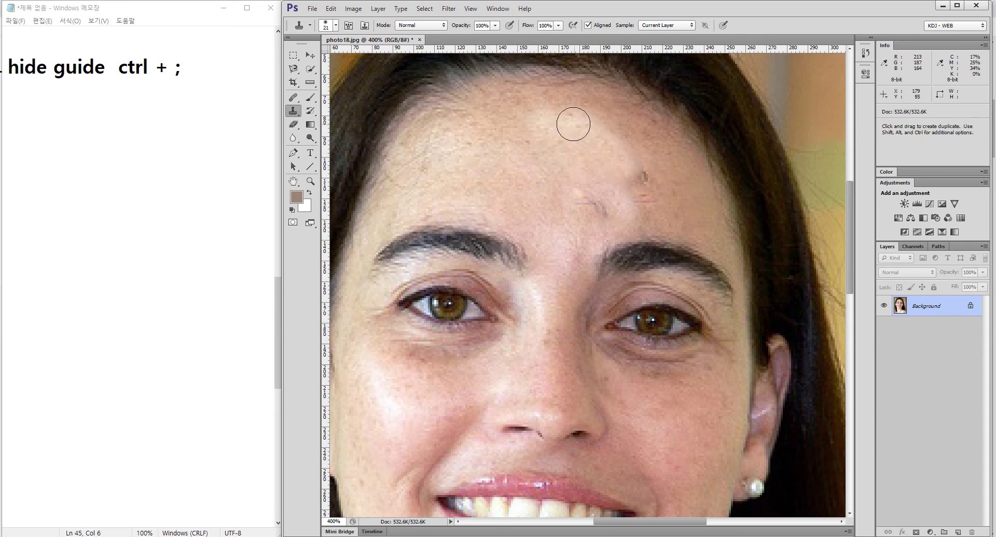
{"action": "left_click_drag", "start_coordinate": [576, 126], "coordinate": [574, 125]}
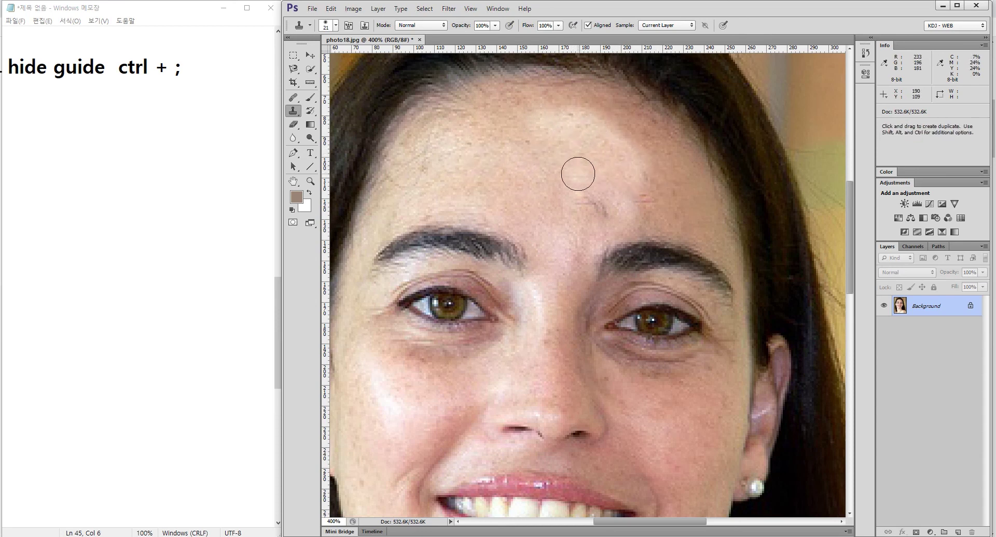
{"action": "left_click", "coordinate": [294, 100]}
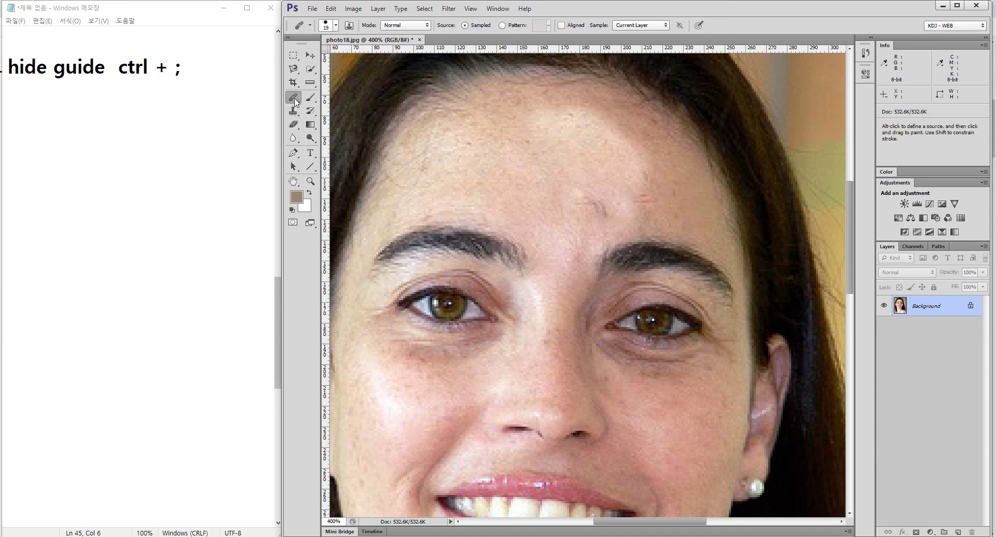
With the Healing Brush, sample clean skin and heal the upper-forehead spots and dark line
{"action": "right_click", "coordinate": [294, 99]}
{"action": "left_click", "coordinate": [332, 107]}
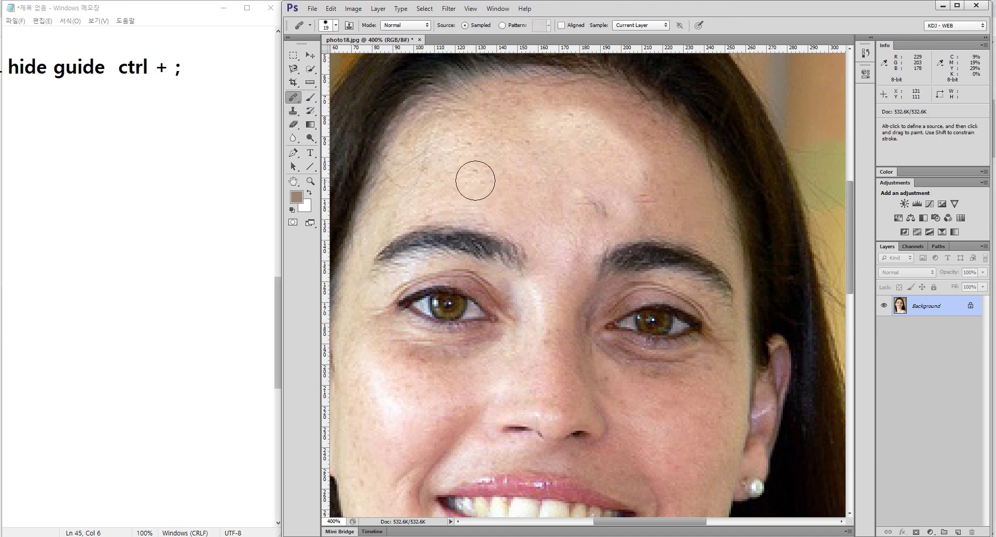
{"action": "key", "text": "alt"}
{"action": "left_click", "coordinate": [454, 176], "text": "alt"}
{"action": "left_click_drag", "start_coordinate": [547, 144], "coordinate": [573, 163]}
{"action": "left_click", "coordinate": [583, 193]}
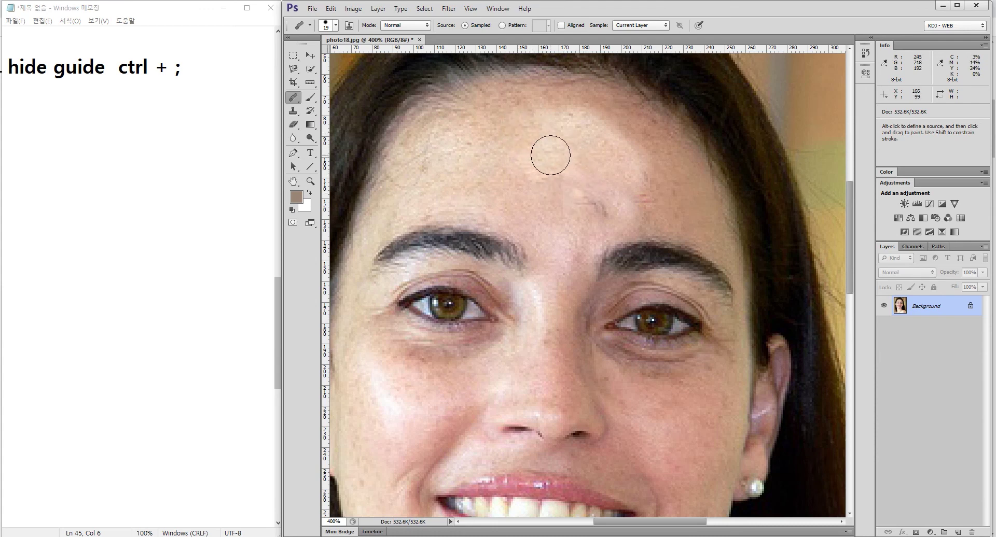
{"action": "left_click", "coordinate": [596, 203]}
Resample a forehead source, heal another upper-forehead patch, and circle it with a red annotation
{"action": "left_click", "coordinate": [514, 135]}
{"action": "left_click_drag", "start_coordinate": [527, 142], "coordinate": [537, 155]}
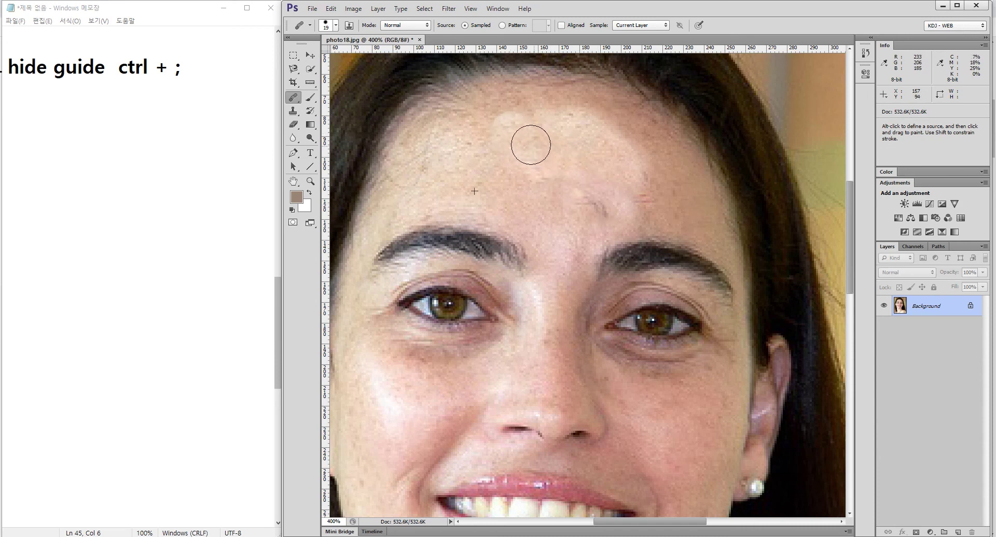
{"action": "key", "text": "ctrl+shift+p"}
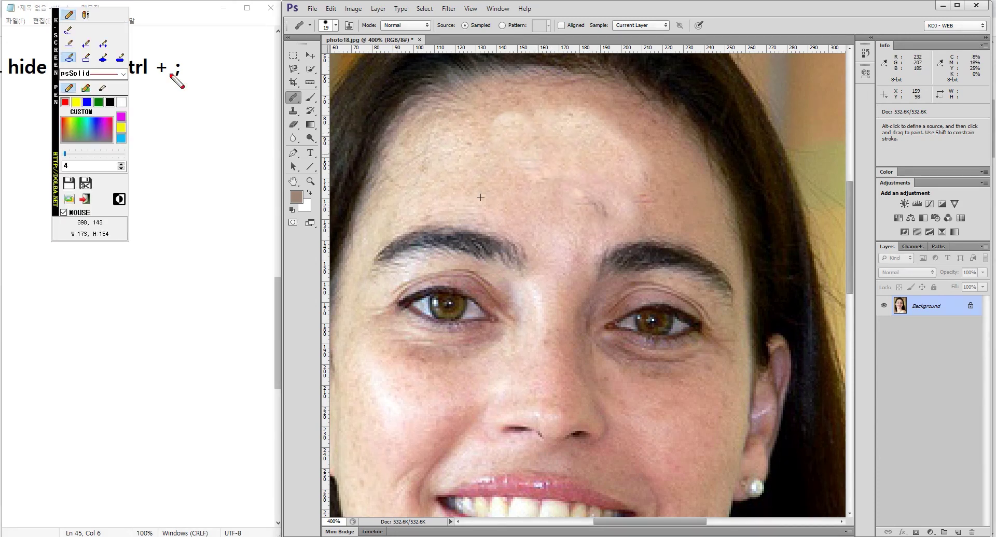
{"action": "left_click_drag", "start_coordinate": [532, 151], "coordinate": [537, 155]}
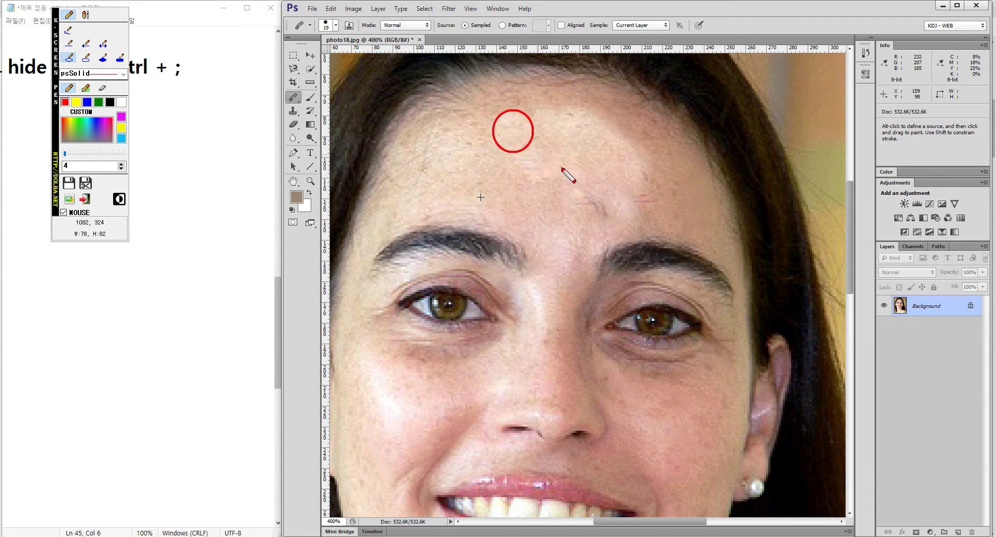
{"action": "key", "text": "ctrl+shift+p"}
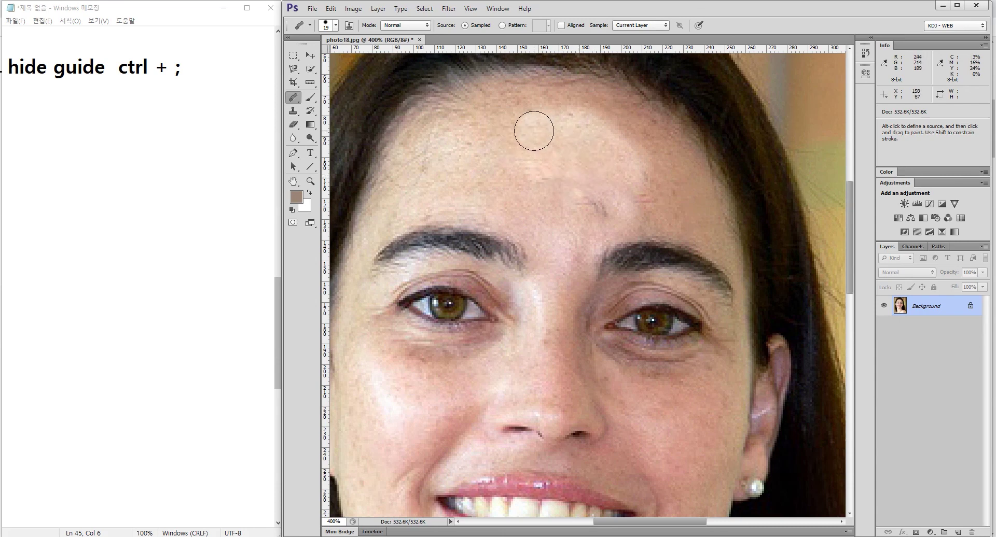
Heal the wrinkle on the right side of the forehead with the Healing Brush
{"action": "left_click_drag", "start_coordinate": [634, 202], "coordinate": [604, 219]}
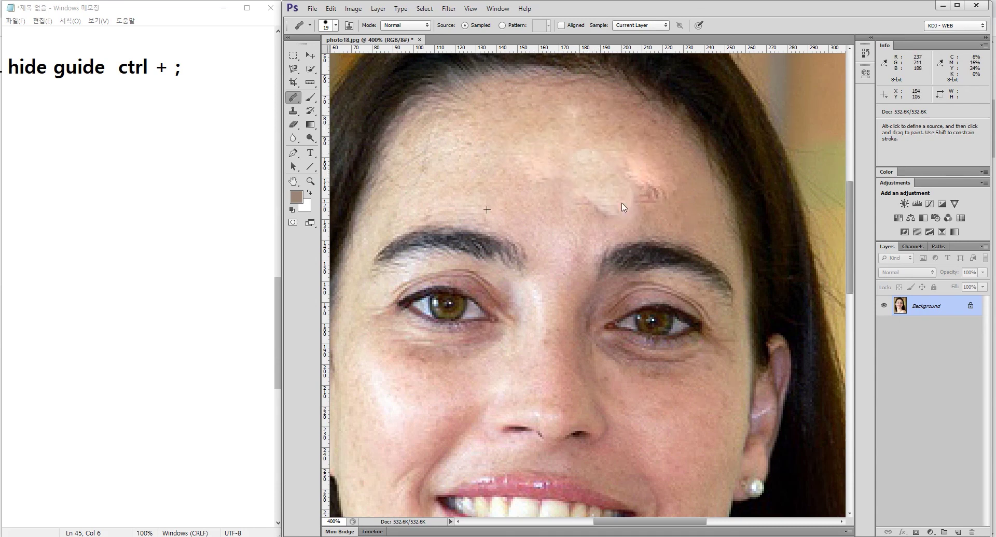
{"action": "right_click", "coordinate": [292, 99]}
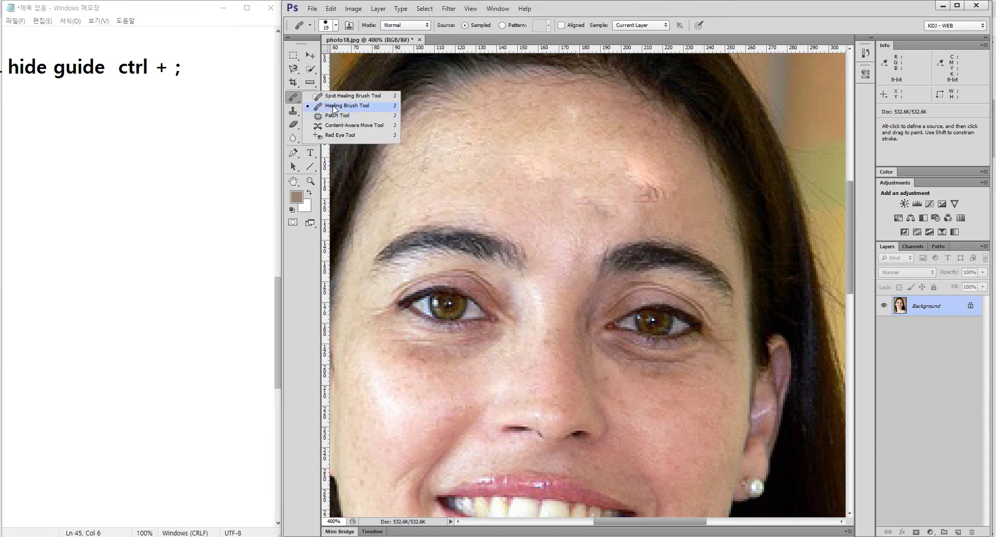
{"action": "left_click", "coordinate": [334, 108]}
Try Spot Healing and Healing Brush, then settle on the Patch Tool
{"action": "right_click", "coordinate": [293, 98]}
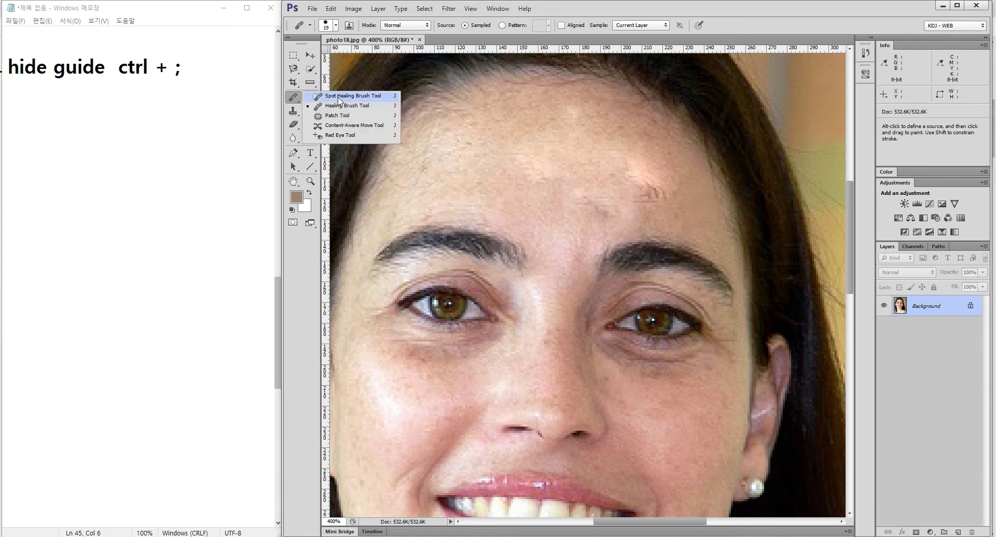
{"action": "left_click", "coordinate": [338, 96]}
{"action": "right_click", "coordinate": [294, 99]}
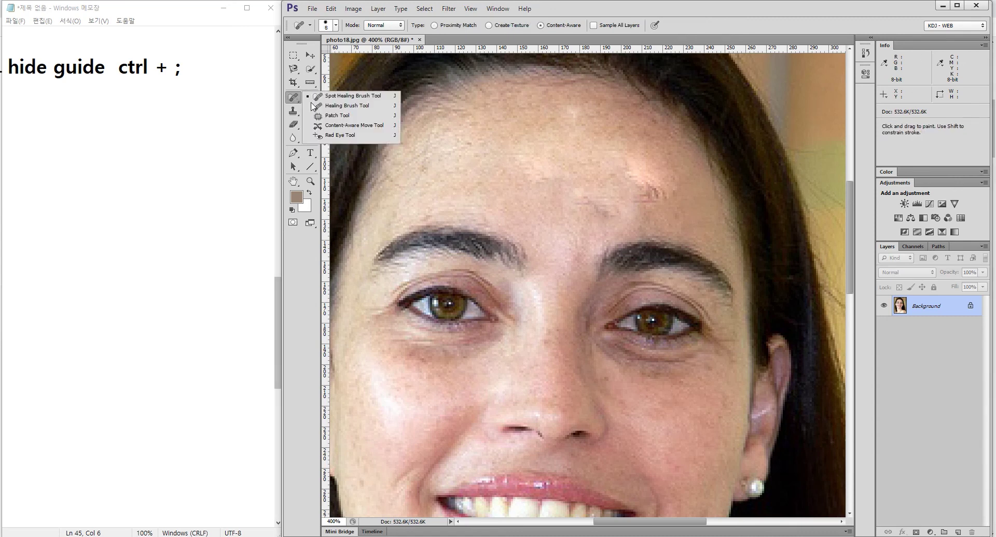
{"action": "left_click", "coordinate": [351, 106]}
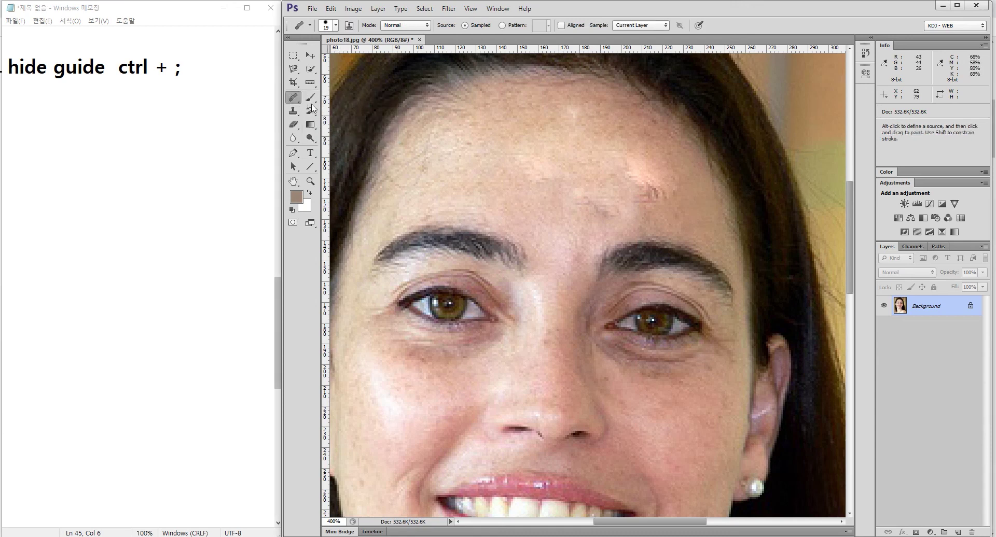
{"action": "right_click", "coordinate": [293, 98]}
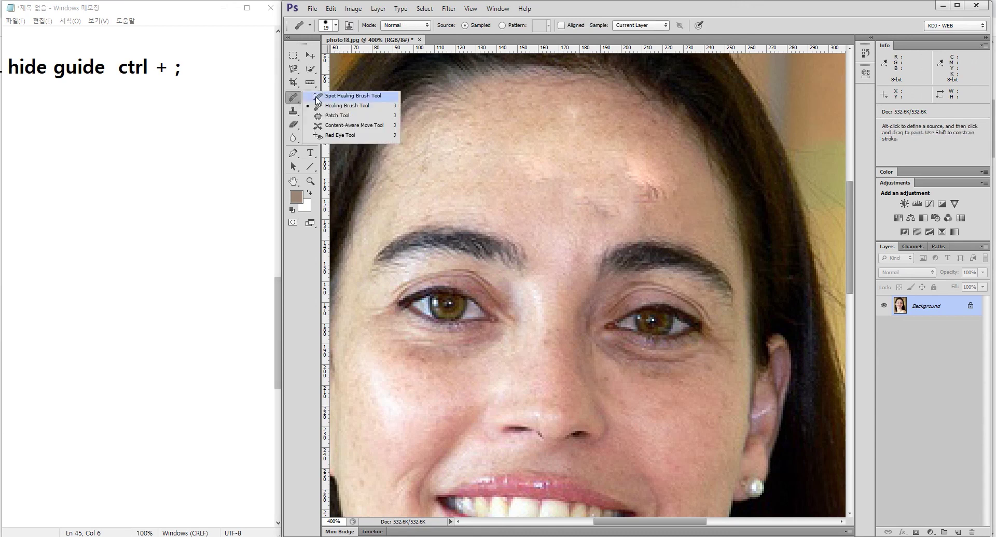
{"action": "left_click", "coordinate": [338, 117]}
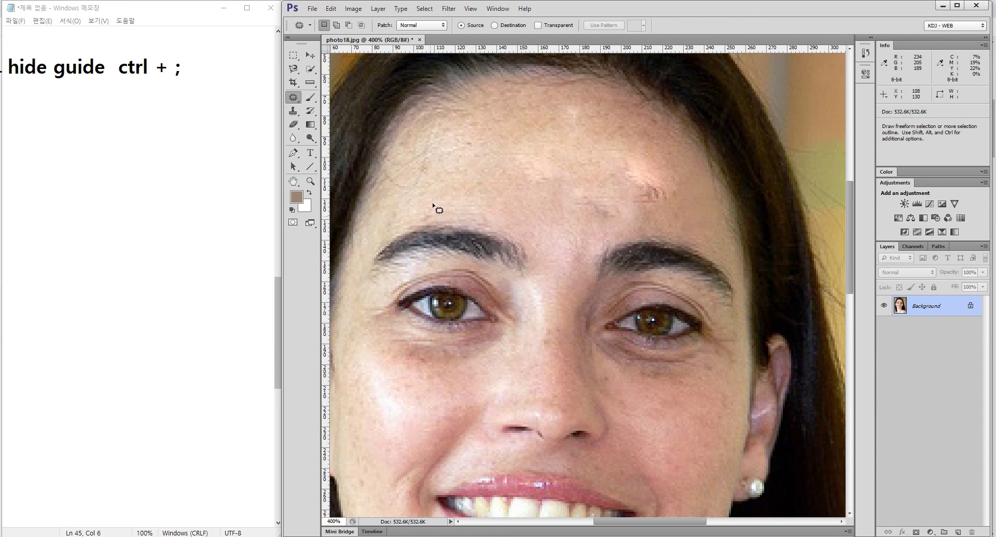
Patch an upper-forehead area with eyebrow texture, then undo that patch
{"action": "left_click_drag", "start_coordinate": [489, 94], "coordinate": [493, 97]}
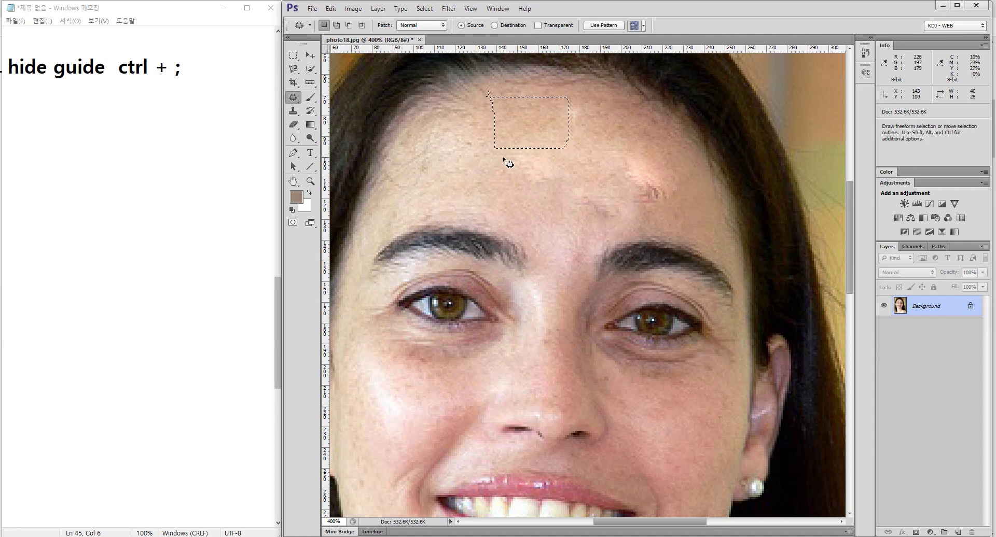
{"action": "left_click_drag", "start_coordinate": [520, 121], "coordinate": [439, 238]}
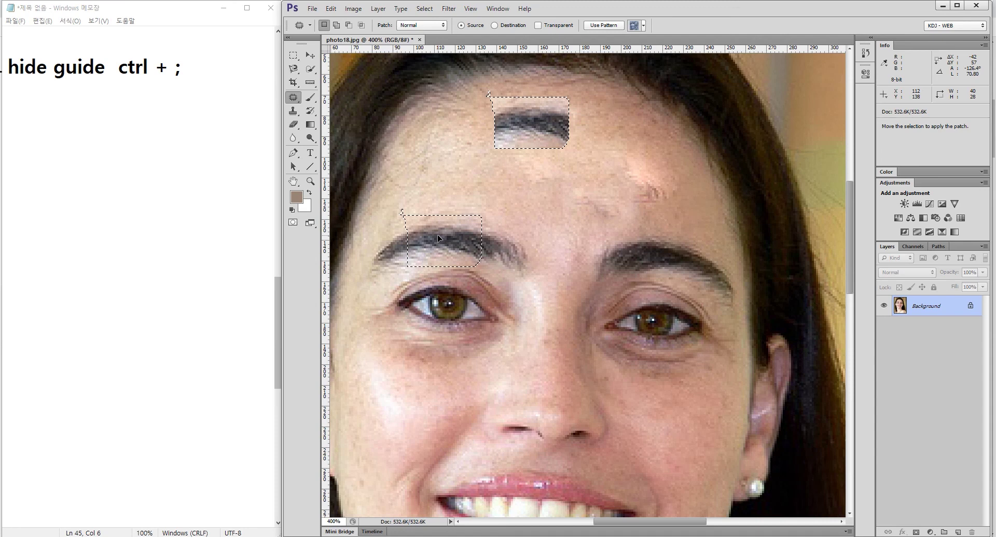
{"action": "left_click_drag", "start_coordinate": [438, 235], "coordinate": [438, 235]}
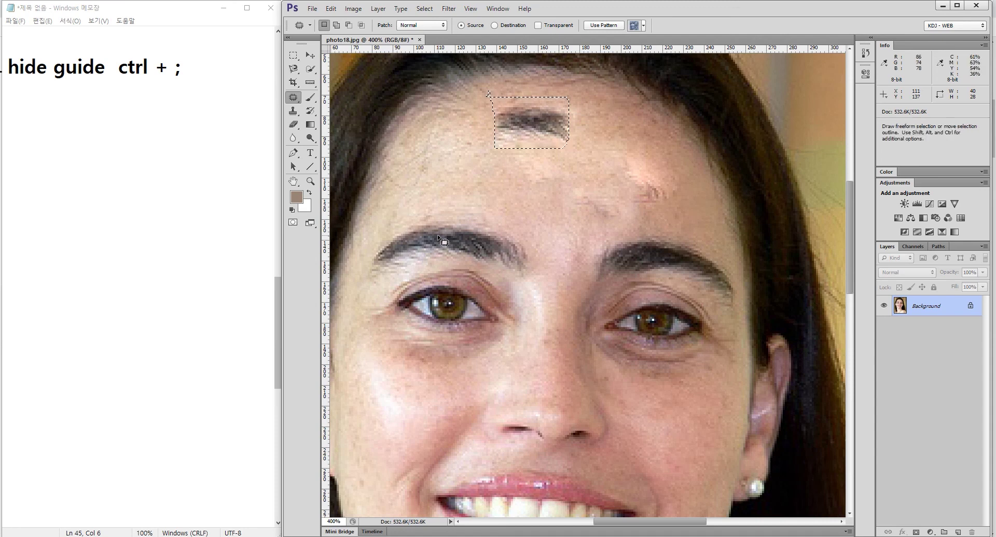
{"action": "left_click", "coordinate": [502, 238]}
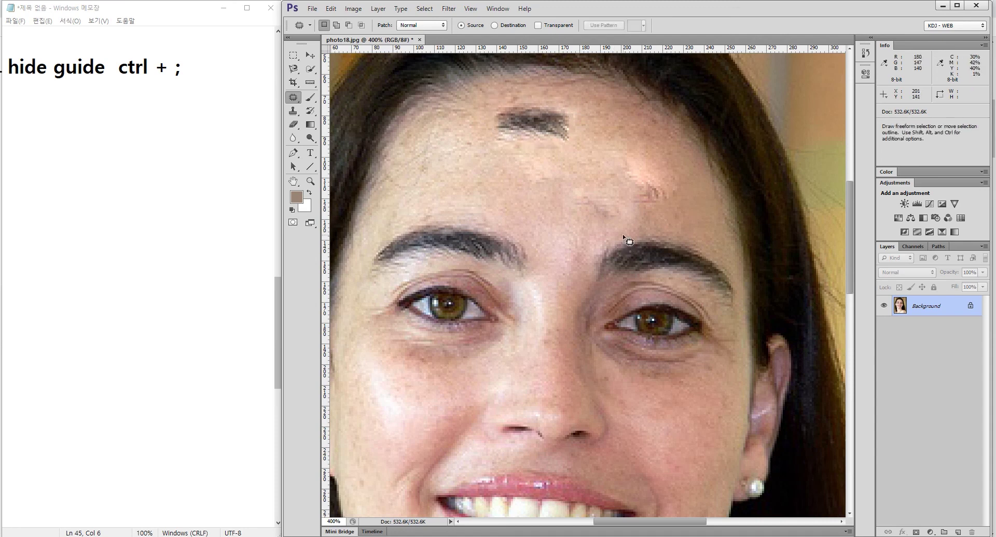
{"action": "key", "text": "ctrl+z"}
{"action": "key", "text": "ctrl+alt+z"}
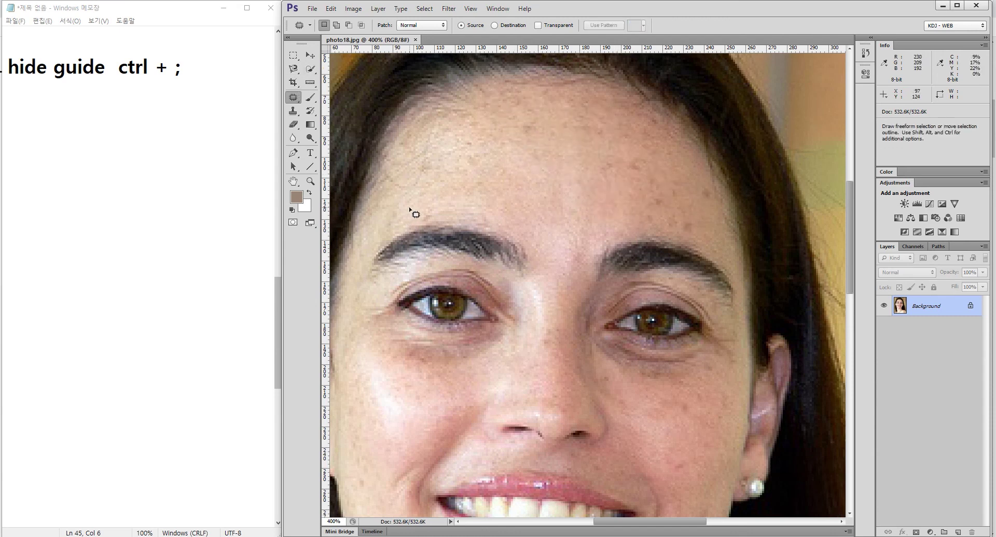
Patch the left eye area with forehead skin, then undo it to restore the eye
{"action": "left_click_drag", "start_coordinate": [453, 208], "coordinate": [383, 217]}
{"action": "mouse_move", "coordinate": [398, 342]}
{"action": "left_mouse_down"}
{"action": "mouse_move", "coordinate": [514, 351]}
{"action": "mouse_move", "coordinate": [539, 252]}
{"action": "mouse_move", "coordinate": [443, 209]}
{"action": "left_mouse_up"}
{"action": "mouse_move", "coordinate": [498, 261]}
{"action": "left_mouse_down"}
{"action": "mouse_move", "coordinate": [507, 233]}
{"action": "mouse_move", "coordinate": [601, 140]}
{"action": "left_mouse_up"}
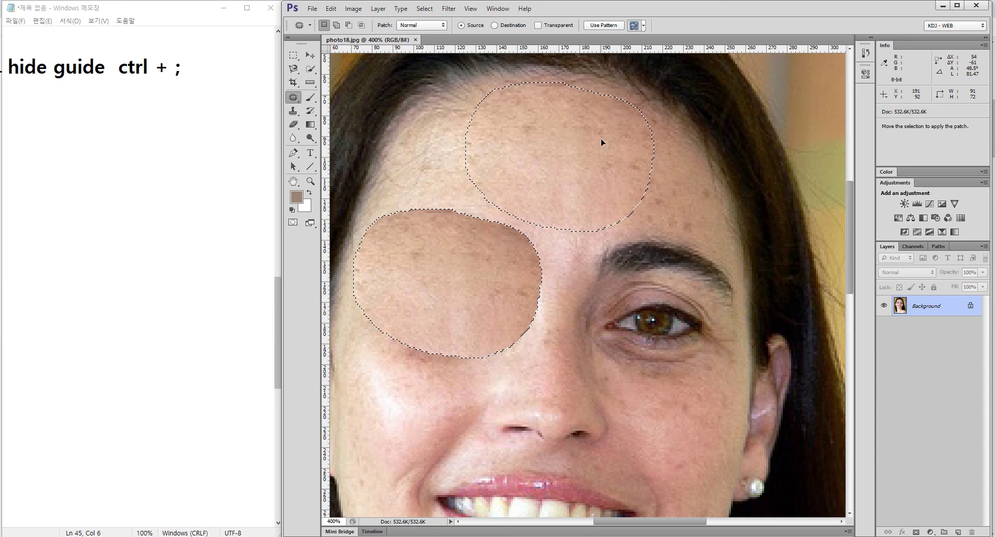
{"action": "left_click_drag", "start_coordinate": [601, 139], "coordinate": [602, 140]}
{"action": "key", "text": "ctrl+d"}
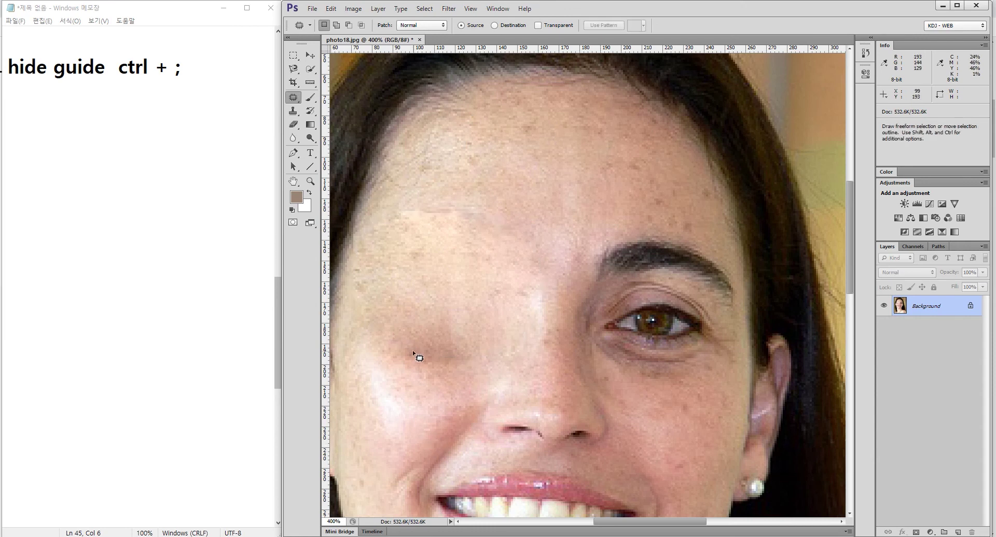
{"action": "left_click_drag", "start_coordinate": [413, 352], "coordinate": [415, 353]}
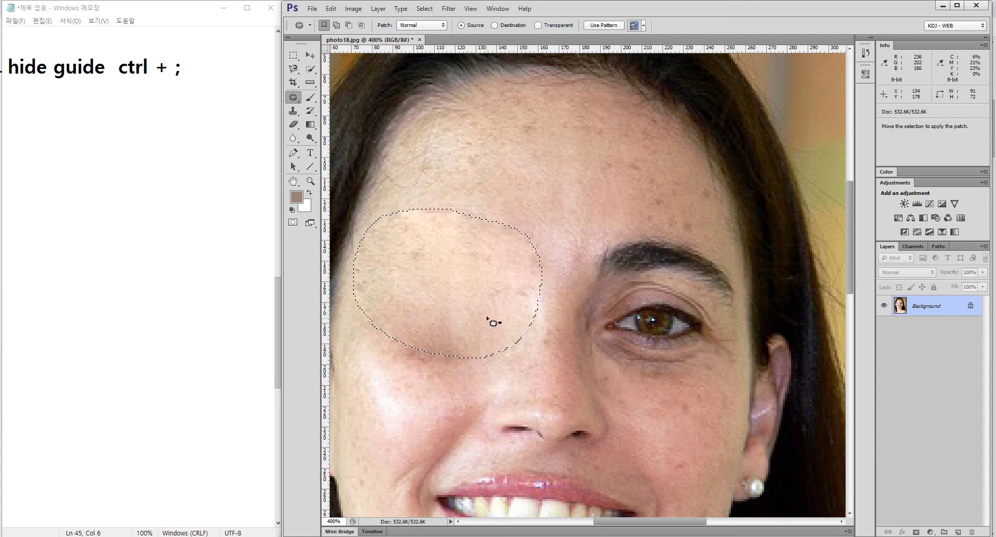
{"action": "key", "text": "ctrl+z"}
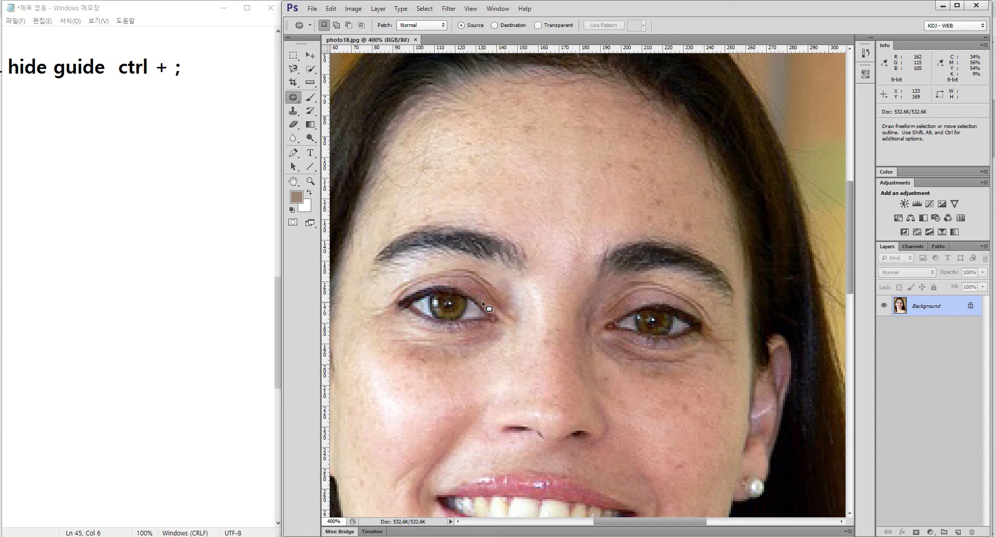
{"action": "left_click", "coordinate": [293, 55]}
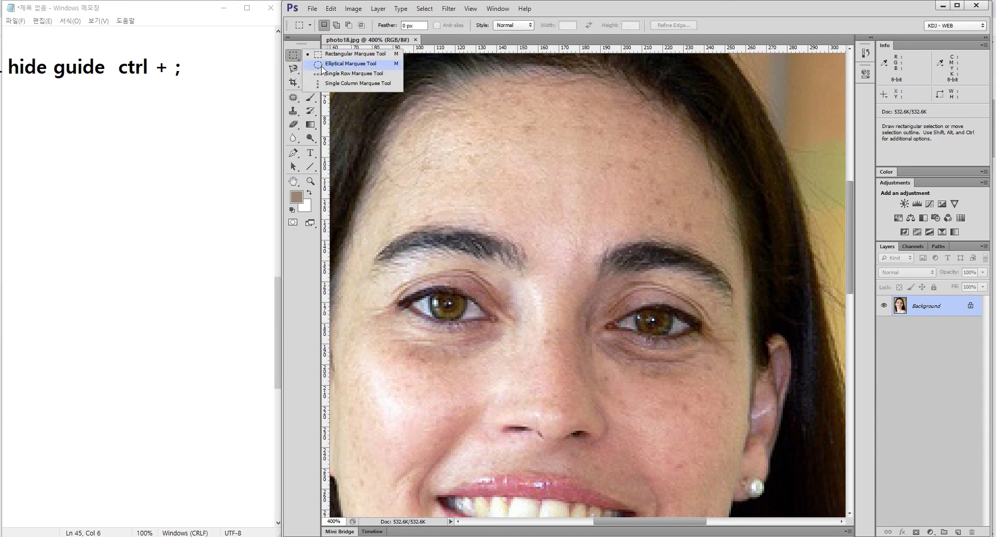
Switch to the freehand Lasso tool and set the selection feather to 0 px
{"action": "left_click", "coordinate": [321, 67]}
{"action": "left_click", "coordinate": [324, 68]}
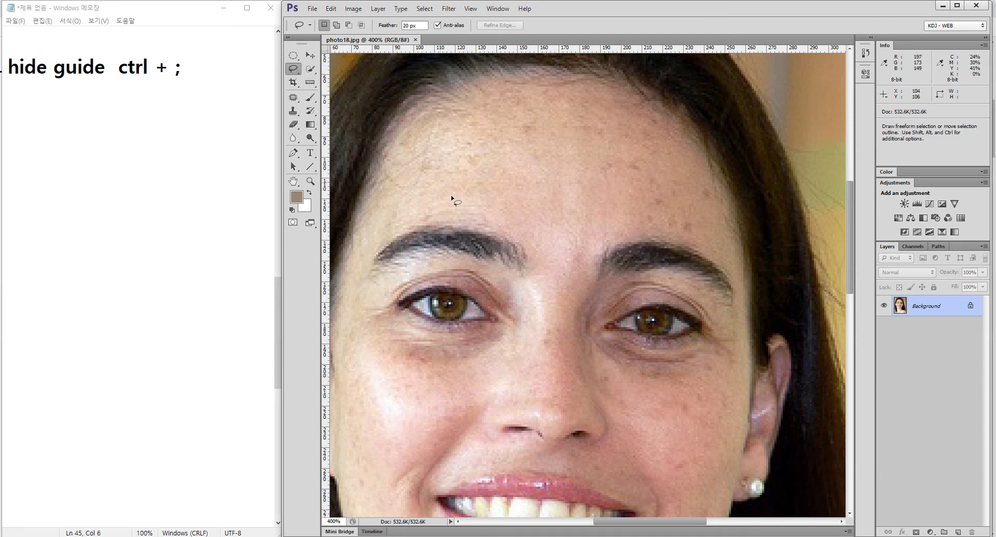
{"action": "left_click_drag", "start_coordinate": [431, 210], "coordinate": [432, 215]}
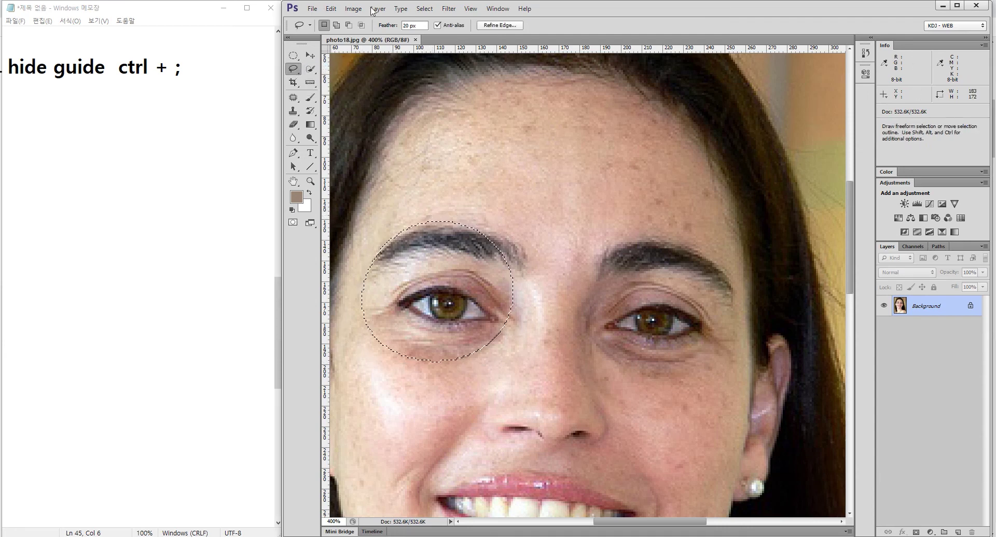
{"action": "left_click", "coordinate": [427, 25]}
{"action": "type", "text": "0"}
{"action": "key", "text": "Return"}
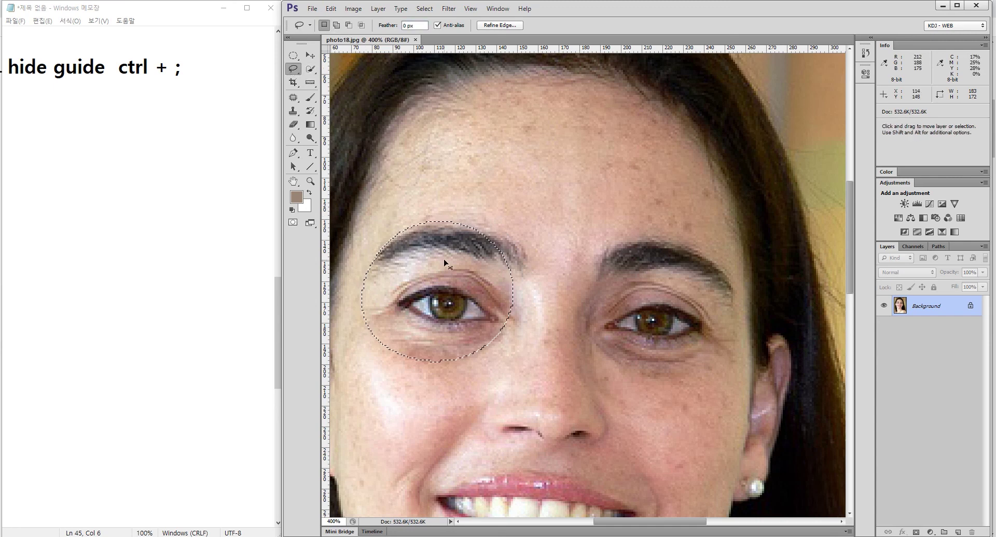
{"action": "left_click", "coordinate": [439, 204]}
Lasso the left eye and brow, copy it to Layer 1, and undo a trial move
{"action": "left_click_drag", "start_coordinate": [437, 201], "coordinate": [439, 219]}
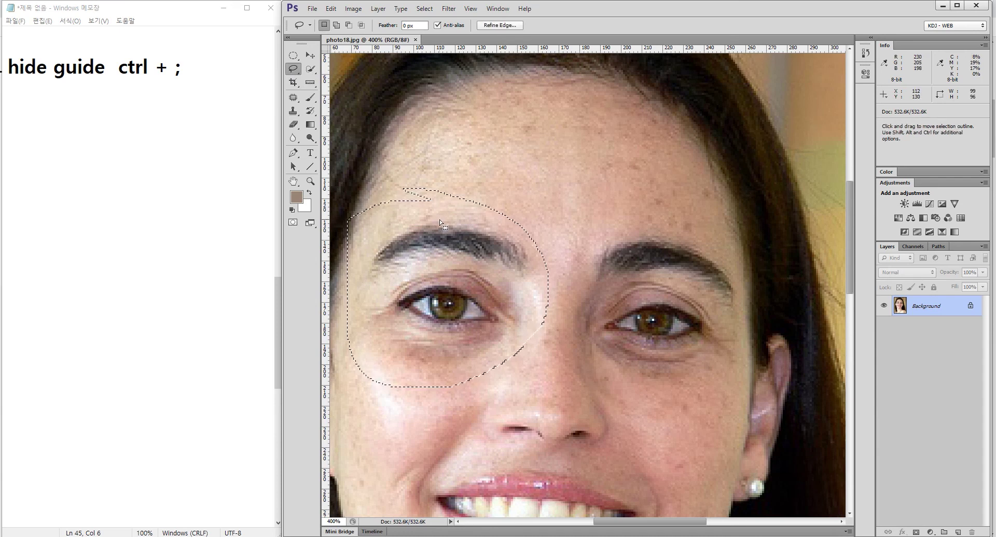
{"action": "key", "text": "ctrl+j"}
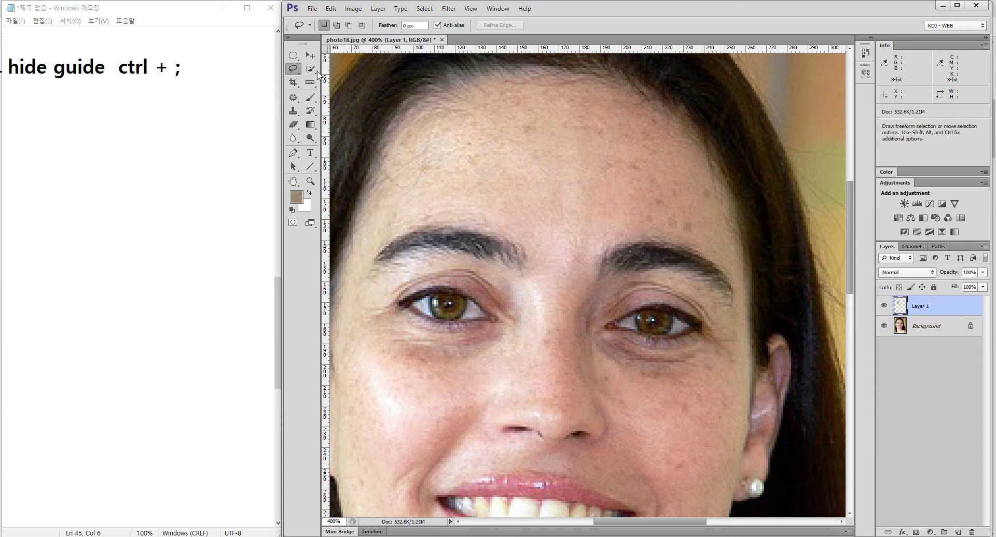
{"action": "left_click", "coordinate": [310, 55]}
{"action": "left_click_drag", "start_coordinate": [446, 258], "coordinate": [542, 128]}
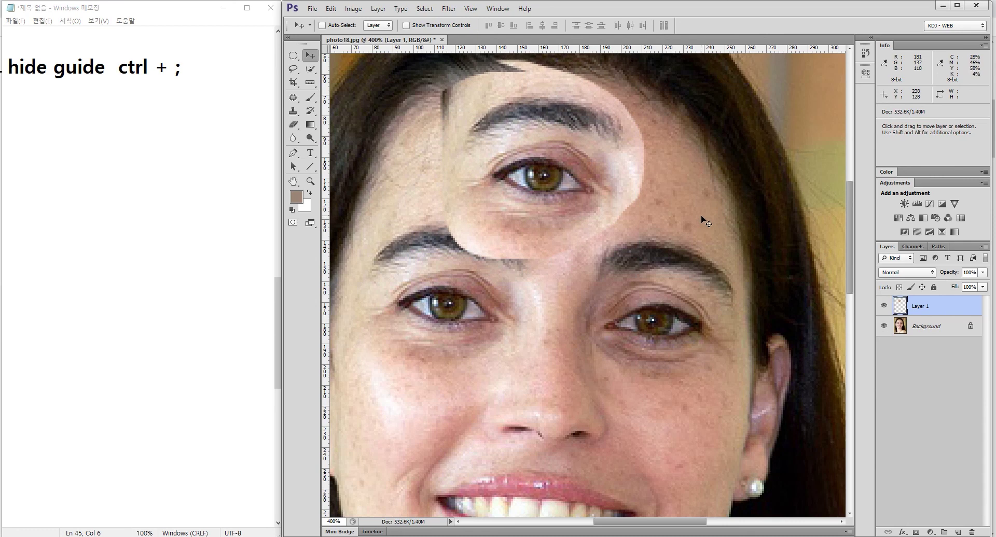
{"action": "key", "text": "ctrl+z"}
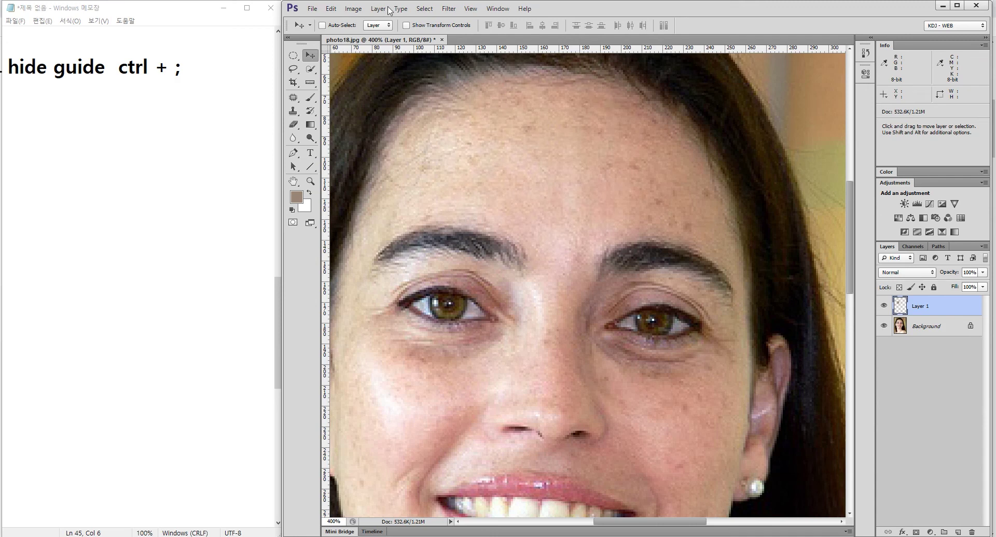
{"action": "left_click", "coordinate": [290, 99]}
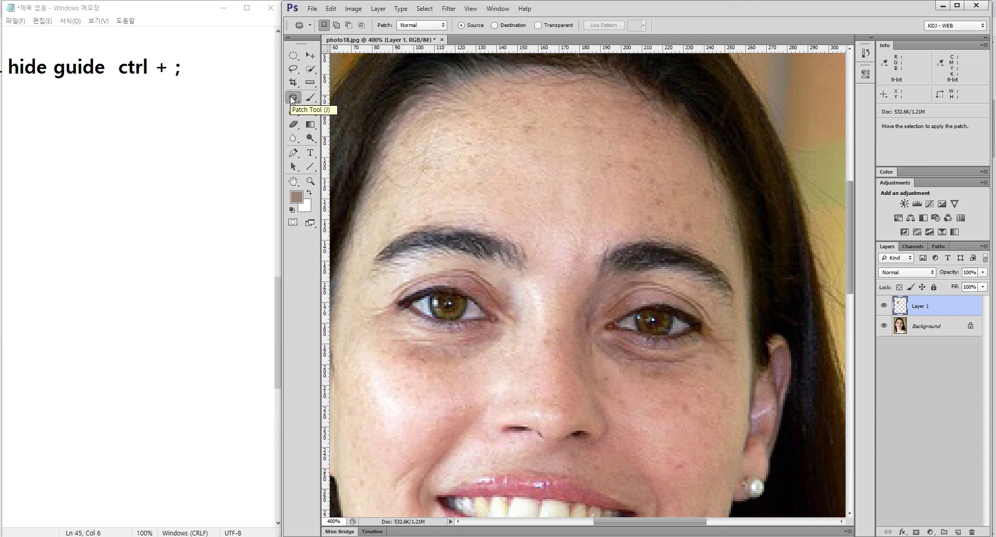
Pick the Red Eye Tool, target the Background layer, and revert the photo with F12
{"action": "right_click", "coordinate": [293, 100]}
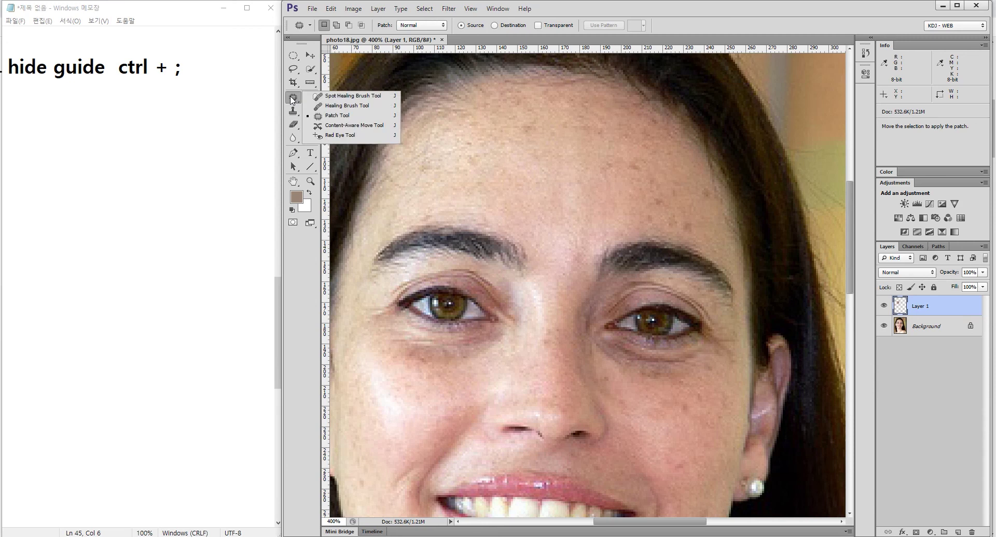
{"action": "left_click", "coordinate": [341, 138]}
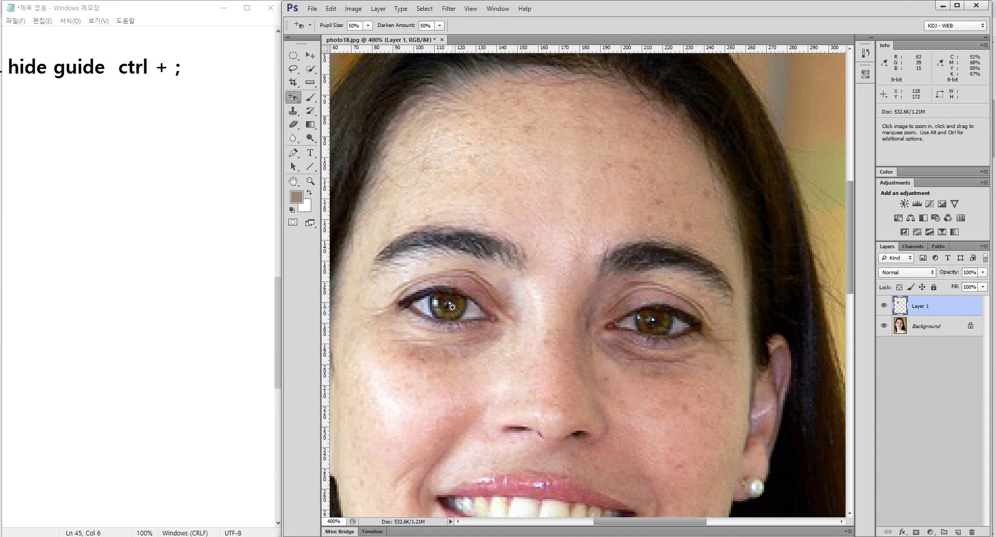
{"action": "scroll", "coordinate": [456, 308], "scroll_direction": "up", "scroll_amount": 1}
{"action": "scroll", "coordinate": [456, 308], "scroll_direction": "up", "scroll_amount": 1}
{"action": "left_click", "coordinate": [929, 326]}
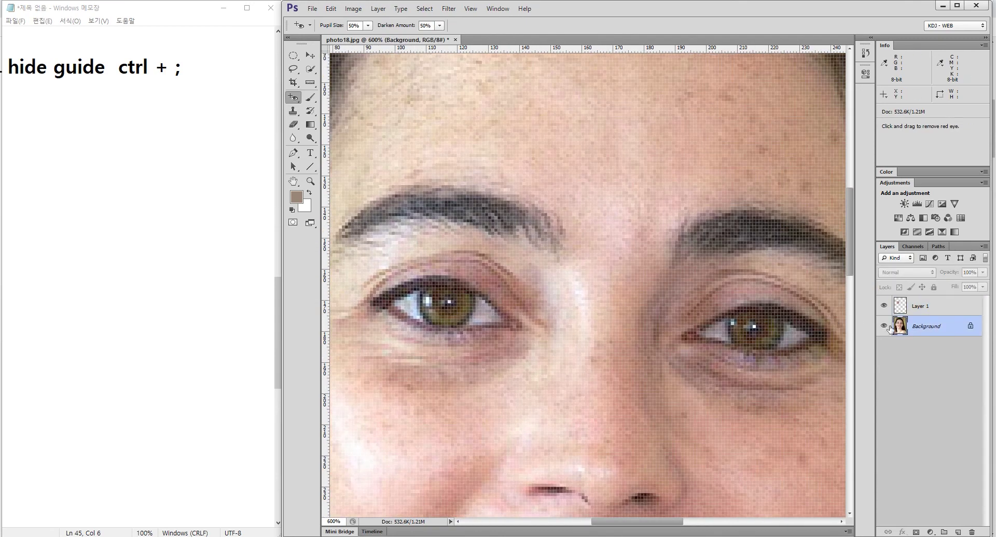
{"action": "scroll", "coordinate": [451, 306], "scroll_direction": "up", "scroll_amount": 1}
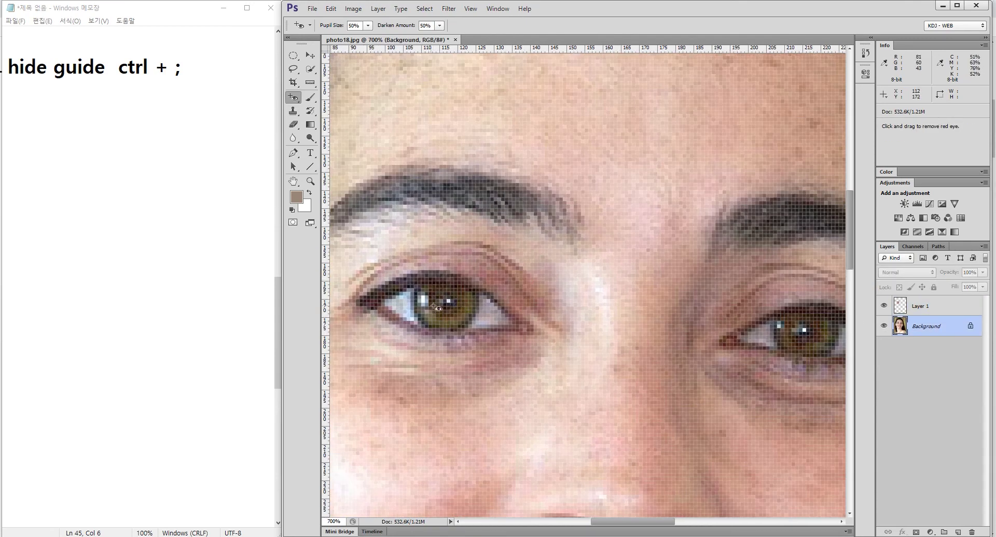
{"action": "scroll", "coordinate": [471, 302], "scroll_direction": "down", "scroll_amount": 1}
{"action": "scroll", "coordinate": [471, 303], "scroll_direction": "down", "scroll_amount": 1}
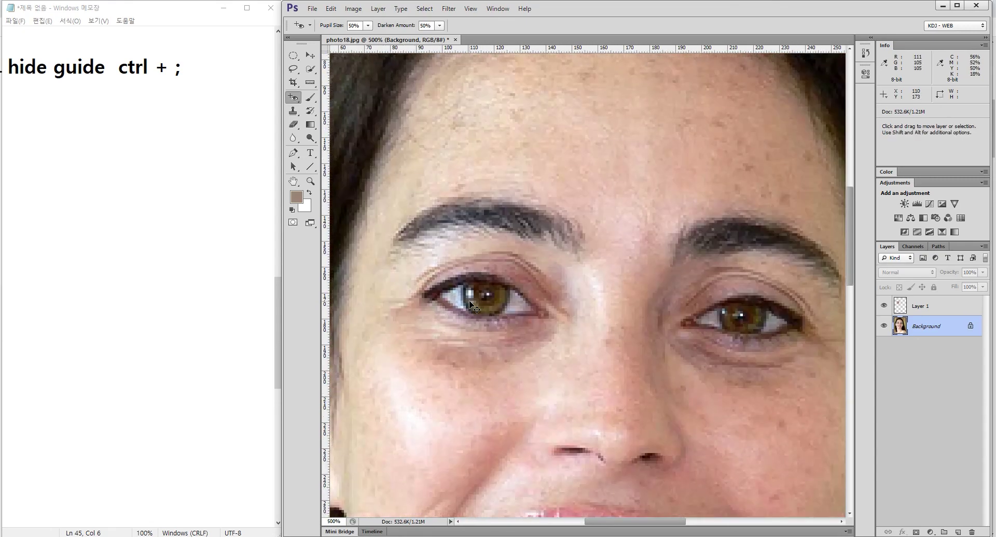
{"action": "scroll", "coordinate": [470, 303], "scroll_direction": "down", "scroll_amount": 1}
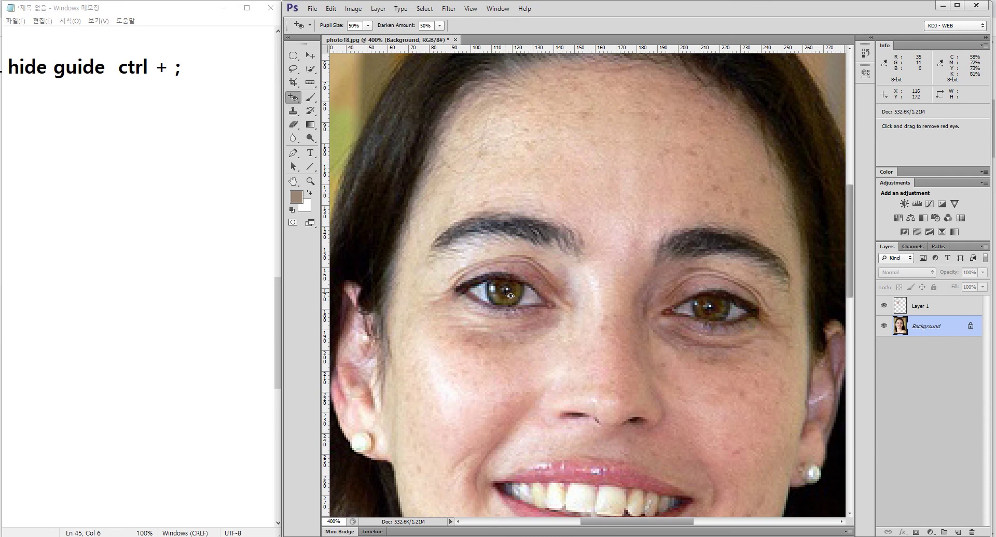
{"action": "key", "text": "F12"}
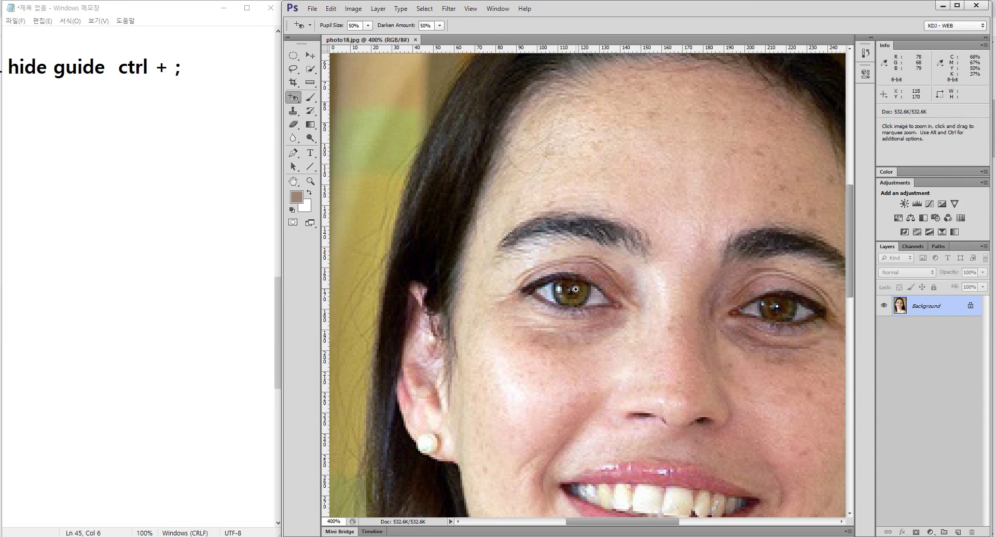
Darken the left and right irises with the Red Eye Tool at 50%
{"action": "key", "text": "ctrl+plus"}
{"action": "key", "text": "ctrl+plus"}
{"action": "key", "text": "ctrl+plus"}
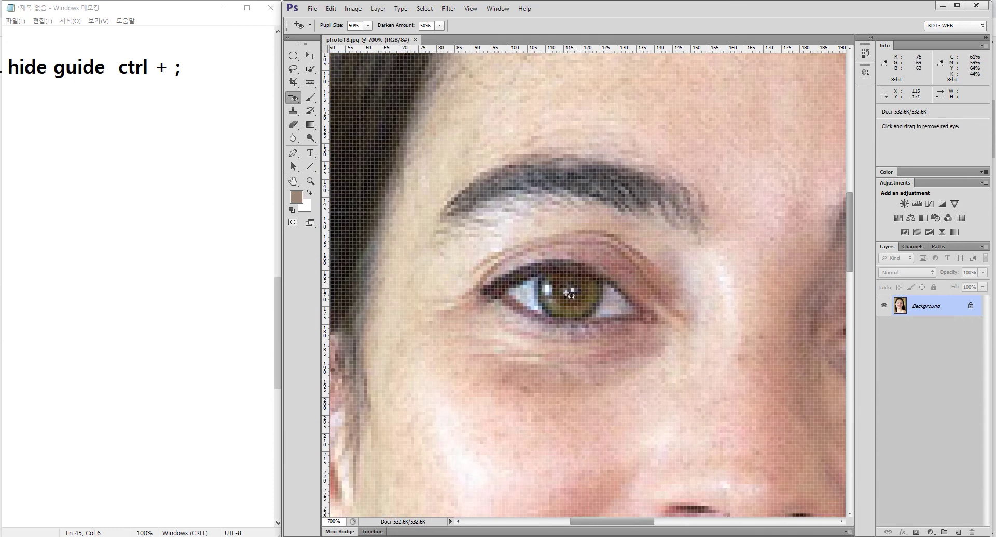
{"action": "key", "text": "ctrl+minus"}
{"action": "key", "text": "ctrl+minus"}
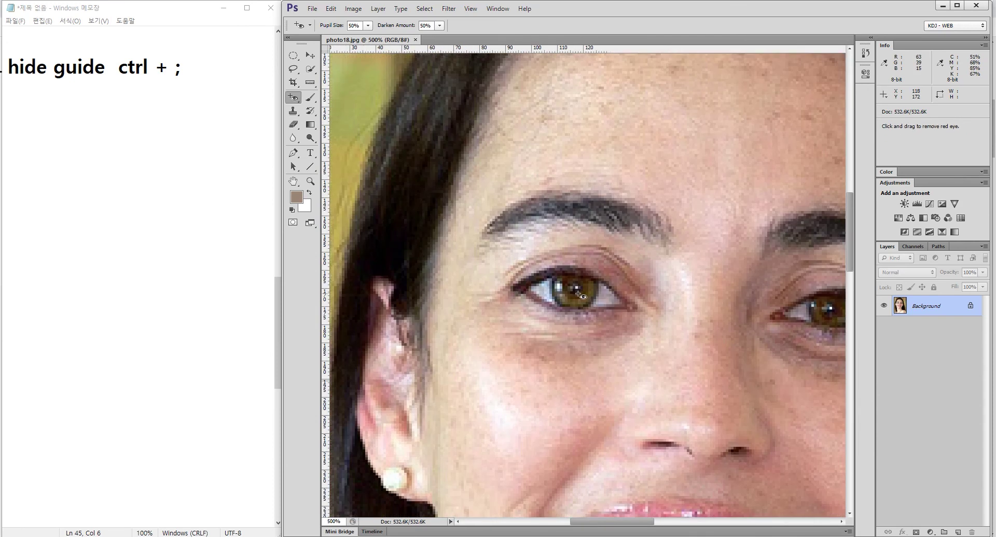
{"action": "left_click", "coordinate": [576, 291]}
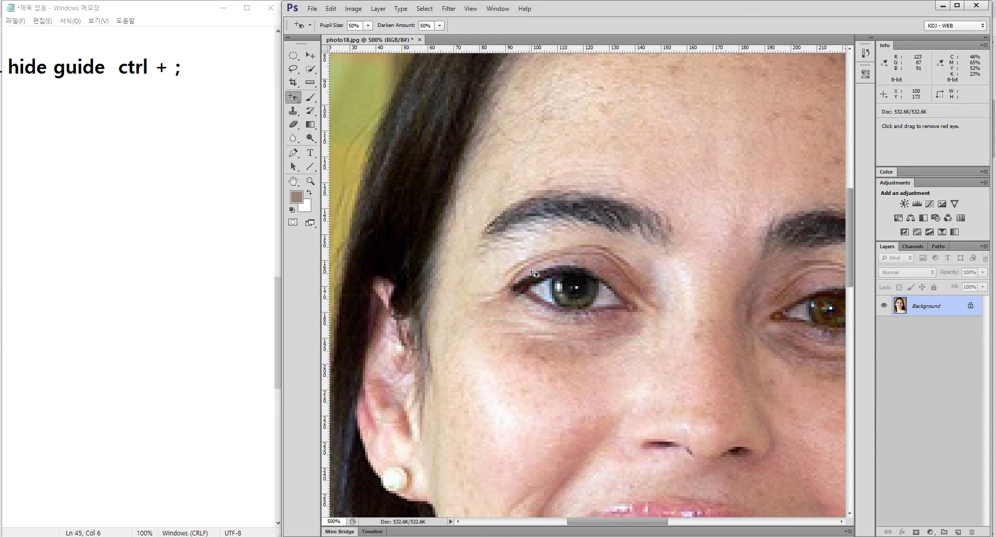
{"action": "scroll", "coordinate": [678, 285], "scroll_direction": "right", "scroll_amount": 5}
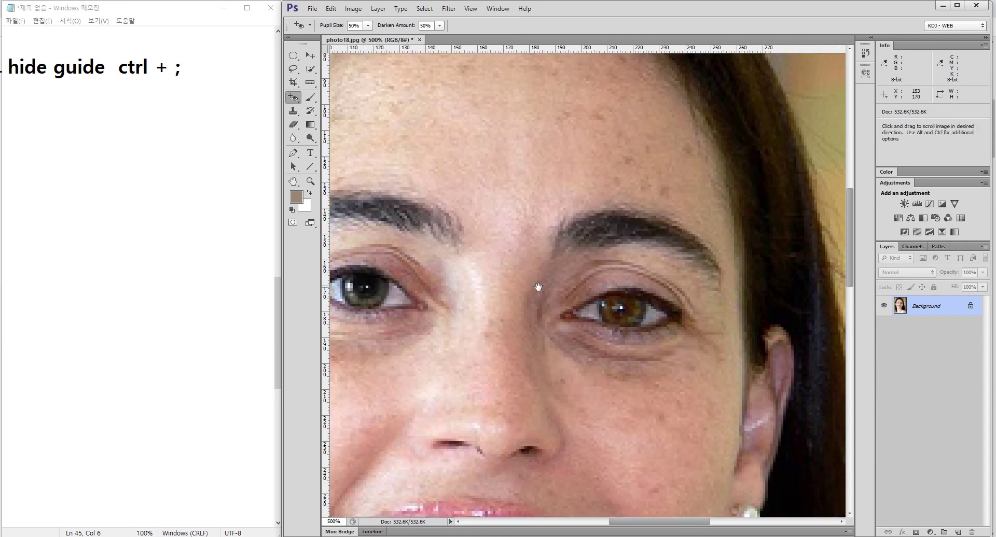
{"action": "left_click", "coordinate": [622, 308]}
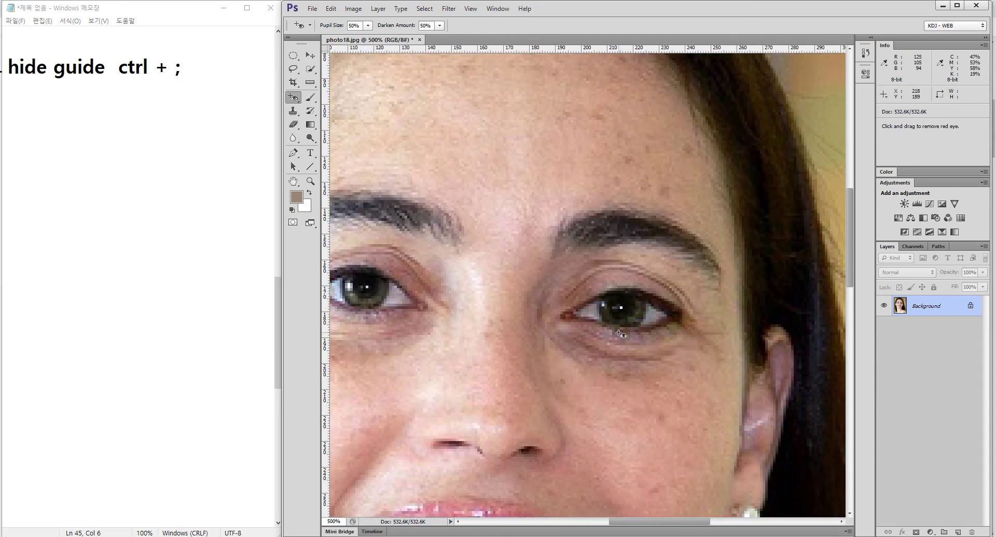